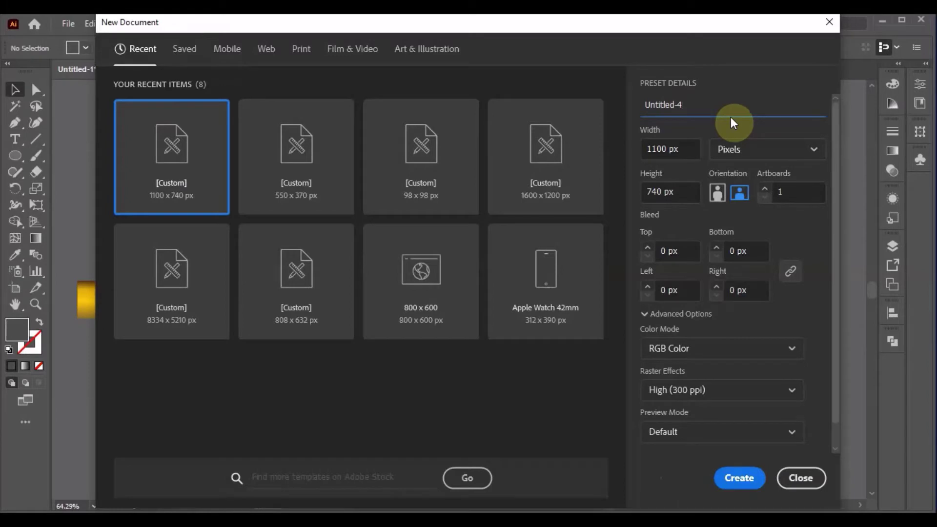
Step: Rename the new 1100 × 740 px RGB document to 'TUTORIAL 1' and create it
{"action": "key", "text": "BackSpace"}
{"action": "key", "text": "BackSpace"}
{"action": "key", "text": "BackSpace"}
{"action": "key", "text": "BackSpace"}
{"action": "type", "text": "TUTORIAL 1"}
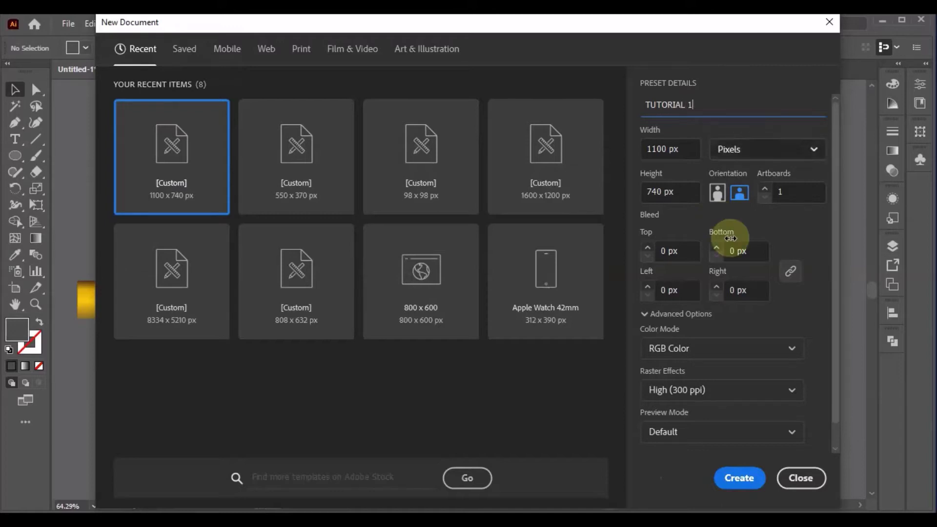
{"action": "left_click", "coordinate": [736, 481]}
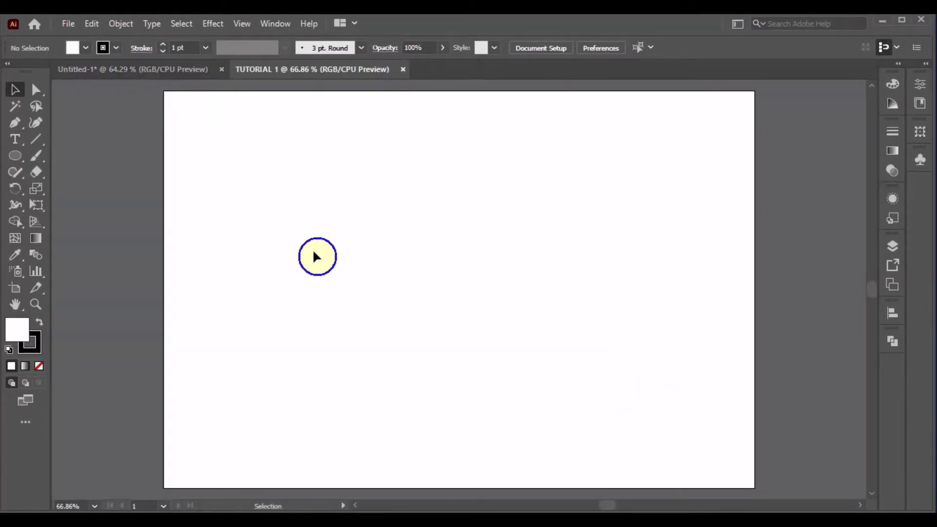
Step: Drag the mandala group from Untitled-1 onto the TUTORIAL 1 artboard
{"action": "left_click", "coordinate": [168, 71]}
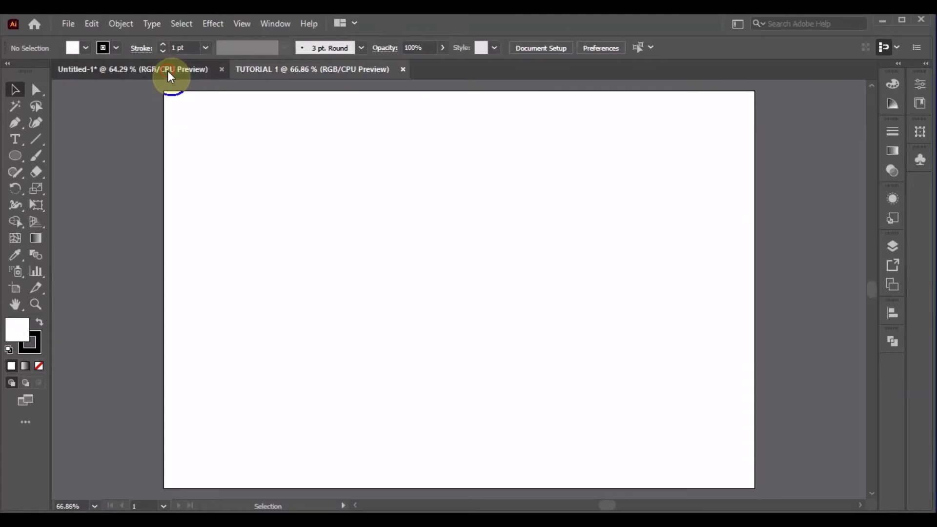
{"action": "left_click", "coordinate": [450, 341]}
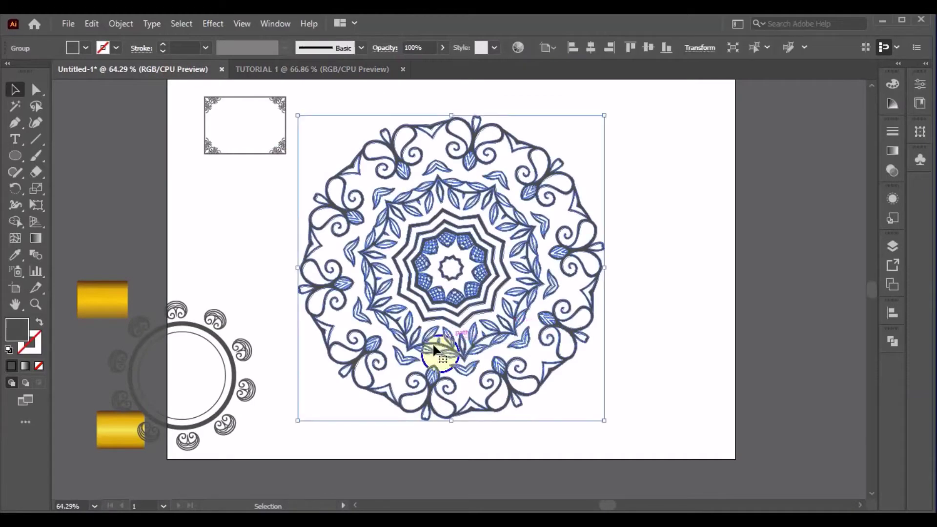
{"action": "mouse_move", "coordinate": [418, 341]}
{"action": "left_mouse_down"}
{"action": "mouse_move", "coordinate": [350, 69]}
{"action": "mouse_move", "coordinate": [397, 268]}
{"action": "left_mouse_up"}
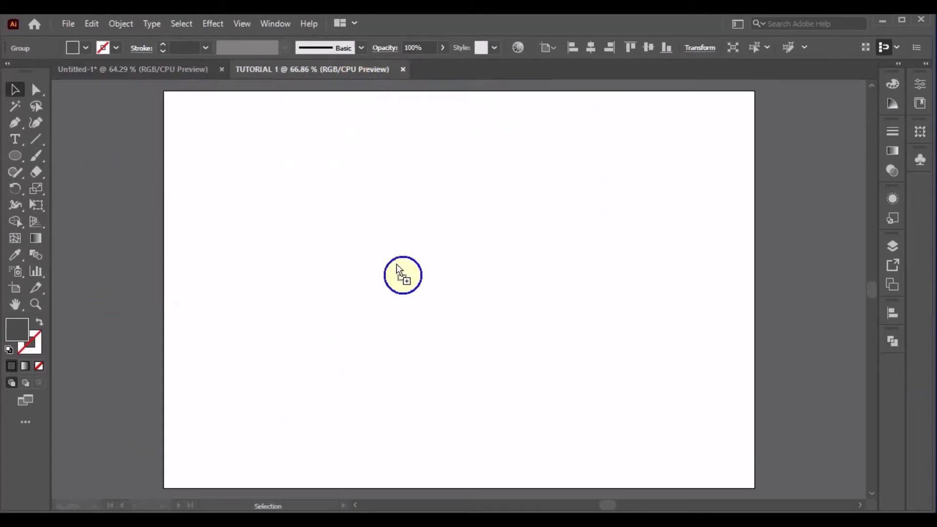
{"action": "left_click_drag", "start_coordinate": [421, 317], "coordinate": [432, 338]}
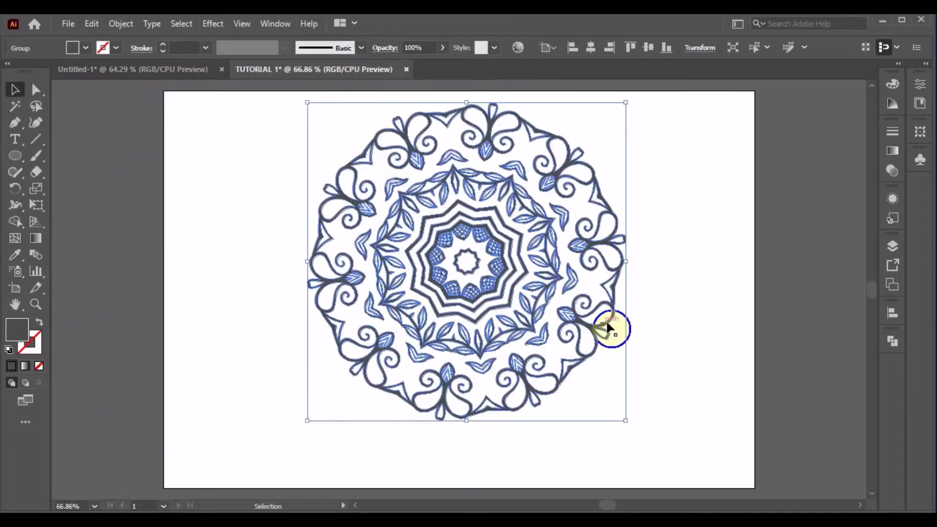
{"action": "left_click", "coordinate": [659, 322]}
{"action": "left_click_drag", "start_coordinate": [523, 333], "coordinate": [519, 349]}
Step: Centre the mandala horizontally and vertically on the artboard
{"action": "left_click", "coordinate": [676, 332]}
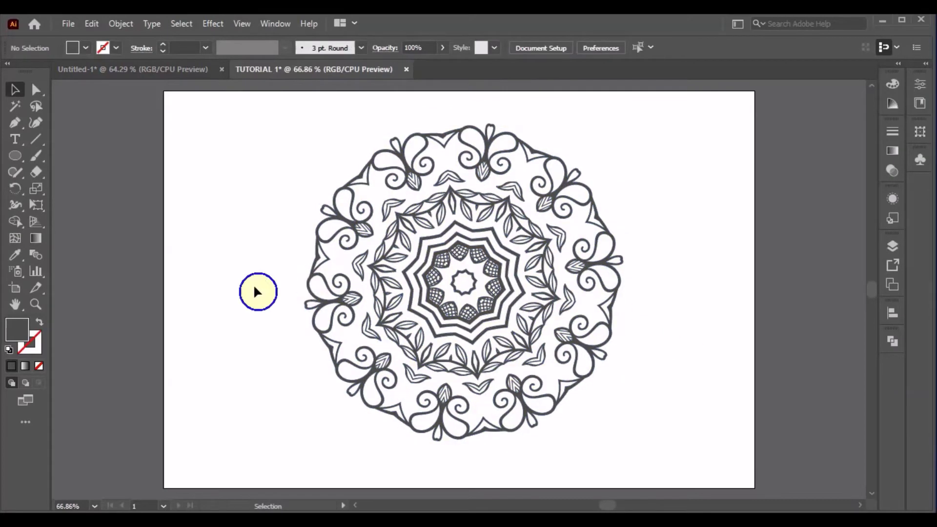
{"action": "left_click", "coordinate": [396, 326]}
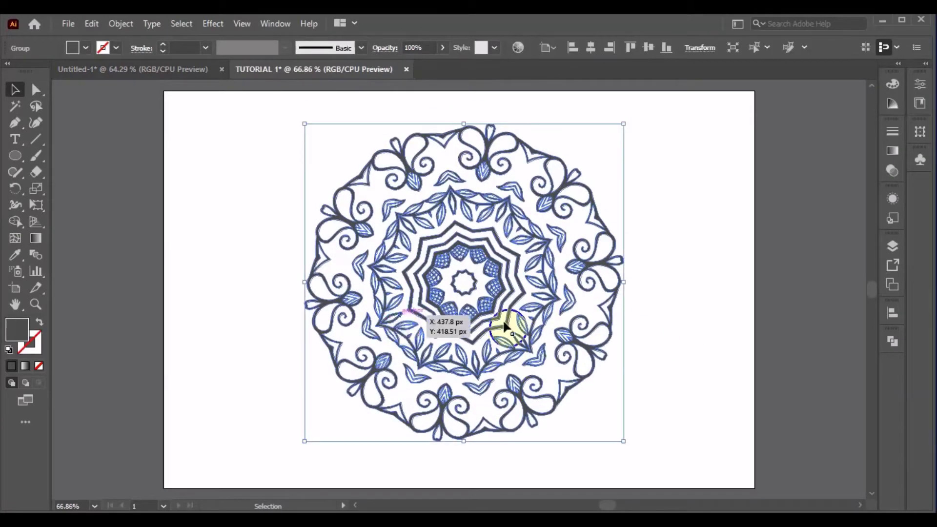
{"action": "left_click", "coordinate": [590, 48]}
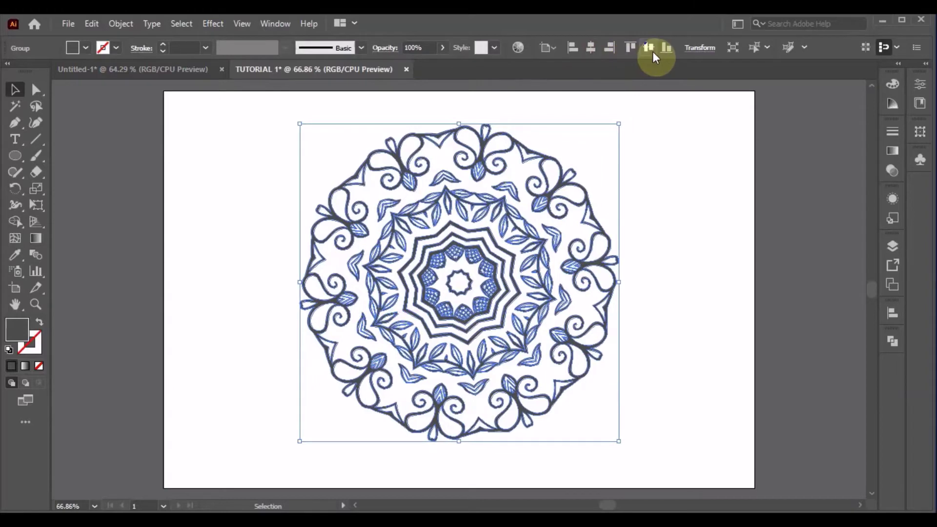
{"action": "left_click", "coordinate": [650, 47]}
{"action": "left_click", "coordinate": [670, 207]}
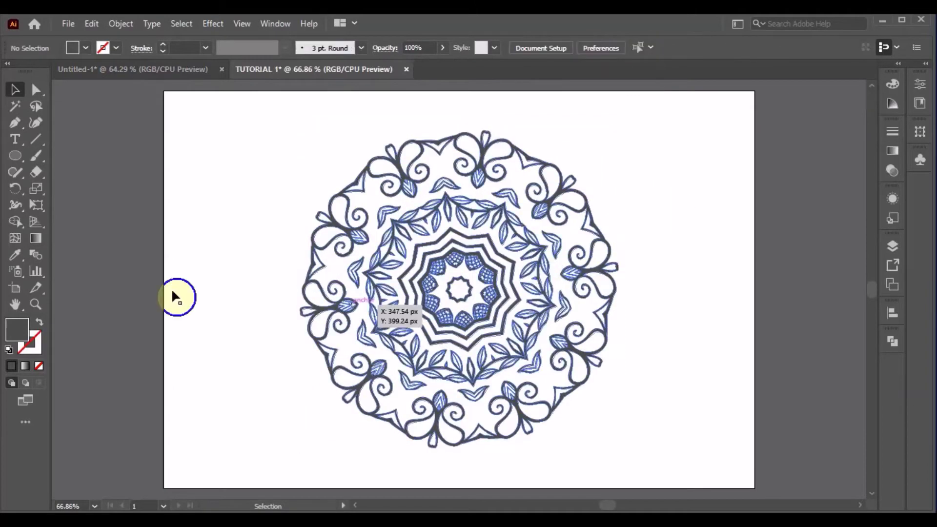
{"action": "left_click", "coordinate": [13, 157]}
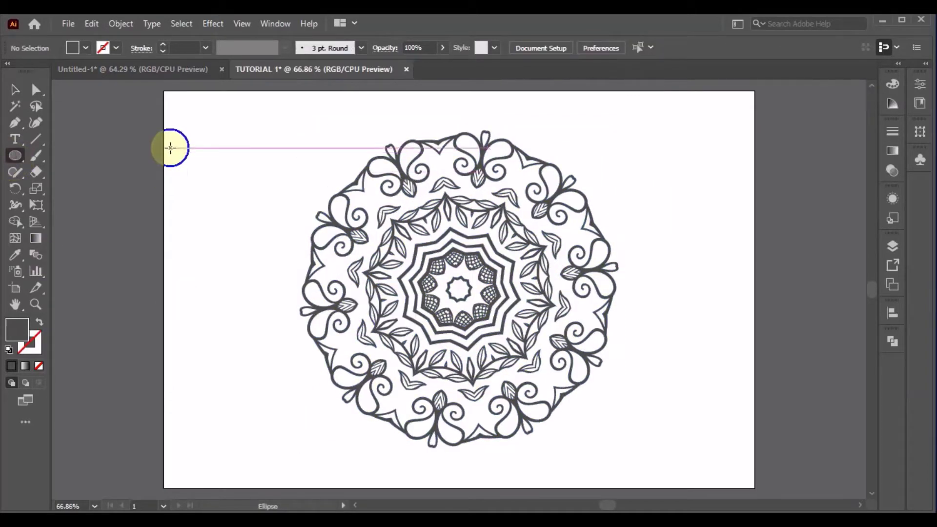
Step: Draw a circle, move it onto the mandala's centre, send it behind, and size it to 210 px
{"action": "mouse_move", "coordinate": [167, 133]}
{"action": "left_mouse_down"}
{"action": "mouse_move", "coordinate": [189, 168]}
{"action": "mouse_move", "coordinate": [269, 235]}
{"action": "left_mouse_up"}
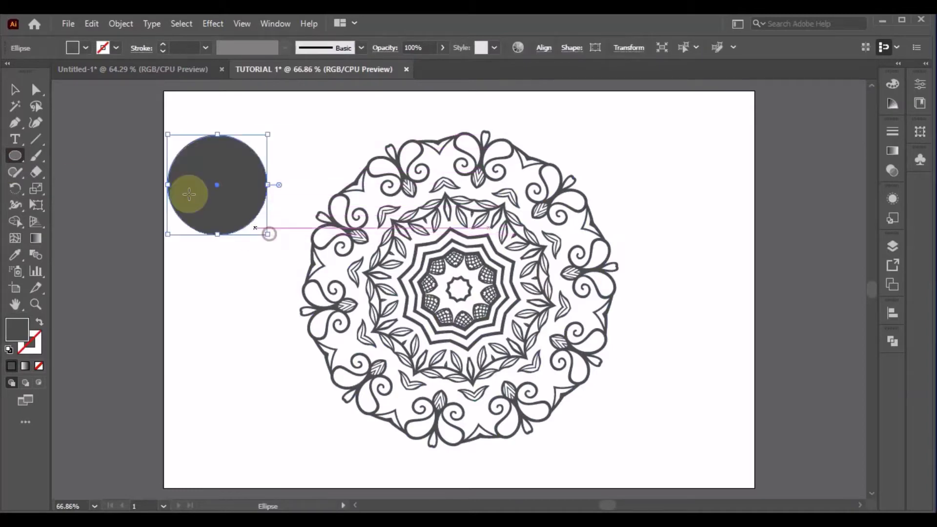
{"action": "left_click", "coordinate": [14, 89]}
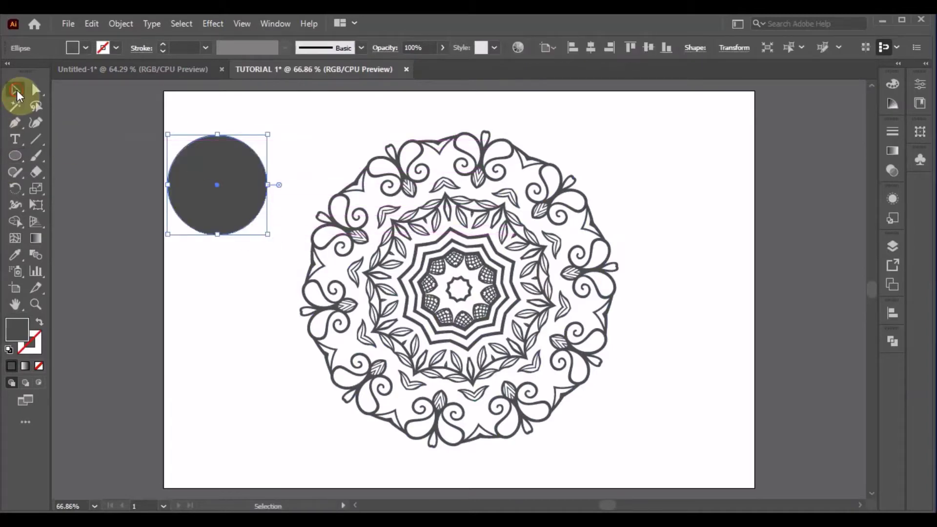
{"action": "left_click", "coordinate": [239, 320]}
{"action": "mouse_move", "coordinate": [261, 230]}
{"action": "left_mouse_down"}
{"action": "mouse_move", "coordinate": [494, 320]}
{"action": "mouse_move", "coordinate": [490, 309]}
{"action": "left_mouse_up"}
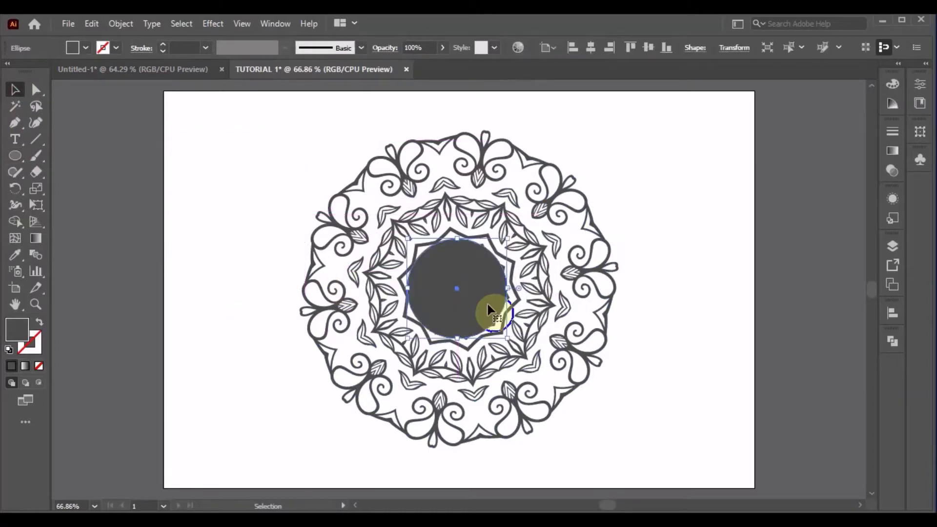
{"action": "key", "text": "ctrl+shift+bracketleft"}
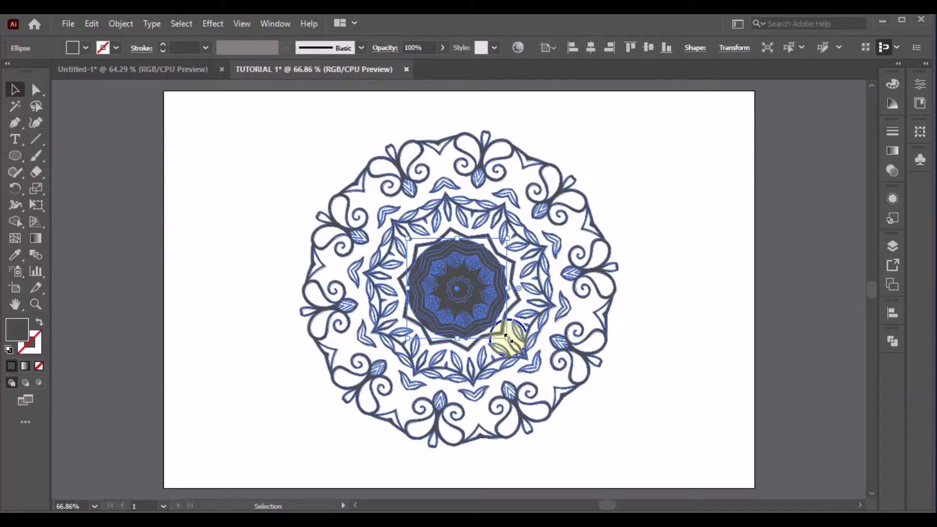
{"action": "left_click_drag", "start_coordinate": [506, 337], "coordinate": [514, 347]}
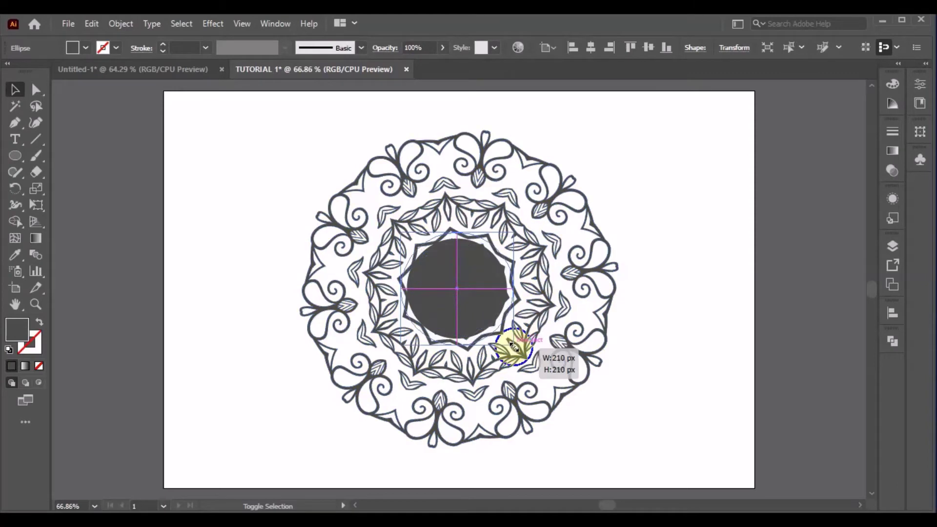
Step: Select the mandala and circle together and align their horizontal and vertical centres
{"action": "left_click", "coordinate": [628, 337]}
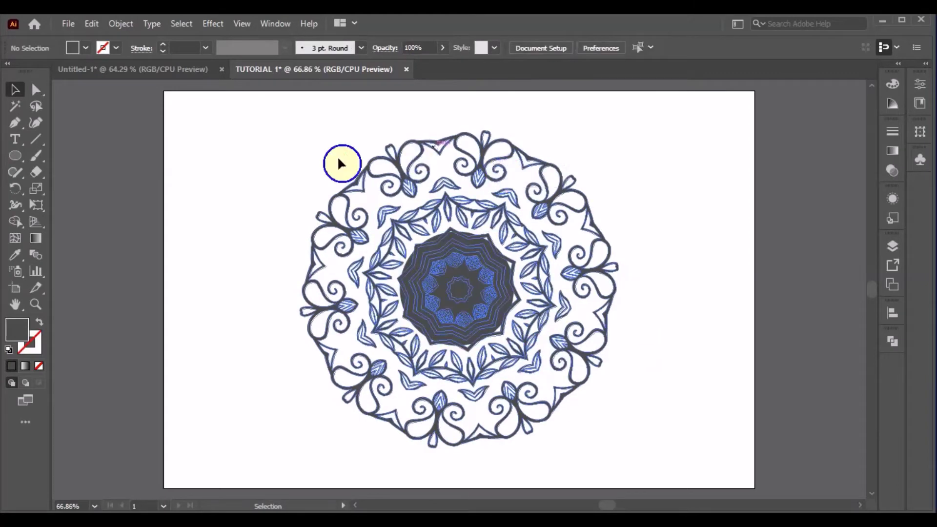
{"action": "left_click_drag", "start_coordinate": [287, 168], "coordinate": [576, 412]}
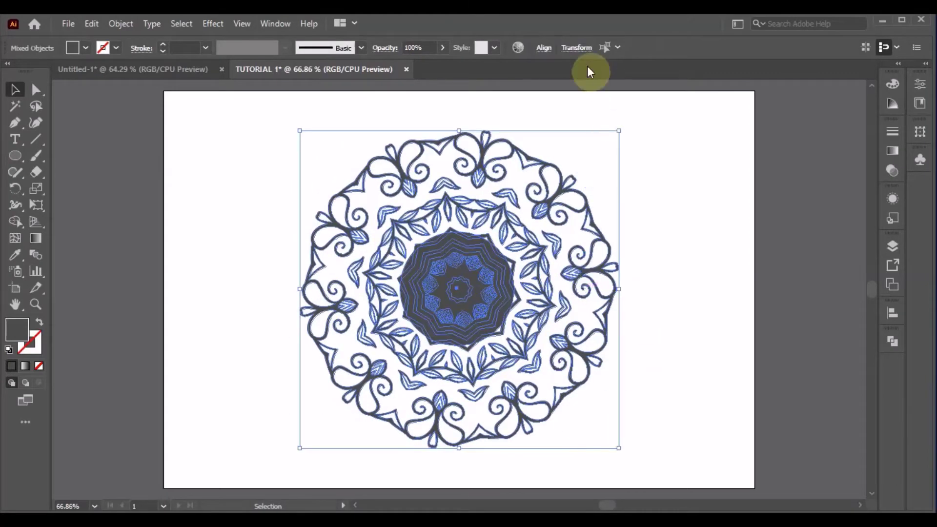
{"action": "left_click", "coordinate": [544, 48]}
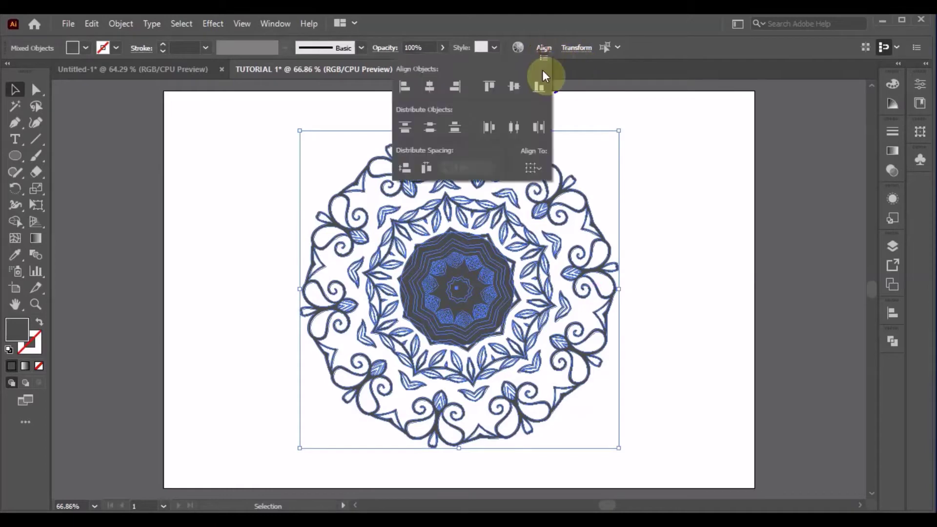
{"action": "left_click", "coordinate": [514, 87]}
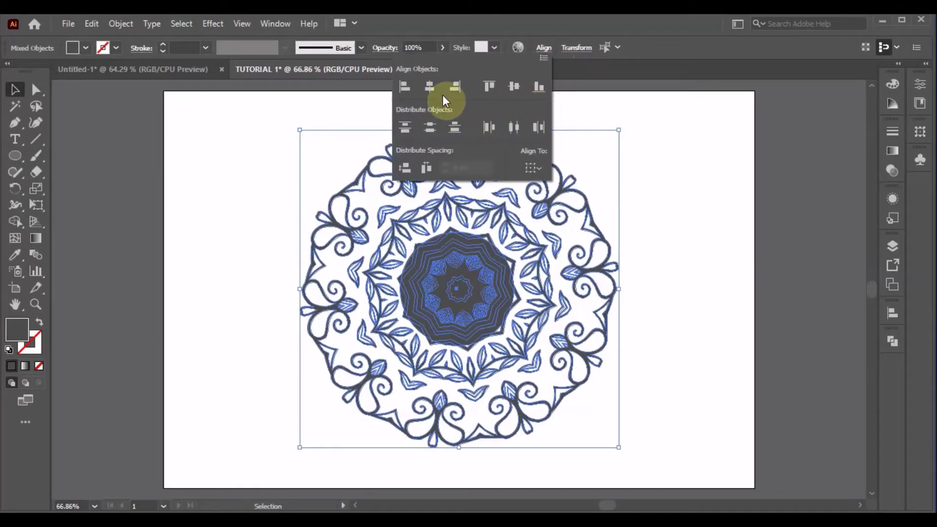
{"action": "left_click", "coordinate": [428, 87]}
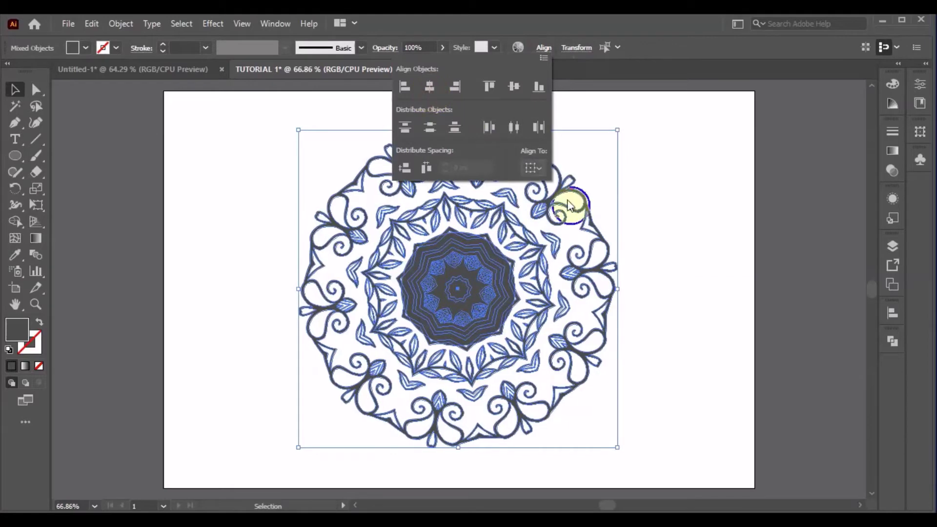
{"action": "left_click", "coordinate": [677, 279]}
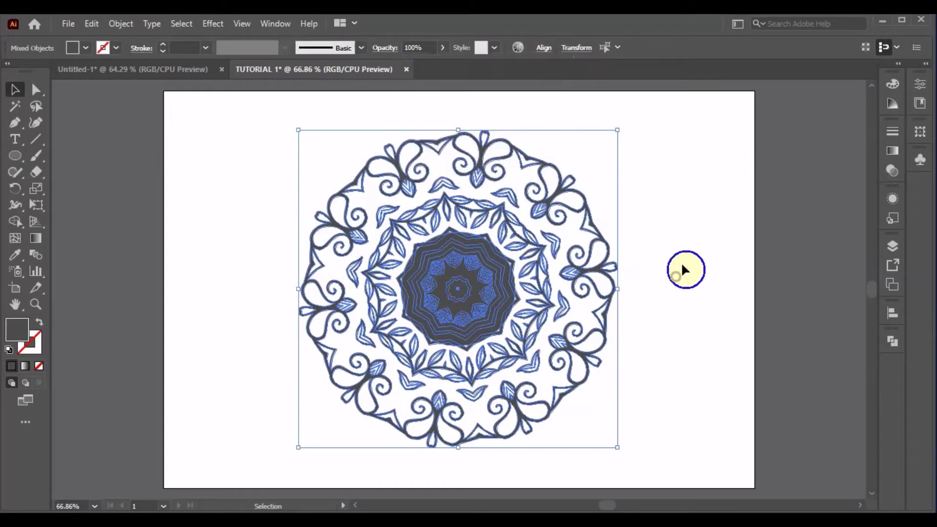
{"action": "left_click", "coordinate": [684, 268]}
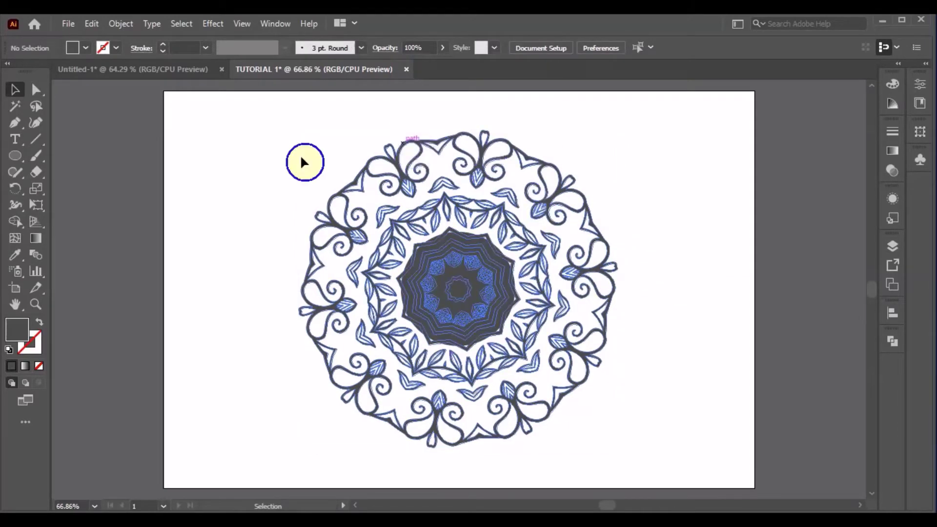
{"action": "left_click_drag", "start_coordinate": [282, 164], "coordinate": [596, 441]}
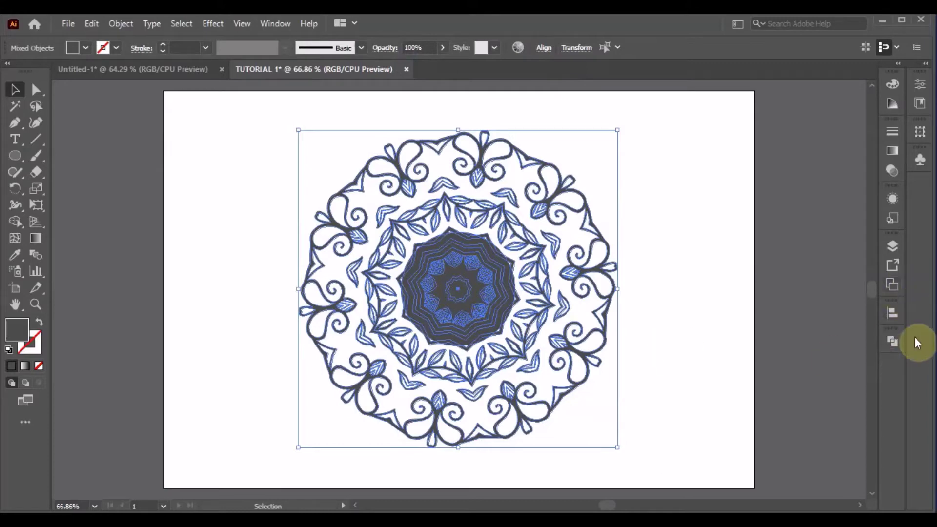
Step: Divide the overlapping artwork with Pathfinder and subtract the circle to hollow the mandala's centre
{"action": "left_click", "coordinate": [889, 342]}
{"action": "left_click", "coordinate": [739, 411]}
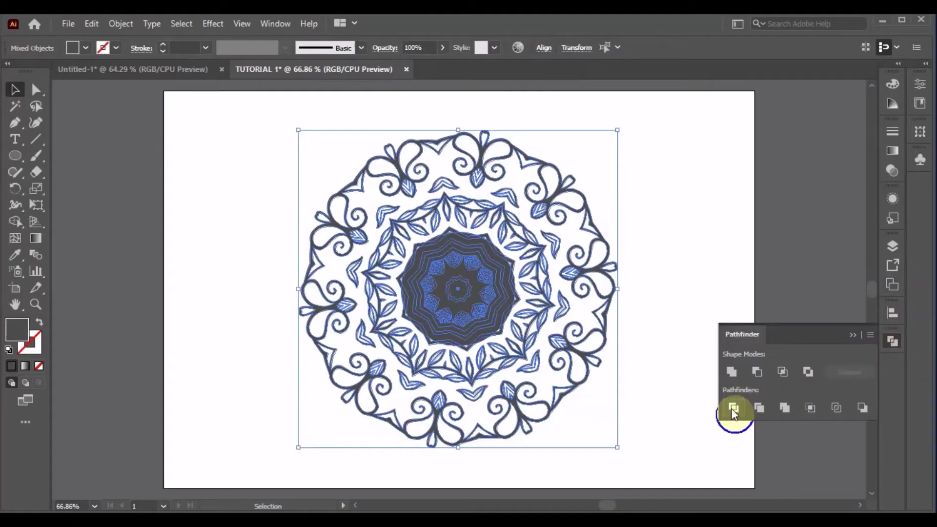
{"action": "left_click", "coordinate": [756, 372]}
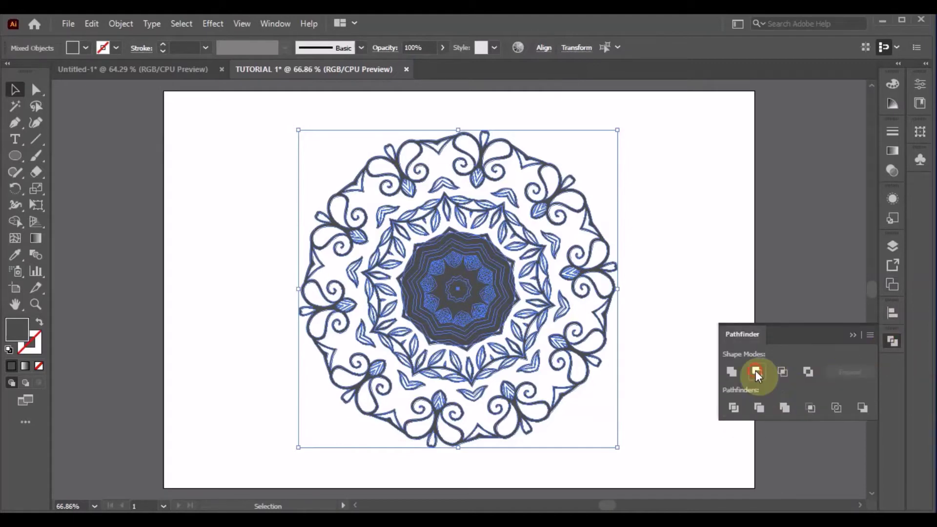
{"action": "left_click", "coordinate": [656, 251]}
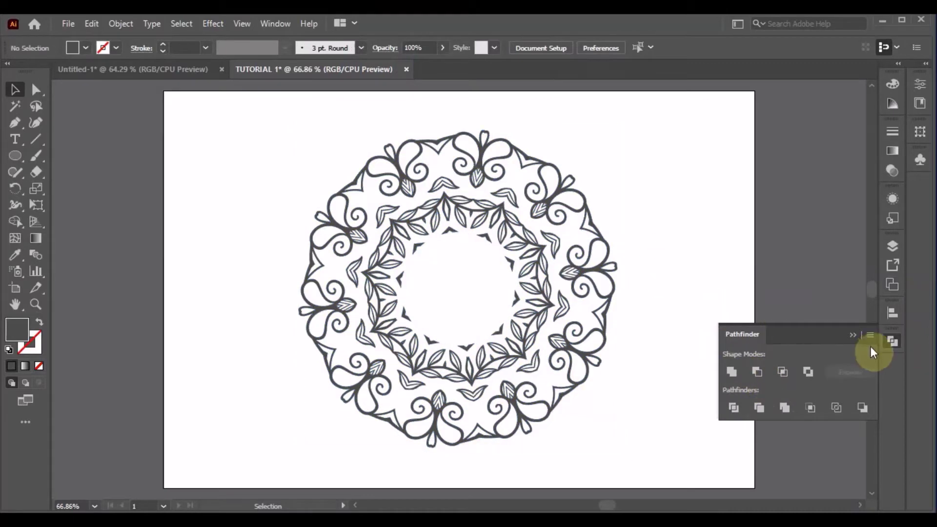
{"action": "left_click", "coordinate": [855, 335]}
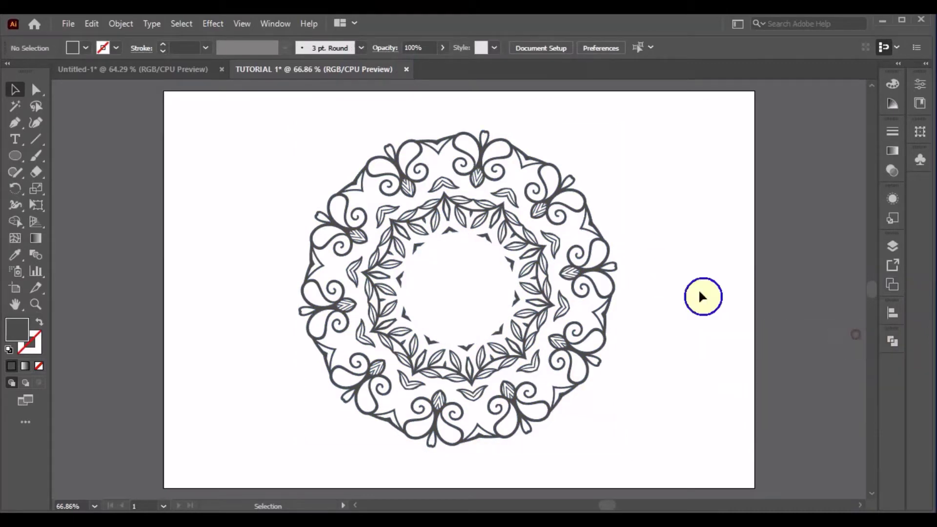
Step: Ungroup the mandala via the right-click menu and deselect
{"action": "left_click", "coordinate": [537, 336]}
{"action": "right_click", "coordinate": [530, 333]}
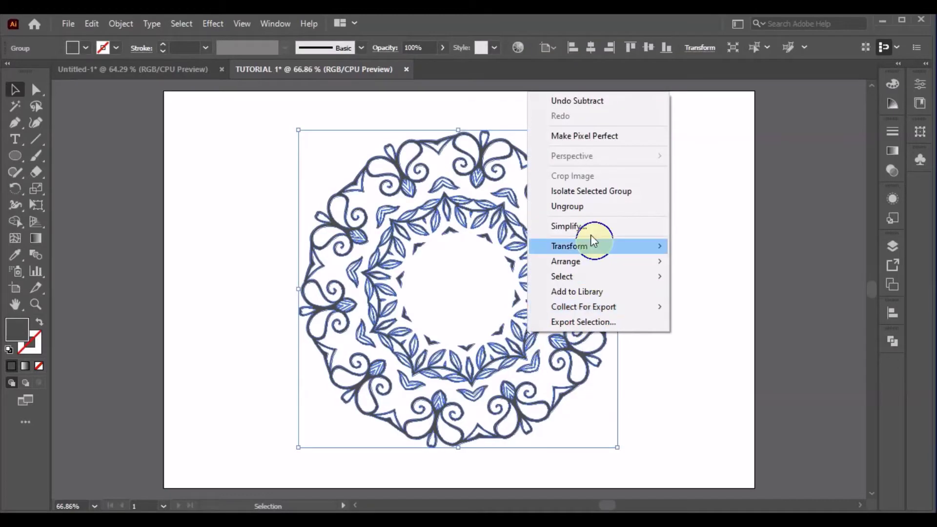
{"action": "left_click", "coordinate": [577, 213]}
{"action": "left_click", "coordinate": [665, 272]}
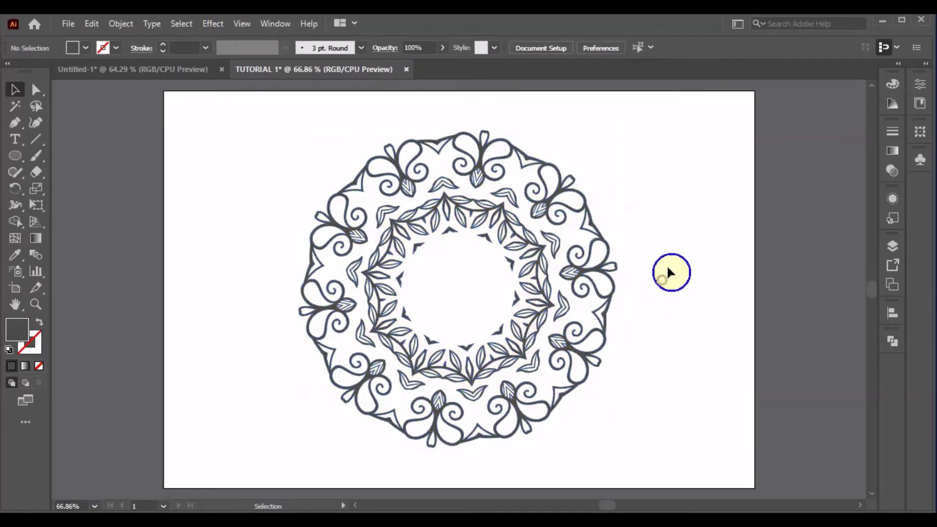
Step: Move the inner leaf wreath to the artboard's upper right
{"action": "left_click_drag", "start_coordinate": [539, 326], "coordinate": [608, 301]}
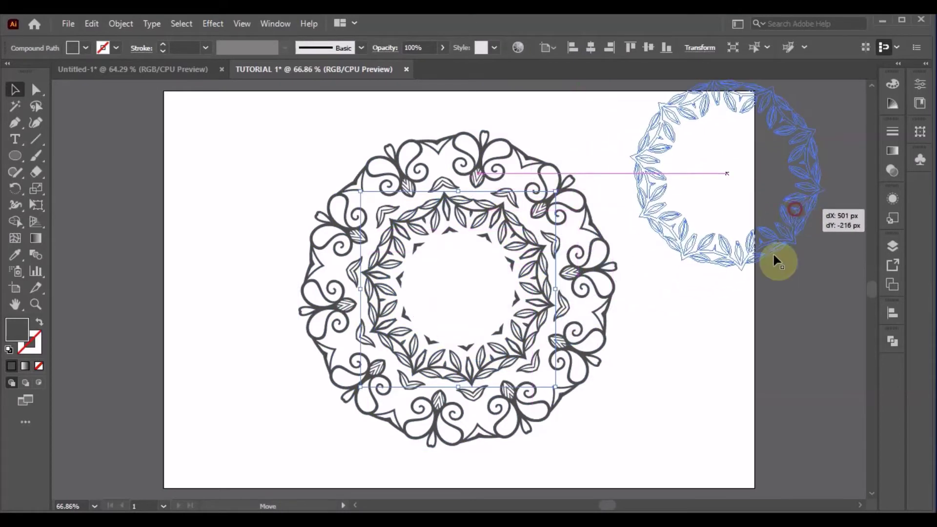
{"action": "left_click_drag", "start_coordinate": [608, 300], "coordinate": [774, 256]}
{"action": "left_click", "coordinate": [717, 356]}
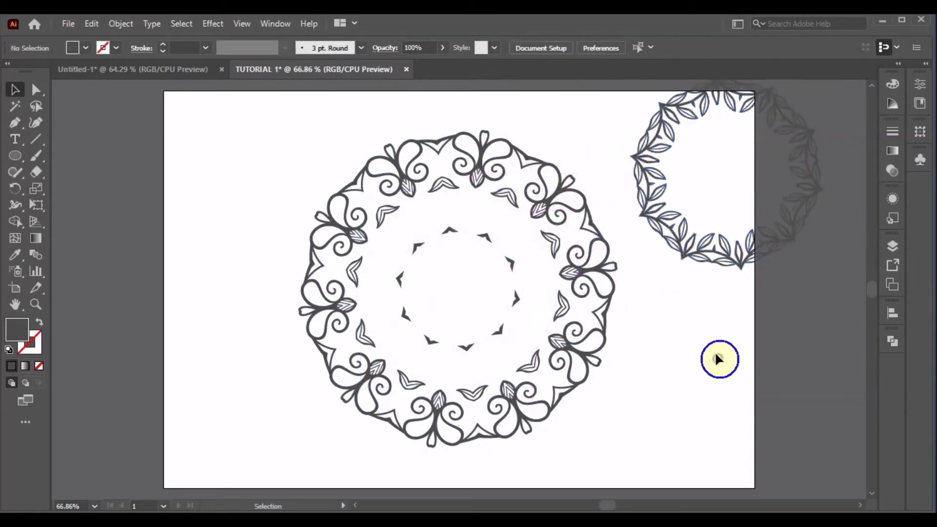
Step: Shift-select the eleven small leaves around the middle and group them with Object > Group
{"action": "left_click", "coordinate": [561, 310]}
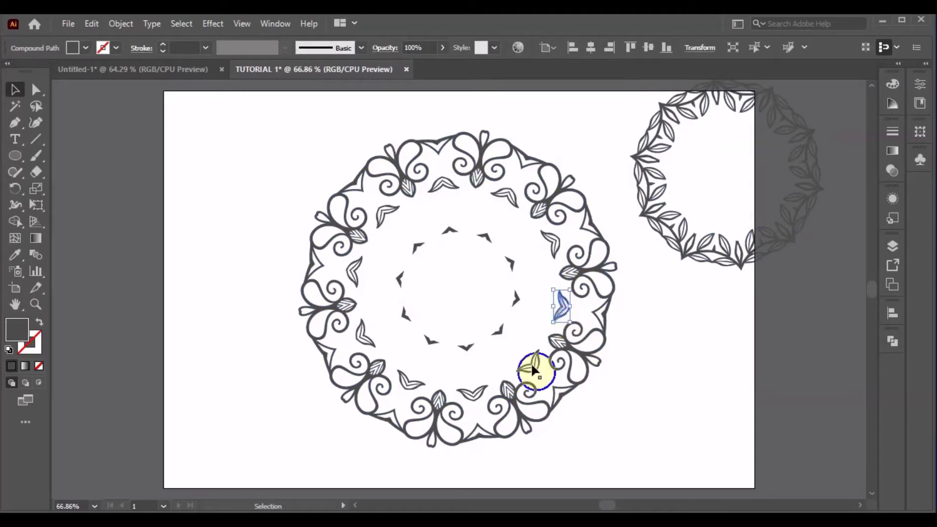
{"action": "left_click_drag", "start_coordinate": [532, 367], "coordinate": [524, 365]}
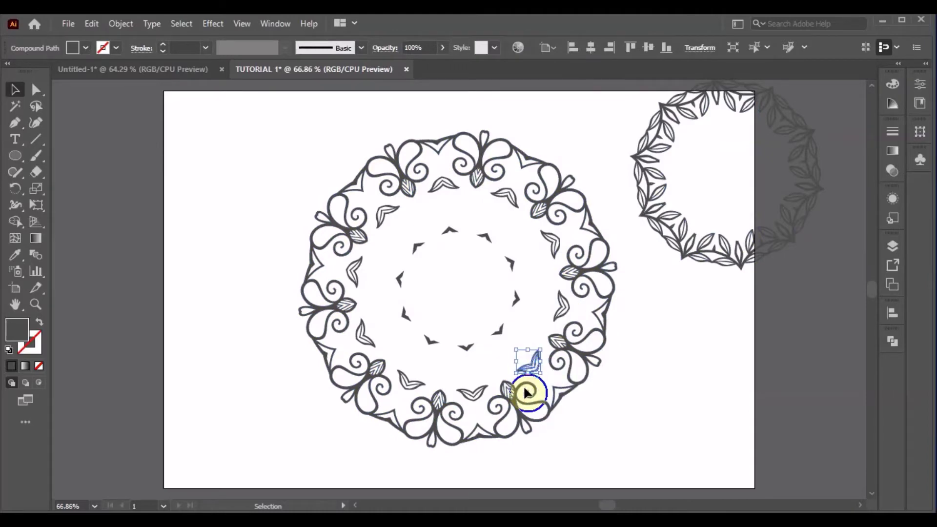
{"action": "left_click", "coordinate": [474, 393], "text": "shift"}
{"action": "left_click", "coordinate": [420, 386], "text": "shift"}
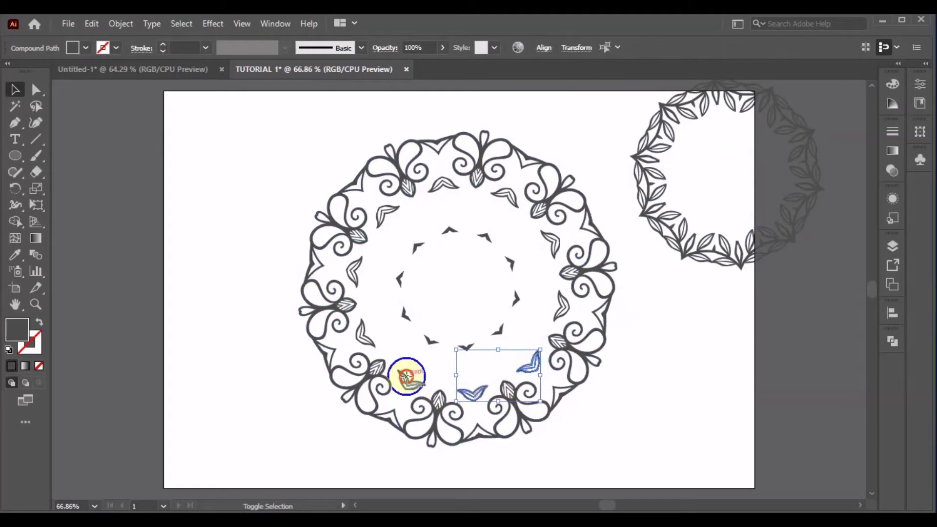
{"action": "left_click", "coordinate": [366, 337], "text": "shift"}
{"action": "left_click", "coordinate": [353, 269], "text": "shift"}
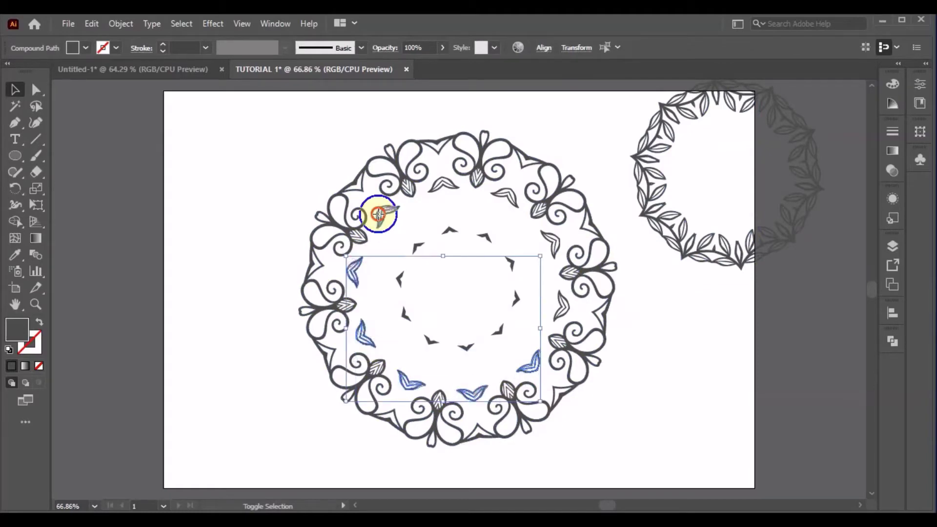
{"action": "left_click", "coordinate": [384, 213], "text": "shift"}
{"action": "left_click", "coordinate": [439, 185], "text": "shift"}
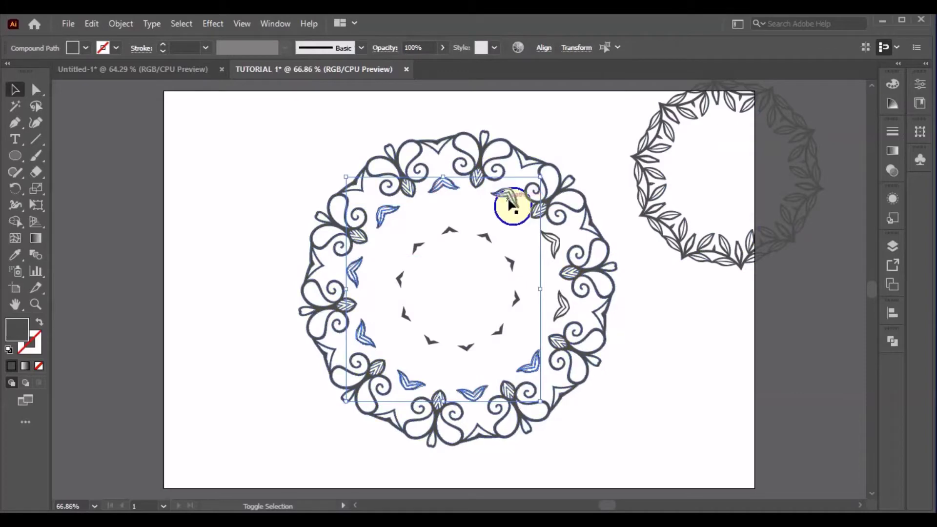
{"action": "left_click", "coordinate": [508, 201], "text": "shift"}
{"action": "left_click", "coordinate": [552, 243], "text": "shift"}
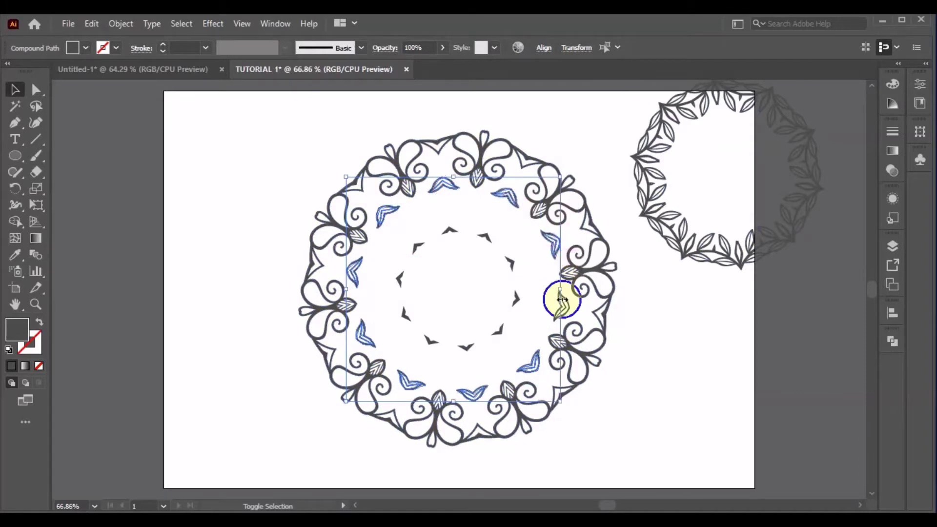
{"action": "left_click", "coordinate": [565, 306], "text": "shift"}
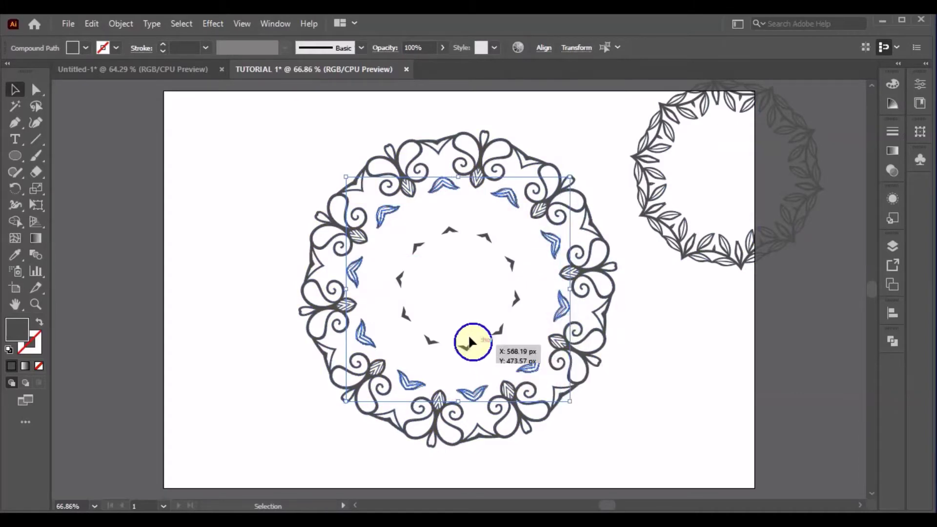
{"action": "right_click", "coordinate": [487, 358]}
{"action": "mouse_move", "coordinate": [528, 271]}
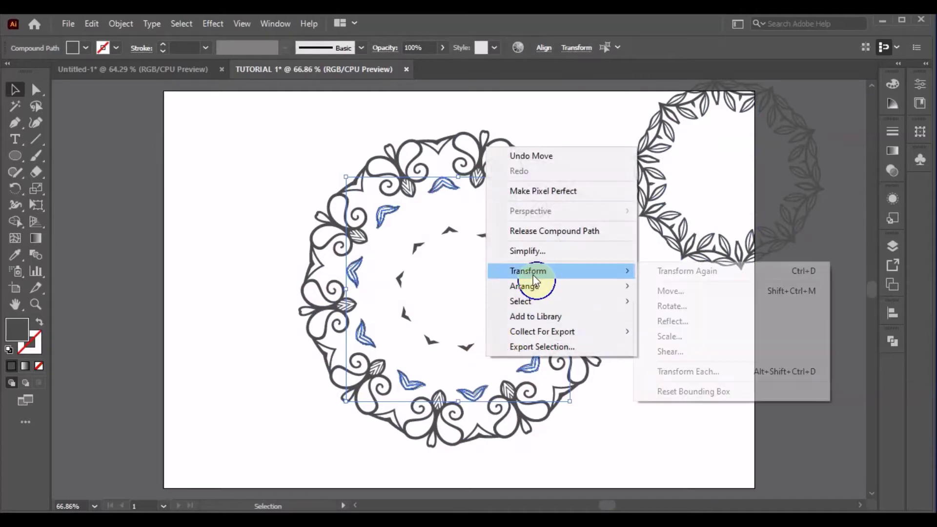
{"action": "left_click", "coordinate": [125, 22]}
{"action": "left_click", "coordinate": [161, 86]}
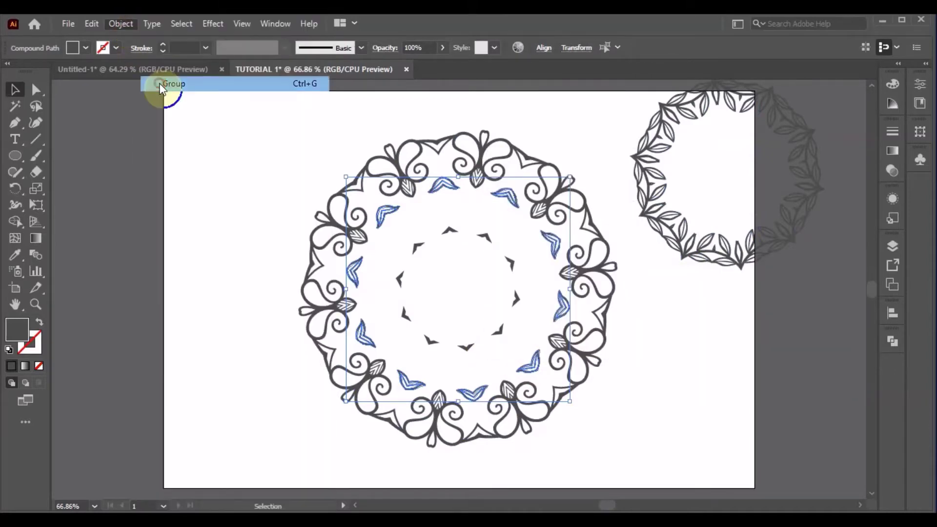
{"action": "left_click", "coordinate": [230, 246]}
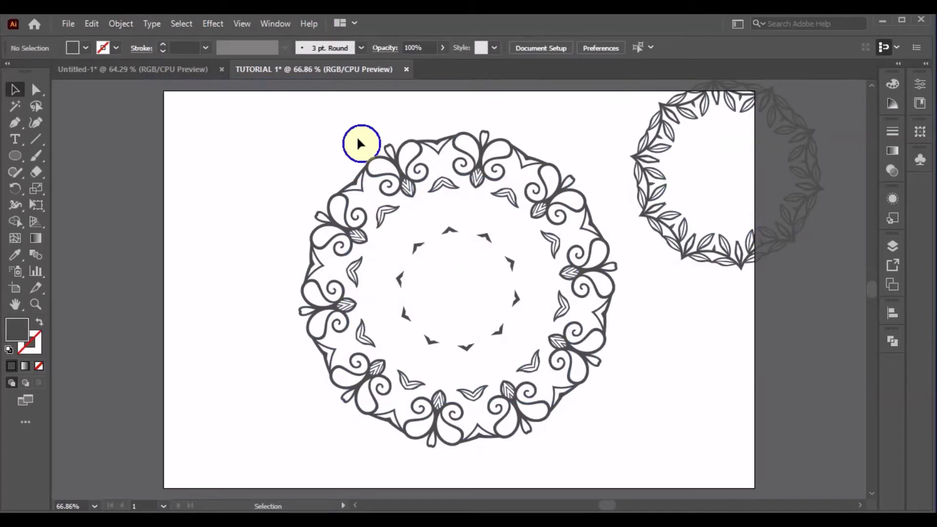
Step: Marquee-select the mandala pieces, open their context menu, then deselect
{"action": "left_click_drag", "start_coordinate": [329, 145], "coordinate": [437, 216]}
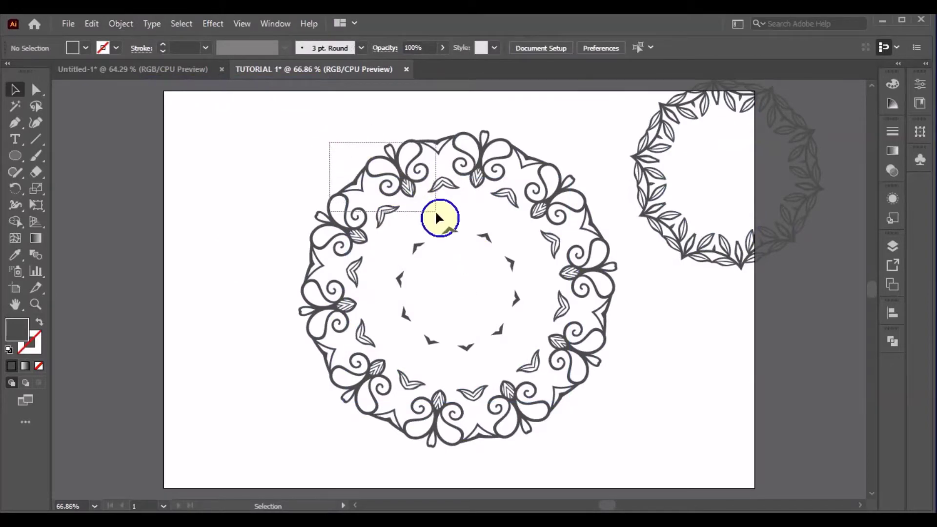
{"action": "right_click", "coordinate": [409, 222]}
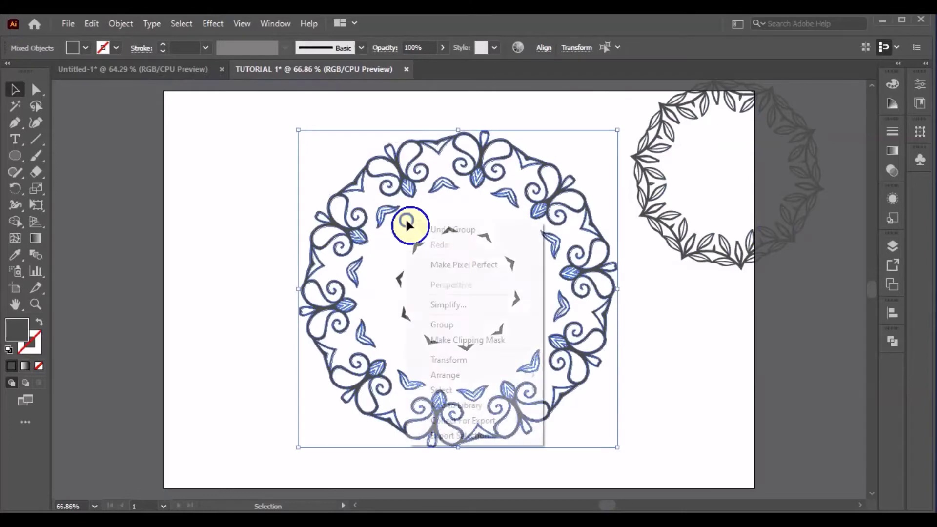
{"action": "left_click", "coordinate": [247, 314]}
{"action": "left_click_drag", "start_coordinate": [350, 261], "coordinate": [362, 295]}
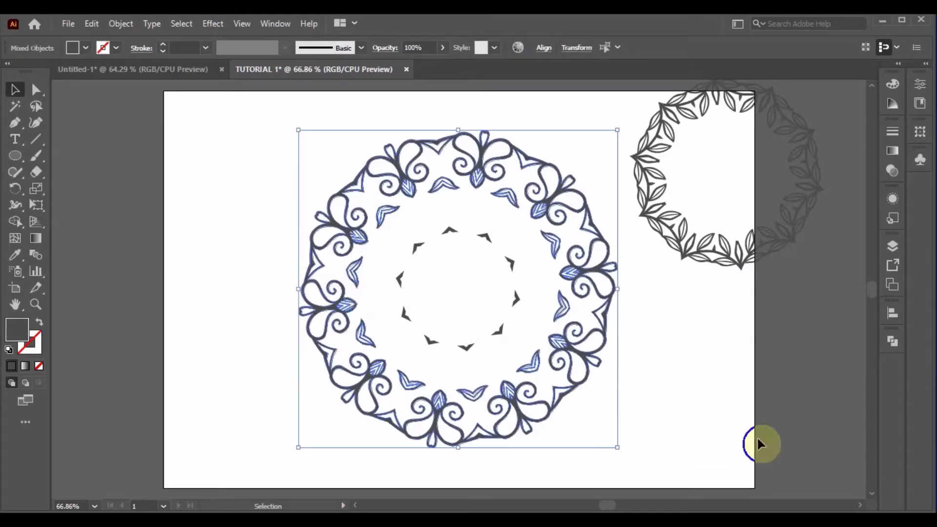
{"action": "left_click", "coordinate": [697, 383]}
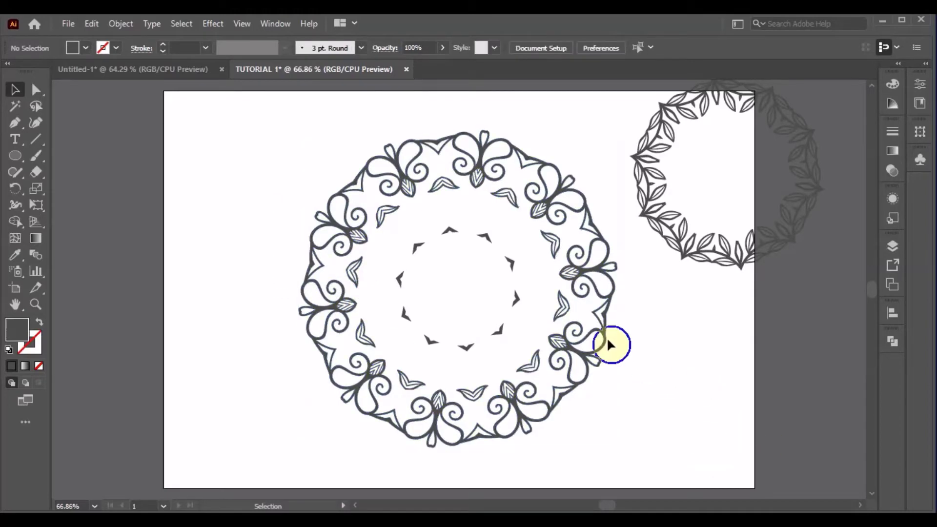
Step: Scale the small leaf group down into a tight ring around the centre
{"action": "left_click", "coordinate": [558, 313]}
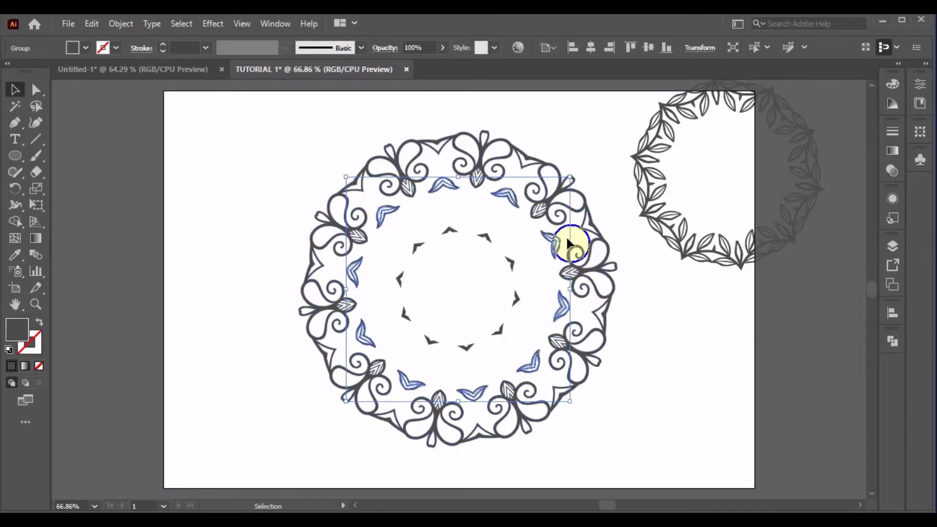
{"action": "key", "text": "a"}
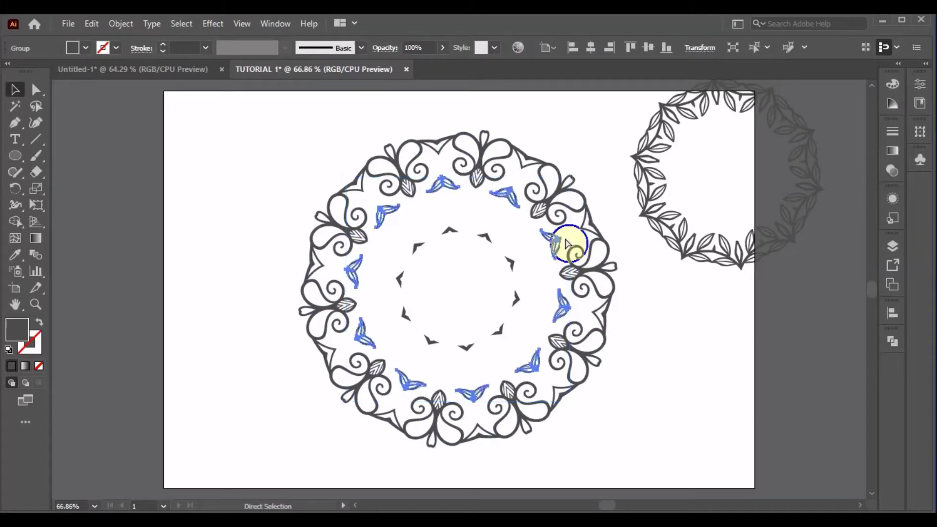
{"action": "key", "text": "v"}
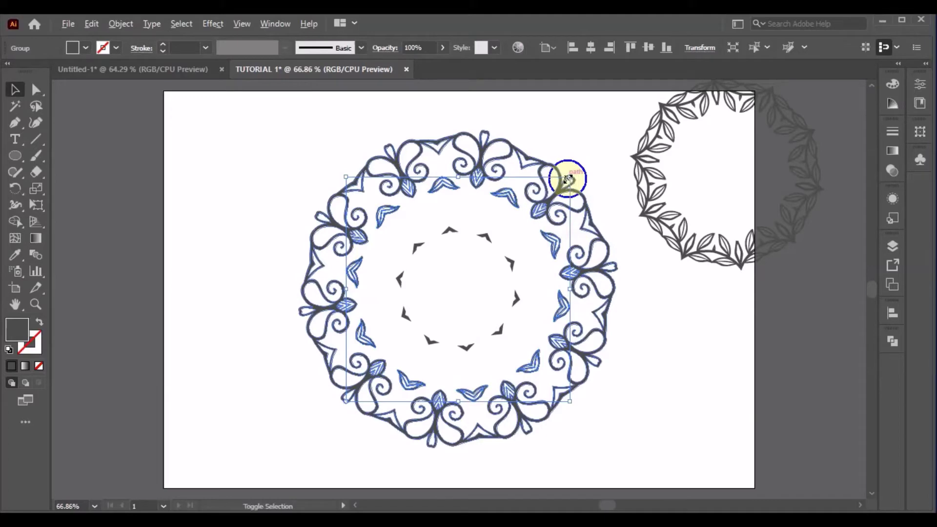
{"action": "left_click_drag", "start_coordinate": [568, 179], "coordinate": [540, 197]}
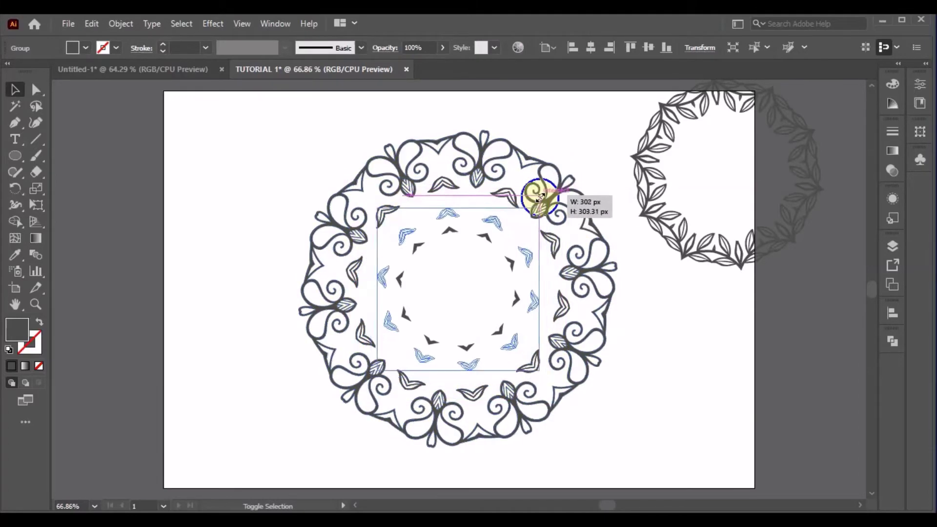
{"action": "left_click_drag", "start_coordinate": [540, 197], "coordinate": [527, 204]}
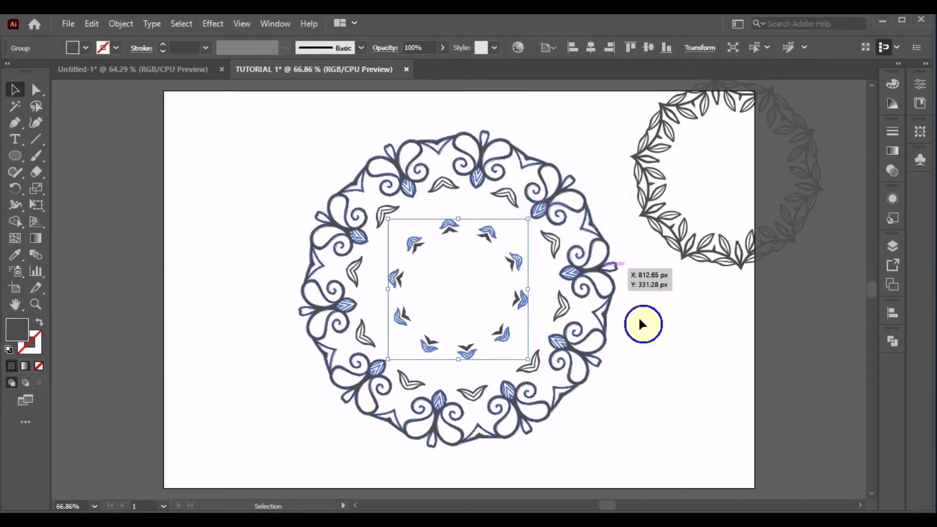
{"action": "left_click", "coordinate": [673, 387]}
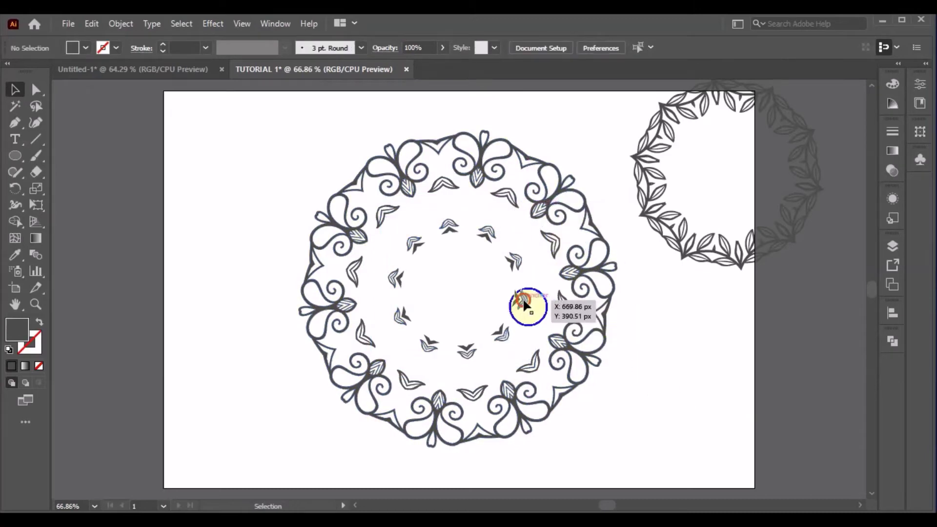
Step: Rotate the leaf ring about 17° so the leaves sit between the inner points
{"action": "left_click", "coordinate": [533, 300]}
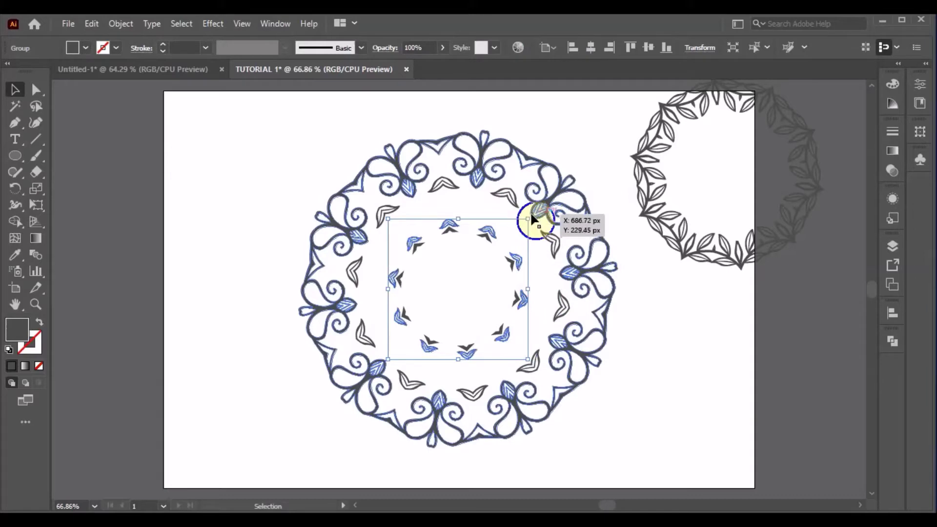
{"action": "left_click_drag", "start_coordinate": [530, 211], "coordinate": [499, 193]}
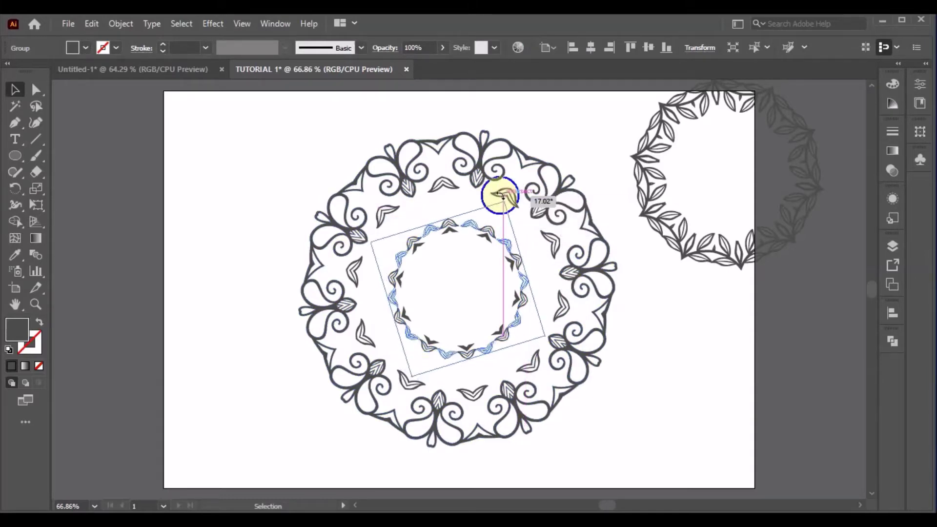
{"action": "left_click_drag", "start_coordinate": [499, 194], "coordinate": [503, 199]}
Step: Group the inner leaves and points into one object
{"action": "left_click", "coordinate": [671, 355]}
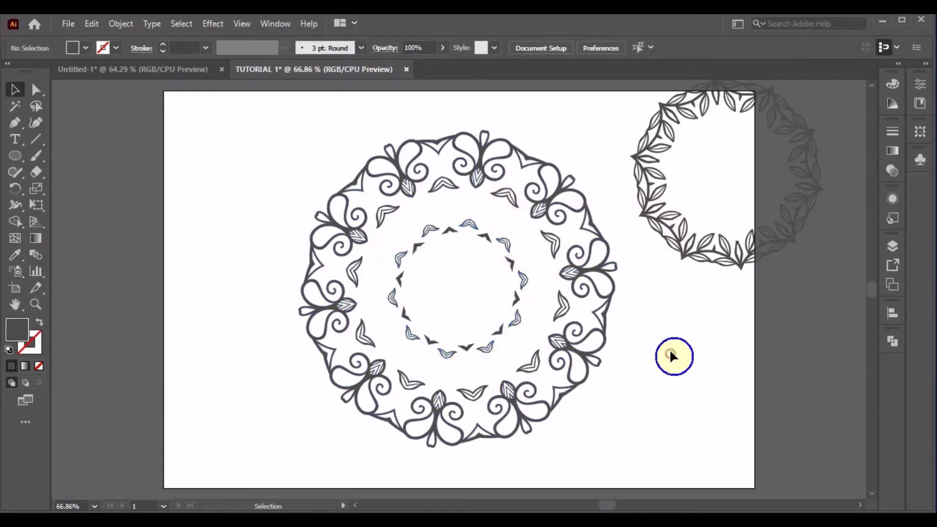
{"action": "left_click_drag", "start_coordinate": [401, 219], "coordinate": [516, 350]}
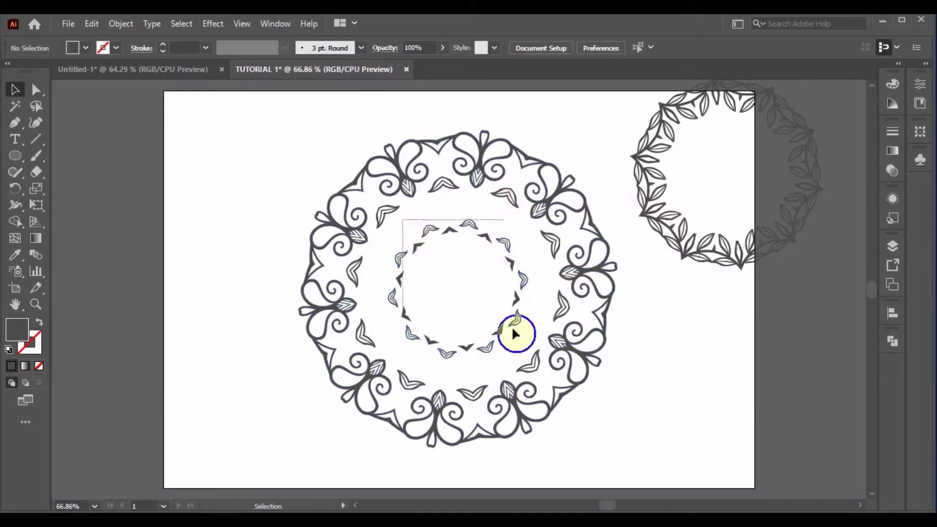
{"action": "right_click", "coordinate": [505, 342]}
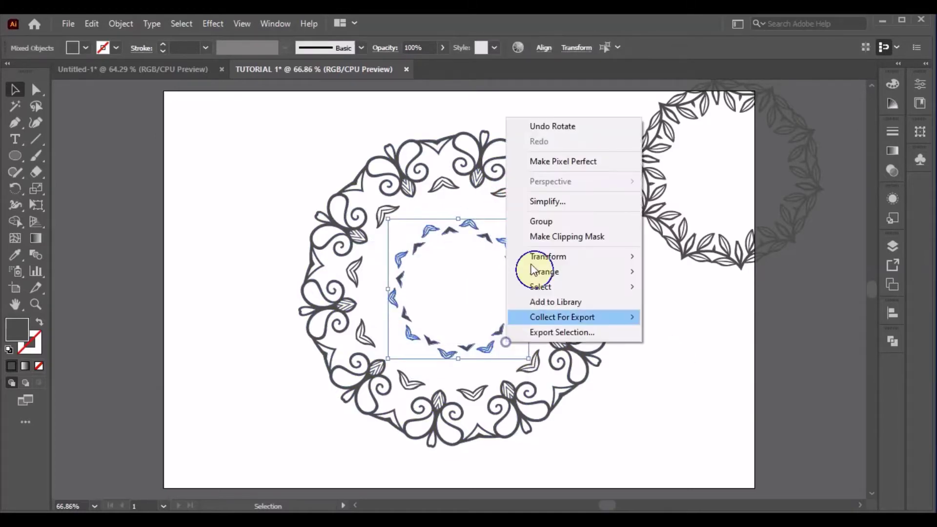
{"action": "left_click", "coordinate": [535, 220]}
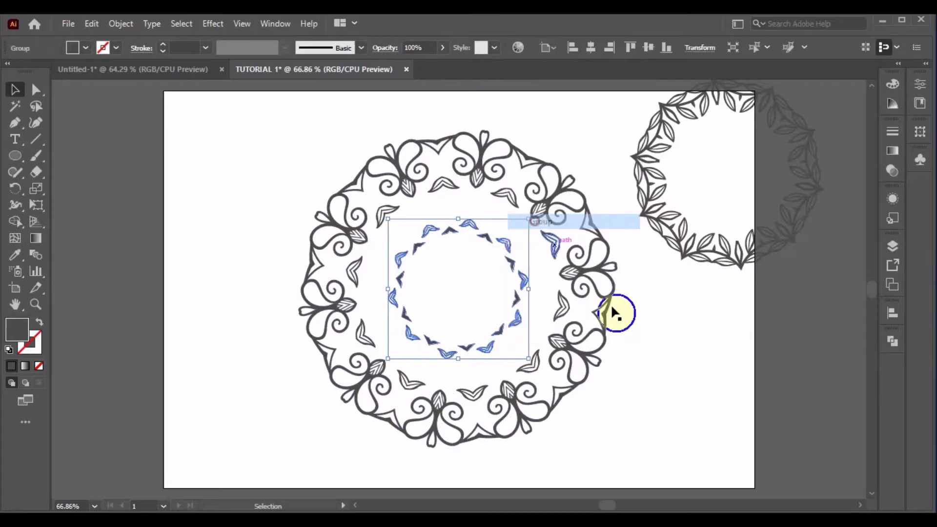
{"action": "left_click", "coordinate": [646, 332]}
Step: Group the middle leaf ring with the outer scroll ring
{"action": "left_click", "coordinate": [563, 312]}
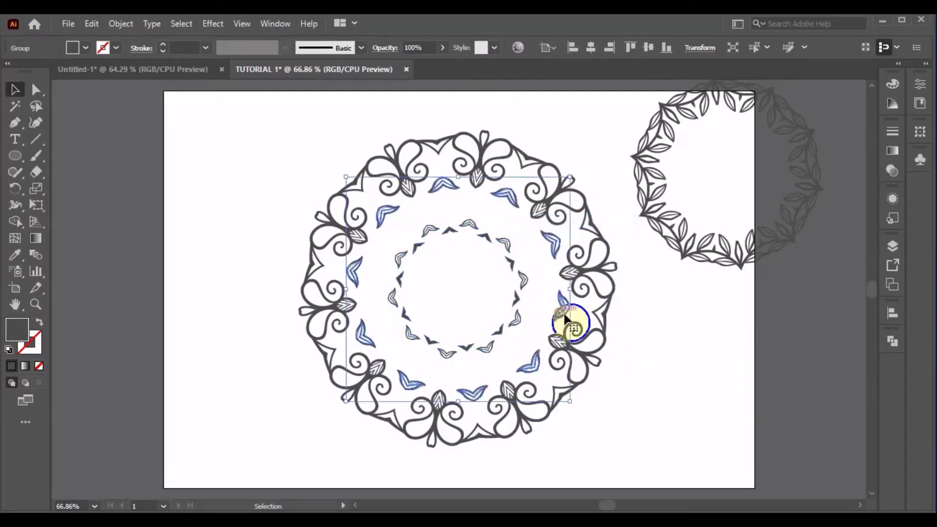
{"action": "left_click", "coordinate": [603, 347], "text": "shift"}
{"action": "right_click", "coordinate": [589, 351]}
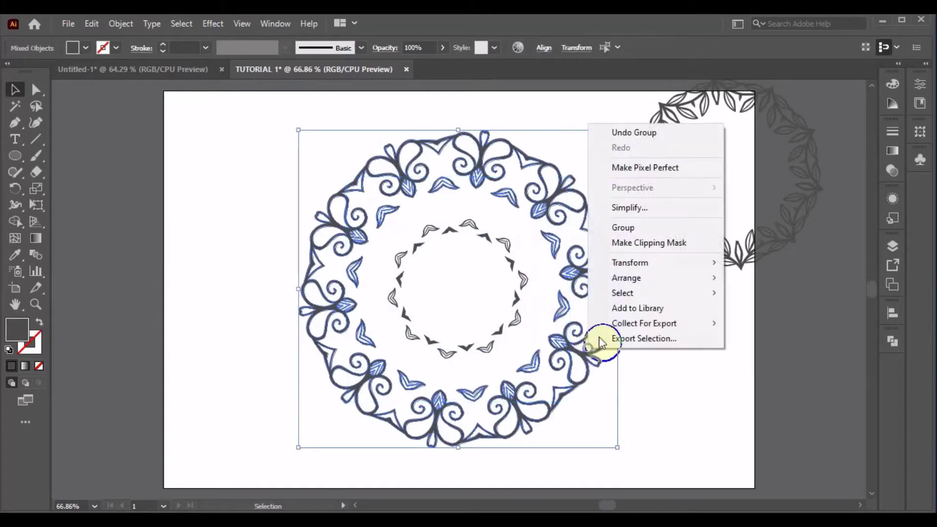
{"action": "left_click", "coordinate": [617, 227]}
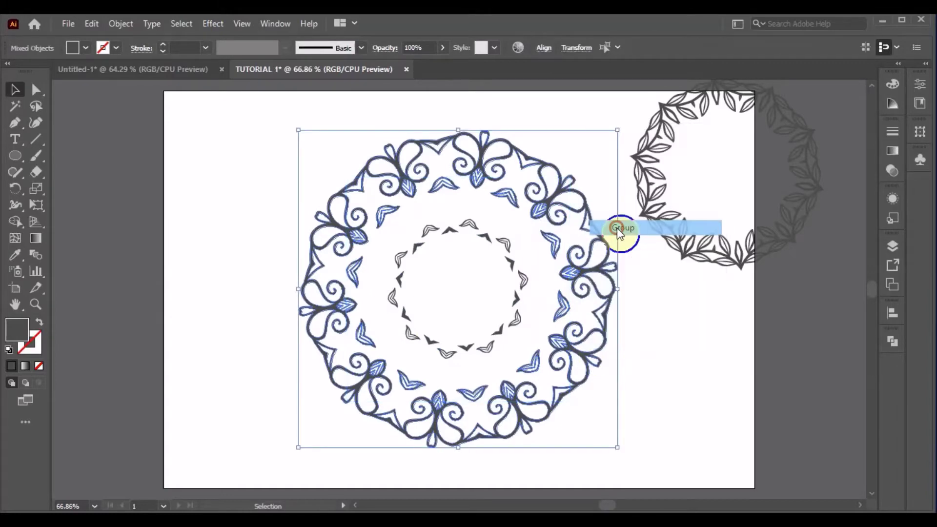
{"action": "left_click", "coordinate": [654, 363]}
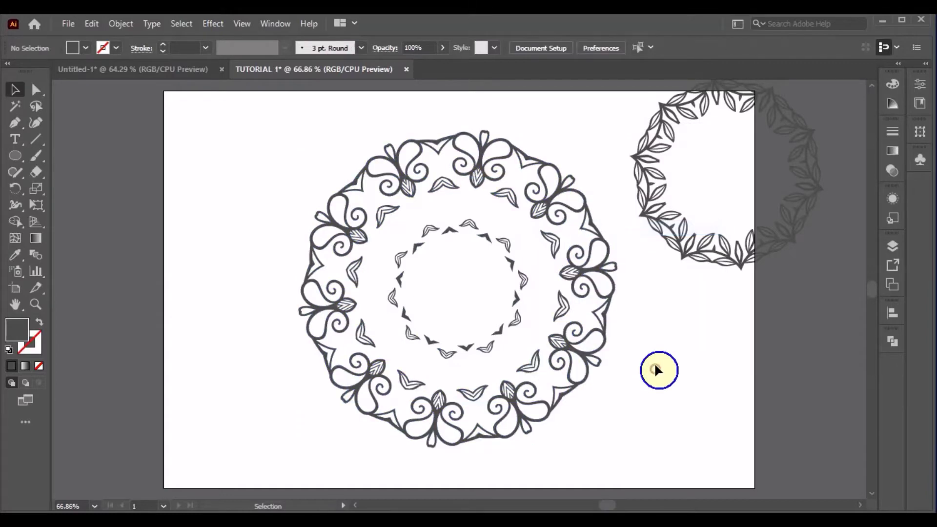
Step: Scale the scroll-ring group down about its centre and move it to the artboard's lower right
{"action": "left_click", "coordinate": [565, 355]}
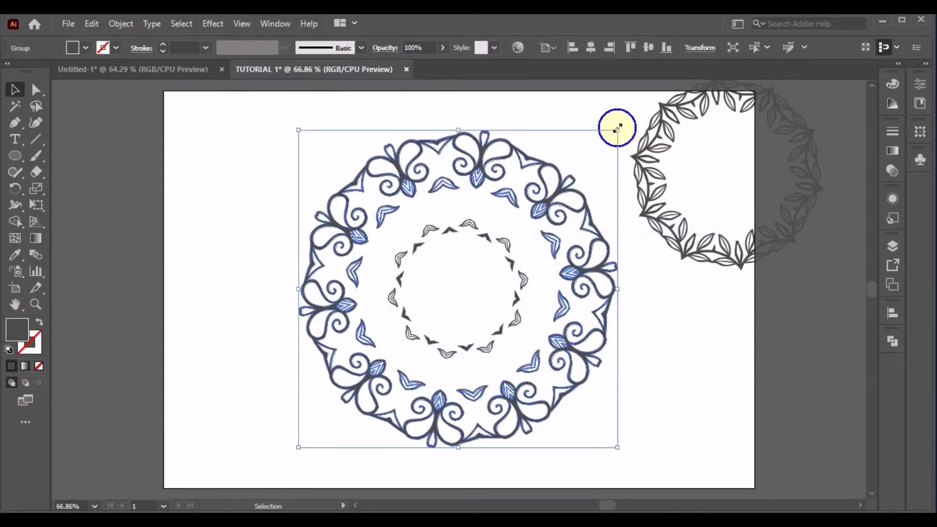
{"action": "left_click_drag", "start_coordinate": [617, 128], "coordinate": [552, 162]}
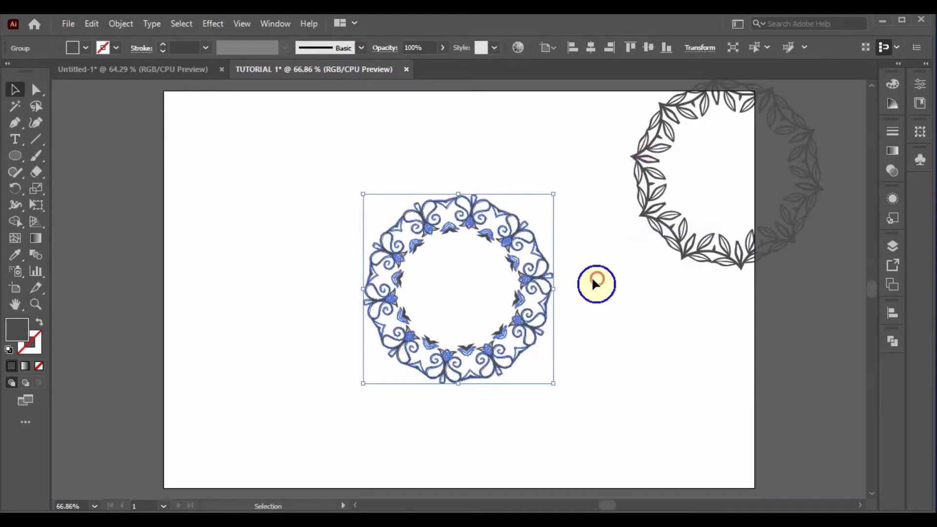
{"action": "left_click", "coordinate": [590, 276]}
{"action": "left_click", "coordinate": [523, 328]}
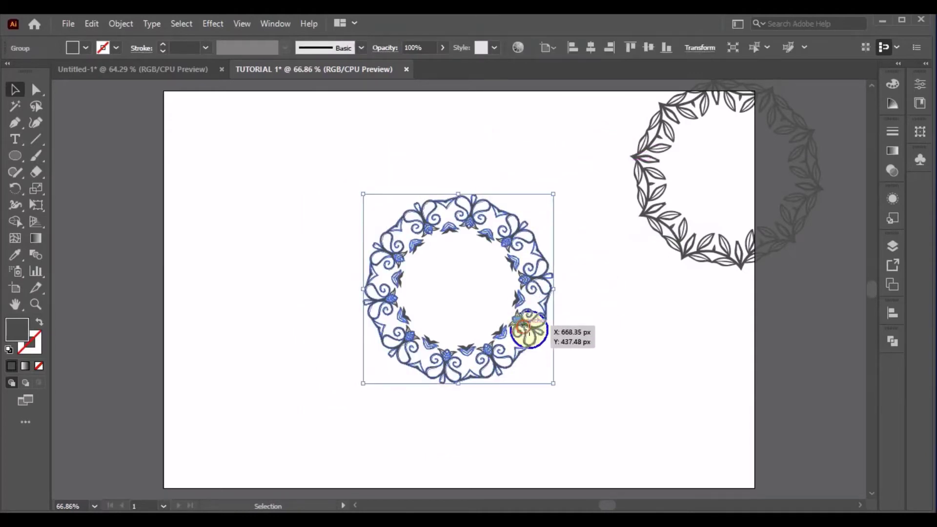
{"action": "left_click_drag", "start_coordinate": [523, 328], "coordinate": [810, 407]}
{"action": "left_click", "coordinate": [577, 353]}
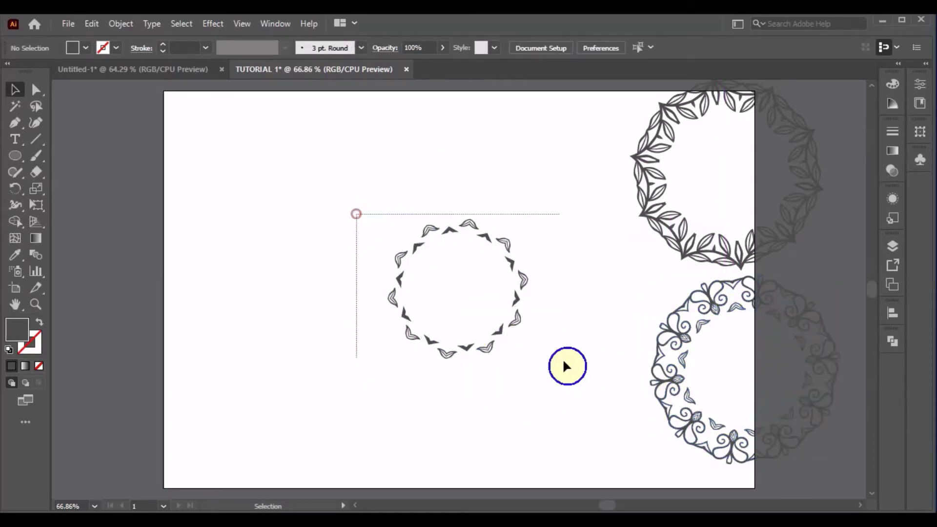
{"action": "left_click_drag", "start_coordinate": [356, 218], "coordinate": [563, 361]}
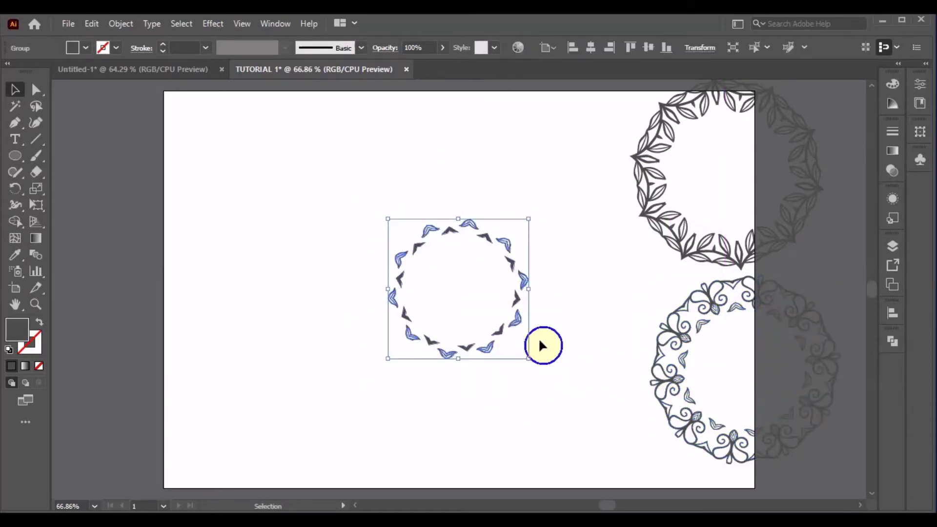
{"action": "left_click", "coordinate": [583, 354]}
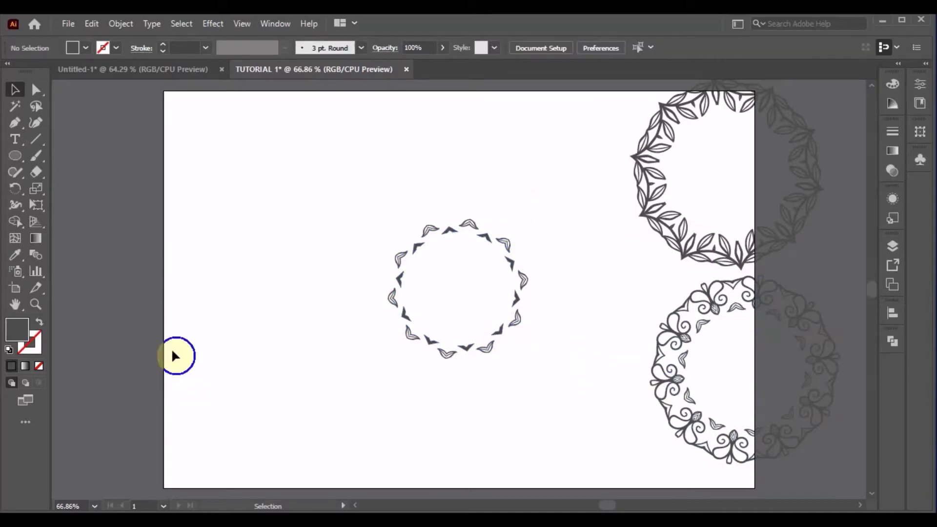
Step: Draw a roughly 209 px circle at the upper left with no fill and a 3 pt stroke
{"action": "left_click", "coordinate": [15, 156]}
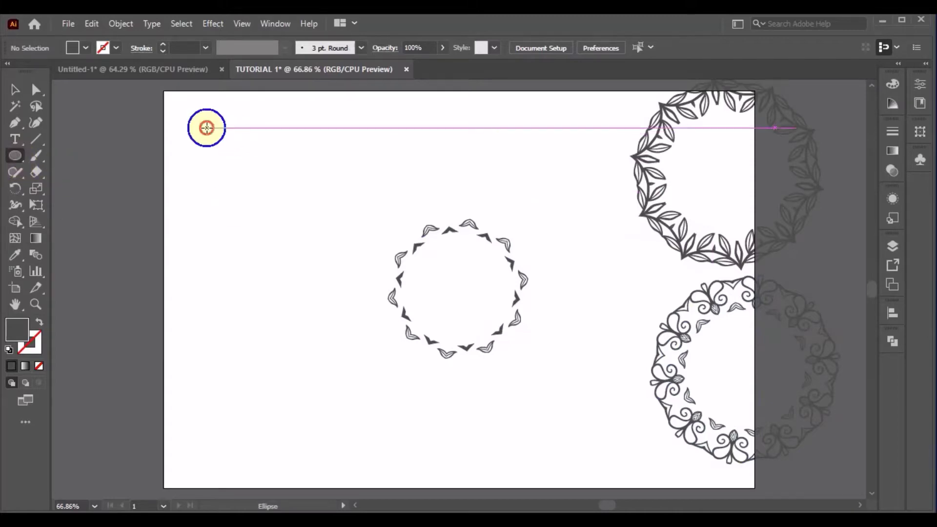
{"action": "left_click_drag", "start_coordinate": [207, 128], "coordinate": [319, 240]}
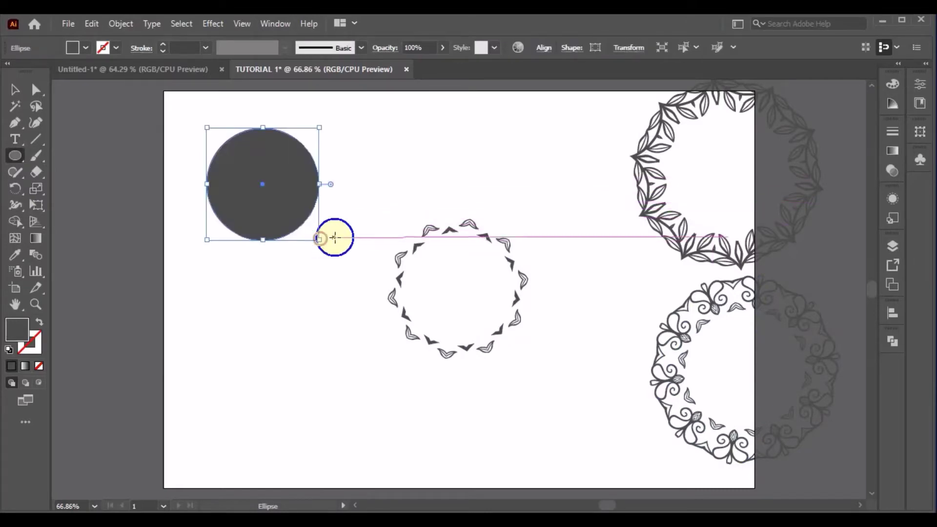
{"action": "left_click", "coordinate": [39, 322]}
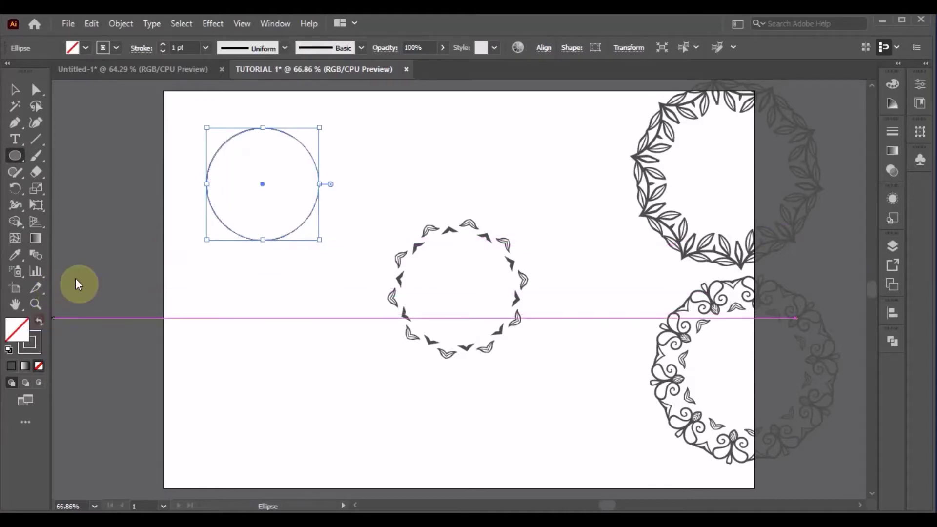
{"action": "left_click", "coordinate": [205, 47]}
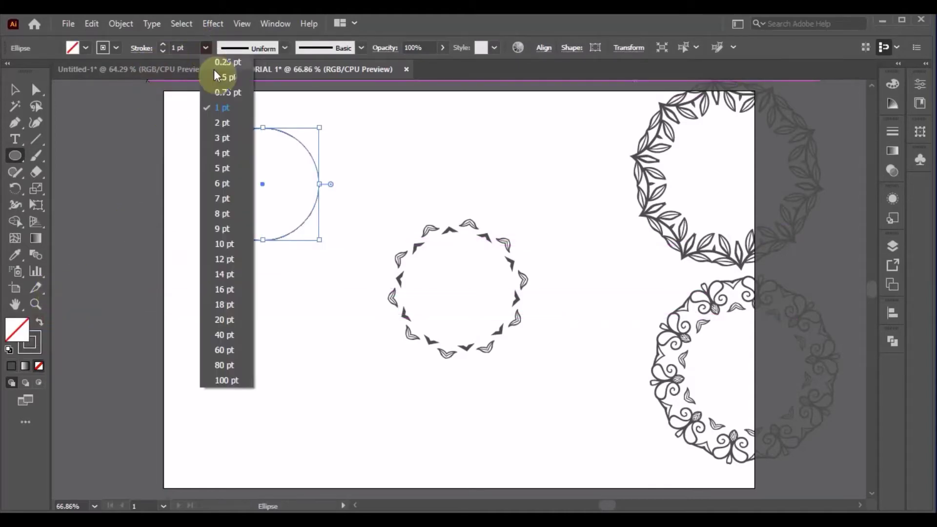
{"action": "left_click", "coordinate": [215, 137]}
{"action": "left_click", "coordinate": [15, 90]}
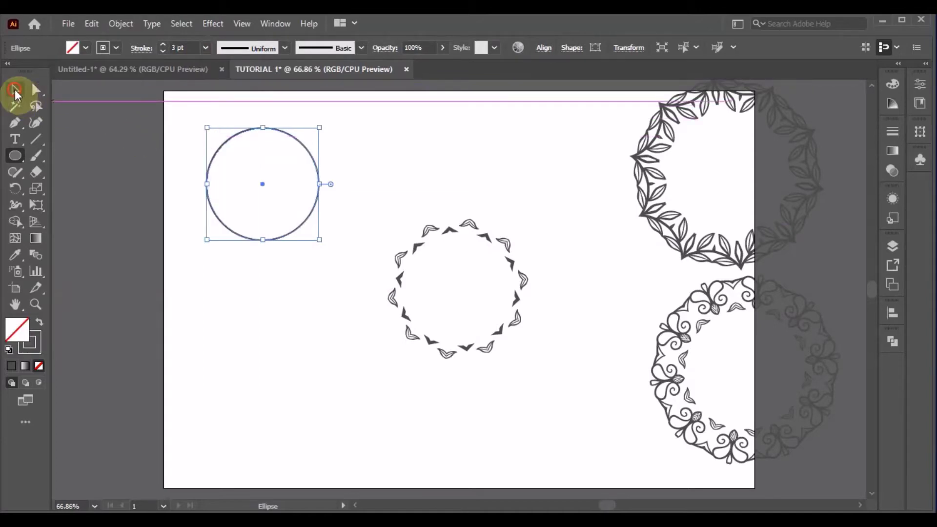
{"action": "left_click", "coordinate": [258, 328]}
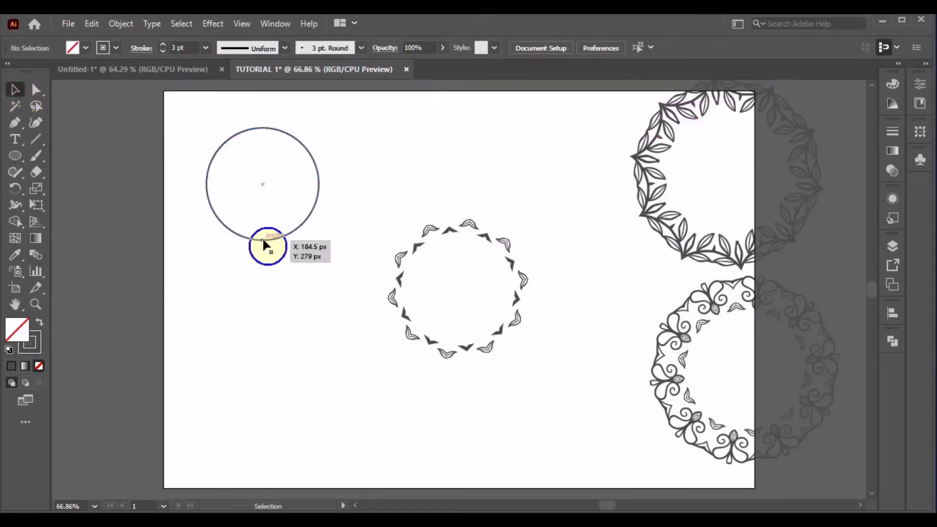
Step: Move the circle to the small wreath's centre and shrink it to fit inside
{"action": "left_click_drag", "start_coordinate": [273, 252], "coordinate": [458, 345]}
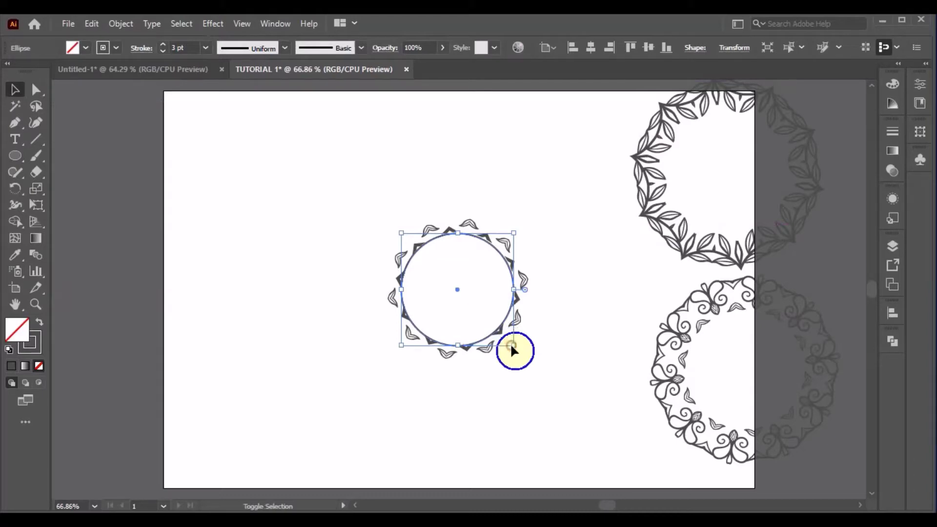
{"action": "left_click_drag", "start_coordinate": [511, 345], "coordinate": [539, 362]}
{"action": "left_click", "coordinate": [418, 188]}
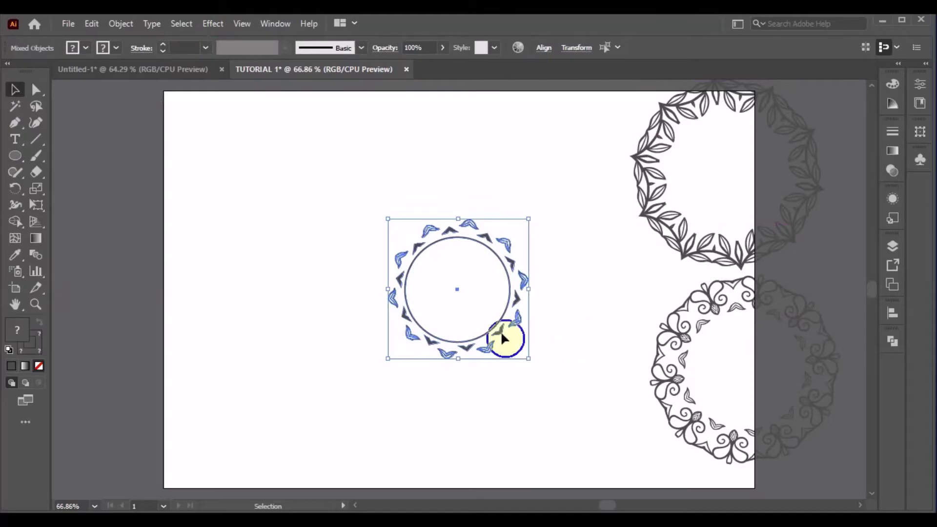
{"action": "left_click", "coordinate": [545, 413]}
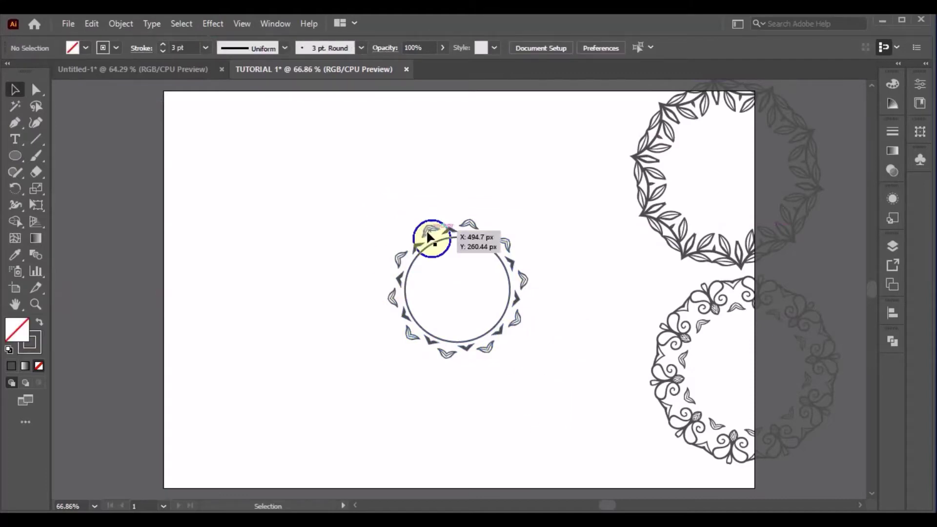
Step: Change the inner circle's stroke weight to 4 pt
{"action": "left_click", "coordinate": [443, 242]}
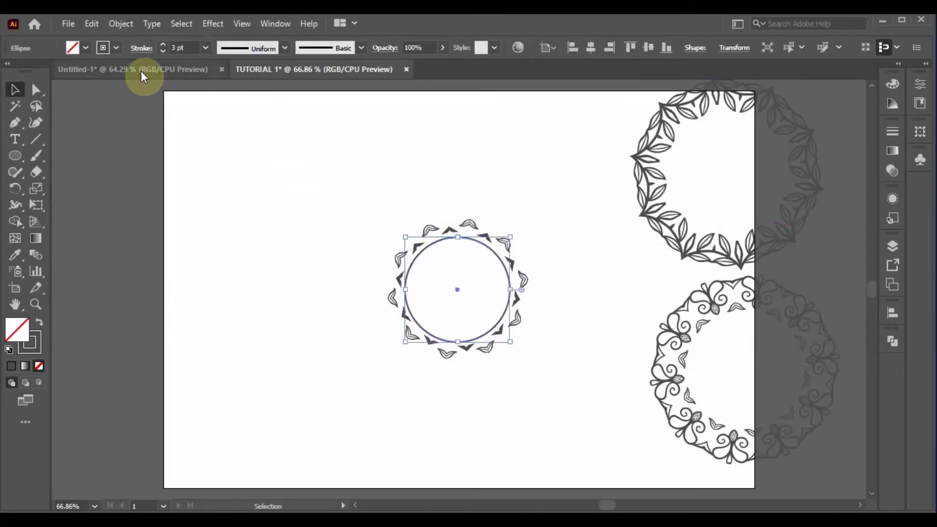
{"action": "left_click", "coordinate": [205, 48]}
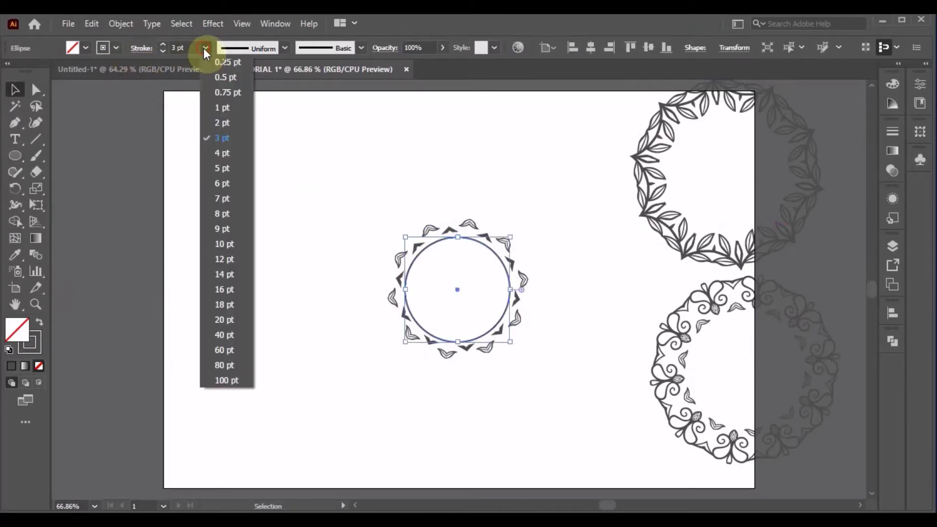
{"action": "left_click", "coordinate": [222, 155]}
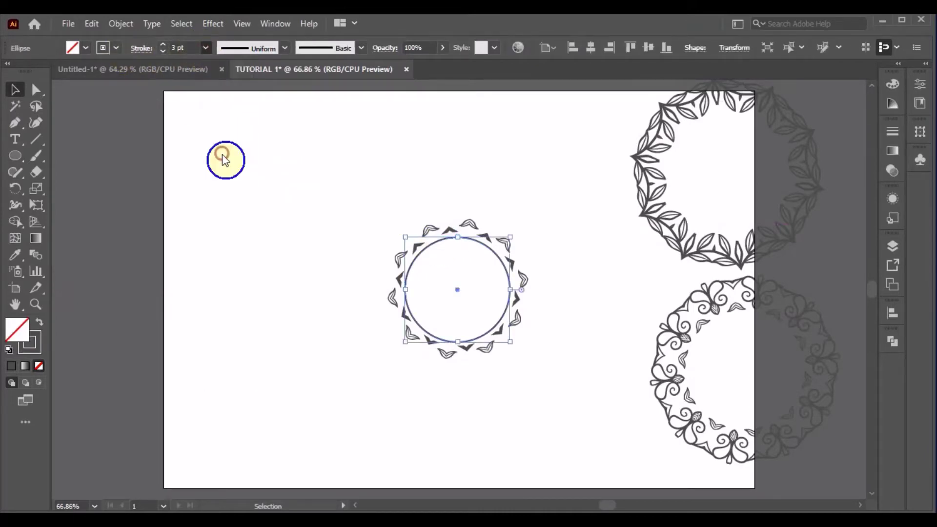
{"action": "left_click", "coordinate": [311, 214]}
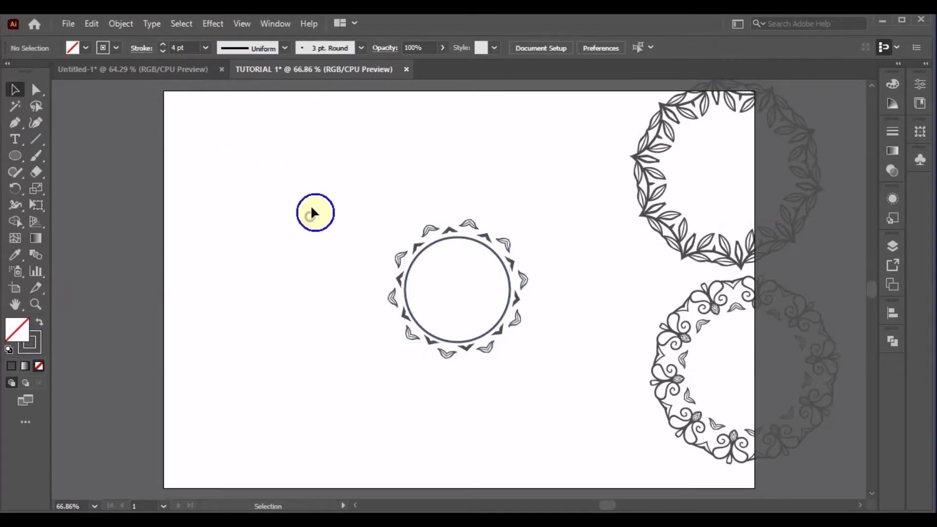
Step: Fine-tune the inner circle's size to about 184.5 px around its centre
{"action": "left_click", "coordinate": [498, 259]}
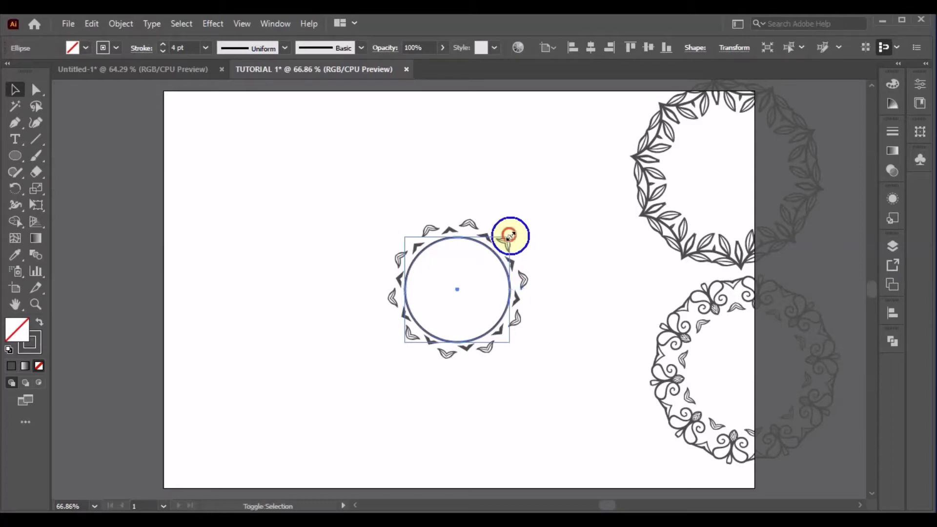
{"action": "left_click_drag", "start_coordinate": [510, 236], "coordinate": [508, 231]}
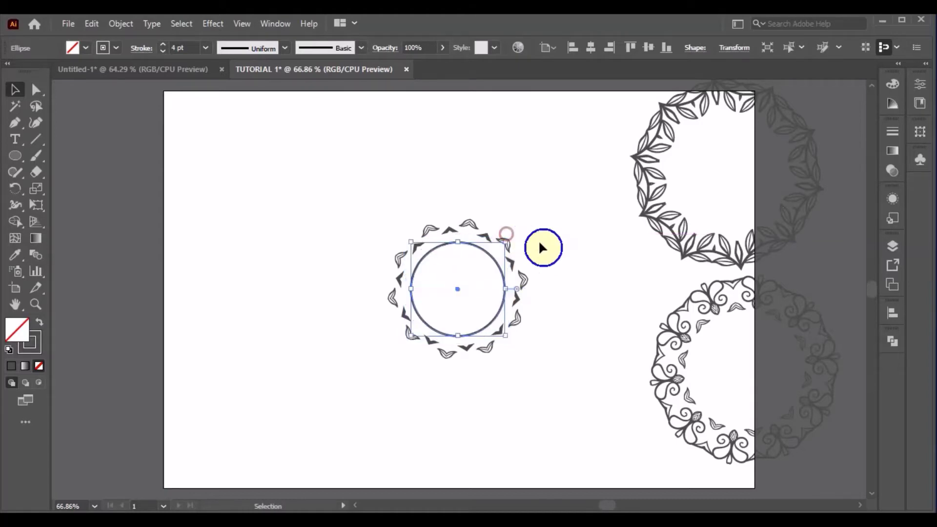
{"action": "left_click", "coordinate": [540, 241]}
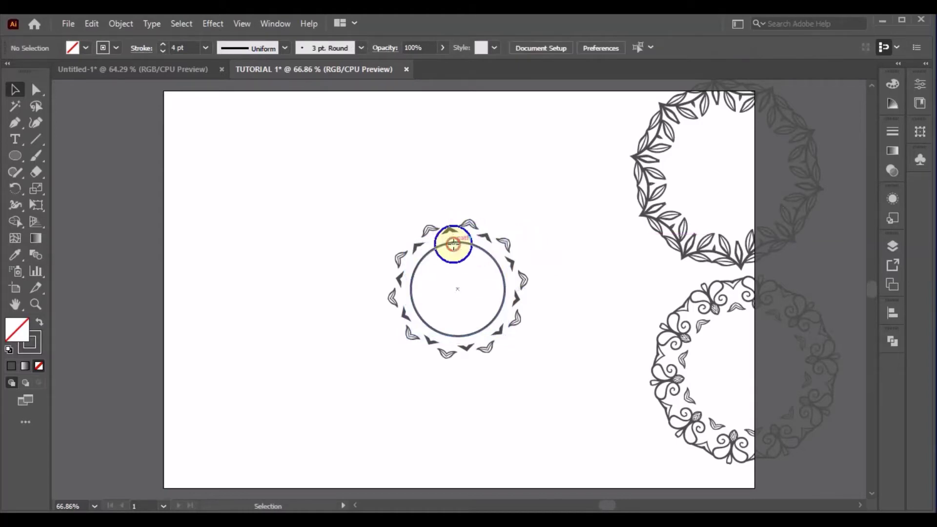
{"action": "left_click", "coordinate": [454, 245]}
{"action": "left_click_drag", "start_coordinate": [506, 240], "coordinate": [512, 235]}
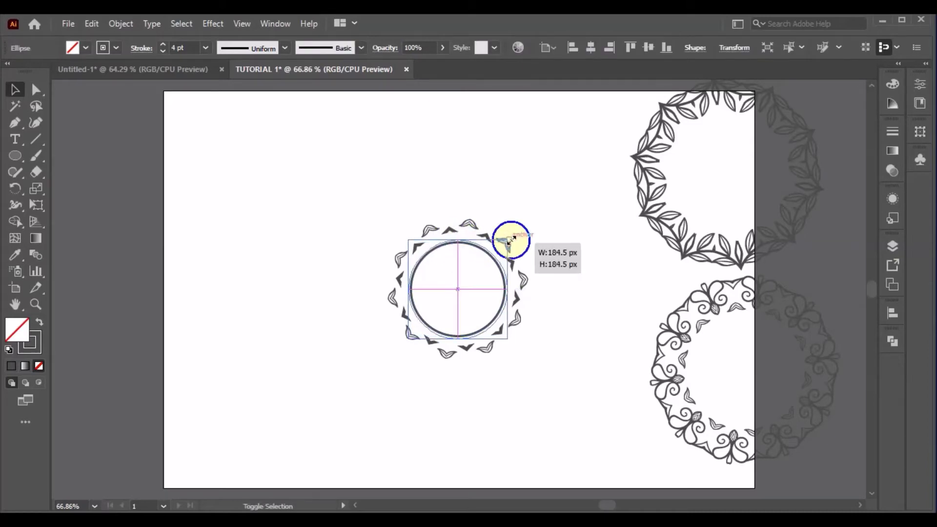
Step: Centre the circle and leaf wreath horizontally on each other and group them into one ring
{"action": "left_click", "coordinate": [541, 248]}
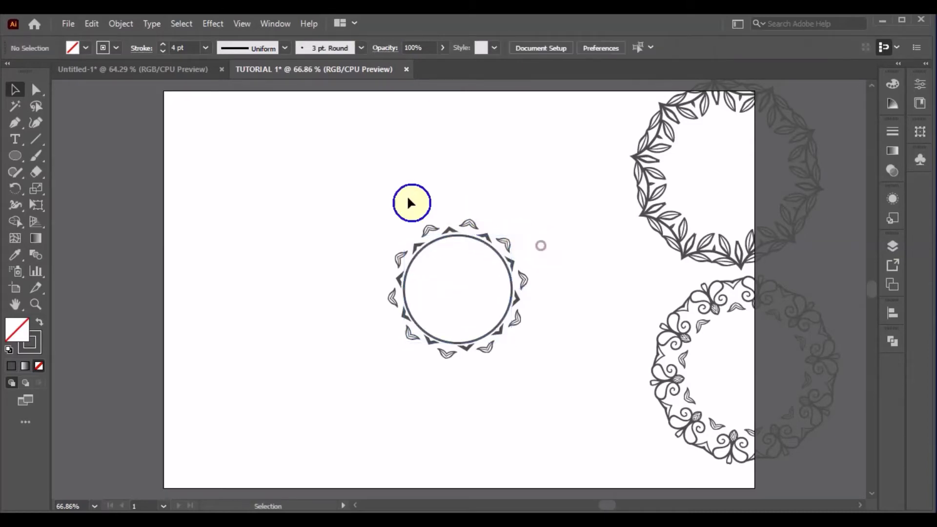
{"action": "left_click_drag", "start_coordinate": [532, 376], "coordinate": [524, 336]}
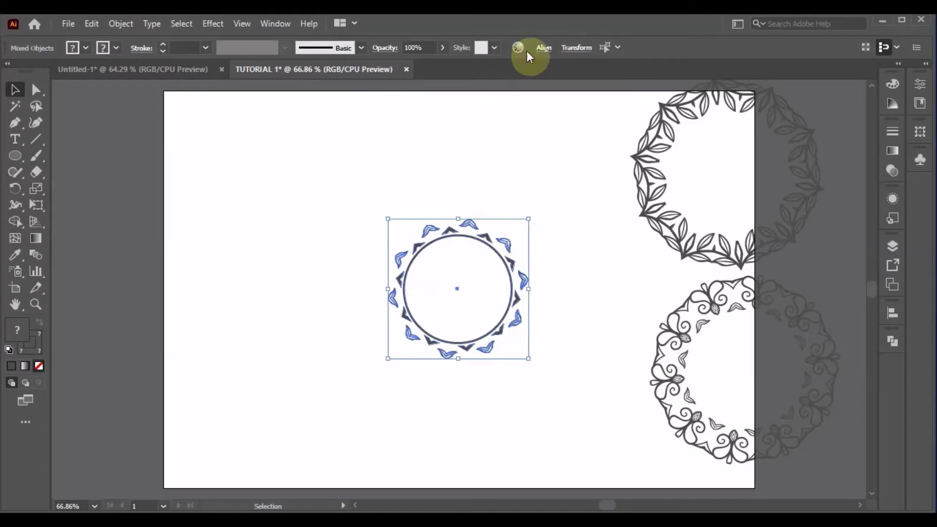
{"action": "left_click", "coordinate": [544, 48]}
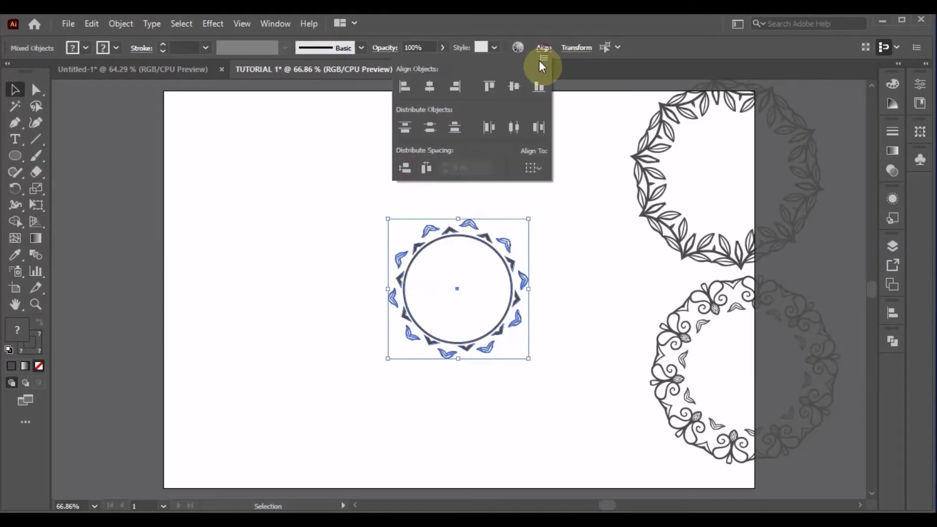
{"action": "left_click", "coordinate": [426, 86]}
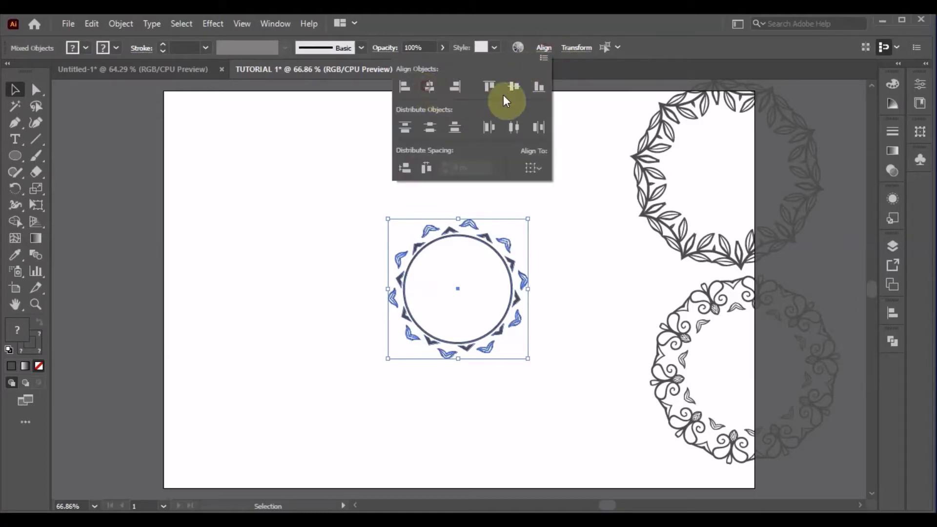
{"action": "left_click", "coordinate": [589, 298]}
{"action": "right_click", "coordinate": [423, 308]}
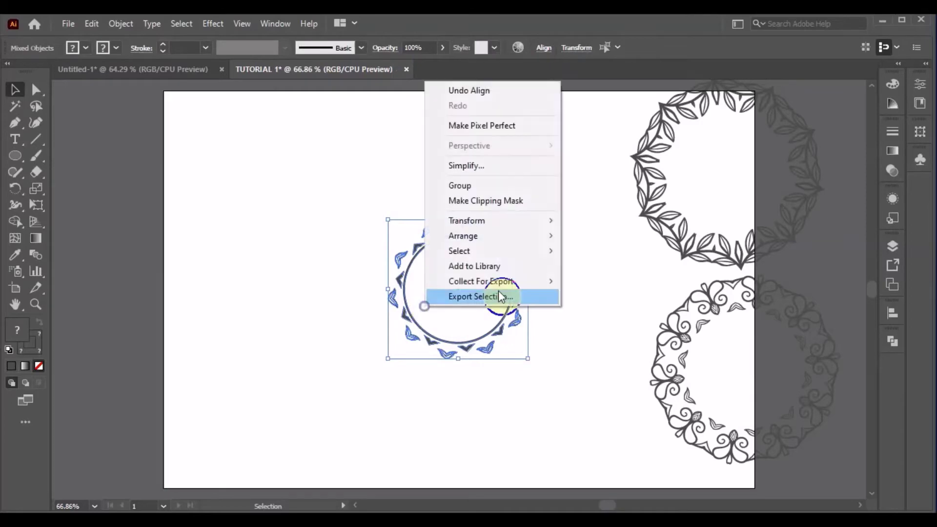
{"action": "left_click", "coordinate": [477, 185]}
Step: Move the grouped ring up and left, and the small ring up and right
{"action": "left_click", "coordinate": [583, 255]}
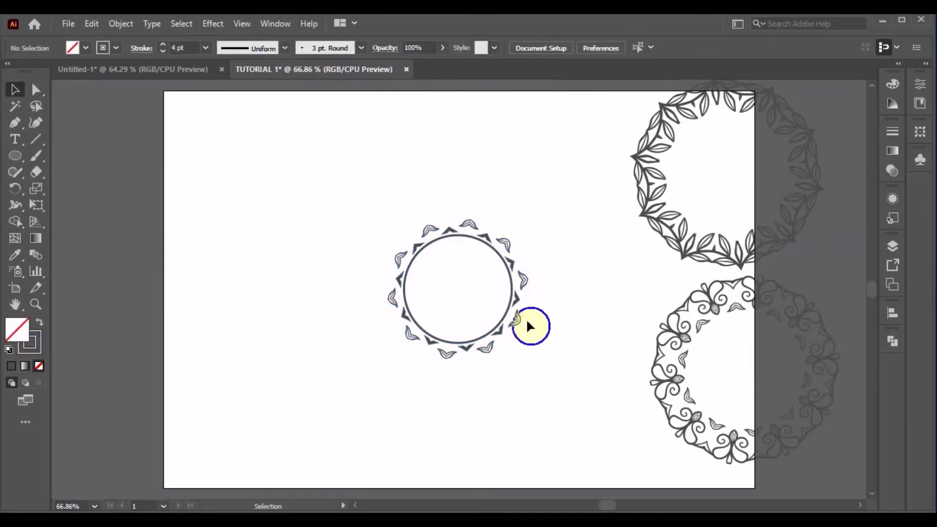
{"action": "left_click_drag", "start_coordinate": [513, 312], "coordinate": [450, 253]}
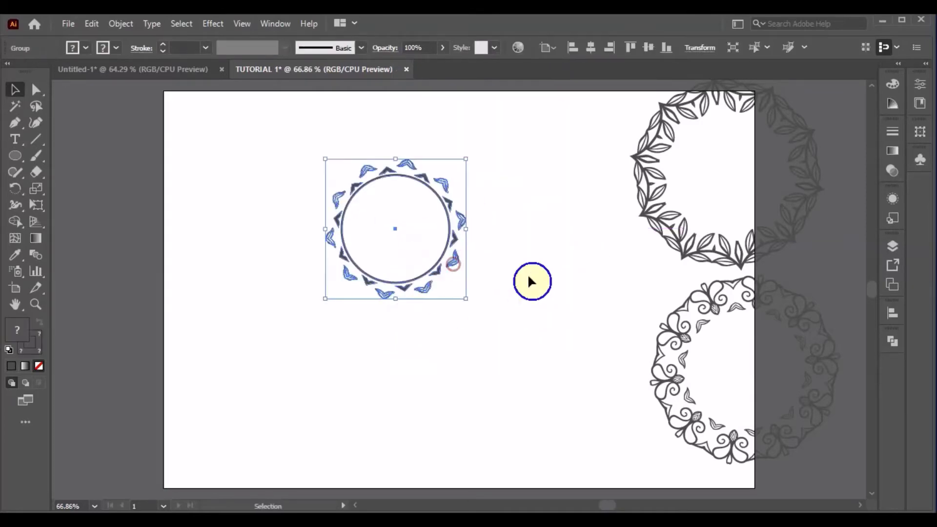
{"action": "left_click", "coordinate": [540, 284]}
{"action": "left_click_drag", "start_coordinate": [419, 291], "coordinate": [454, 238]}
Step: Bring the flower wreath left onto the artboard and move the small ring to the top-left corner
{"action": "mouse_move", "coordinate": [683, 366]}
{"action": "left_mouse_down"}
{"action": "mouse_move", "coordinate": [523, 386]}
{"action": "mouse_move", "coordinate": [412, 372]}
{"action": "left_mouse_up"}
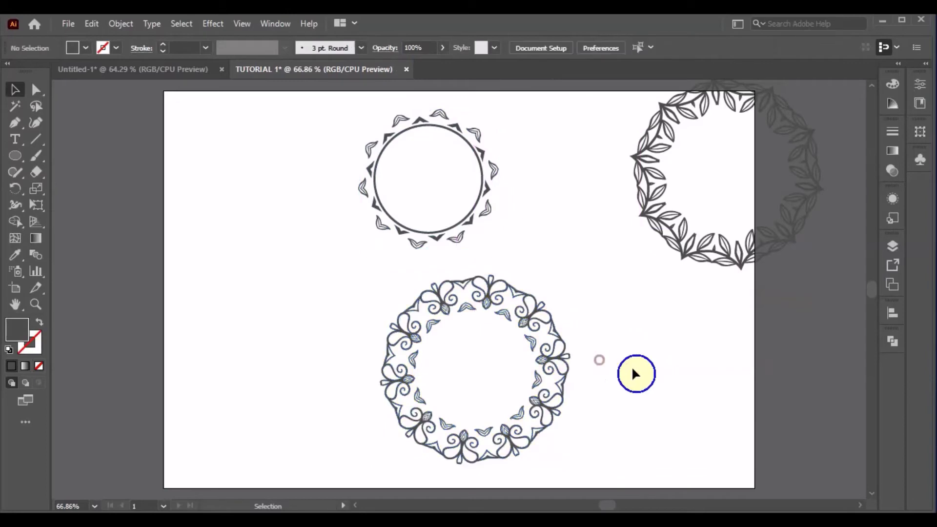
{"action": "left_click", "coordinate": [598, 357]}
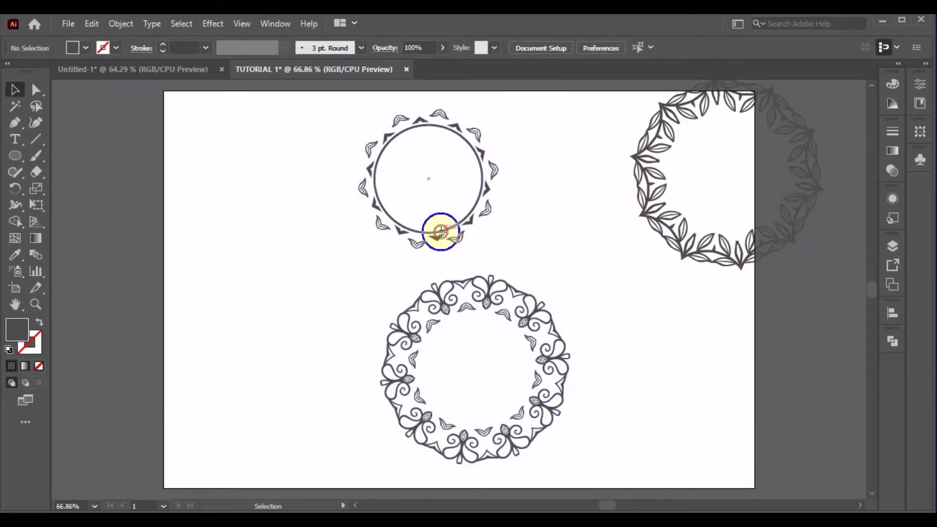
{"action": "mouse_move", "coordinate": [423, 224]}
{"action": "left_mouse_down"}
{"action": "mouse_move", "coordinate": [273, 230]}
{"action": "mouse_move", "coordinate": [266, 217]}
{"action": "left_mouse_up"}
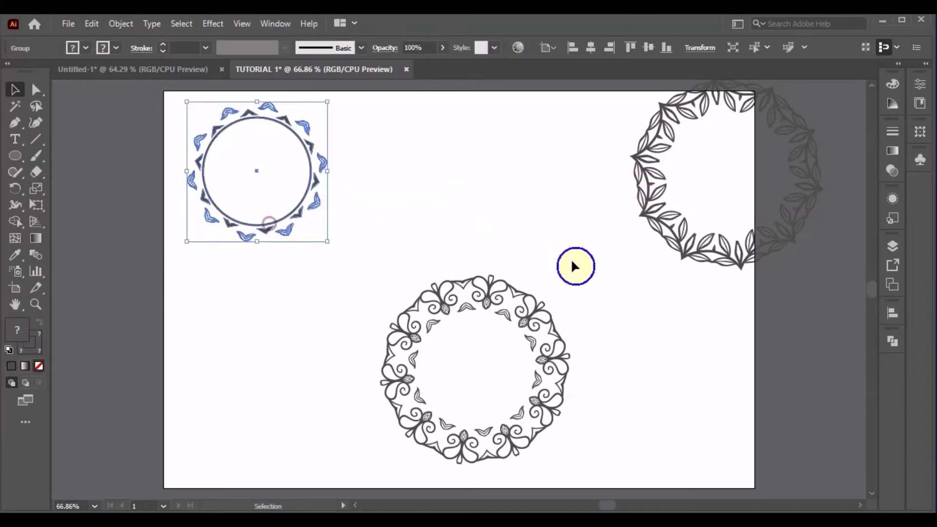
{"action": "mouse_move", "coordinate": [537, 342]}
{"action": "left_mouse_down"}
{"action": "mouse_move", "coordinate": [517, 325]}
{"action": "mouse_move", "coordinate": [522, 311]}
{"action": "left_mouse_up"}
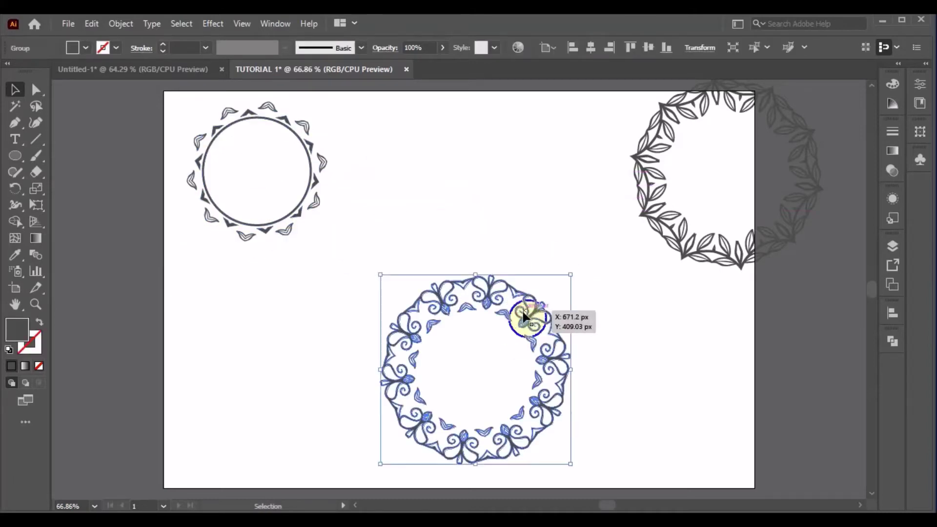
Step: Ungroup the flower wreath, undoing an accidental move of its outer shape
{"action": "right_click", "coordinate": [522, 310]}
{"action": "left_click", "coordinate": [565, 205]}
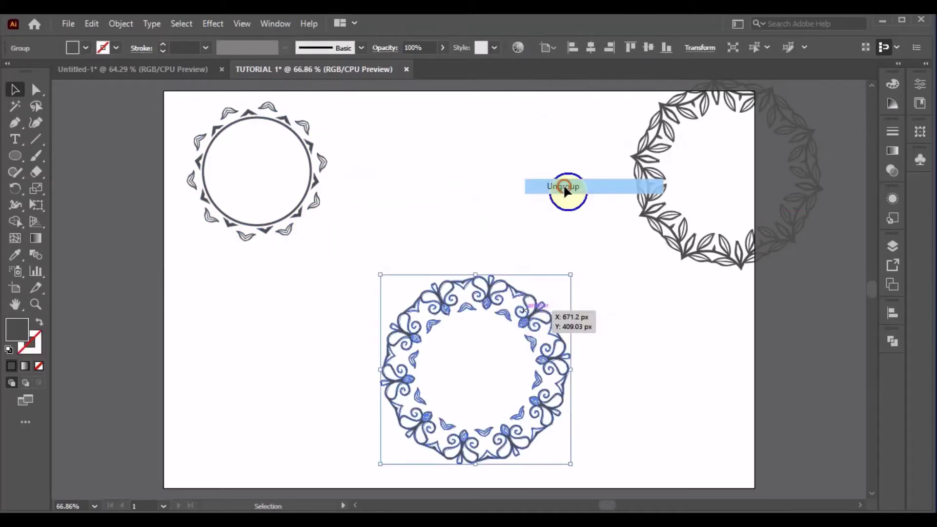
{"action": "left_click", "coordinate": [628, 306]}
{"action": "mouse_move", "coordinate": [559, 377]}
{"action": "left_mouse_down"}
{"action": "mouse_move", "coordinate": [555, 278]}
{"action": "mouse_move", "coordinate": [498, 199]}
{"action": "left_mouse_up"}
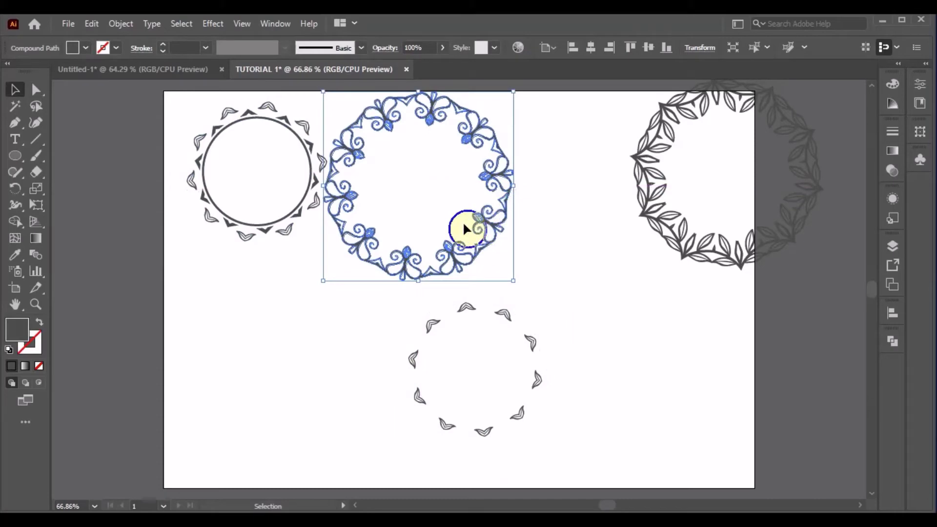
{"action": "key", "text": "ctrl+z"}
{"action": "left_click", "coordinate": [594, 270]}
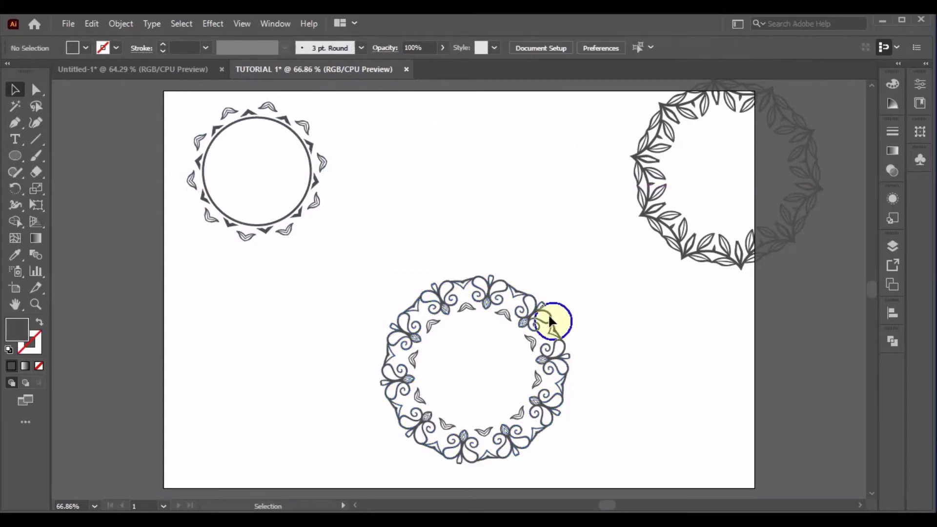
Step: Place a scaled-down copy of the flower wreath at the top and shift the leaf wreath left
{"action": "mouse_move", "coordinate": [549, 315]}
{"action": "left_mouse_down"}
{"action": "mouse_move", "coordinate": [525, 316]}
{"action": "mouse_move", "coordinate": [479, 140]}
{"action": "left_mouse_up"}
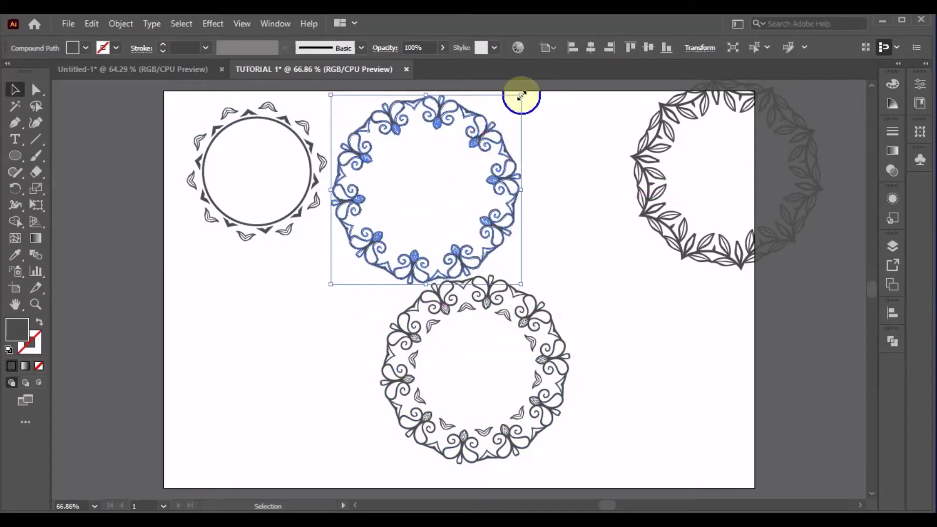
{"action": "left_click_drag", "start_coordinate": [521, 94], "coordinate": [497, 101]}
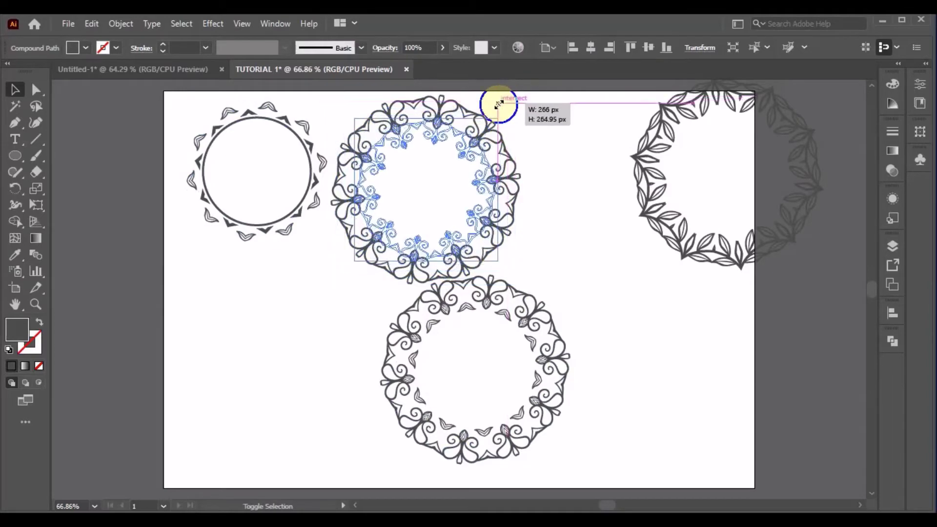
{"action": "left_click", "coordinate": [547, 165]}
{"action": "left_click_drag", "start_coordinate": [473, 203], "coordinate": [459, 185]}
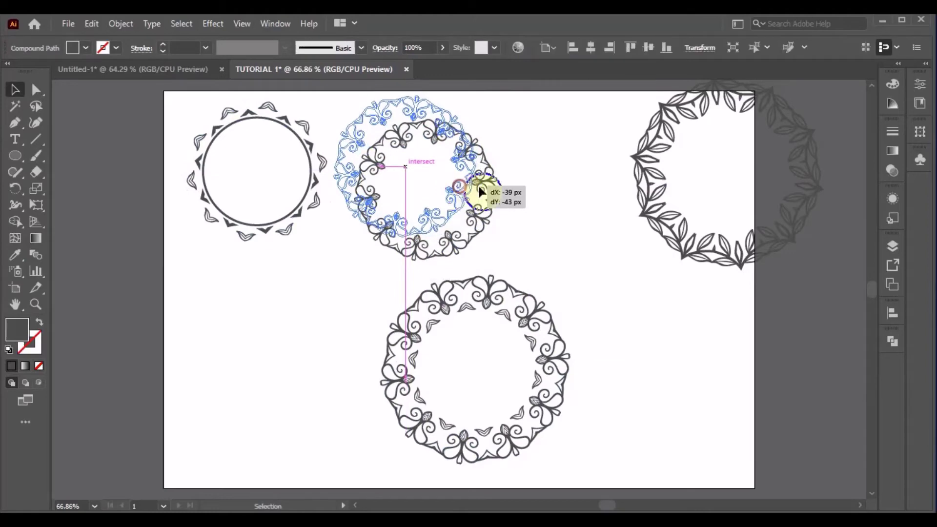
{"action": "left_click", "coordinate": [566, 210]}
{"action": "left_click_drag", "start_coordinate": [670, 233], "coordinate": [534, 225]}
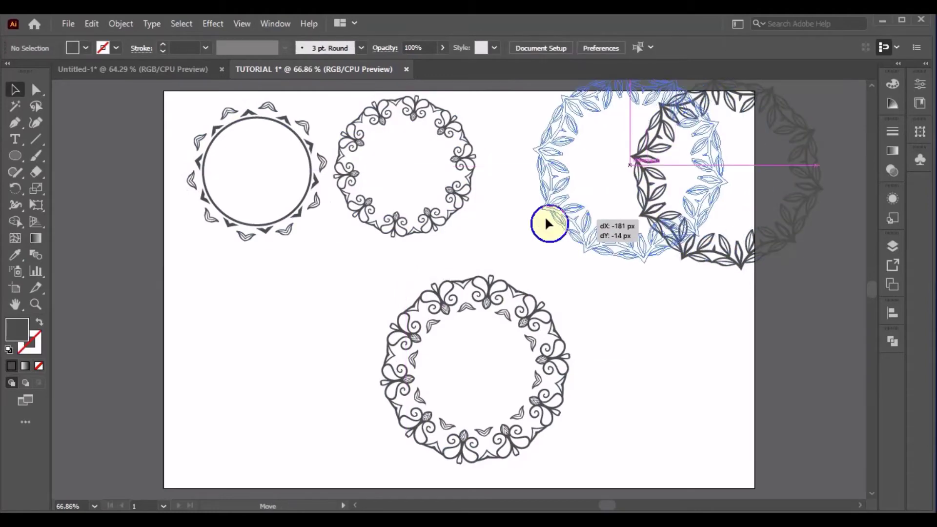
Step: Shrink the leaf wreath to about 310 px wide and nudge it into the top row
{"action": "scroll", "coordinate": [665, 207], "scroll_direction": "up", "scroll_amount": 2}
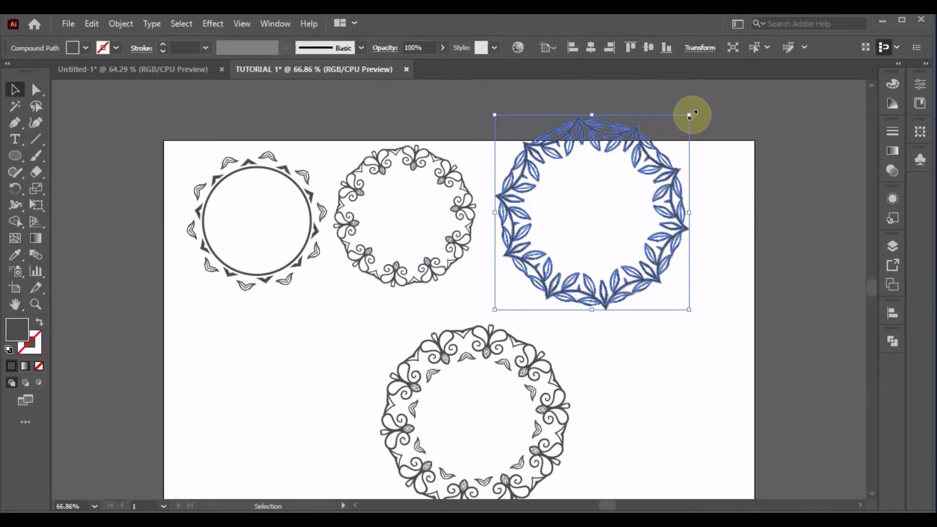
{"action": "left_click_drag", "start_coordinate": [692, 114], "coordinate": [670, 131]}
{"action": "left_click", "coordinate": [706, 224]}
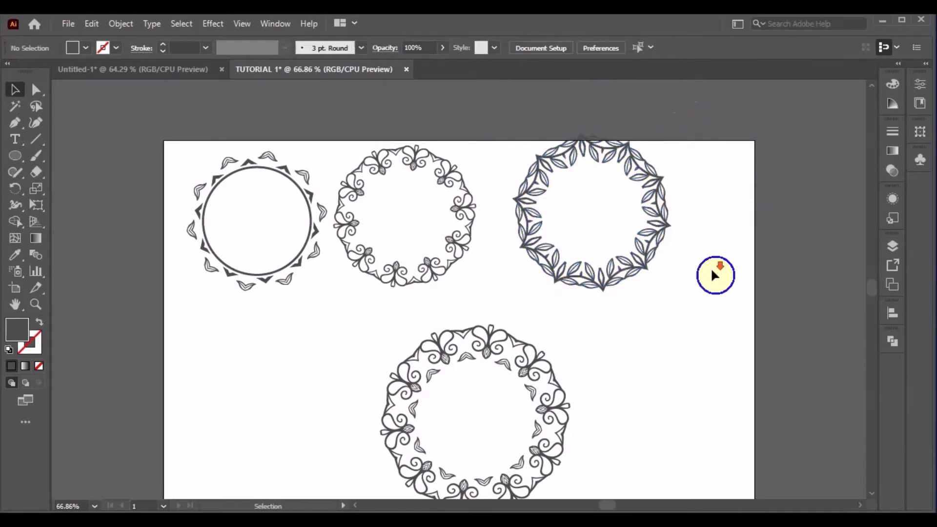
{"action": "scroll", "coordinate": [710, 268], "scroll_direction": "down", "scroll_amount": 2}
{"action": "left_click_drag", "start_coordinate": [654, 215], "coordinate": [639, 223]}
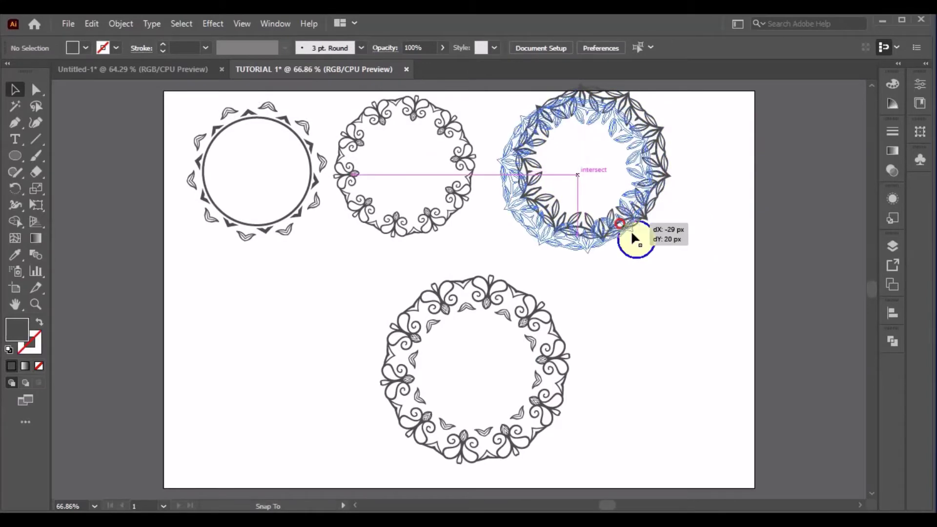
{"action": "left_click", "coordinate": [686, 293]}
{"action": "left_click", "coordinate": [549, 387]}
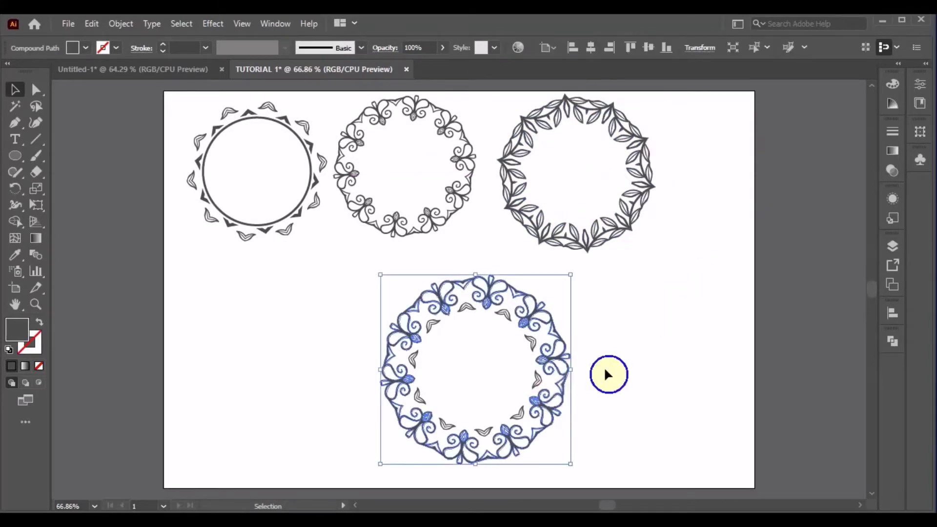
Step: Group the bottom flower wreath's parts and scale it down to about 308 px
{"action": "left_click", "coordinate": [625, 366]}
{"action": "left_click", "coordinate": [539, 397]}
{"action": "right_click", "coordinate": [537, 397]}
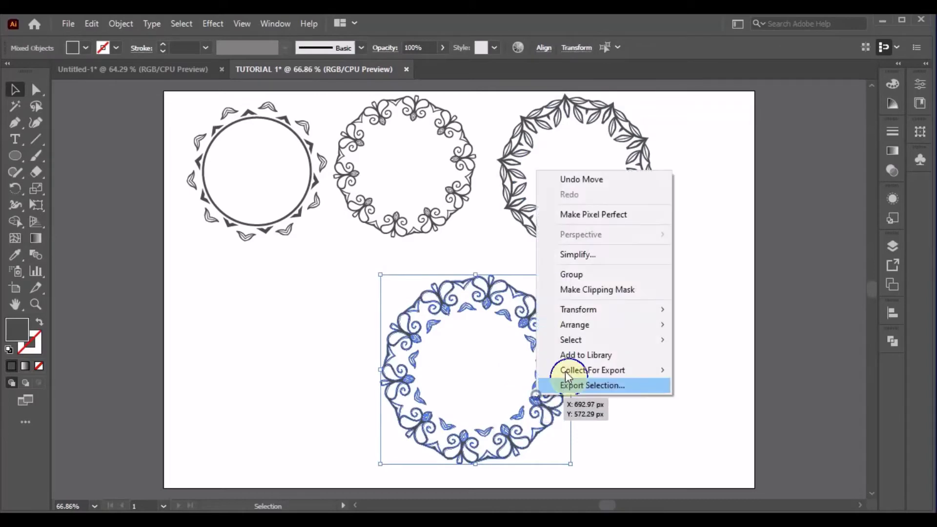
{"action": "left_click", "coordinate": [586, 274]}
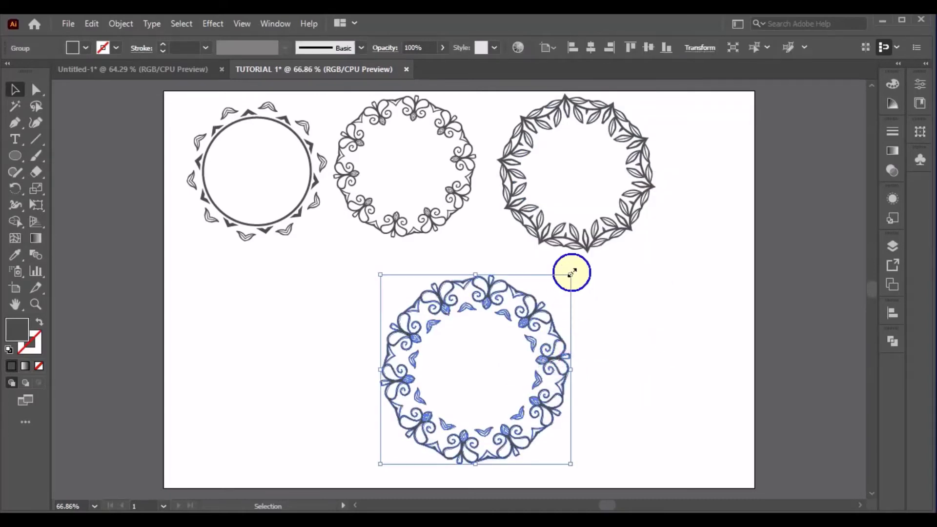
{"action": "mouse_move", "coordinate": [572, 272]}
{"action": "left_mouse_down"}
{"action": "mouse_move", "coordinate": [560, 278]}
{"action": "mouse_move", "coordinate": [634, 288]}
{"action": "left_mouse_up"}
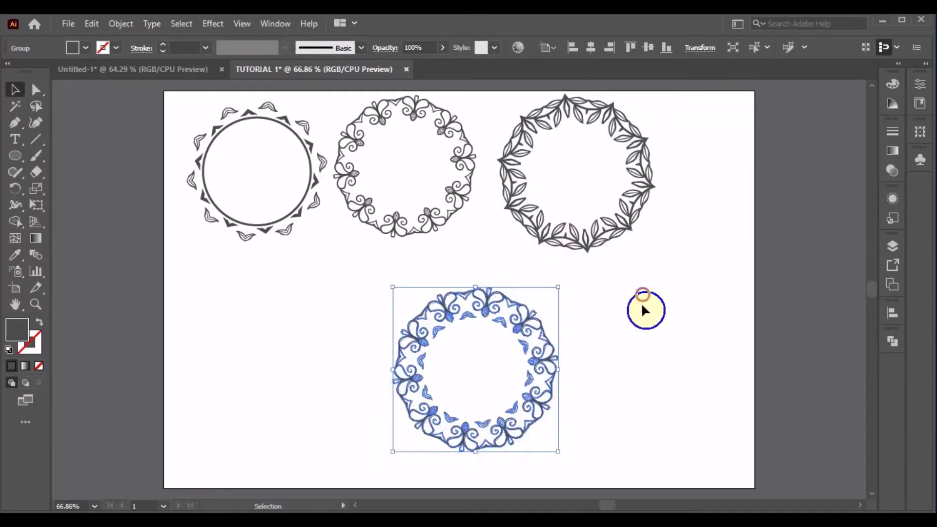
{"action": "left_click", "coordinate": [641, 303]}
Step: Move the bottom wreath up and to the lower left of the artboard
{"action": "left_click_drag", "start_coordinate": [550, 383], "coordinate": [412, 339]}
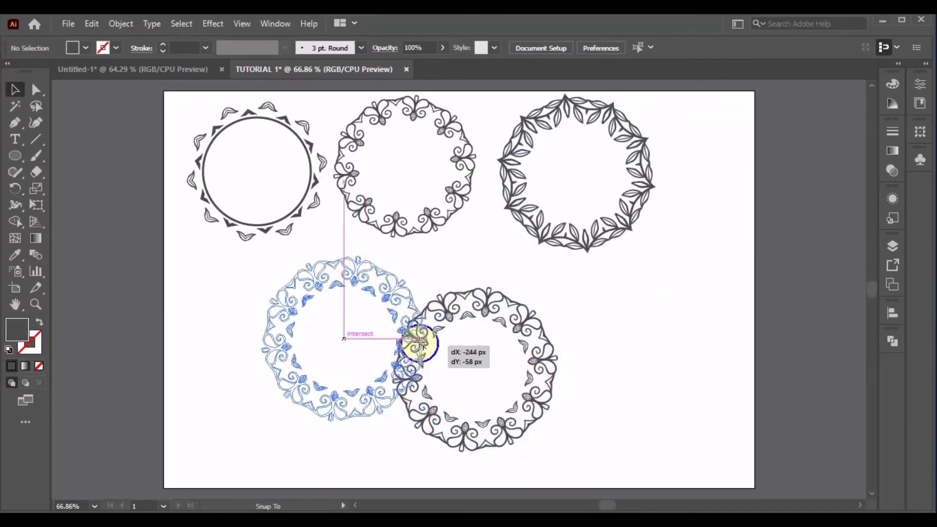
{"action": "left_click", "coordinate": [592, 354]}
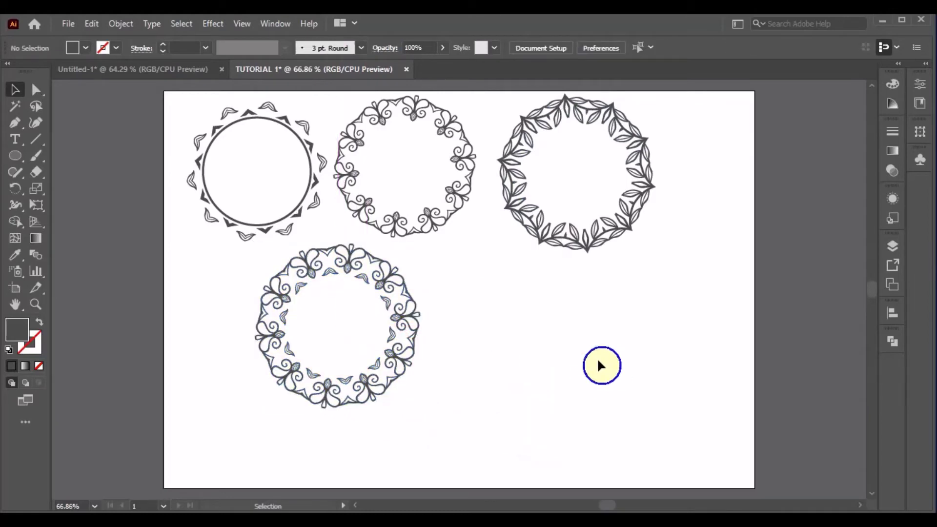
{"action": "left_click_drag", "start_coordinate": [396, 373], "coordinate": [375, 383]}
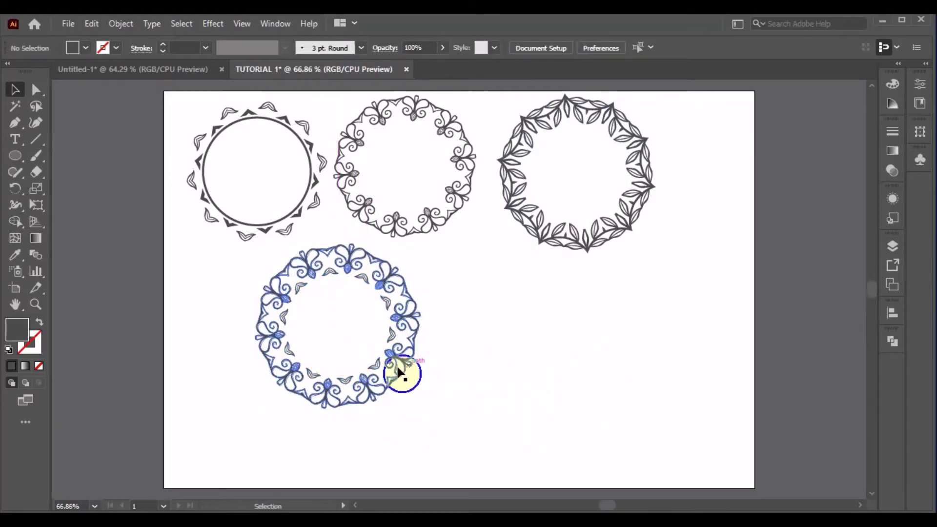
{"action": "left_click", "coordinate": [495, 362]}
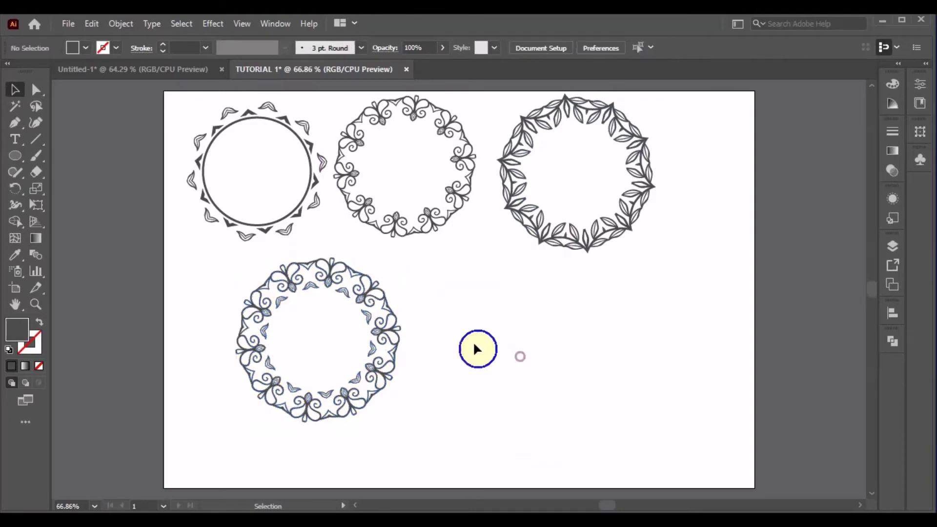
Step: Adjust the top-row rings and bottom wreath so all four are evenly spaced
{"action": "left_click_drag", "start_coordinate": [391, 240], "coordinate": [406, 250]}
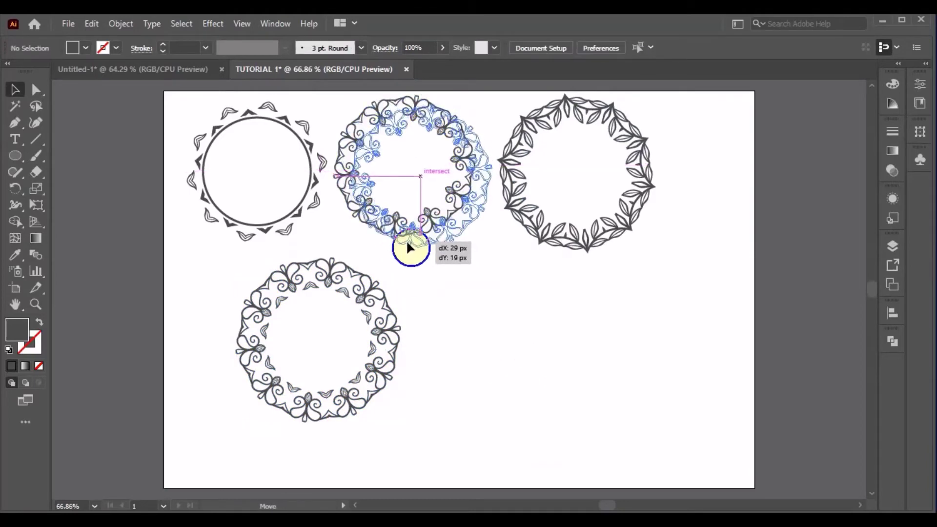
{"action": "mouse_move", "coordinate": [567, 242]}
{"action": "left_mouse_down"}
{"action": "mouse_move", "coordinate": [632, 240]}
{"action": "mouse_move", "coordinate": [626, 269]}
{"action": "left_mouse_up"}
{"action": "left_click", "coordinate": [592, 289]}
{"action": "left_click_drag", "start_coordinate": [471, 225], "coordinate": [494, 223]}
{"action": "left_click", "coordinate": [528, 269]}
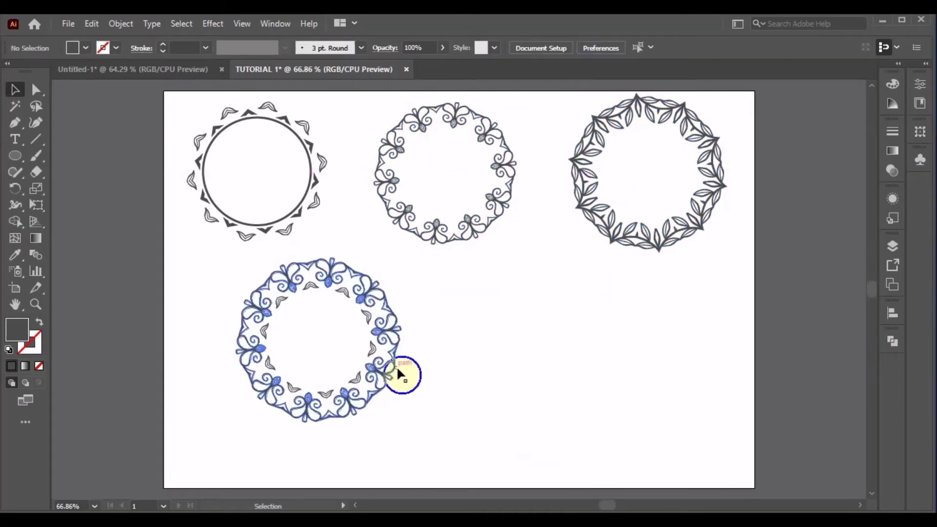
{"action": "left_click_drag", "start_coordinate": [401, 371], "coordinate": [443, 377]}
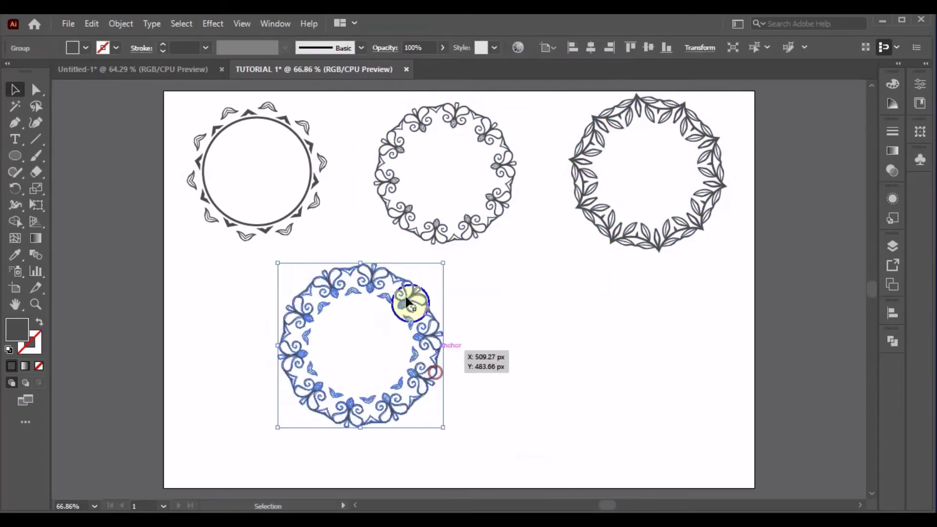
{"action": "left_click_drag", "start_coordinate": [302, 229], "coordinate": [299, 242]}
{"action": "left_click", "coordinate": [570, 318]}
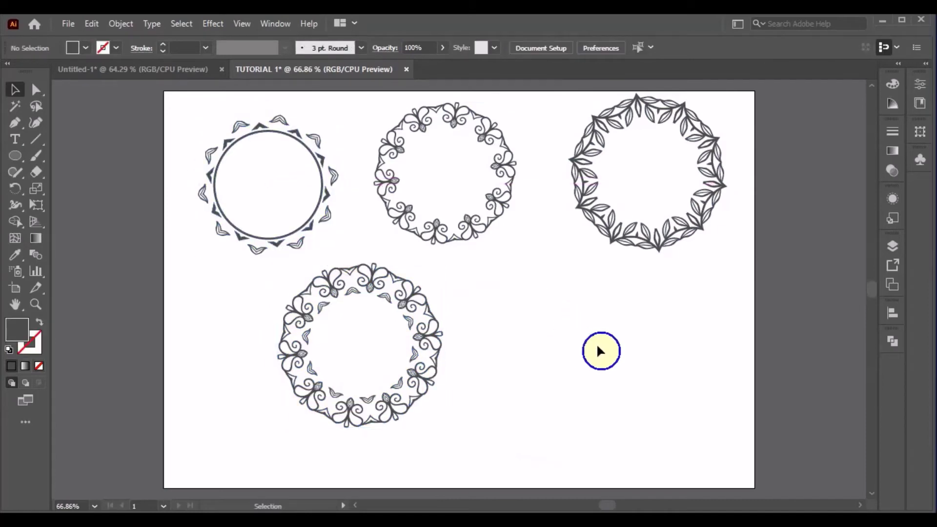
Step: Copy the gold gradient rectangle from Untitled-1 into TUTORIAL 1, beside the artboard
{"action": "left_click", "coordinate": [162, 71]}
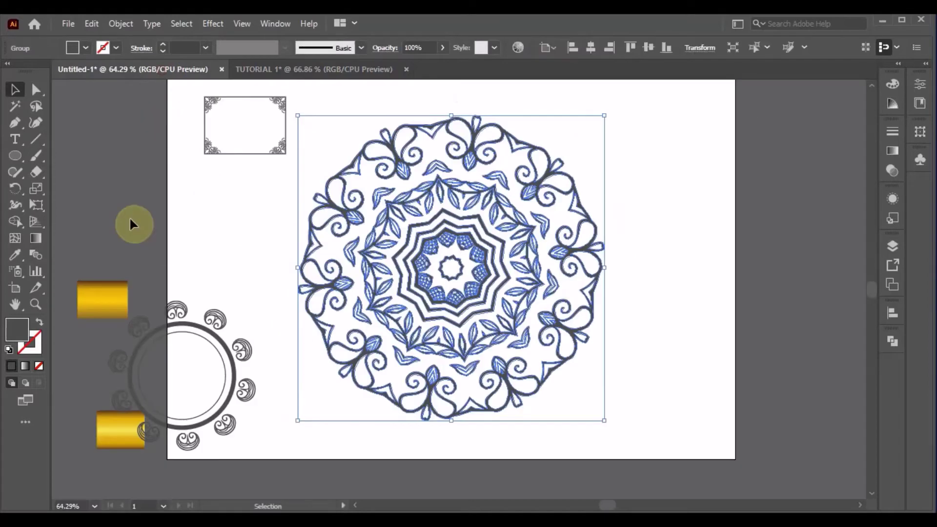
{"action": "left_click", "coordinate": [127, 216]}
{"action": "left_click", "coordinate": [89, 301]}
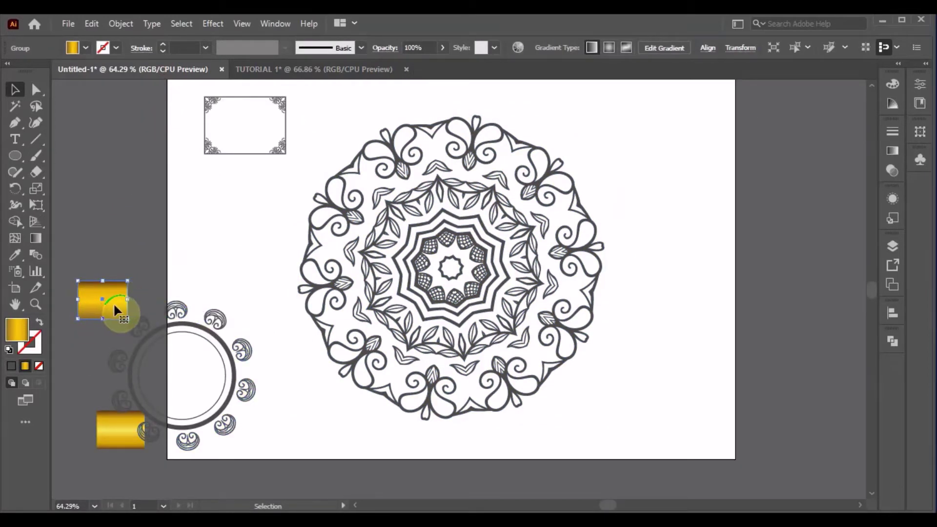
{"action": "mouse_move", "coordinate": [113, 303]}
{"action": "left_mouse_down"}
{"action": "mouse_move", "coordinate": [251, 160]}
{"action": "mouse_move", "coordinate": [135, 235]}
{"action": "left_mouse_up"}
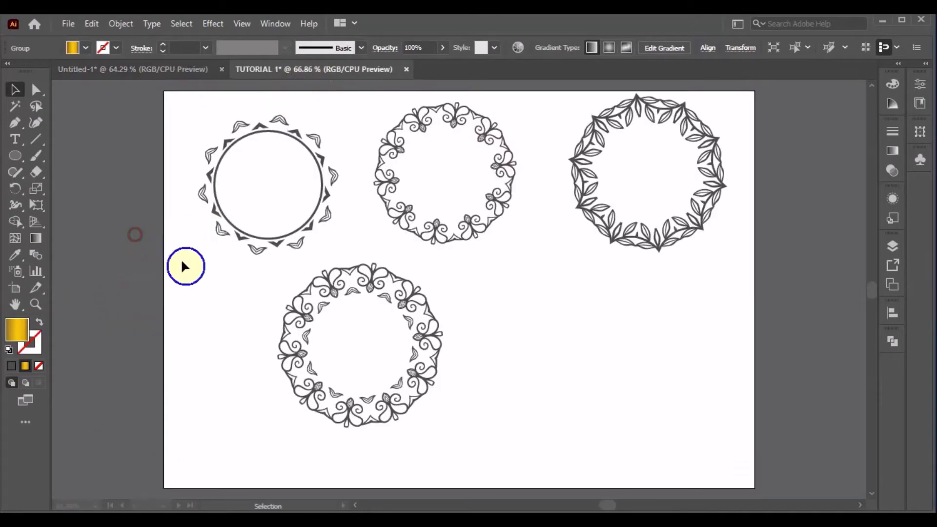
{"action": "left_click", "coordinate": [169, 259]}
{"action": "left_click", "coordinate": [252, 244]}
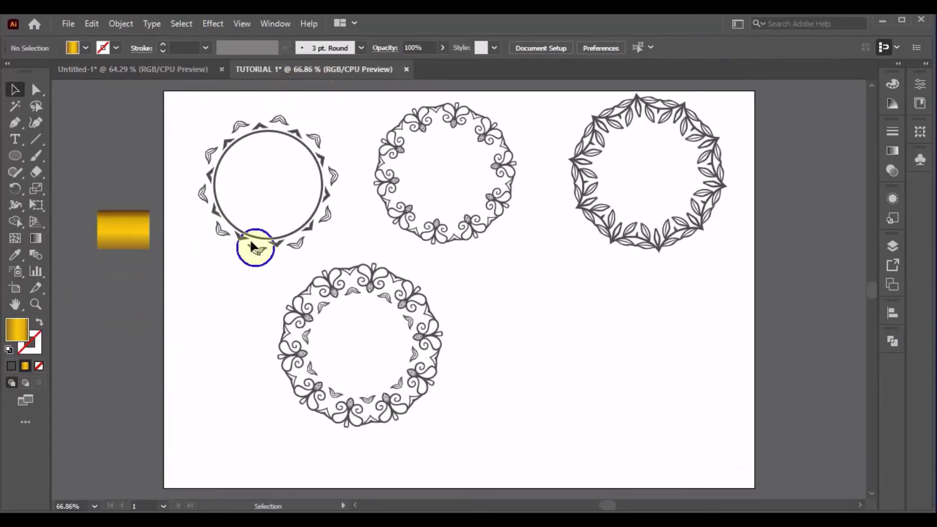
{"action": "left_click_drag", "start_coordinate": [256, 246], "coordinate": [218, 268]}
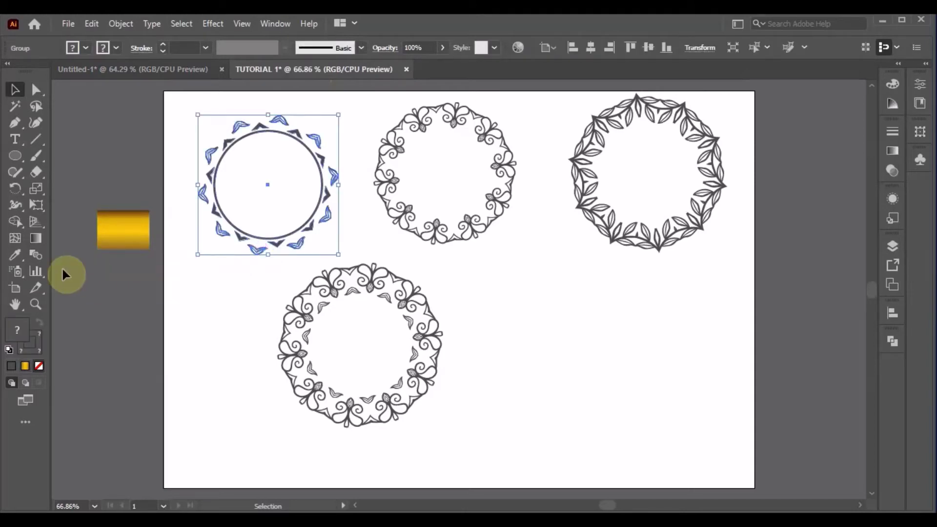
{"action": "left_click", "coordinate": [14, 255]}
{"action": "left_click", "coordinate": [124, 235]}
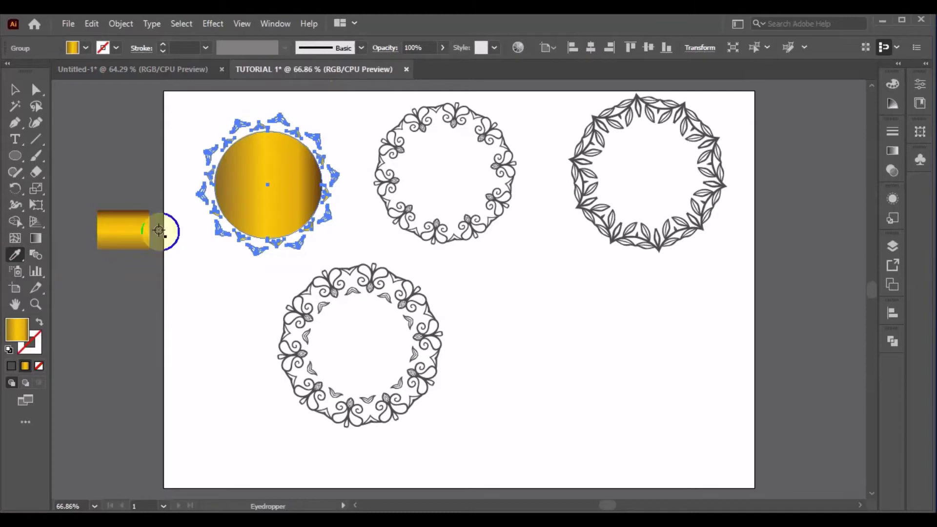
{"action": "left_click", "coordinate": [39, 322]}
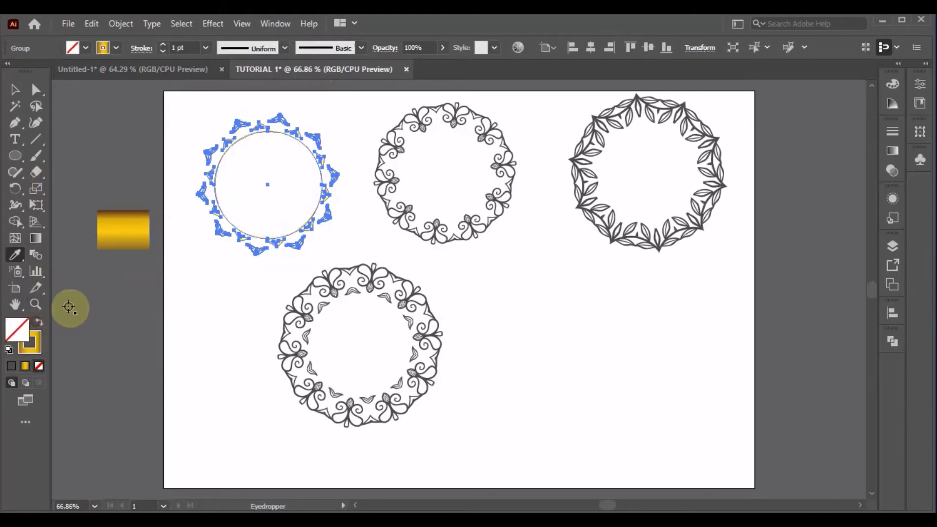
{"action": "left_click", "coordinate": [14, 89]}
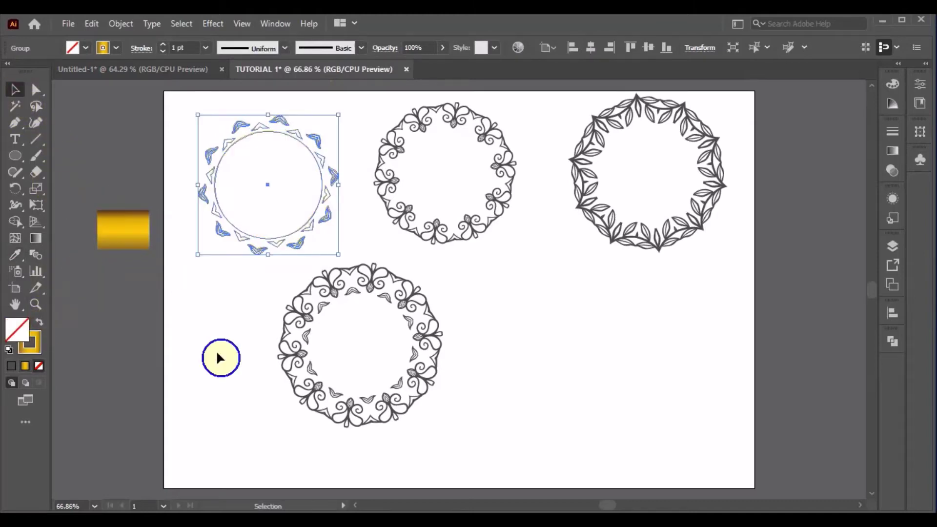
{"action": "left_click", "coordinate": [214, 369]}
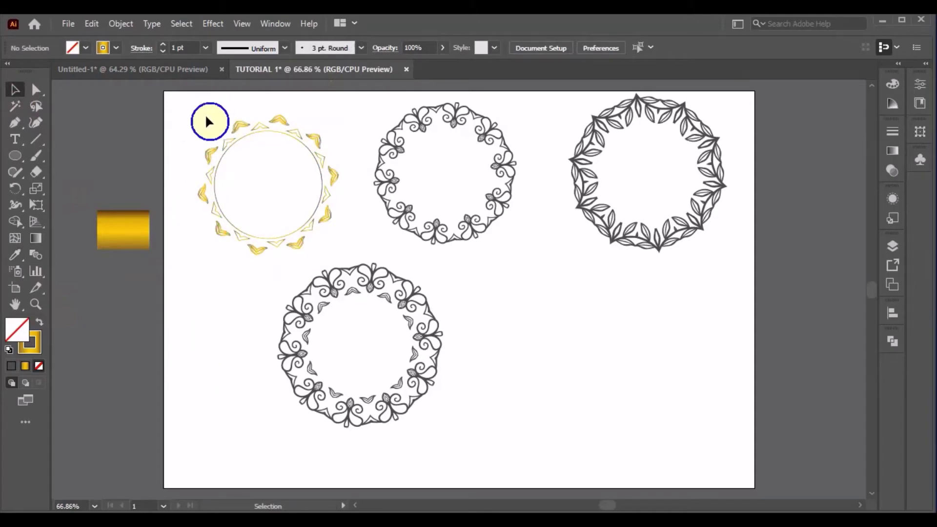
{"action": "left_click_drag", "start_coordinate": [200, 119], "coordinate": [322, 240]}
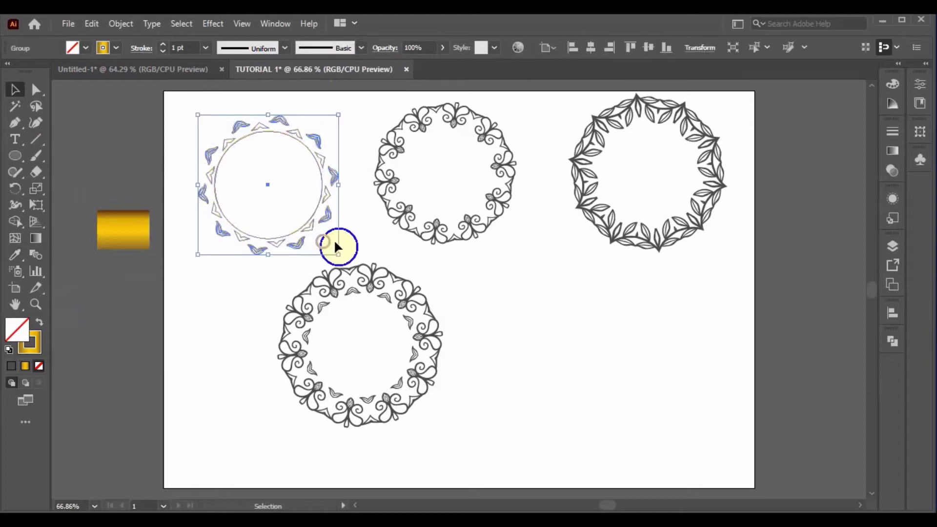
{"action": "left_click", "coordinate": [368, 241]}
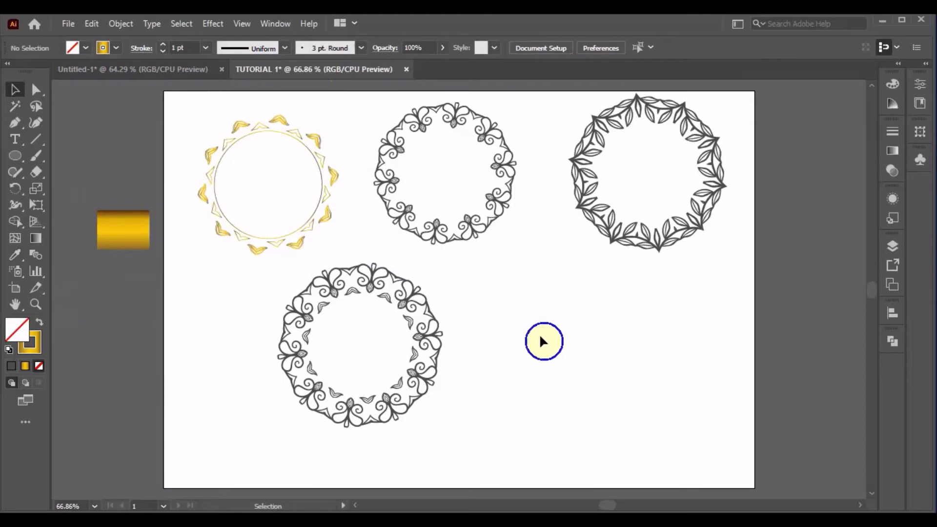
{"action": "key", "text": "ctrl+z"}
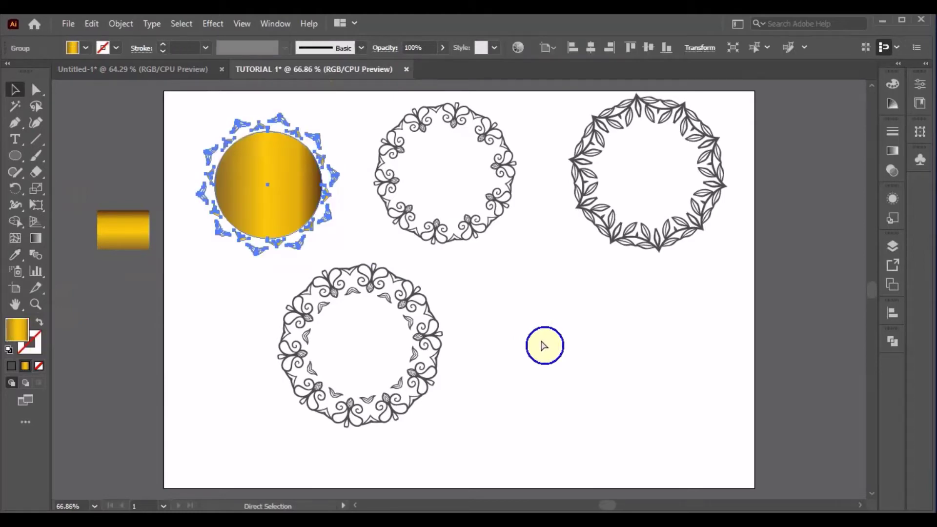
{"action": "key", "text": "ctrl+z"}
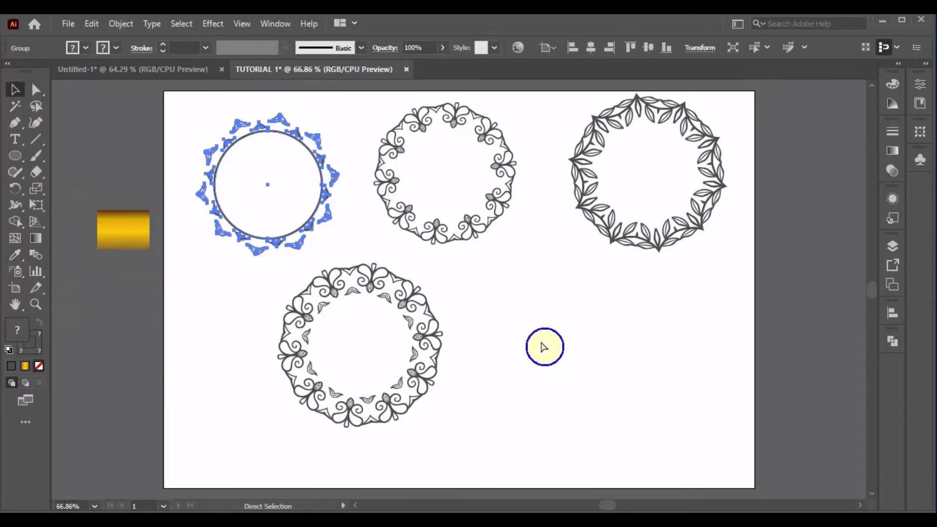
{"action": "key", "text": "ctrl+z"}
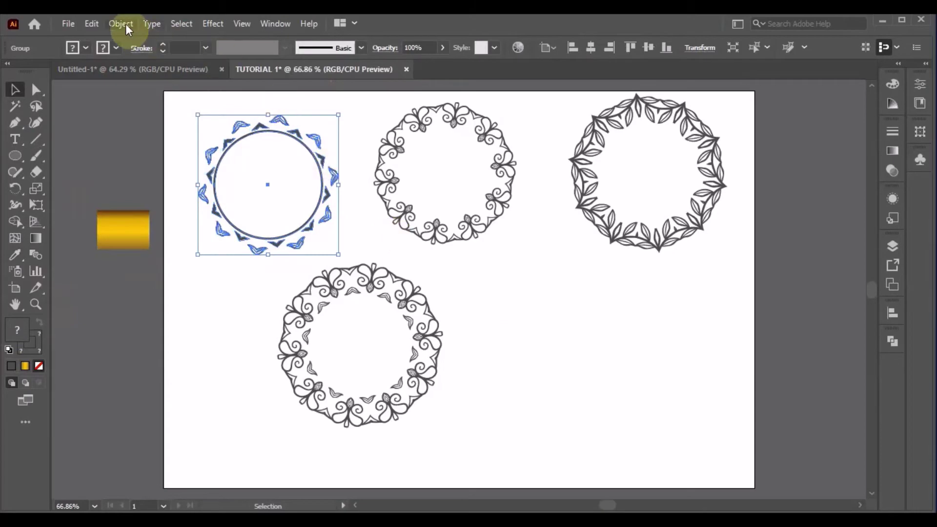
Step: Expand the first ring into plain shapes with Object > Expand
{"action": "left_click", "coordinate": [125, 24]}
{"action": "left_click", "coordinate": [182, 177]}
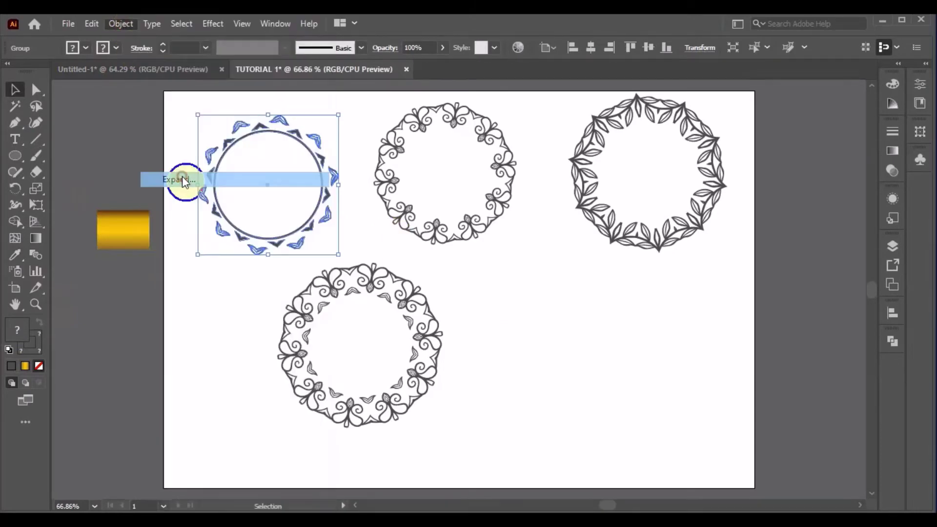
{"action": "left_click", "coordinate": [450, 350]}
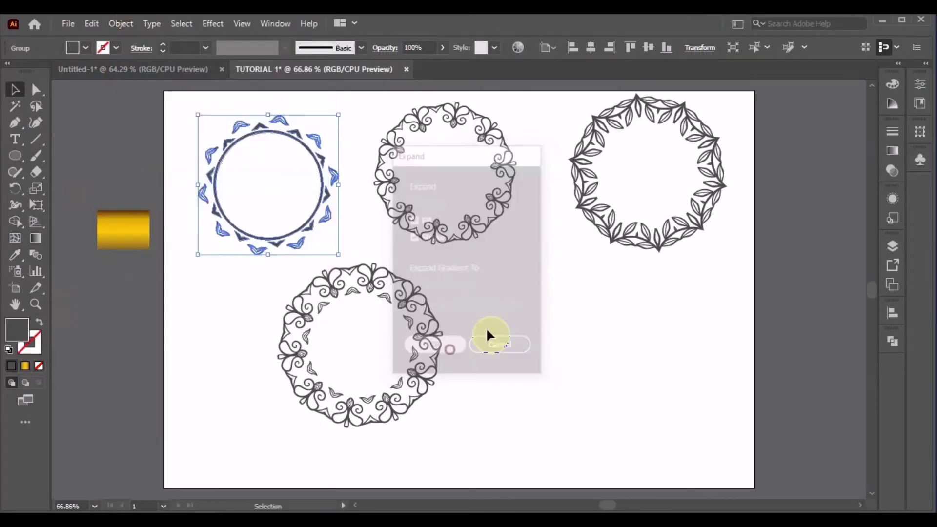
Step: Apply the gold rectangle's gradient to the expanded ring using the Eyedropper
{"action": "left_click", "coordinate": [274, 185]}
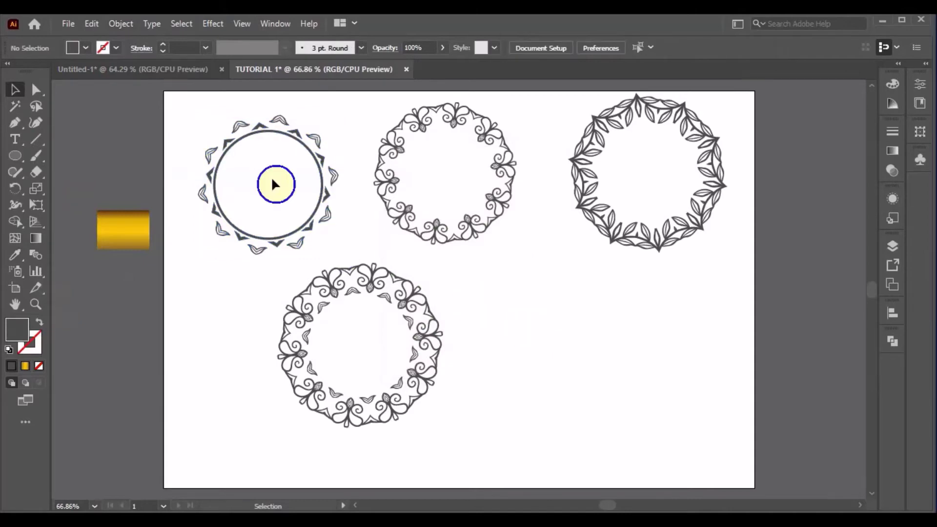
{"action": "left_click", "coordinate": [263, 233]}
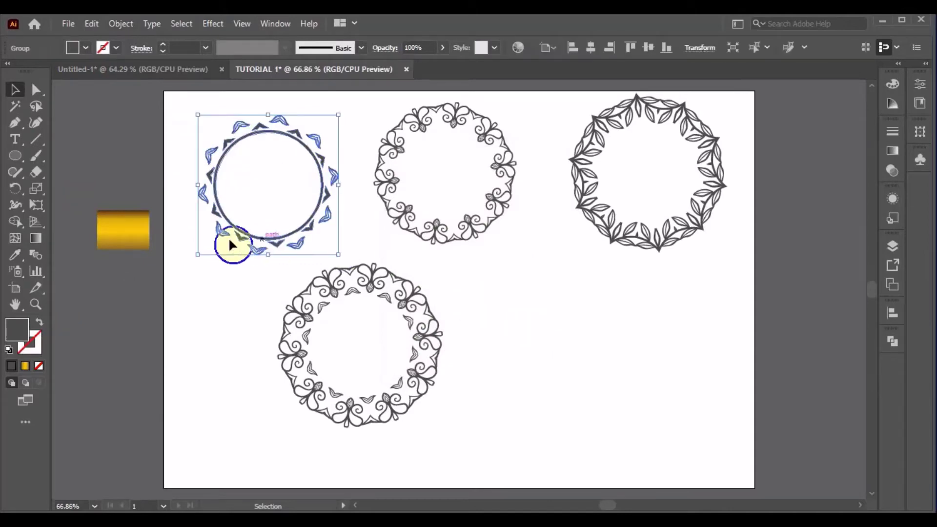
{"action": "left_click", "coordinate": [13, 254]}
{"action": "left_click", "coordinate": [138, 235]}
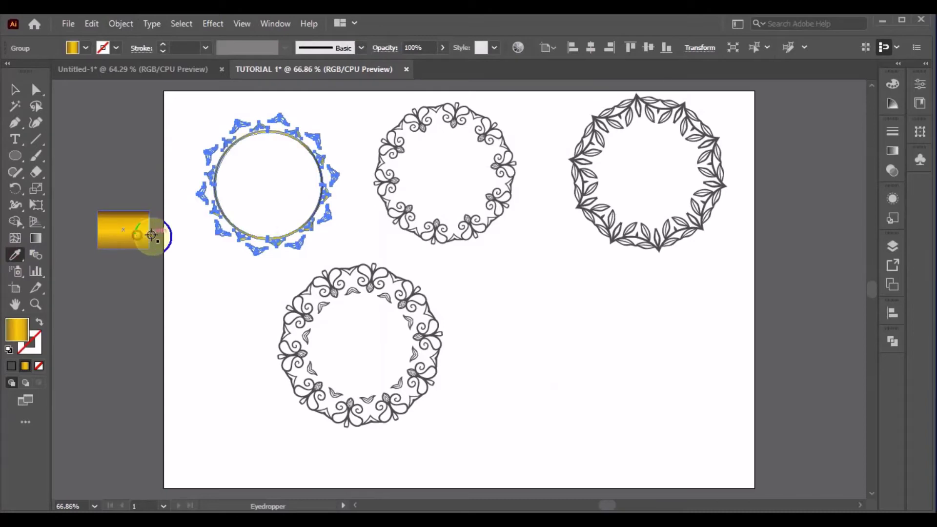
{"action": "left_click", "coordinate": [14, 89]}
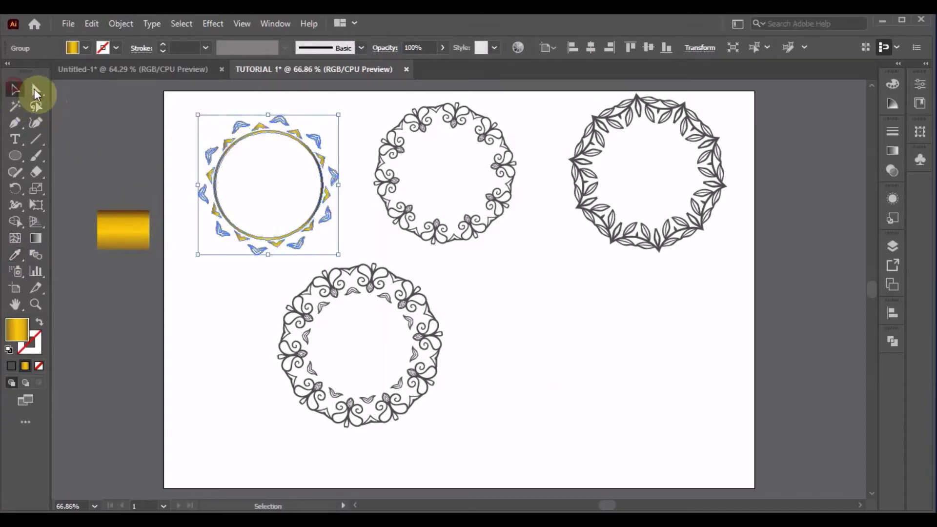
{"action": "left_click", "coordinate": [506, 306]}
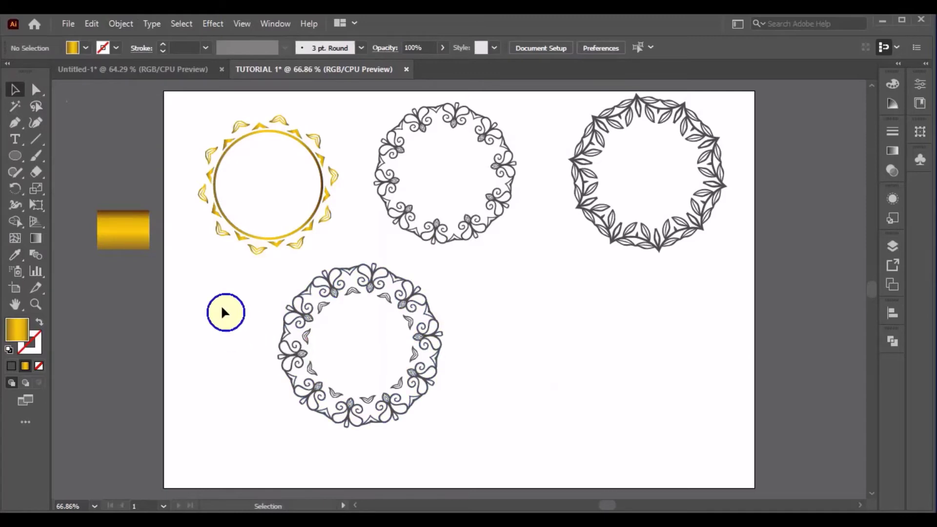
Step: Set the top-left ring's gold gradient angle to 90°
{"action": "left_click", "coordinate": [309, 223]}
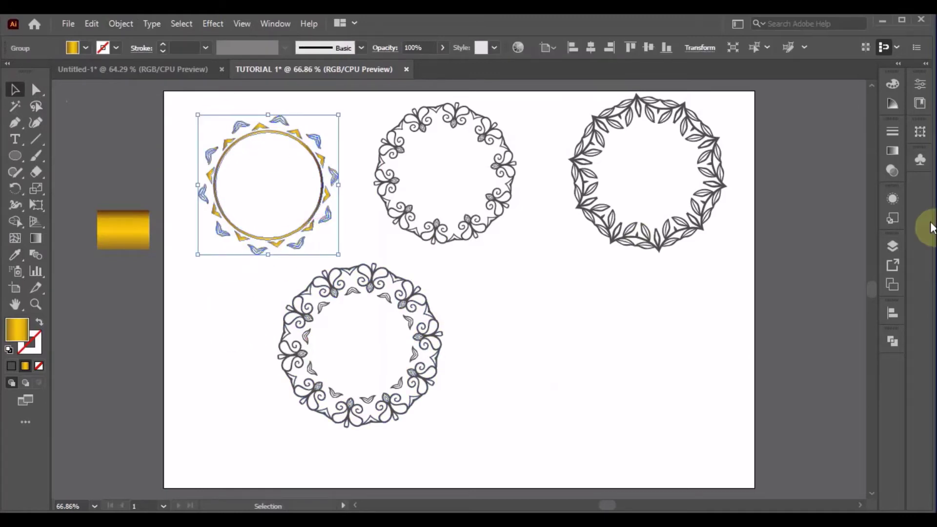
{"action": "left_click", "coordinate": [893, 151]}
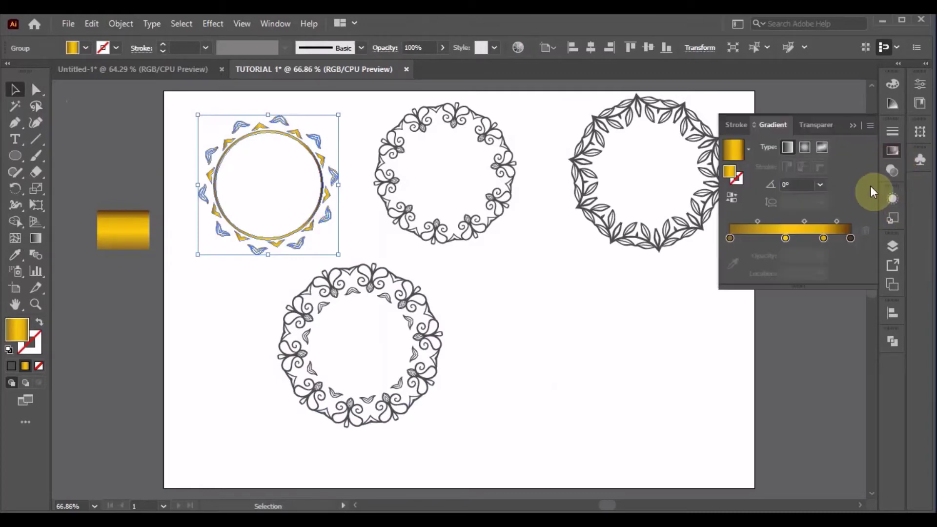
{"action": "left_click", "coordinate": [822, 183]}
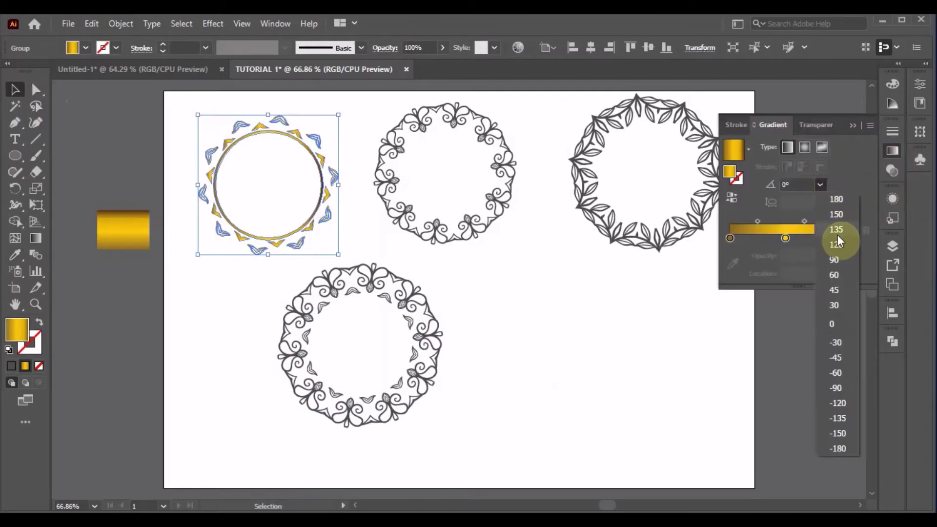
{"action": "left_click", "coordinate": [839, 262]}
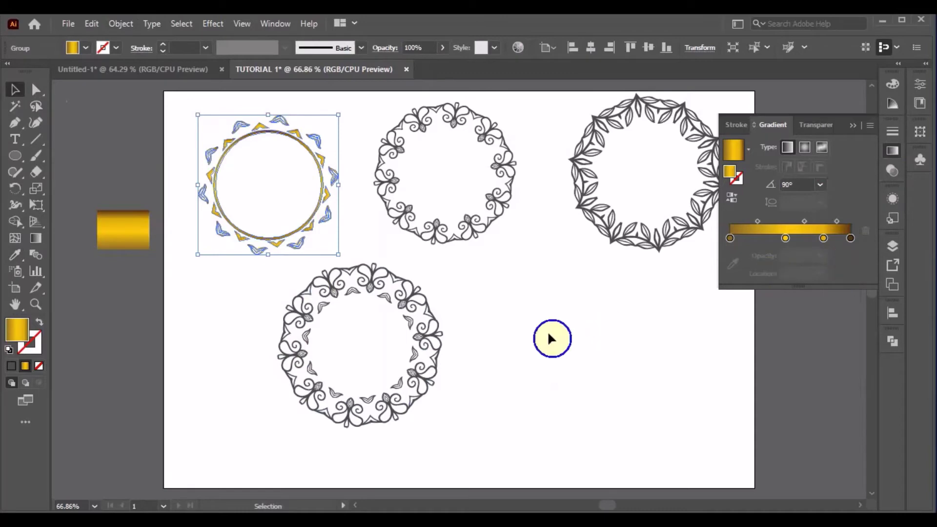
{"action": "left_click", "coordinate": [525, 317]}
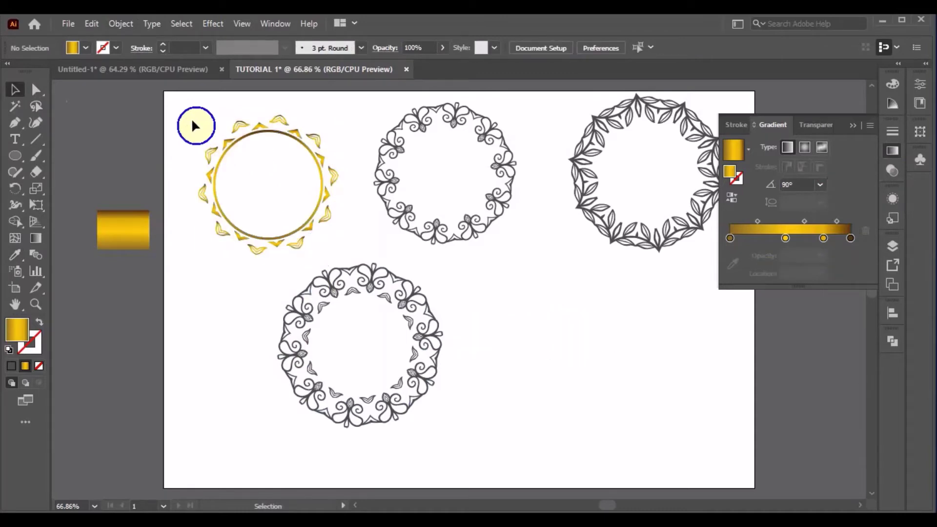
Step: Change the gradient's rightmost stop to a darker brown
{"action": "left_click_drag", "start_coordinate": [194, 123], "coordinate": [273, 199]}
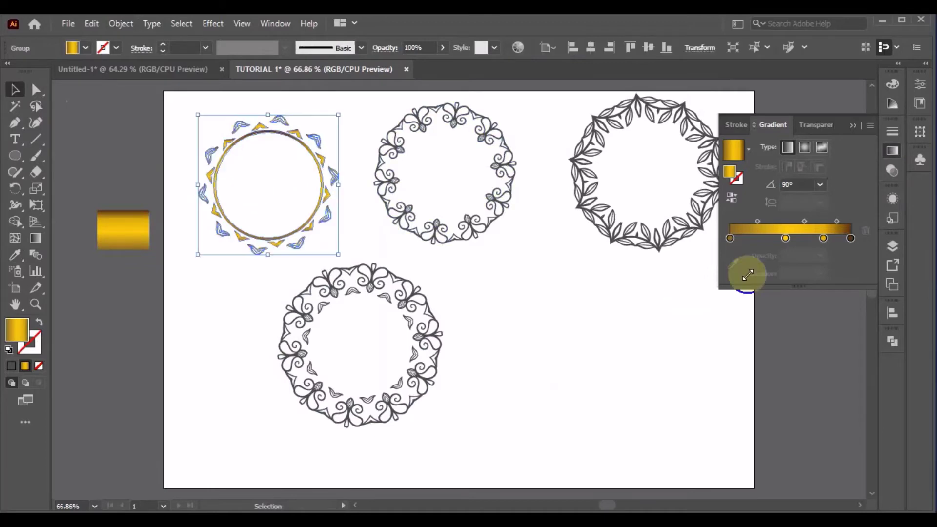
{"action": "left_click", "coordinate": [852, 238]}
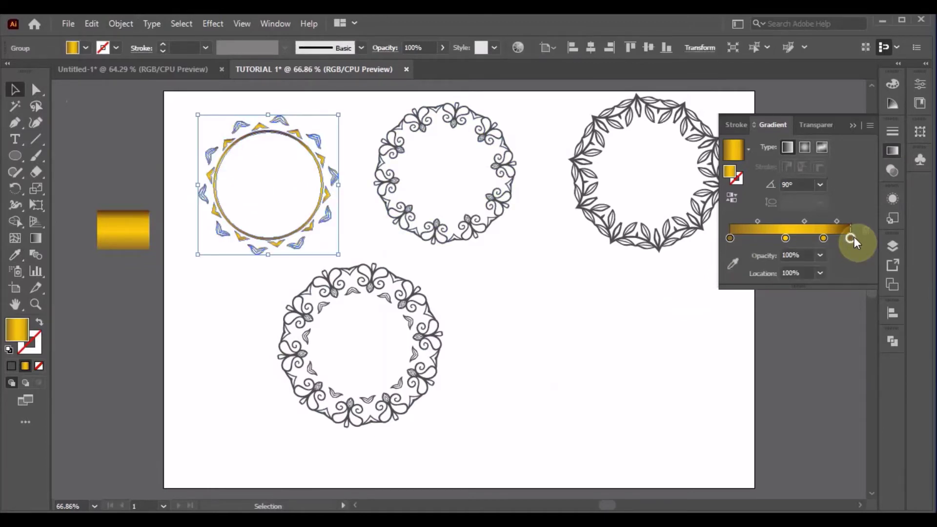
{"action": "double_click", "coordinate": [852, 239]}
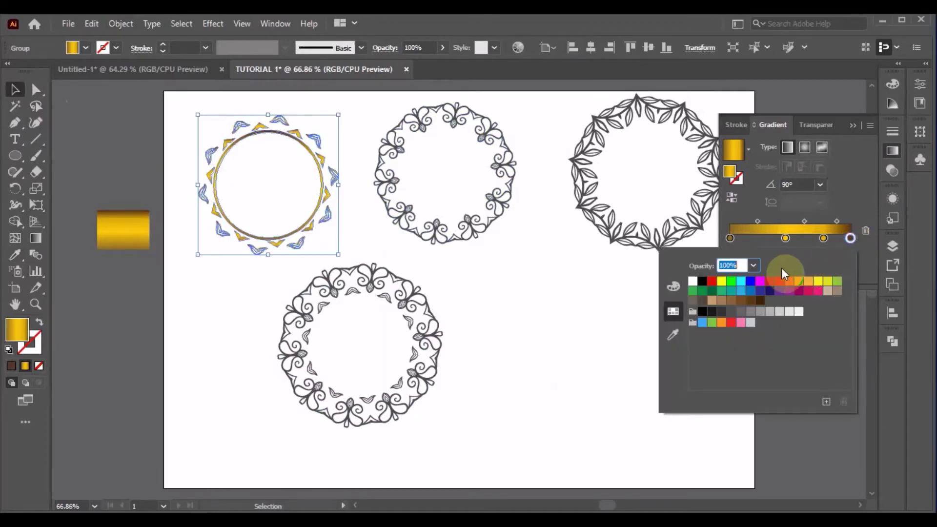
{"action": "left_click", "coordinate": [732, 301]}
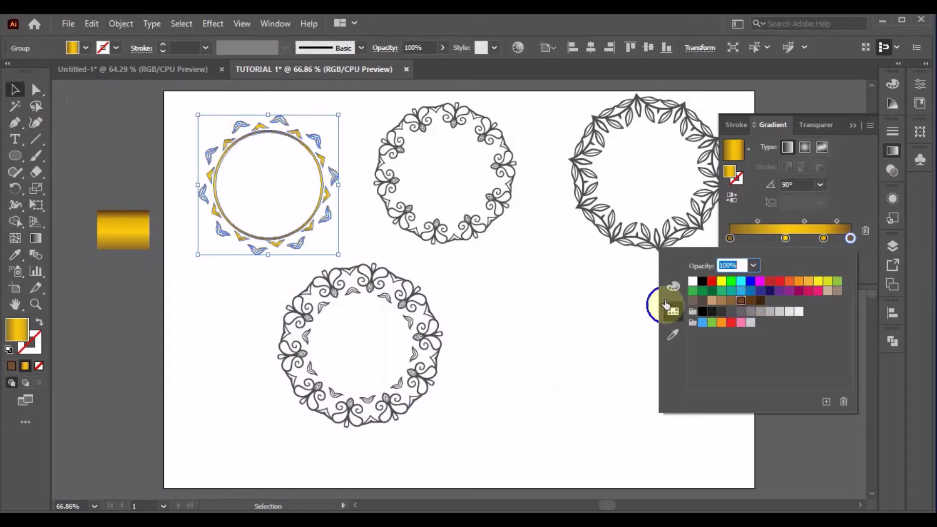
{"action": "left_click", "coordinate": [559, 296]}
Step: Reselect the top-left gold wreath group
{"action": "left_click", "coordinate": [560, 301]}
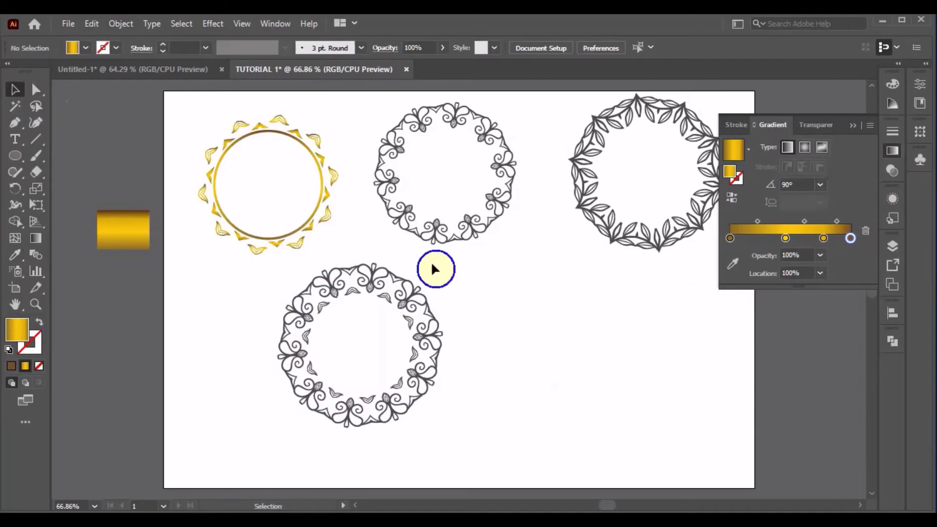
{"action": "left_click", "coordinate": [270, 139]}
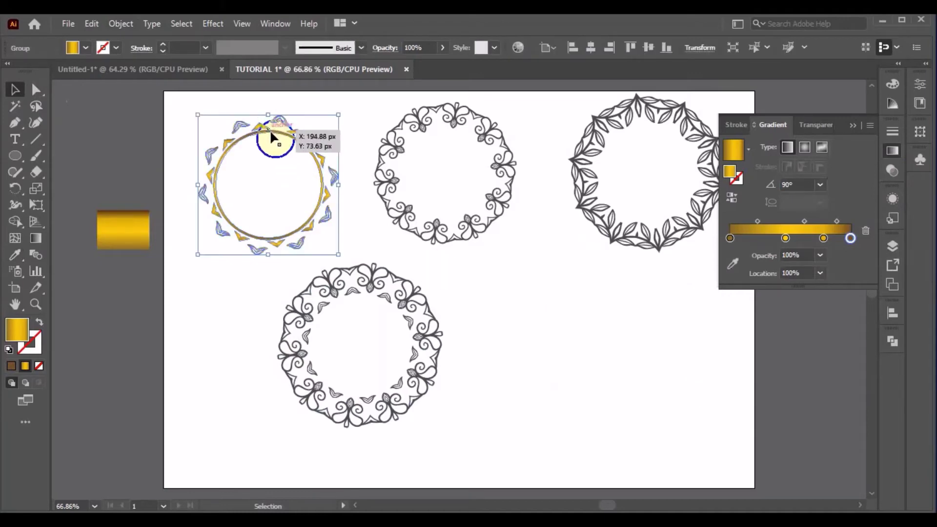
{"action": "left_click", "coordinate": [576, 329]}
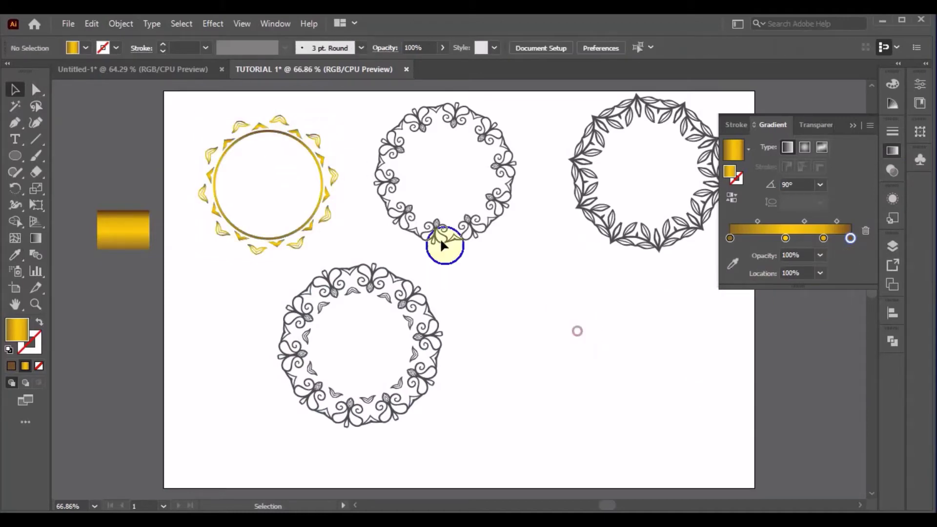
{"action": "left_click", "coordinate": [268, 131]}
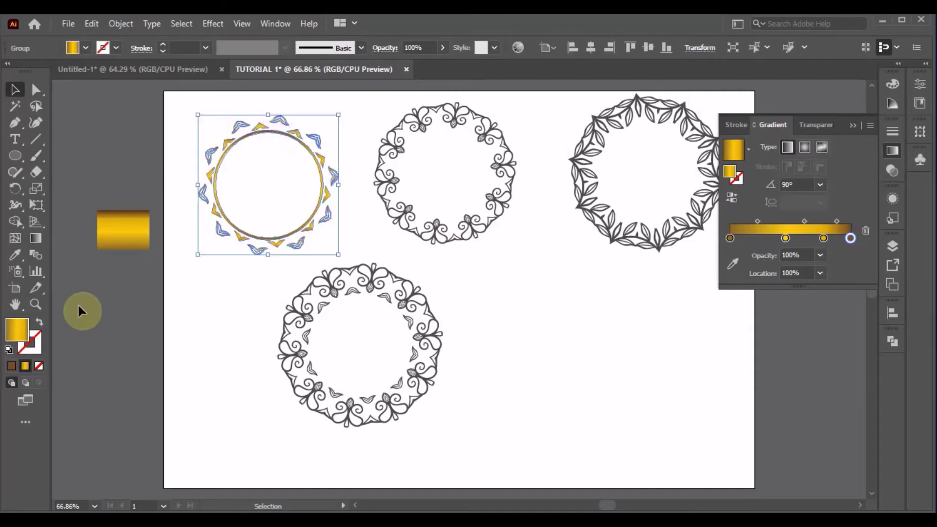
Step: Reposition the wreath's end gradient stop on the artwork and recolour it a lighter tan
{"action": "left_click", "coordinate": [36, 239]}
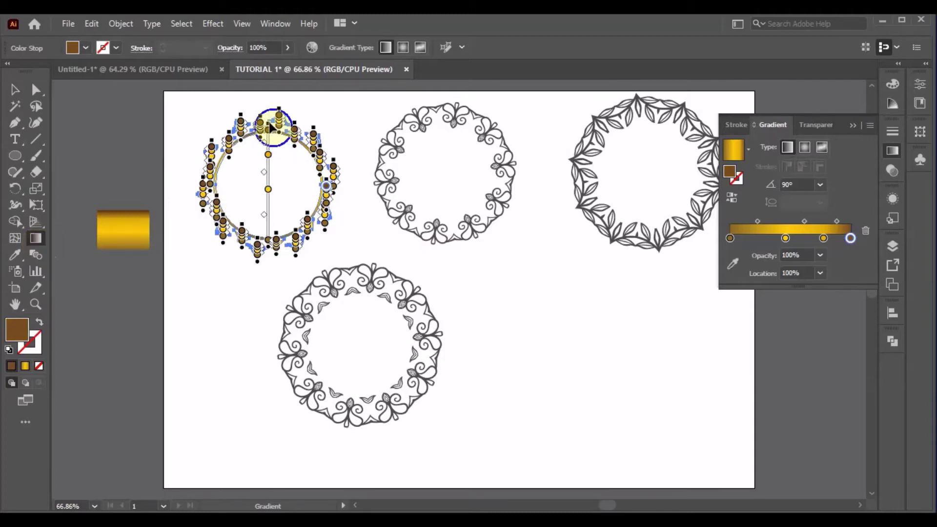
{"action": "left_click_drag", "start_coordinate": [270, 128], "coordinate": [263, 122]}
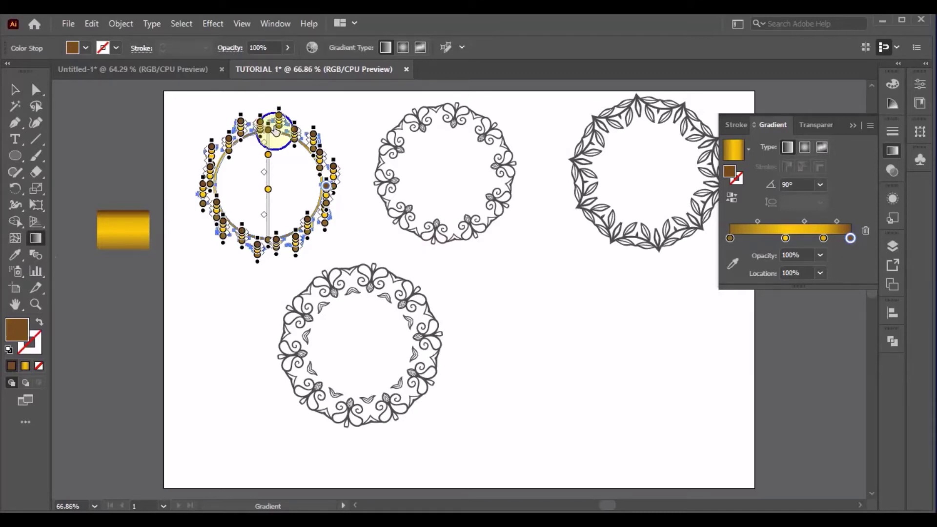
{"action": "mouse_move", "coordinate": [264, 122]}
{"action": "left_mouse_down"}
{"action": "mouse_move", "coordinate": [289, 142]}
{"action": "mouse_move", "coordinate": [269, 194]}
{"action": "mouse_move", "coordinate": [270, 145]}
{"action": "left_mouse_up"}
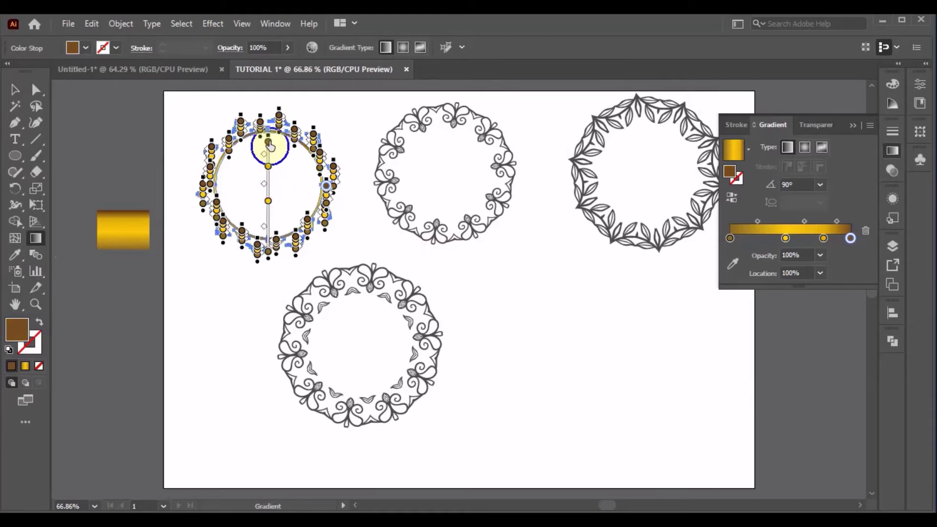
{"action": "double_click", "coordinate": [269, 145]}
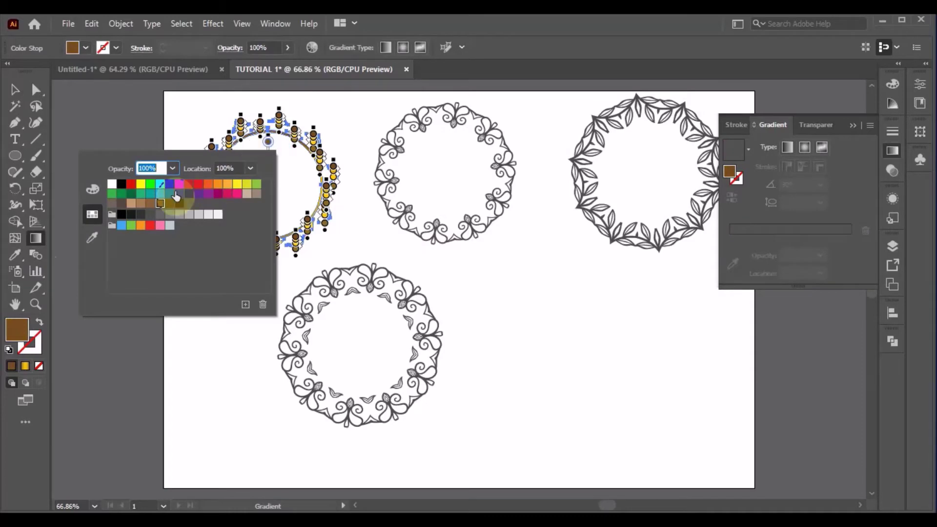
{"action": "left_click", "coordinate": [150, 203]}
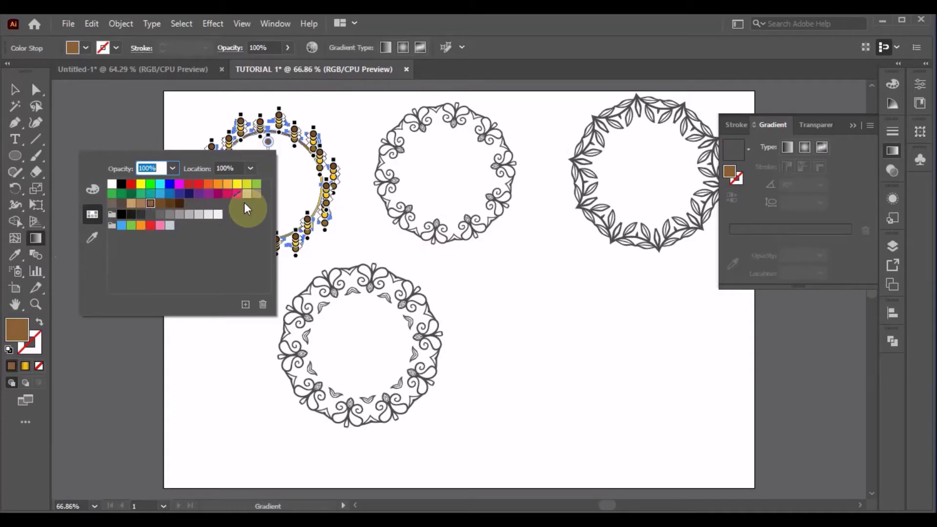
{"action": "left_click", "coordinate": [143, 209]}
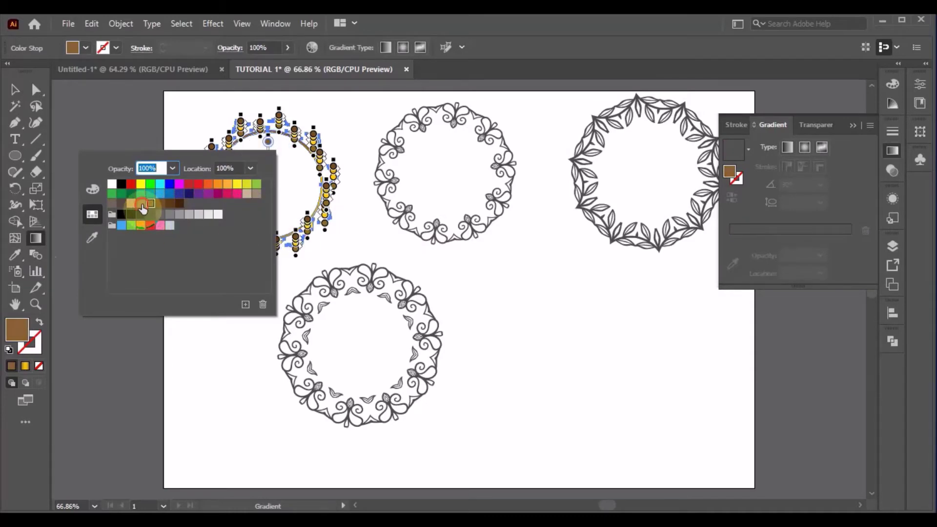
{"action": "left_click", "coordinate": [232, 362]}
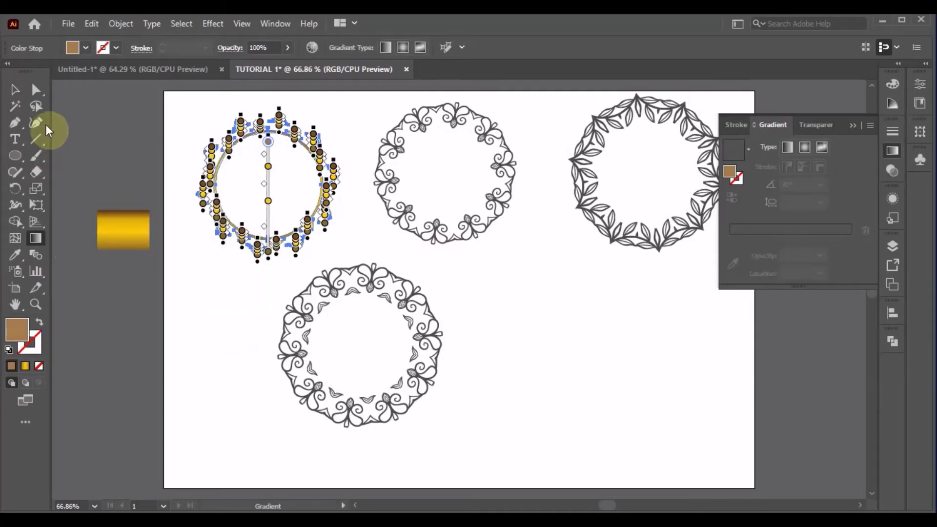
{"action": "left_click", "coordinate": [15, 89]}
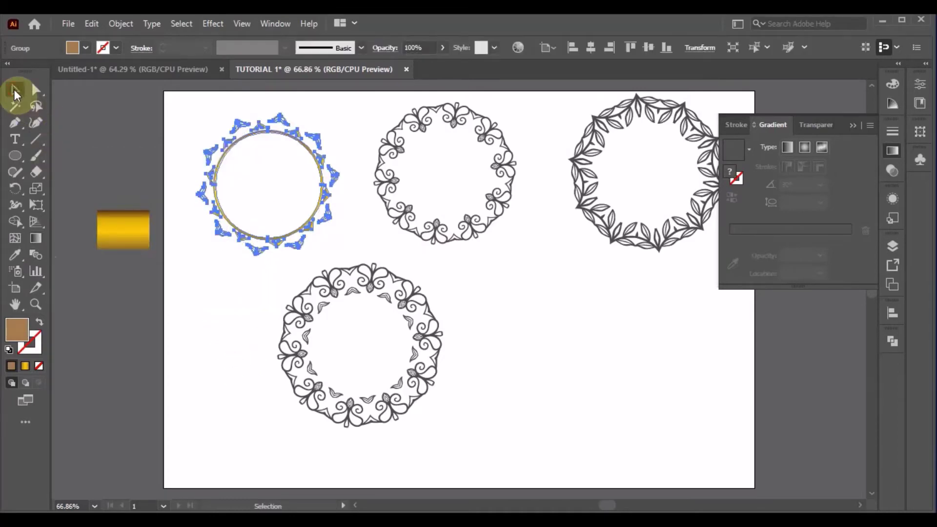
Step: Sample the gold rectangle's gradient onto the bottom wreath with the Eyedropper, then reselect it
{"action": "left_click", "coordinate": [207, 371]}
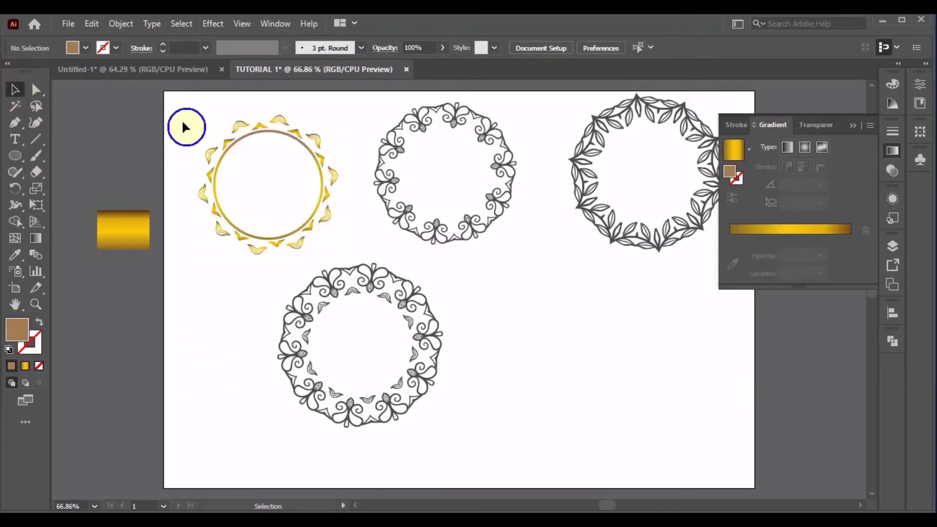
{"action": "left_click_drag", "start_coordinate": [229, 311], "coordinate": [404, 424]}
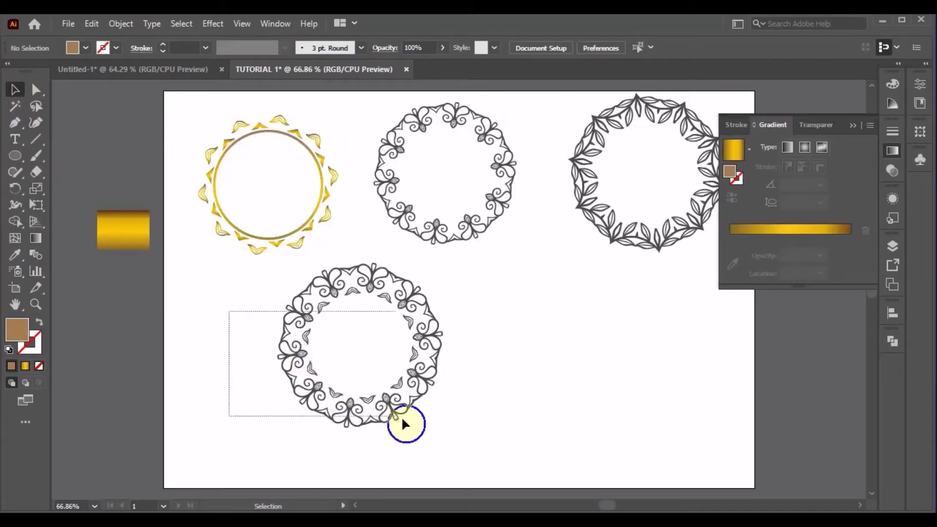
{"action": "left_click", "coordinate": [16, 256]}
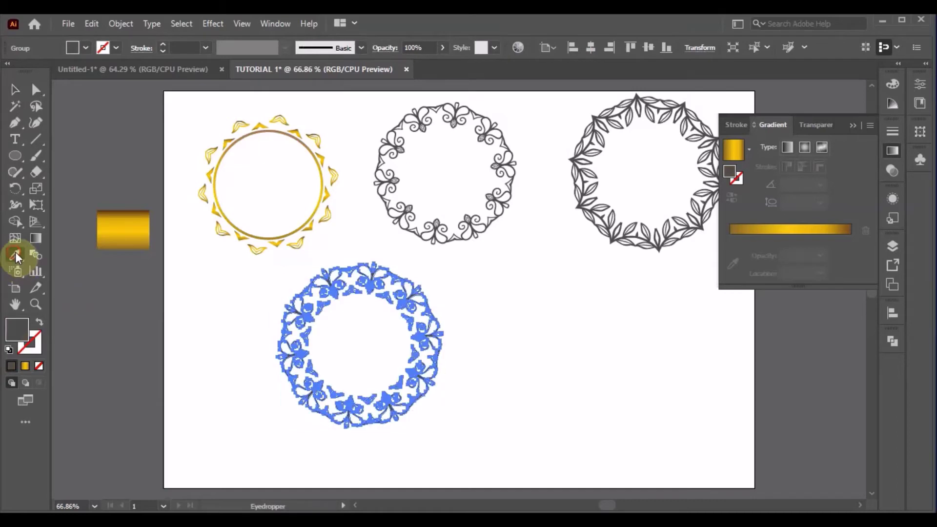
{"action": "left_click", "coordinate": [135, 236]}
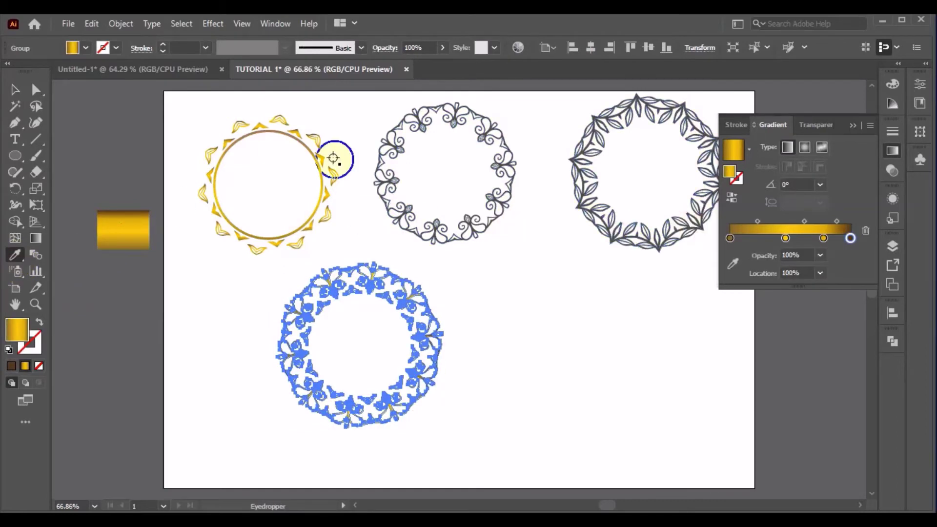
{"action": "left_click", "coordinate": [14, 90]}
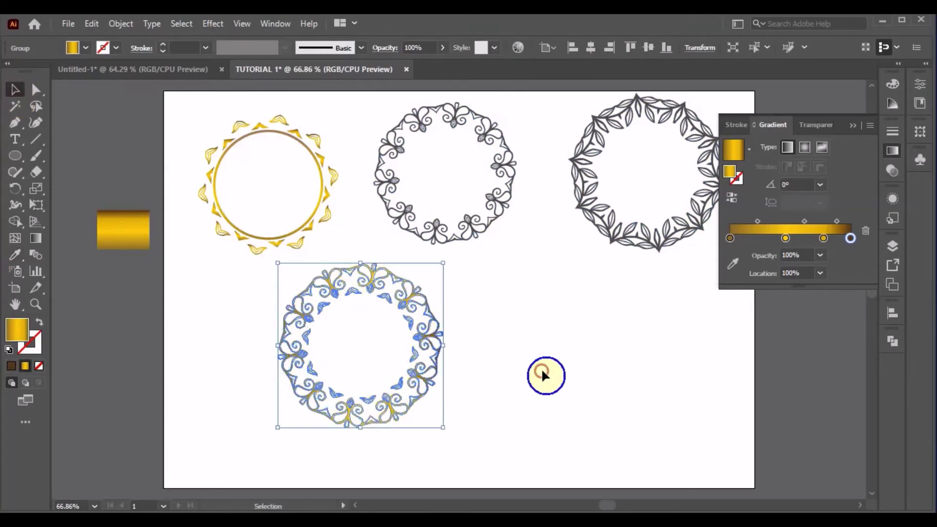
{"action": "left_click", "coordinate": [542, 370]}
{"action": "left_click", "coordinate": [419, 365]}
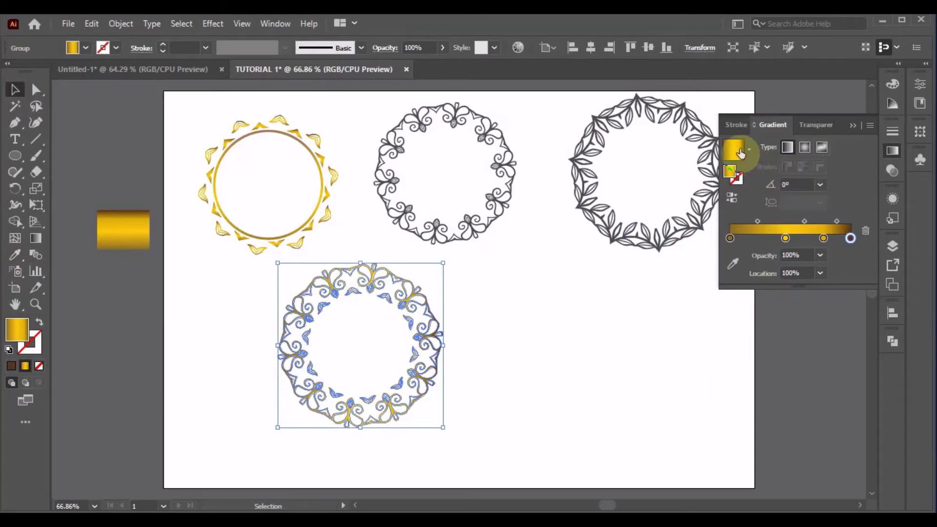
Step: Make the bottom wreath's gold gradient radial and delete its rightmost stop
{"action": "left_click", "coordinate": [804, 149]}
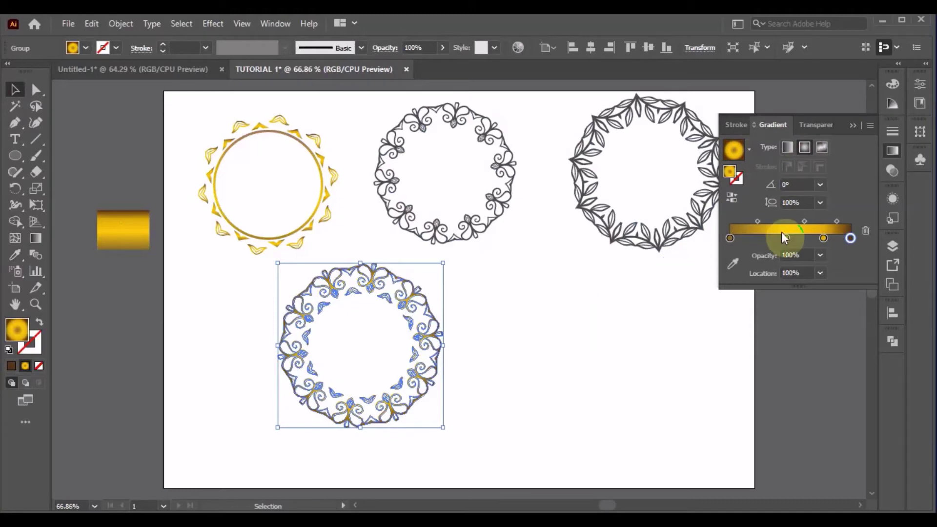
{"action": "left_click", "coordinate": [865, 231]}
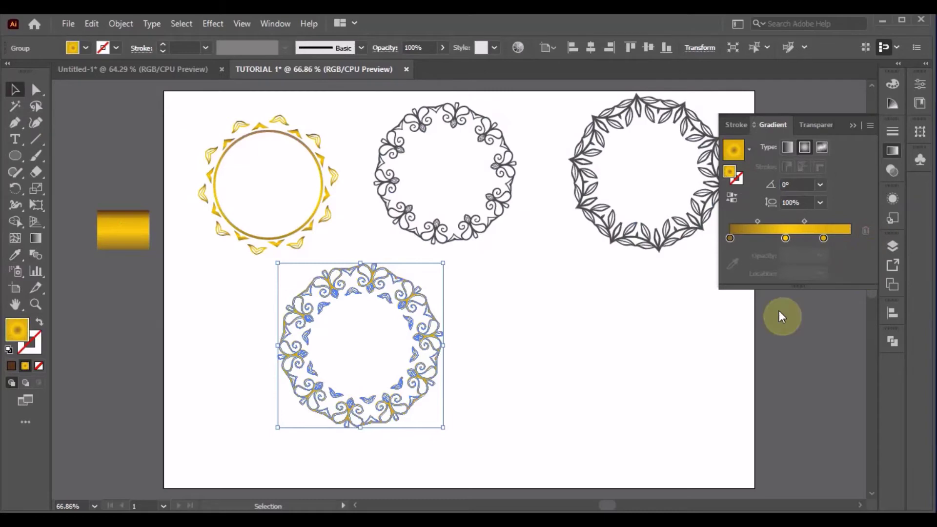
{"action": "left_click", "coordinate": [641, 314]}
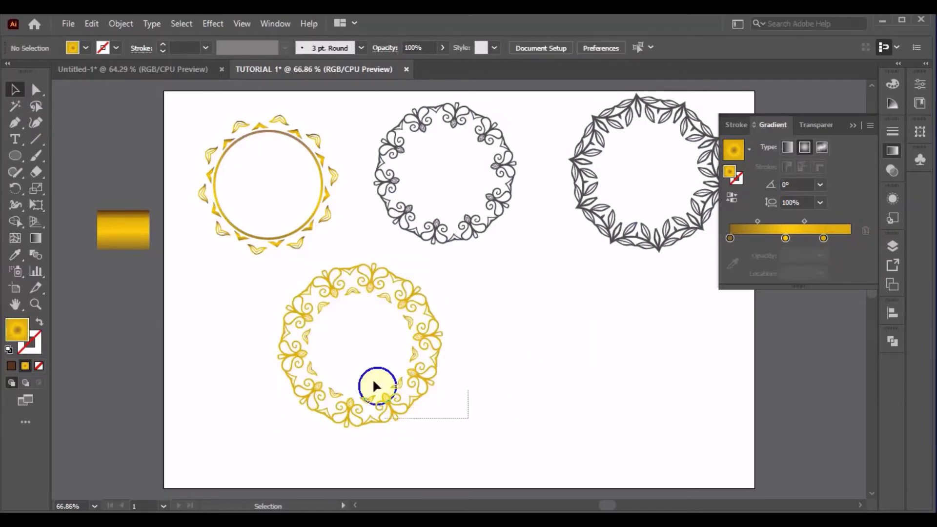
{"action": "left_click_drag", "start_coordinate": [376, 385], "coordinate": [377, 385]}
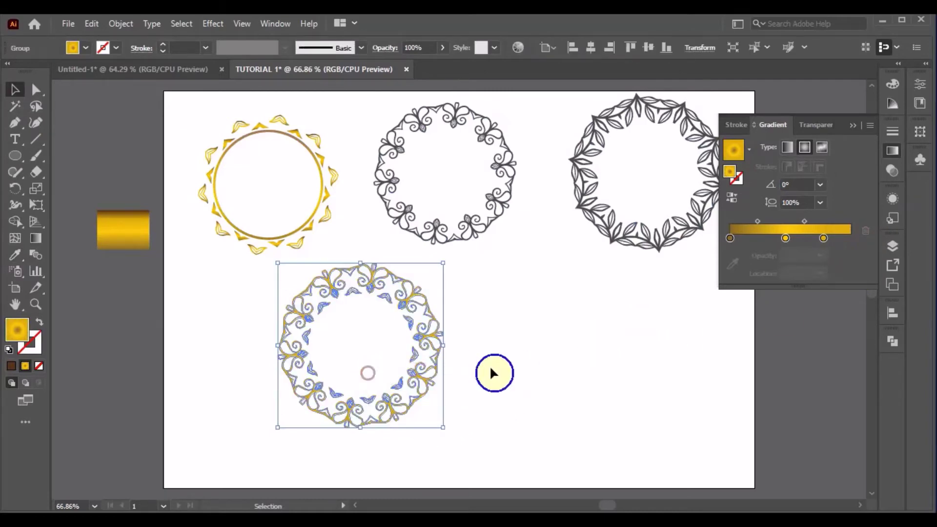
Step: Reposition the stops, with the middle near 55% and the last at 100%, and make the middle stop brown
{"action": "left_click", "coordinate": [729, 238]}
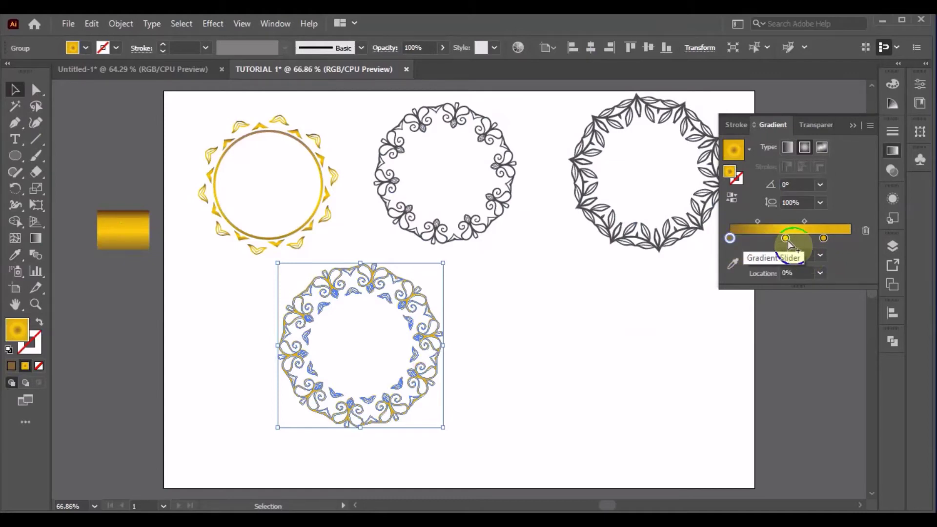
{"action": "mouse_move", "coordinate": [731, 239]}
{"action": "left_mouse_down"}
{"action": "mouse_move", "coordinate": [806, 241]}
{"action": "mouse_move", "coordinate": [681, 228]}
{"action": "left_mouse_up"}
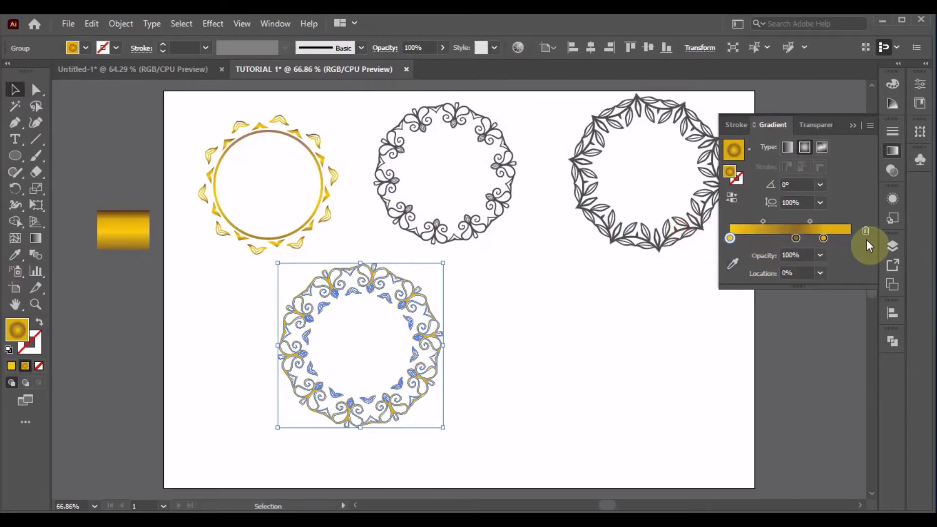
{"action": "left_click_drag", "start_coordinate": [825, 239], "coordinate": [855, 238]}
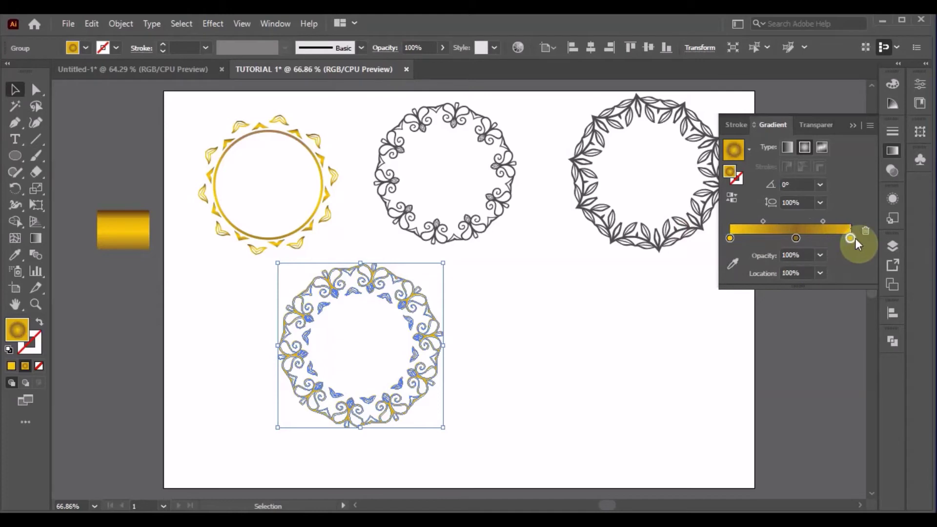
{"action": "double_click", "coordinate": [800, 239]}
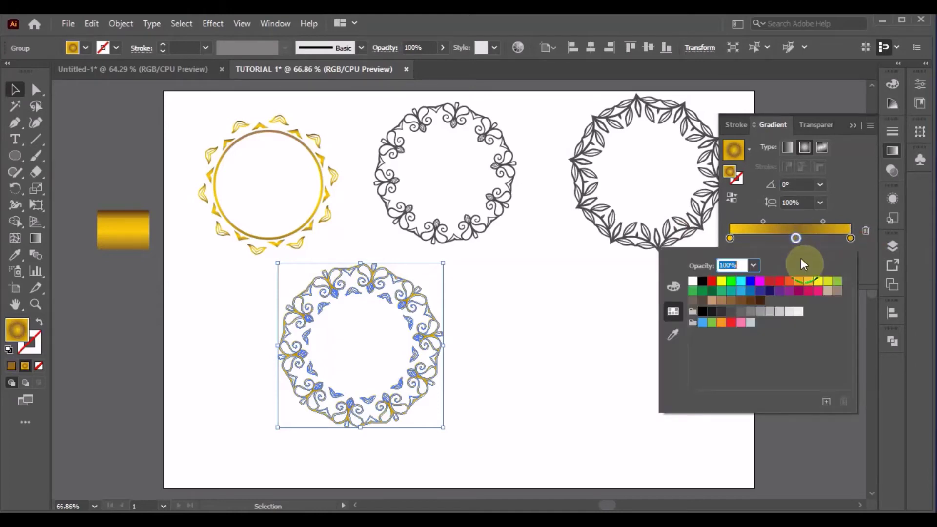
{"action": "left_click", "coordinate": [722, 300]}
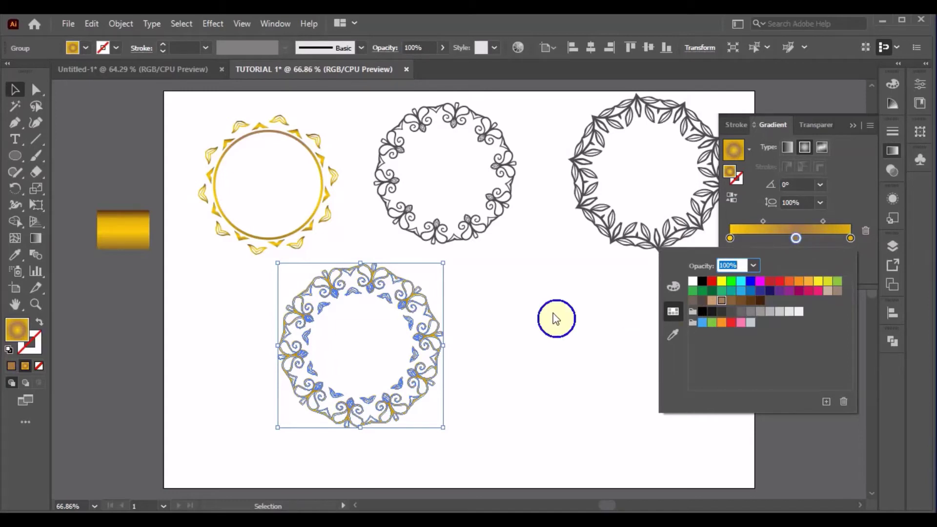
{"action": "left_click", "coordinate": [556, 318]}
{"action": "left_click", "coordinate": [570, 326]}
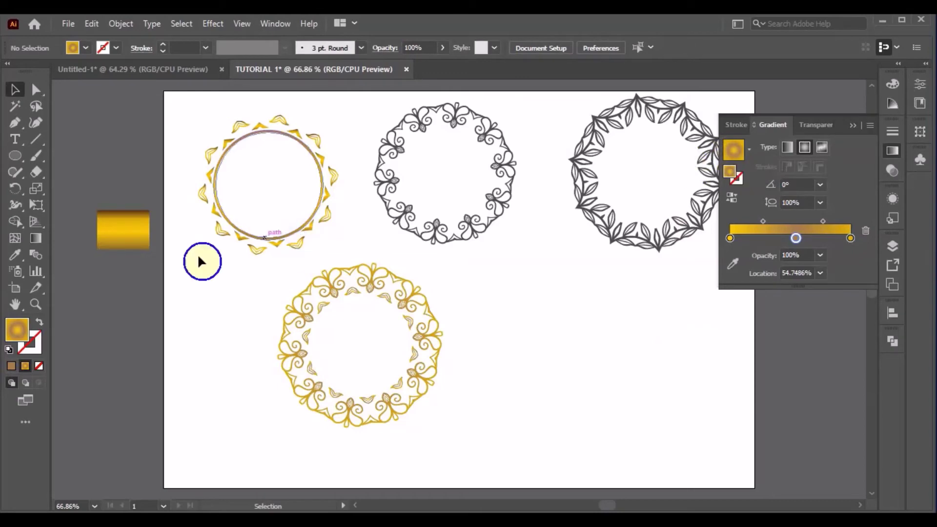
{"action": "left_click", "coordinate": [41, 244]}
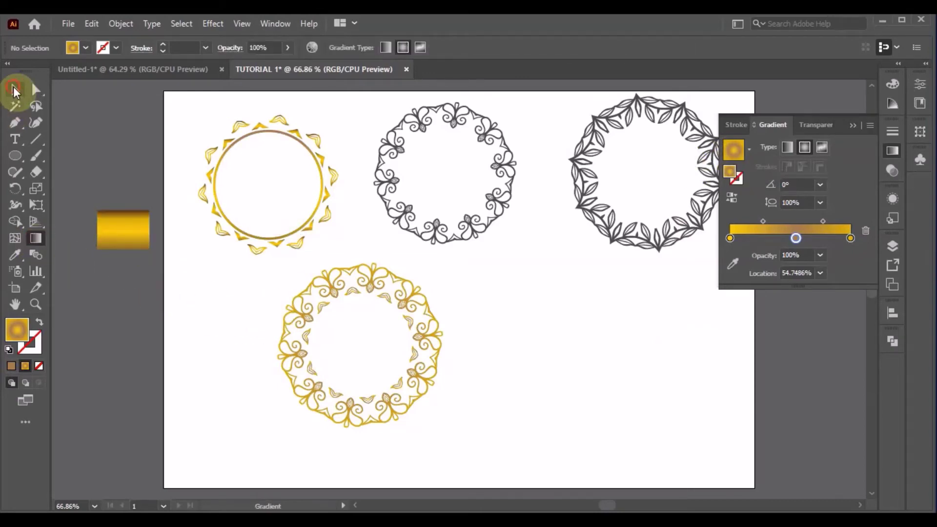
Step: Eyedropper the gold rectangle's linear gradient onto the blue lower wreath
{"action": "left_click", "coordinate": [15, 89]}
{"action": "left_click_drag", "start_coordinate": [233, 299], "coordinate": [418, 424]}
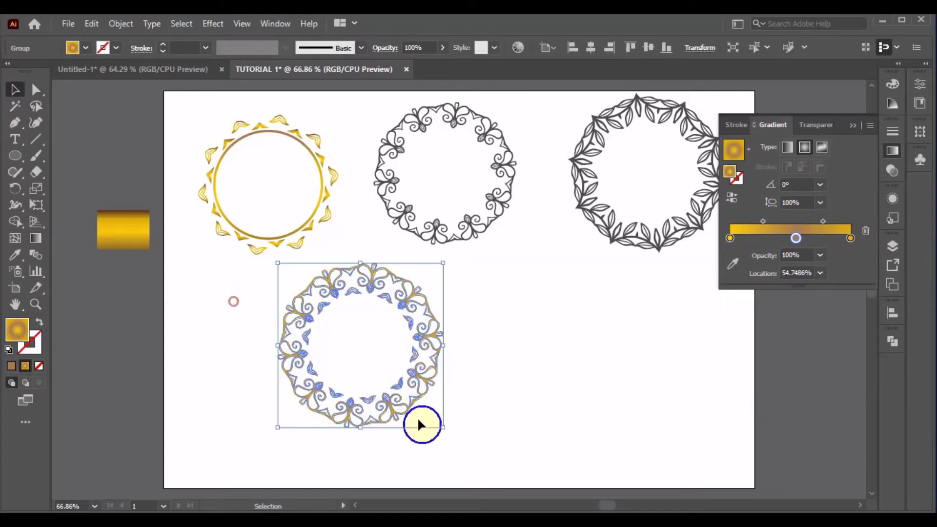
{"action": "left_click", "coordinate": [19, 255]}
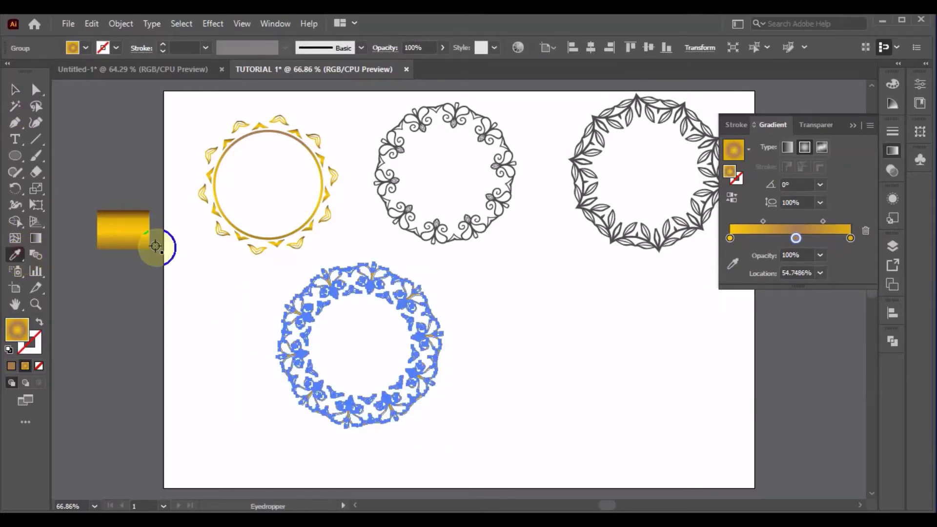
{"action": "left_click", "coordinate": [206, 197]}
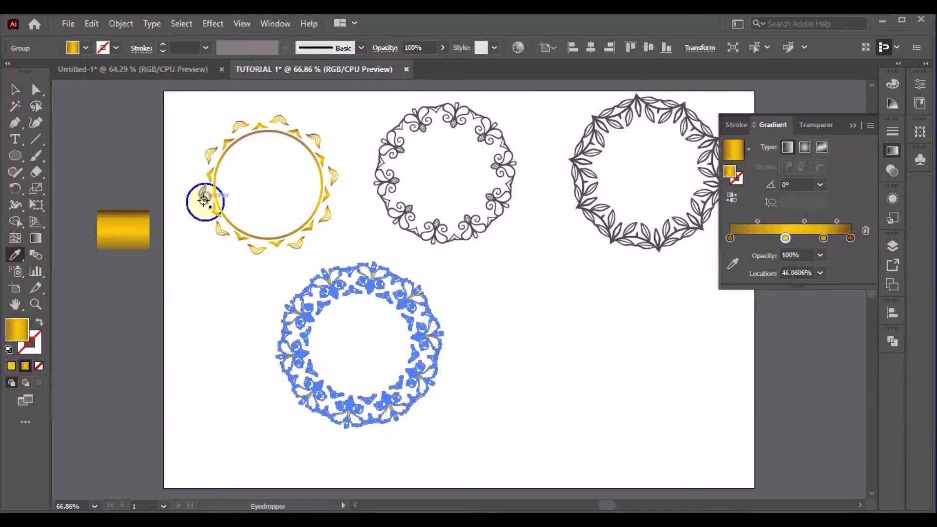
{"action": "left_click", "coordinate": [12, 89]}
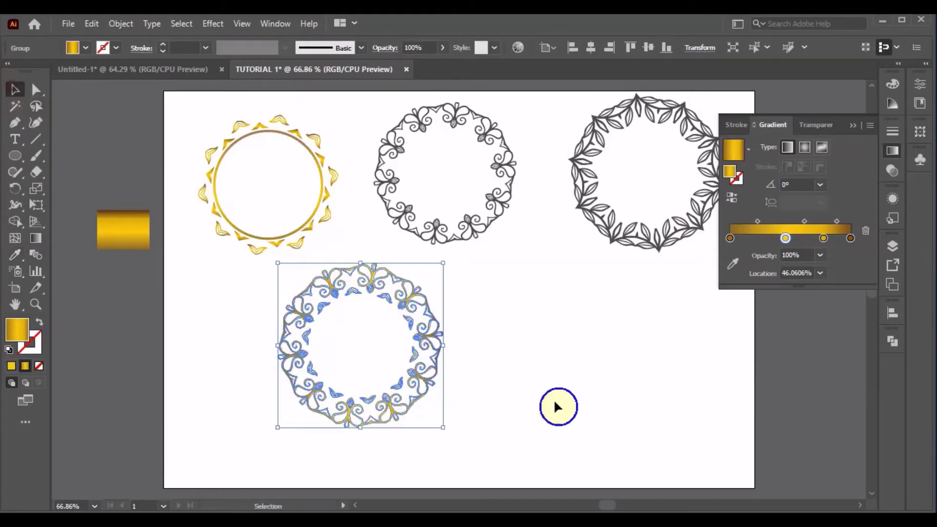
{"action": "left_click", "coordinate": [537, 370]}
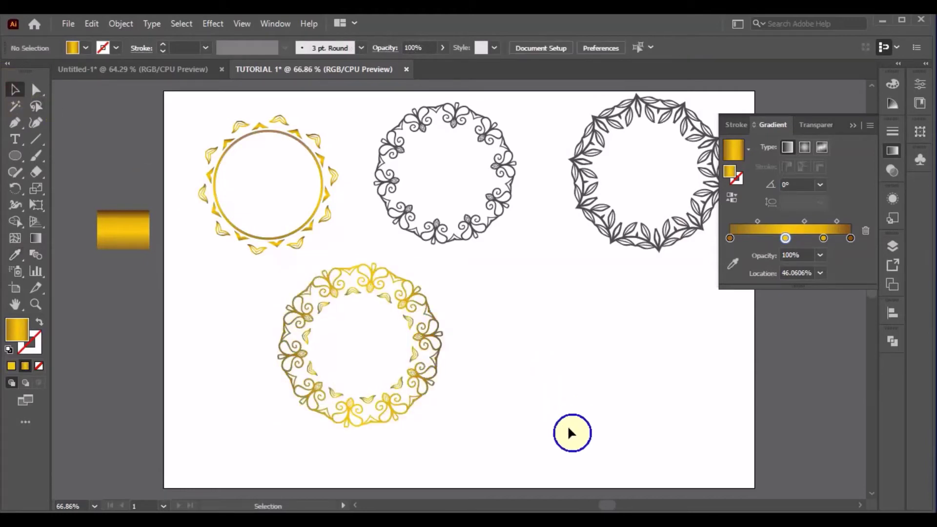
Step: Try deleting the wreath gradient's rightmost stop, then undo to keep all four stops
{"action": "left_click", "coordinate": [439, 379]}
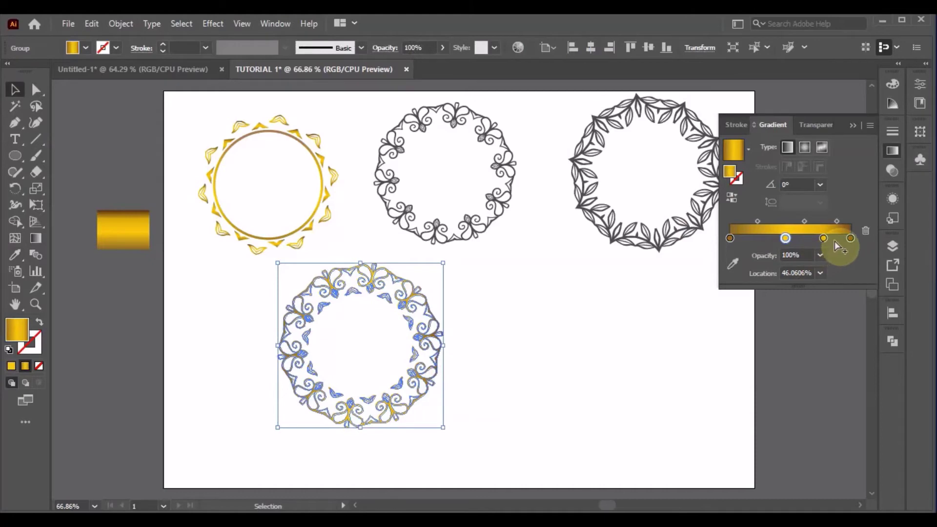
{"action": "left_click", "coordinate": [851, 238]}
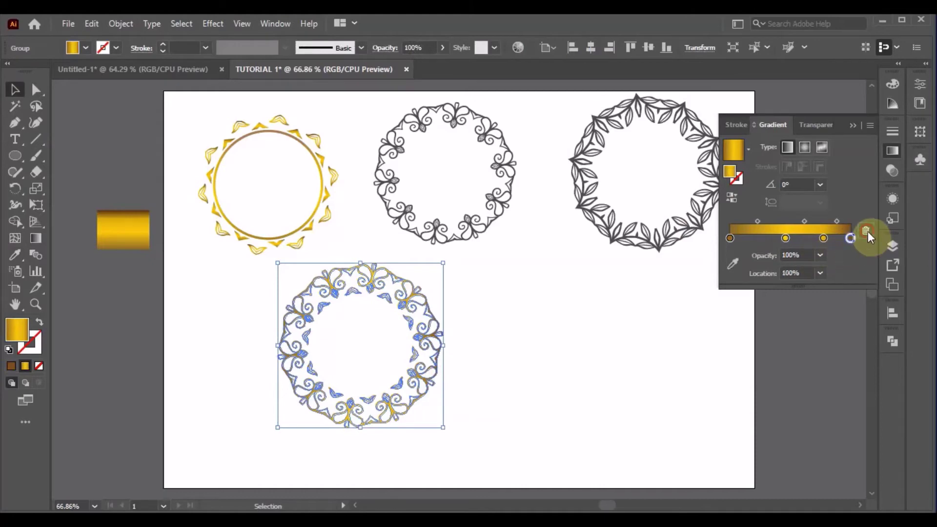
{"action": "left_click", "coordinate": [867, 232]}
{"action": "left_click", "coordinate": [575, 297]}
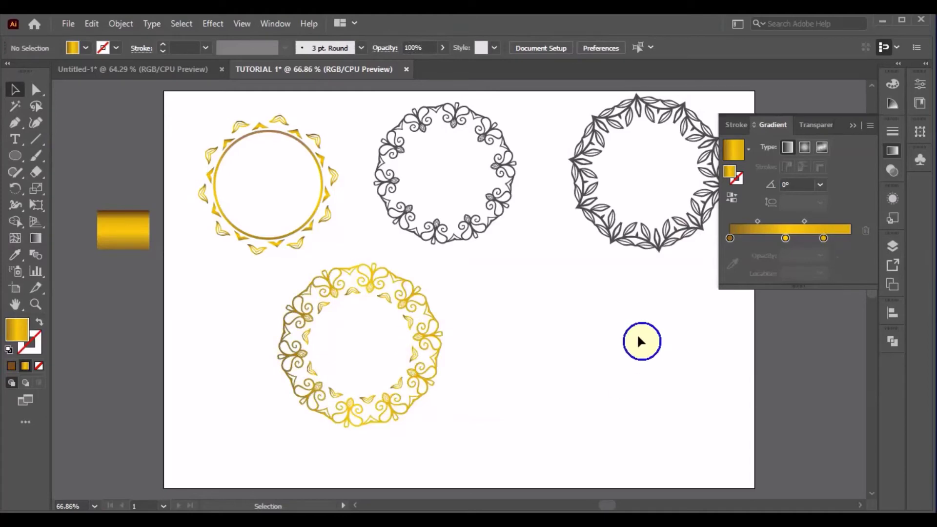
{"action": "key", "text": "ctrl+z"}
{"action": "key", "text": "ctrl+z"}
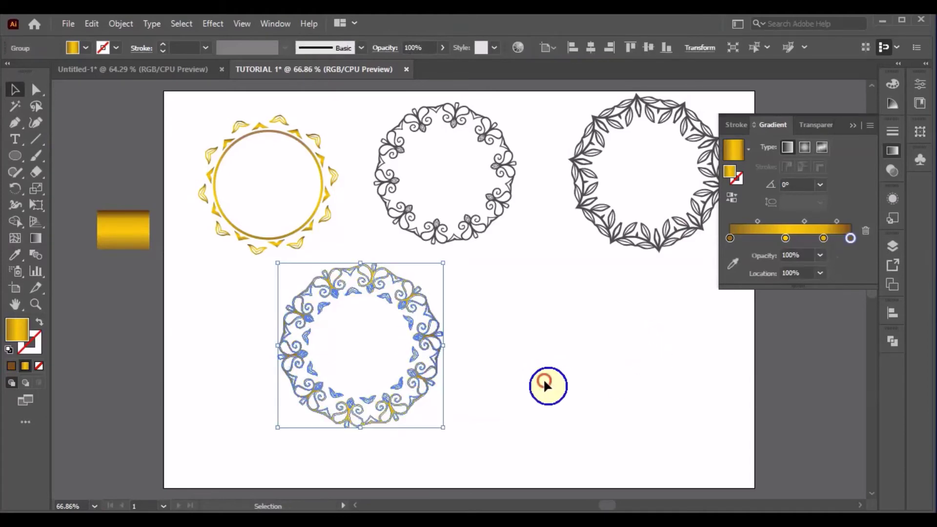
{"action": "left_click", "coordinate": [544, 381]}
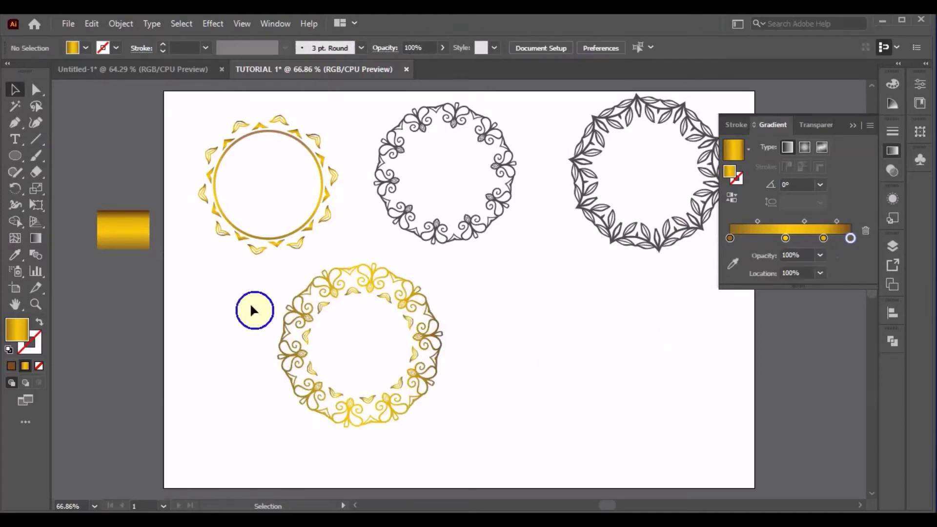
Step: Switch the lower gold wreath's gradient to radial
{"action": "left_click_drag", "start_coordinate": [251, 310], "coordinate": [539, 430]}
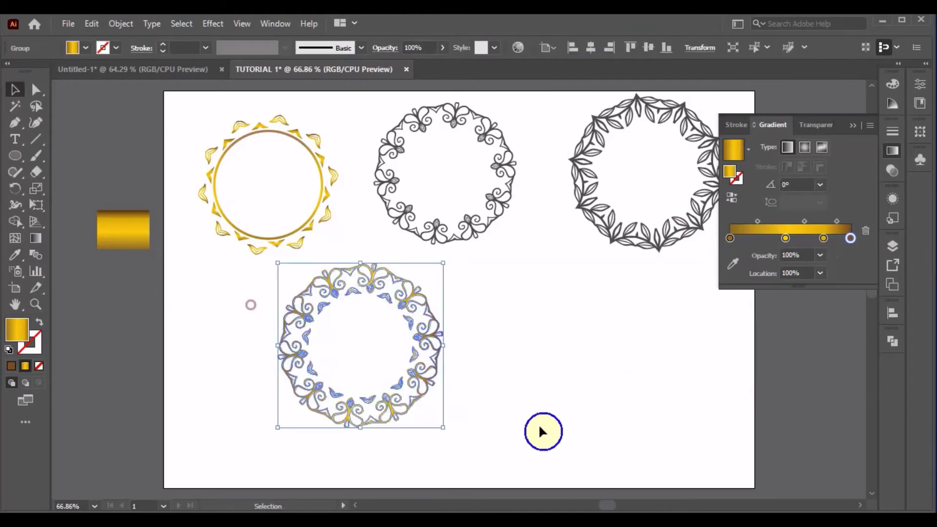
{"action": "left_click", "coordinate": [805, 147]}
{"action": "left_click", "coordinate": [527, 325]}
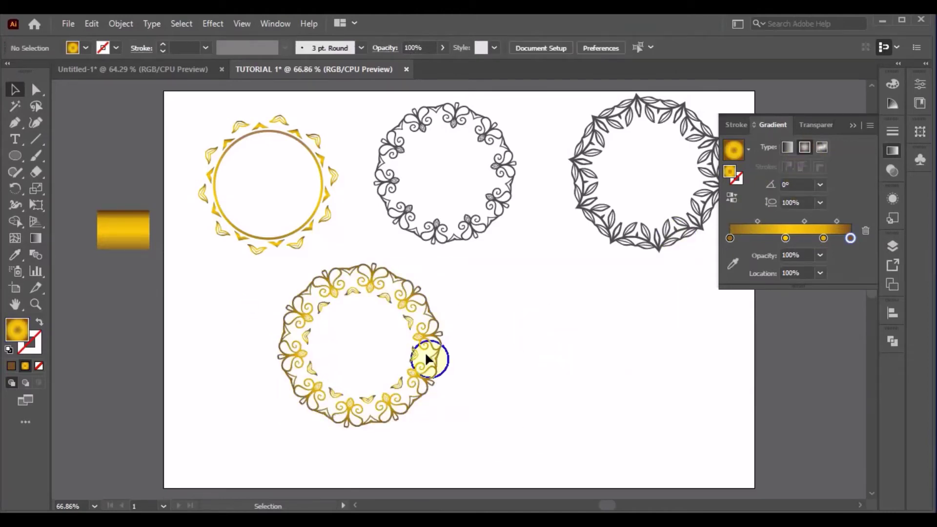
{"action": "left_click", "coordinate": [443, 336]}
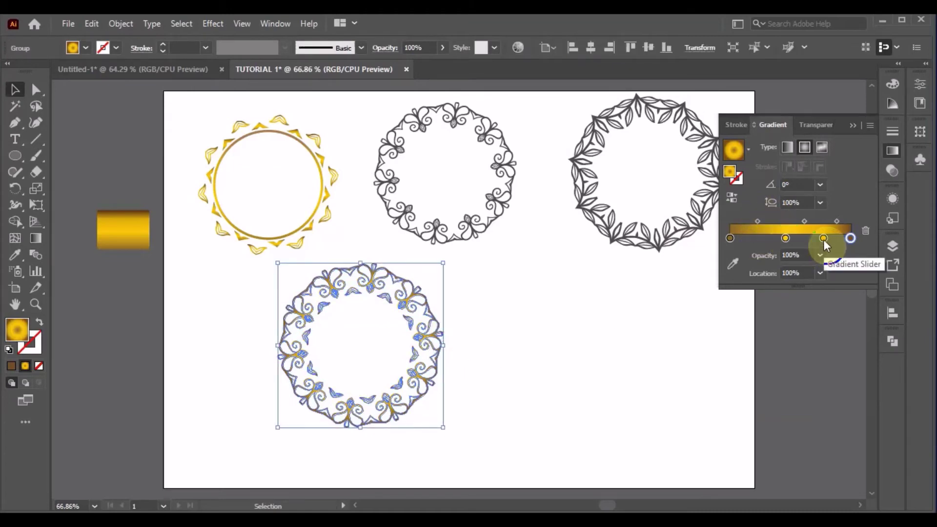
Step: Shift the third gradient stop left and drag a midpoint to 13% Location
{"action": "mouse_move", "coordinate": [824, 238]}
{"action": "left_mouse_down"}
{"action": "mouse_move", "coordinate": [808, 240]}
{"action": "mouse_move", "coordinate": [850, 222]}
{"action": "left_mouse_up"}
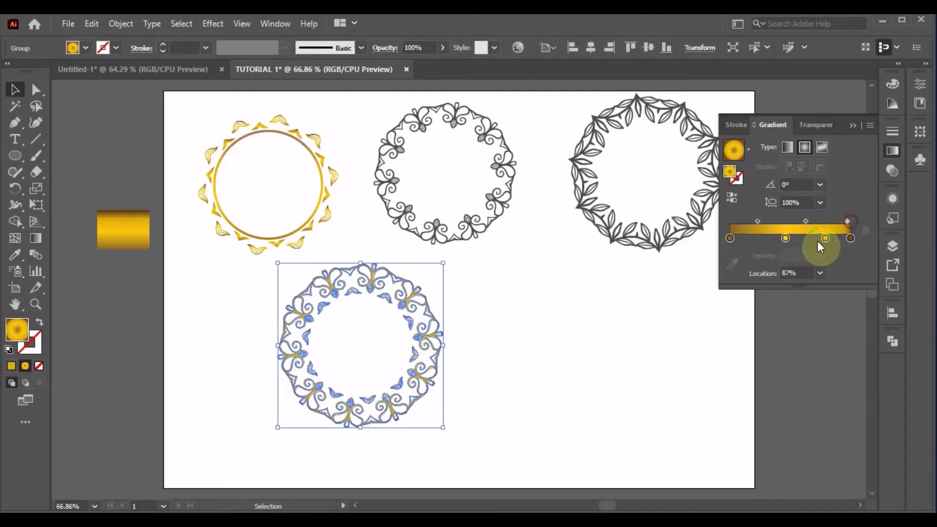
{"action": "left_click", "coordinate": [551, 373]}
{"action": "left_click", "coordinate": [432, 383]}
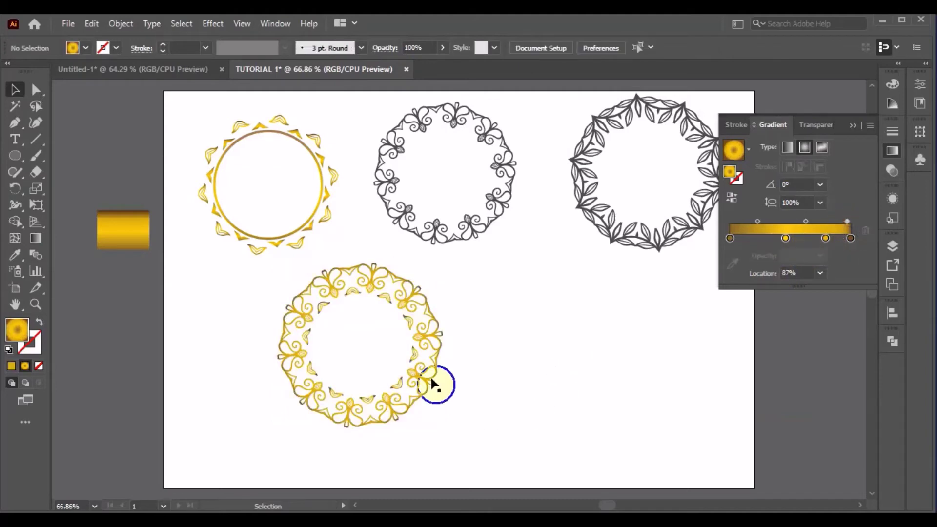
{"action": "left_click", "coordinate": [784, 240]}
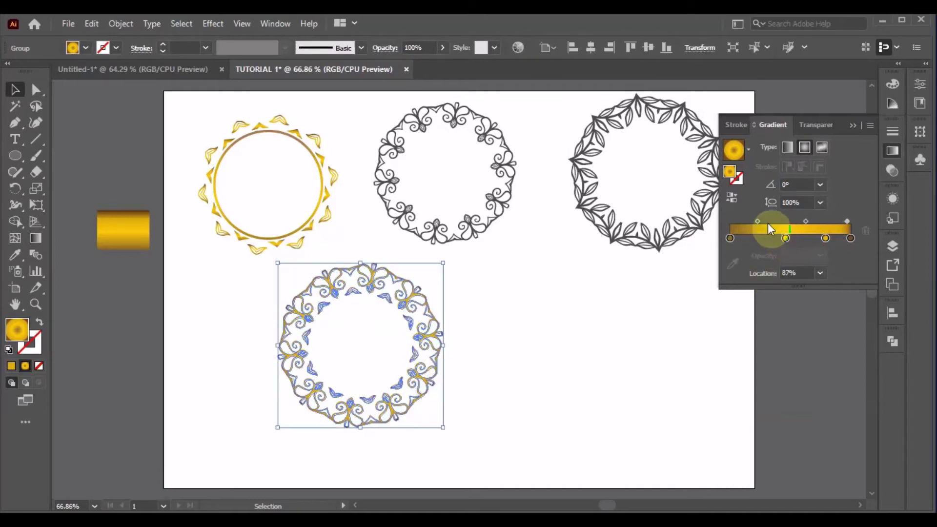
{"action": "left_click_drag", "start_coordinate": [759, 221], "coordinate": [725, 222]}
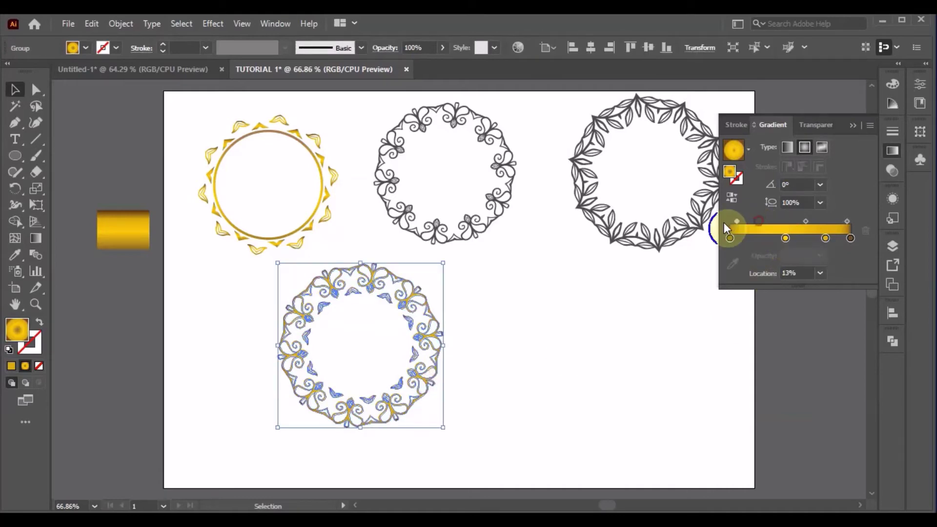
{"action": "left_click", "coordinate": [534, 351]}
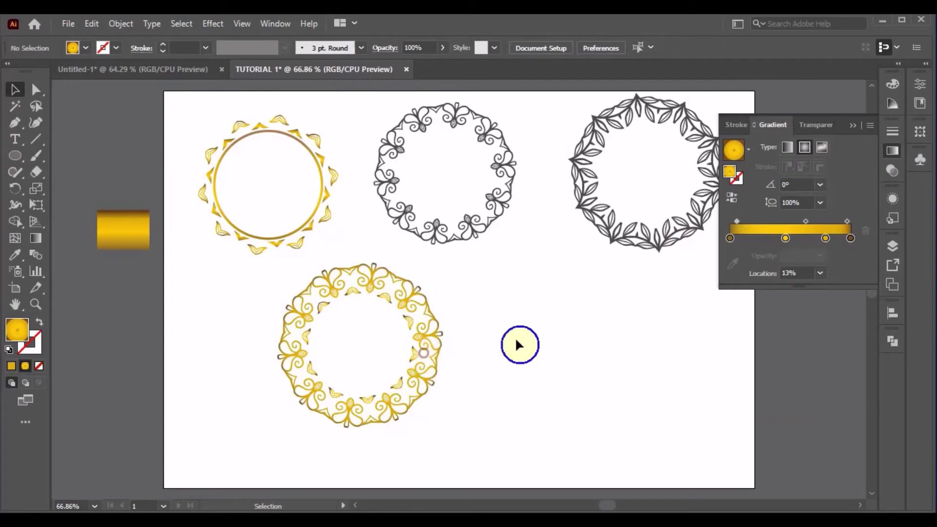
{"action": "left_click", "coordinate": [851, 238]}
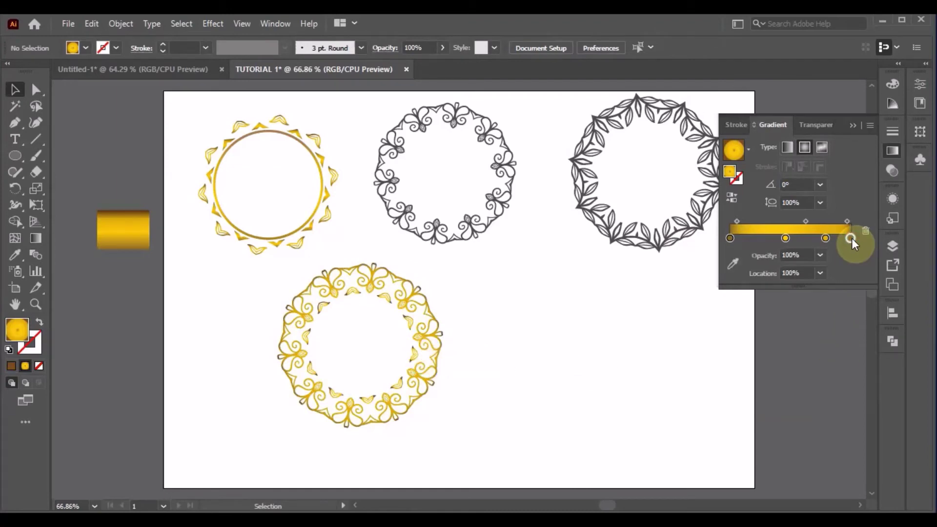
Step: Move the midpoint between the last two gradient stops left to 13%
{"action": "double_click", "coordinate": [851, 238]}
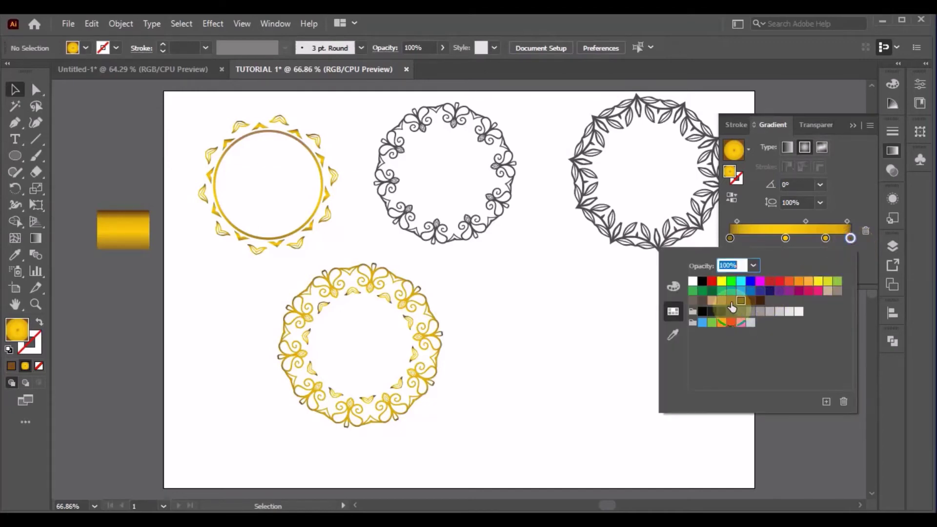
{"action": "left_click", "coordinate": [555, 324]}
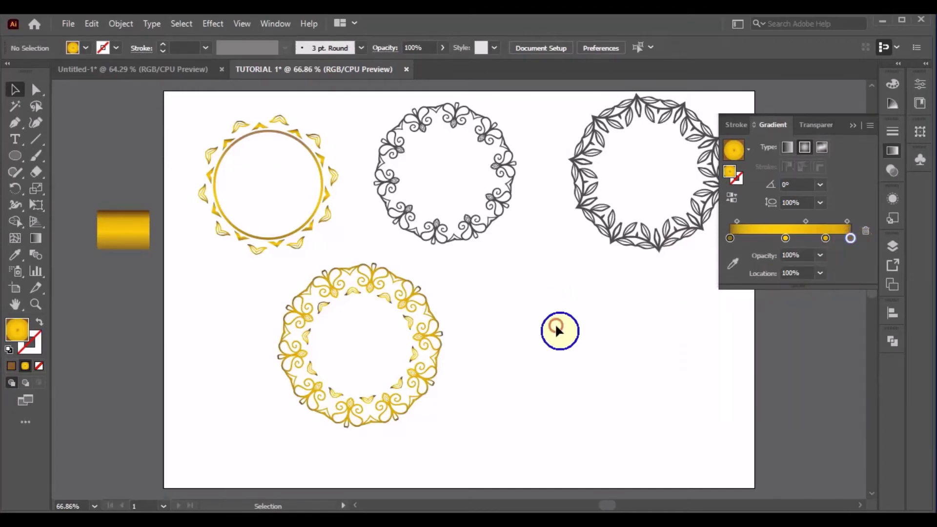
{"action": "left_click_drag", "start_coordinate": [555, 324], "coordinate": [437, 410]}
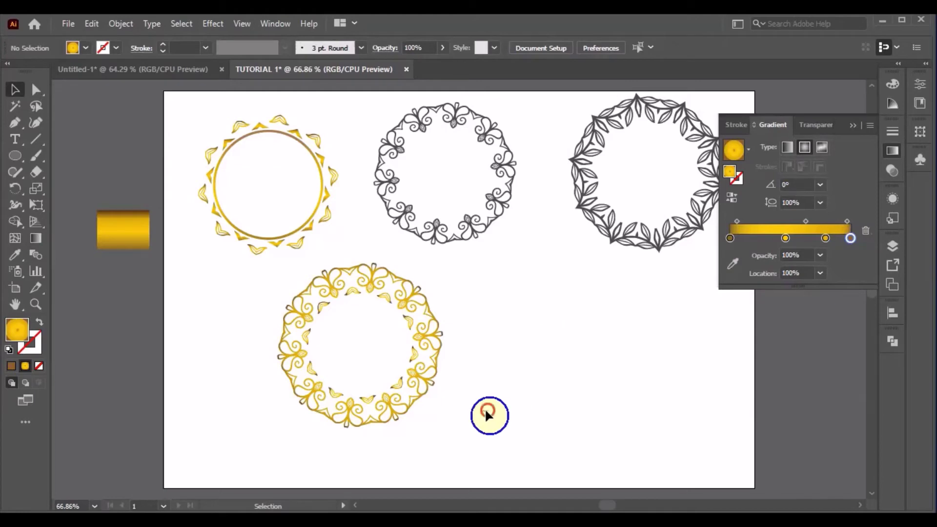
{"action": "left_click", "coordinate": [850, 239]}
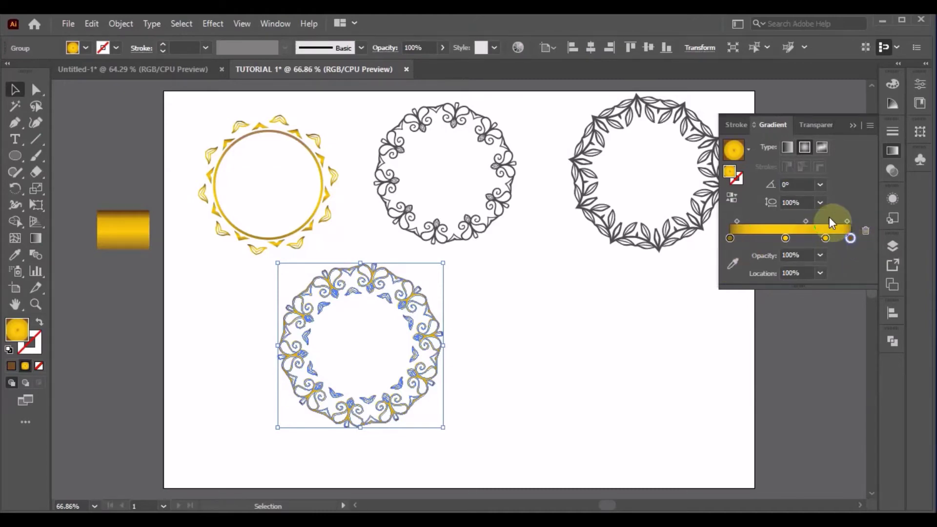
{"action": "left_click", "coordinate": [848, 222]}
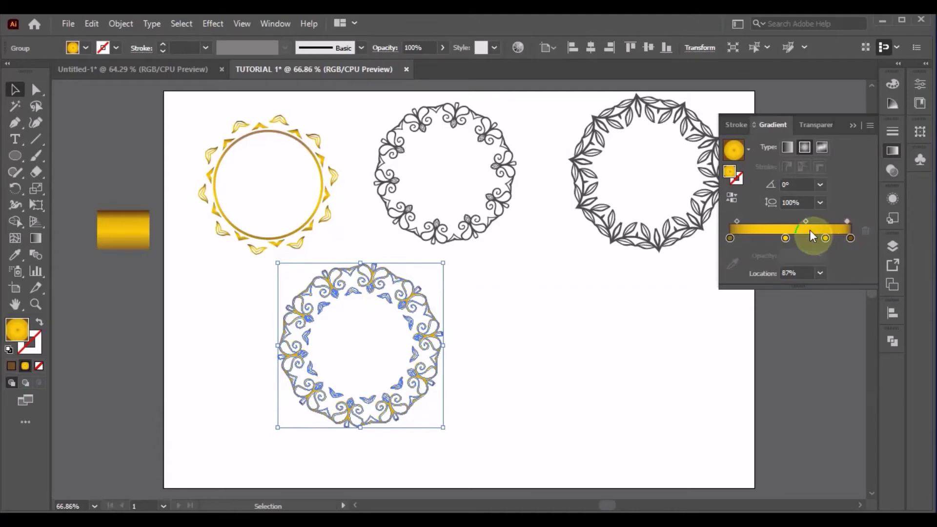
{"action": "left_click_drag", "start_coordinate": [805, 221], "coordinate": [791, 221]}
{"action": "left_click", "coordinate": [541, 323]}
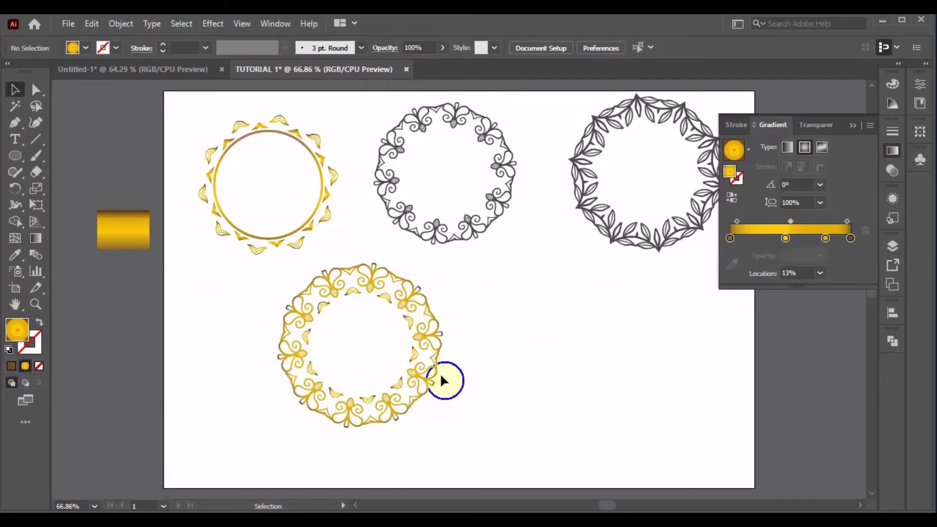
Step: Reverse the lower wreath's radial gradient
{"action": "left_click", "coordinate": [416, 350]}
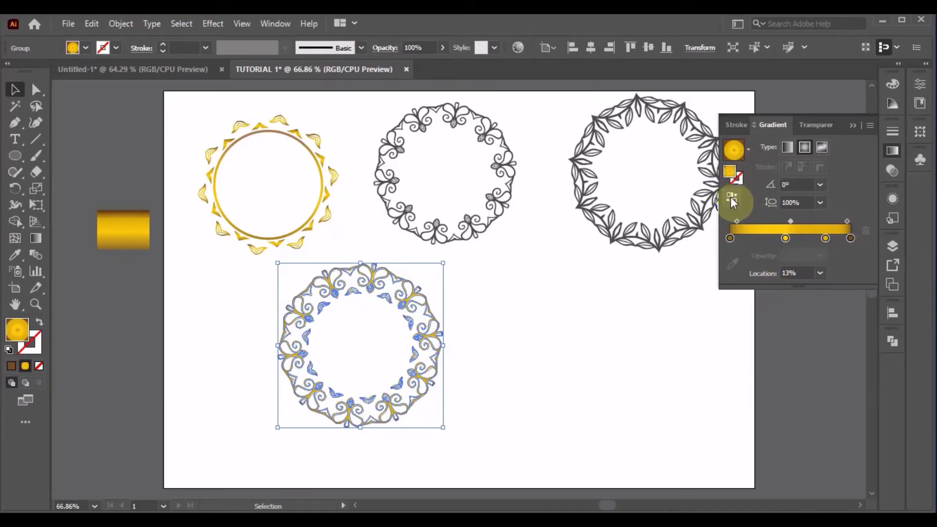
{"action": "left_click", "coordinate": [732, 199]}
{"action": "left_click", "coordinate": [527, 341]}
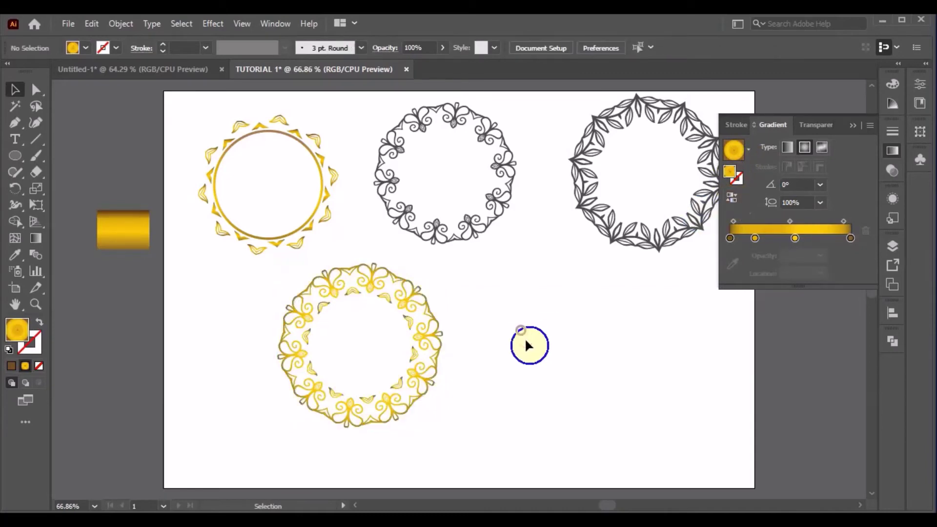
Step: Delete the leftmost and rightmost gradient stops, leaving a bright even yellow ring
{"action": "left_click", "coordinate": [436, 355]}
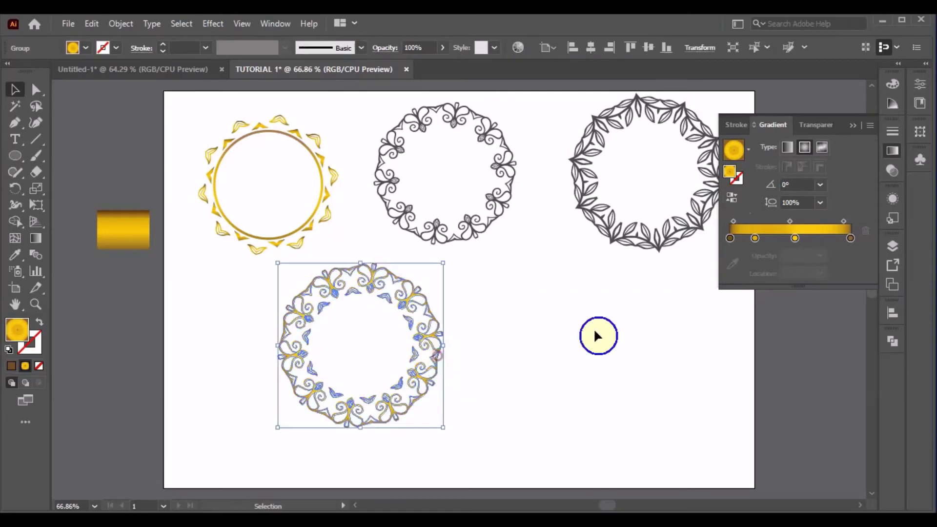
{"action": "left_click", "coordinate": [729, 238]}
{"action": "left_click", "coordinate": [866, 232]}
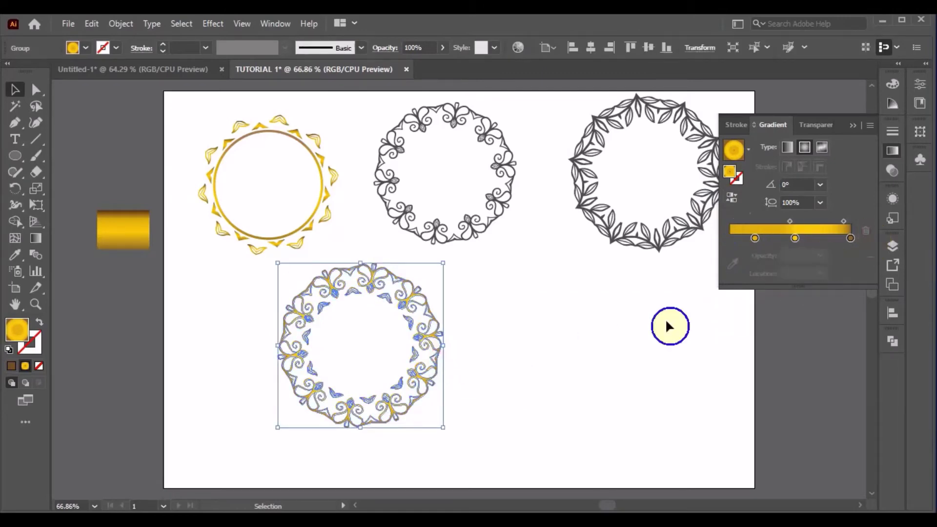
{"action": "left_click", "coordinate": [612, 322]}
{"action": "left_click", "coordinate": [448, 361]}
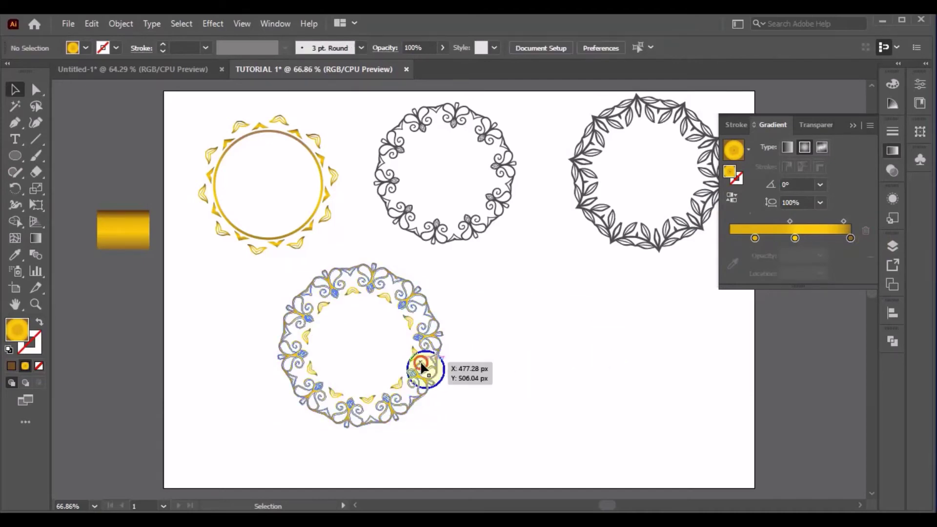
{"action": "left_click", "coordinate": [851, 238]}
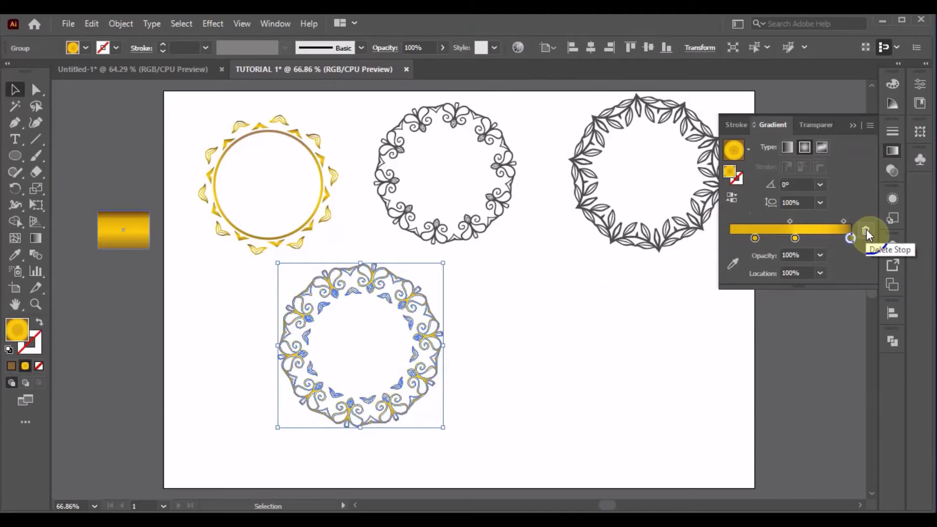
{"action": "left_click", "coordinate": [866, 230]}
{"action": "left_click", "coordinate": [571, 336]}
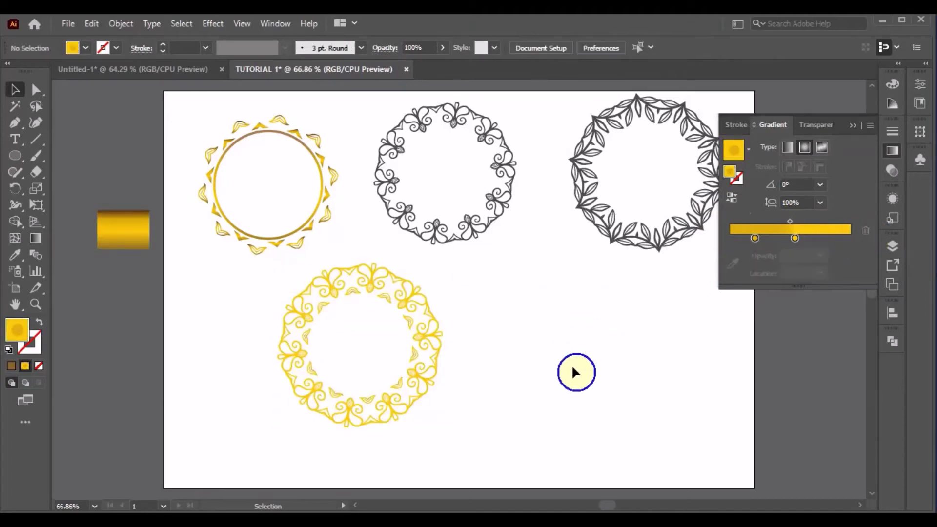
Step: Drag the floral wreath's gradient stops out to span from 0% to 99.72%
{"action": "left_click", "coordinate": [428, 358]}
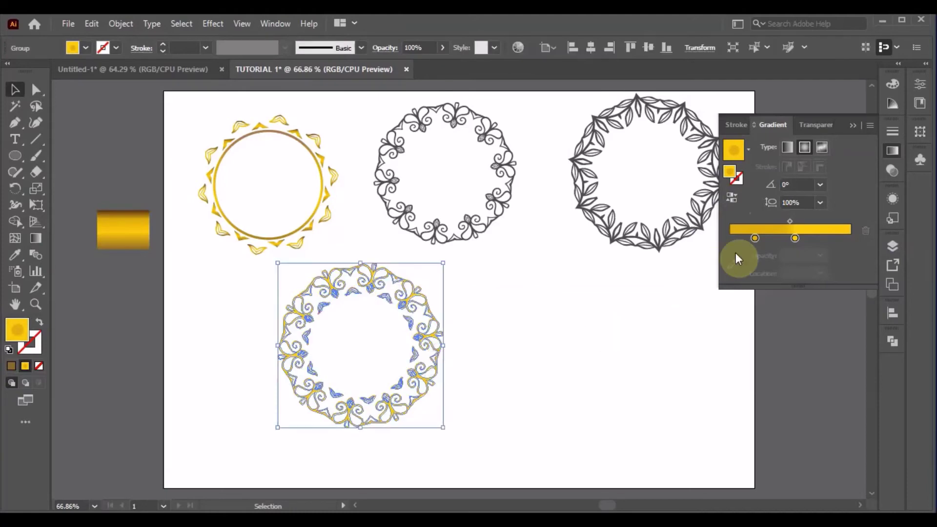
{"action": "left_click_drag", "start_coordinate": [756, 238], "coordinate": [723, 229]}
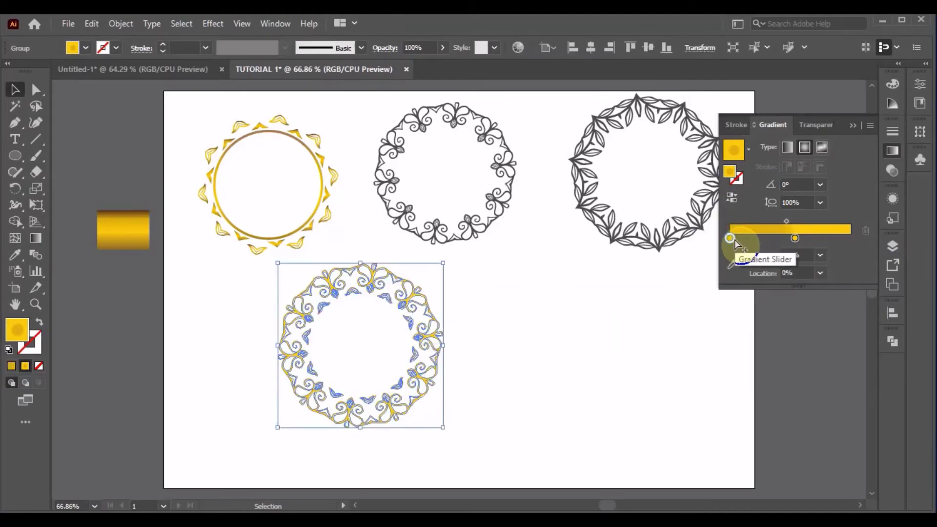
{"action": "left_click_drag", "start_coordinate": [734, 239], "coordinate": [861, 238]}
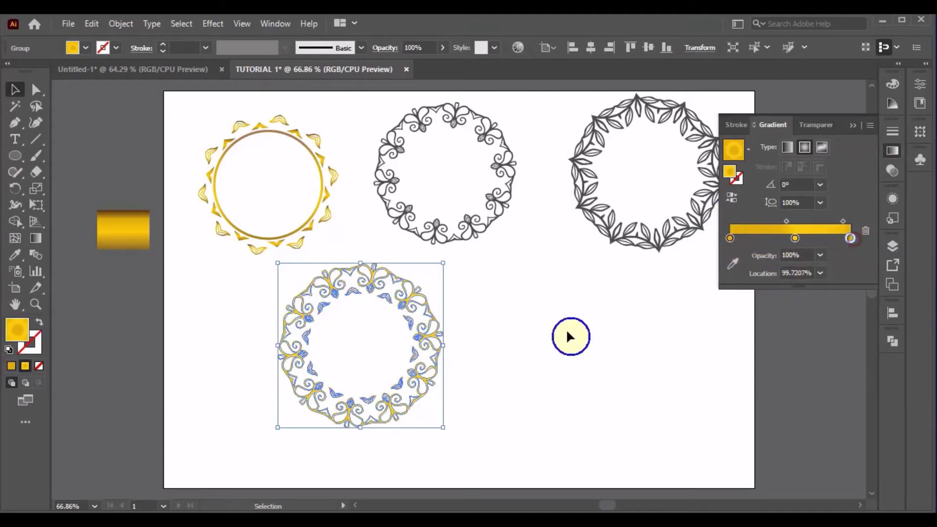
{"action": "left_click", "coordinate": [546, 313]}
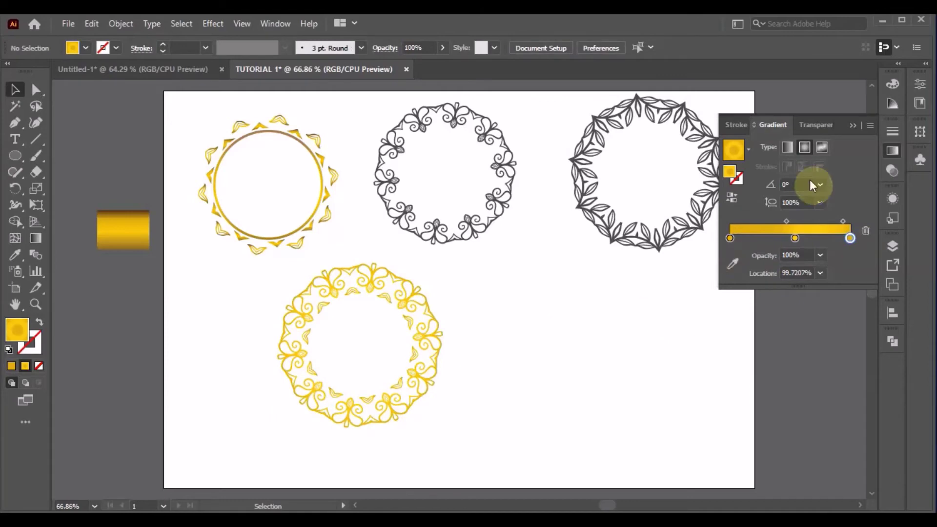
Step: Move the leaf wreath down to the lower right beside the floral wreath
{"action": "left_click_drag", "start_coordinate": [638, 242], "coordinate": [545, 376]}
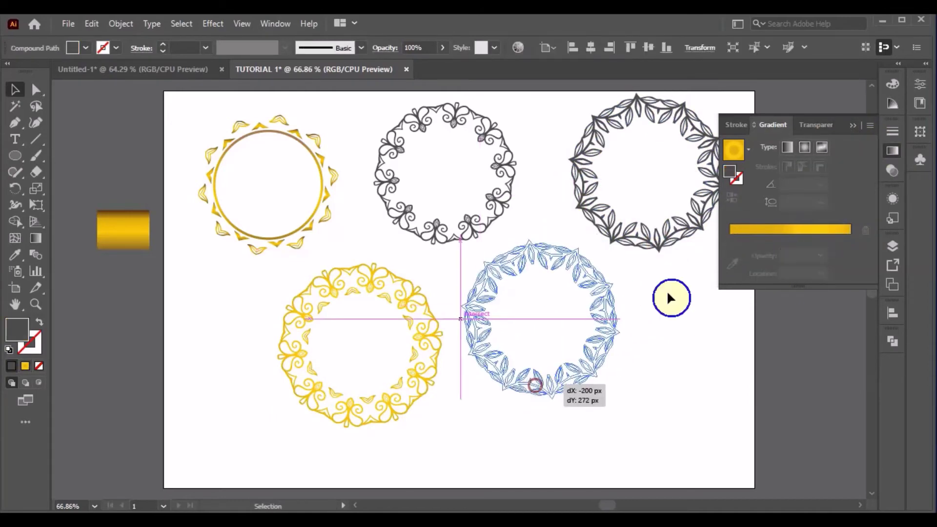
{"action": "left_click", "coordinate": [681, 278]}
{"action": "left_click", "coordinate": [602, 309]}
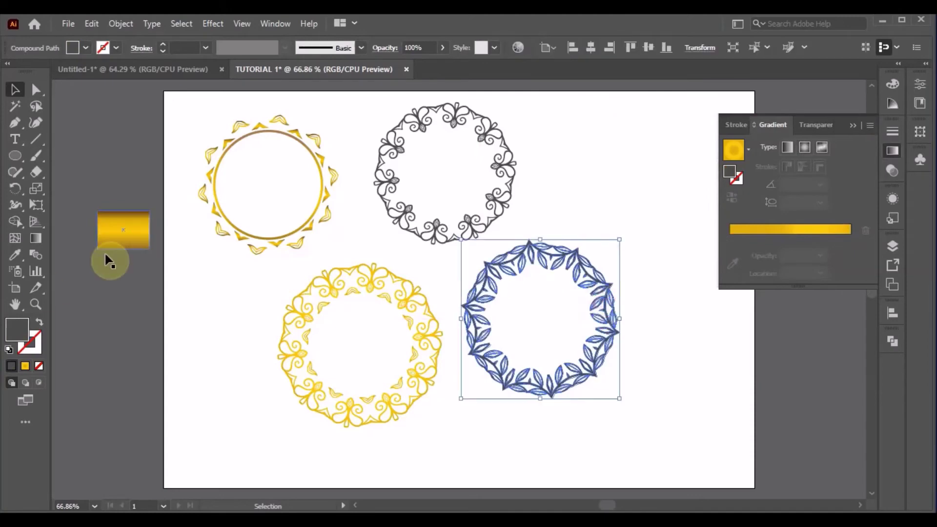
Step: Eyedropper the floral wreath's gold gradient onto the leaf wreath
{"action": "left_click", "coordinate": [15, 254]}
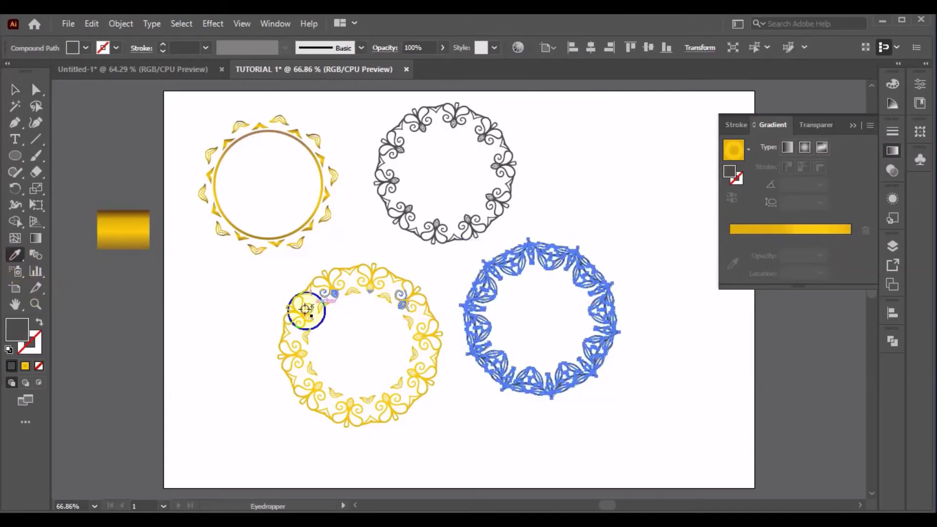
{"action": "left_click", "coordinate": [303, 311]}
{"action": "left_click_drag", "start_coordinate": [303, 311], "coordinate": [347, 225]}
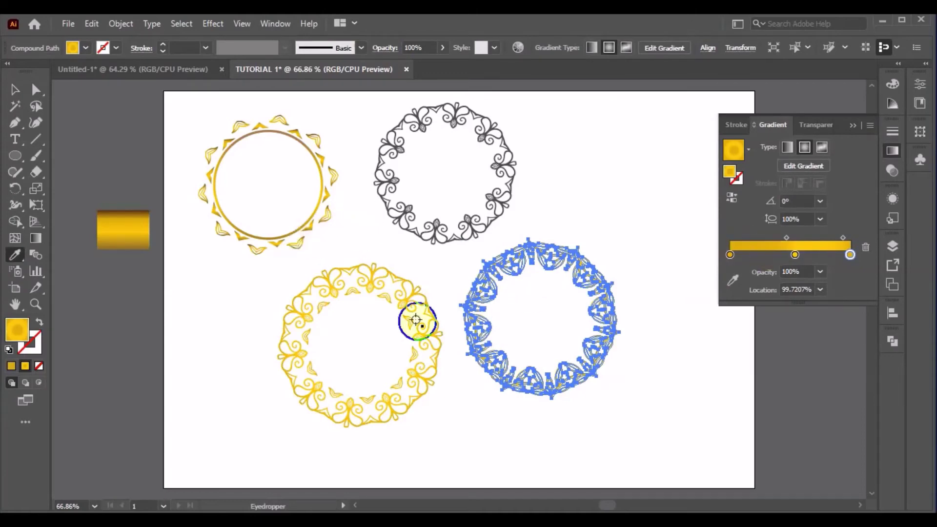
{"action": "left_click", "coordinate": [14, 93]}
{"action": "left_click", "coordinate": [456, 293]}
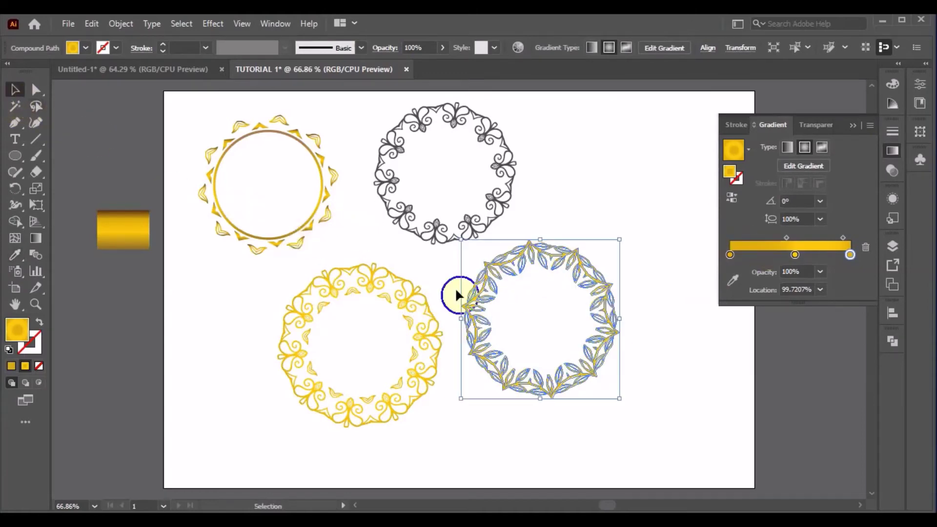
{"action": "left_click", "coordinate": [638, 353]}
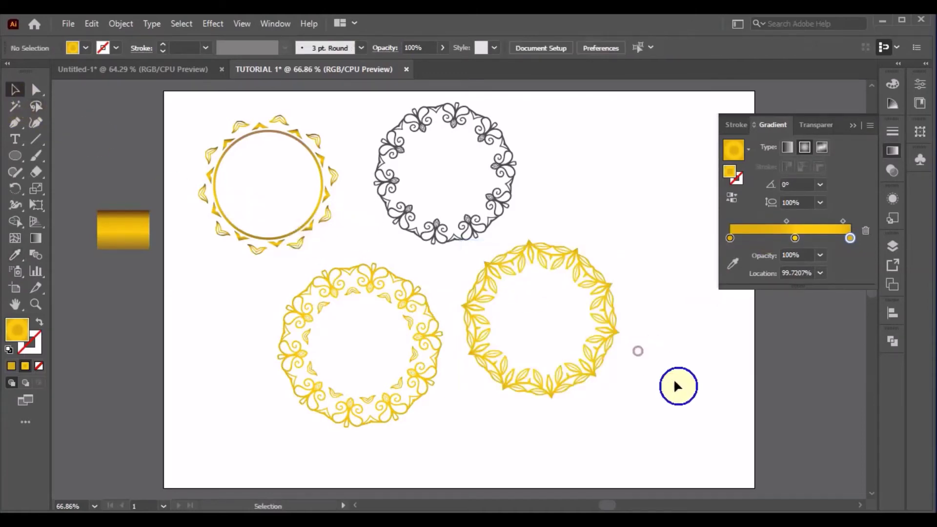
{"action": "left_click", "coordinate": [596, 385]}
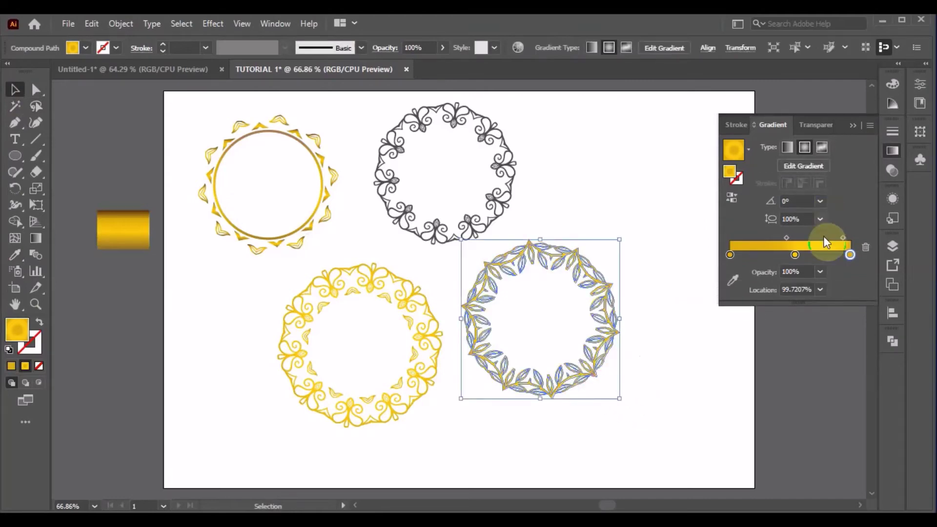
{"action": "left_click", "coordinate": [19, 251]}
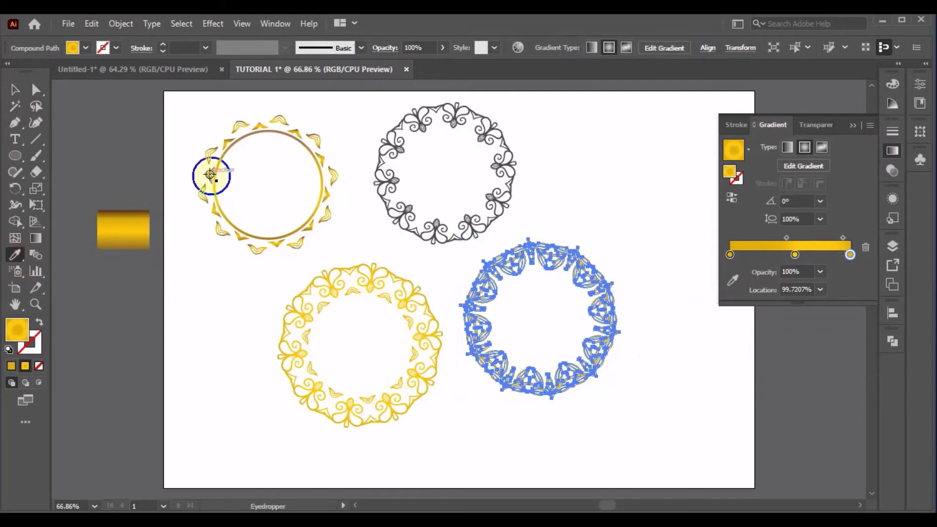
Step: Eyedropper the top-left ring's four-stop gold gradient onto the leaf wreath
{"action": "left_click", "coordinate": [206, 176]}
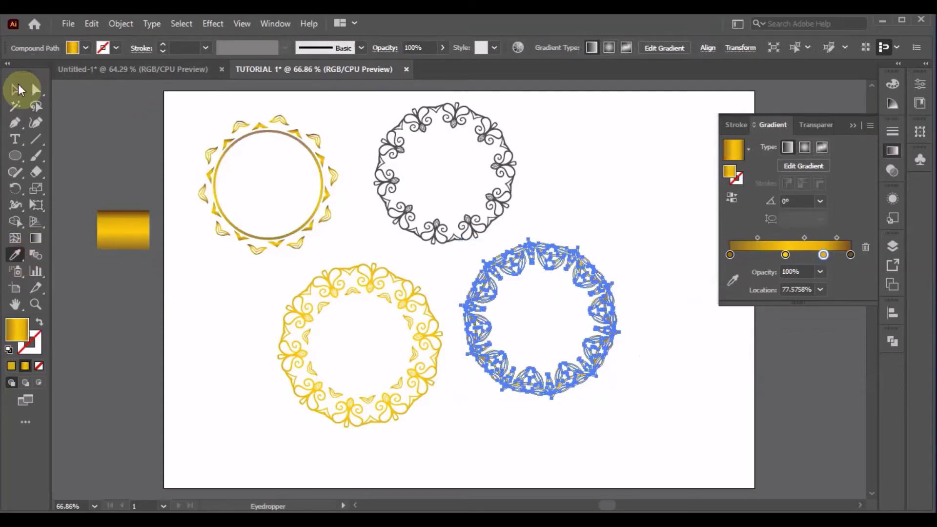
{"action": "left_click", "coordinate": [14, 90]}
{"action": "left_click", "coordinate": [659, 345]}
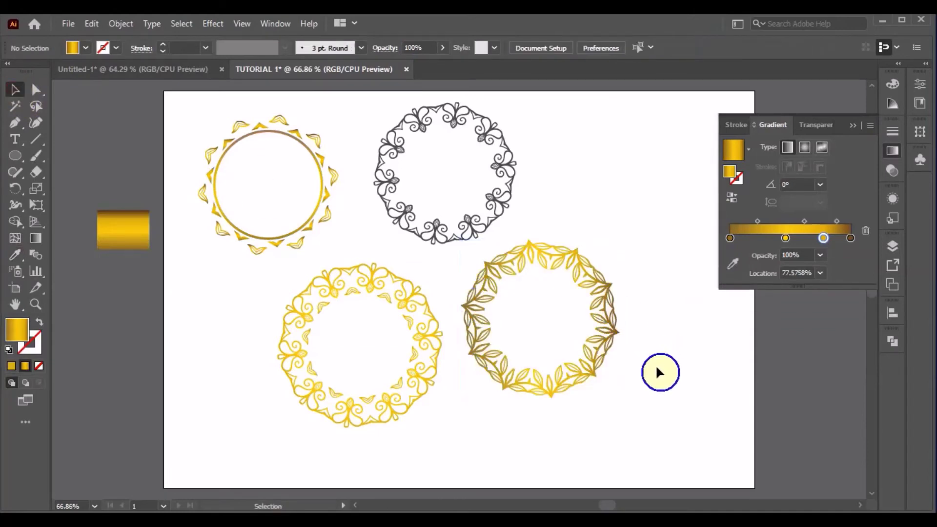
{"action": "left_click", "coordinate": [597, 373]}
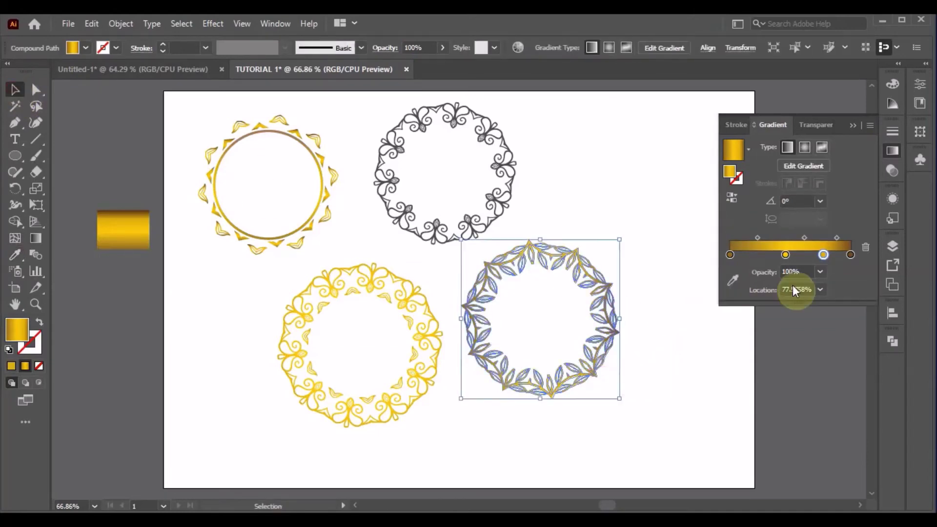
Step: Set the leaf wreath's gradient angle to 90°, gold at top to brown below
{"action": "left_click", "coordinate": [850, 254]}
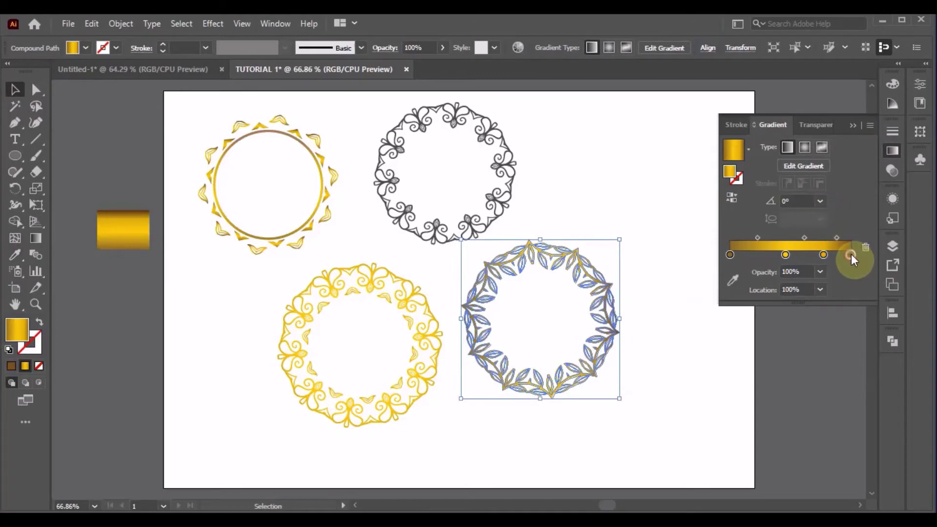
{"action": "double_click", "coordinate": [851, 255]}
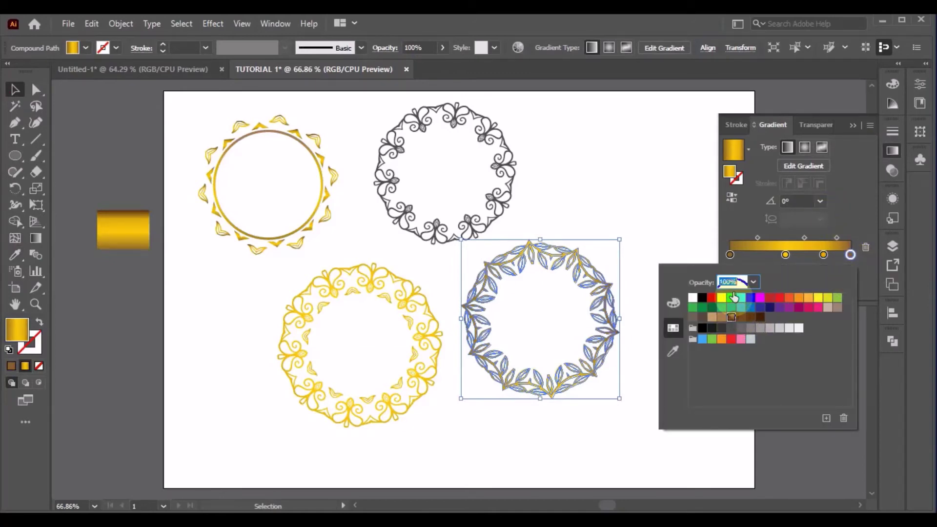
{"action": "left_click", "coordinate": [680, 202]}
{"action": "left_click", "coordinate": [674, 202]}
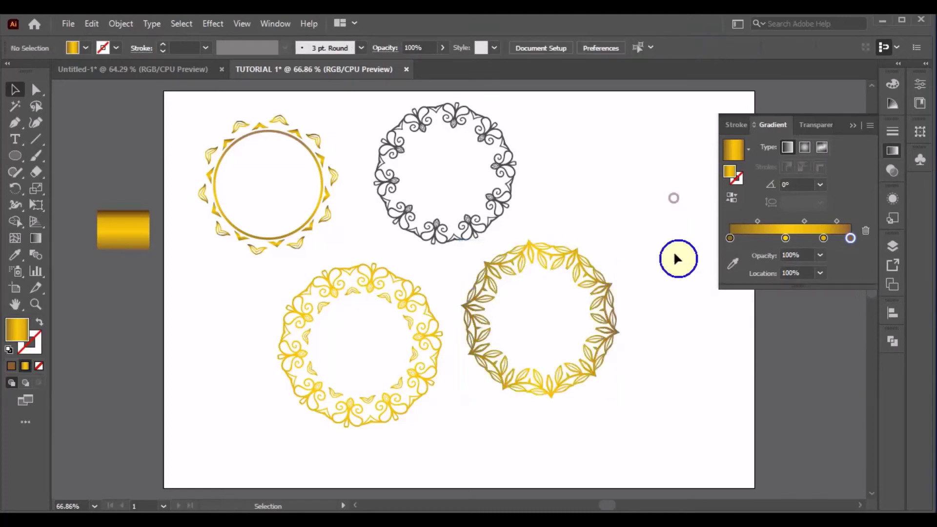
{"action": "left_click", "coordinate": [614, 338]}
{"action": "left_click", "coordinate": [820, 201]}
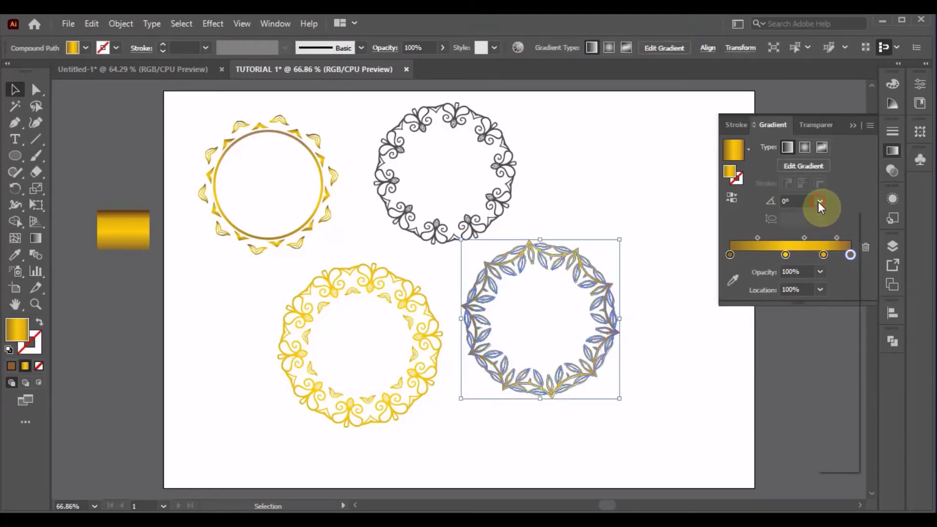
{"action": "left_click", "coordinate": [829, 275]}
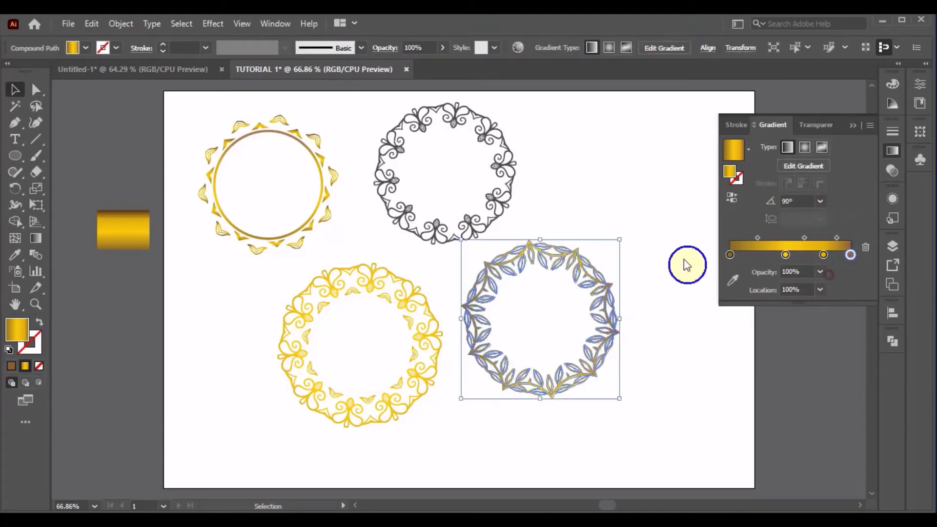
{"action": "left_click", "coordinate": [588, 193]}
{"action": "left_click", "coordinate": [609, 352]}
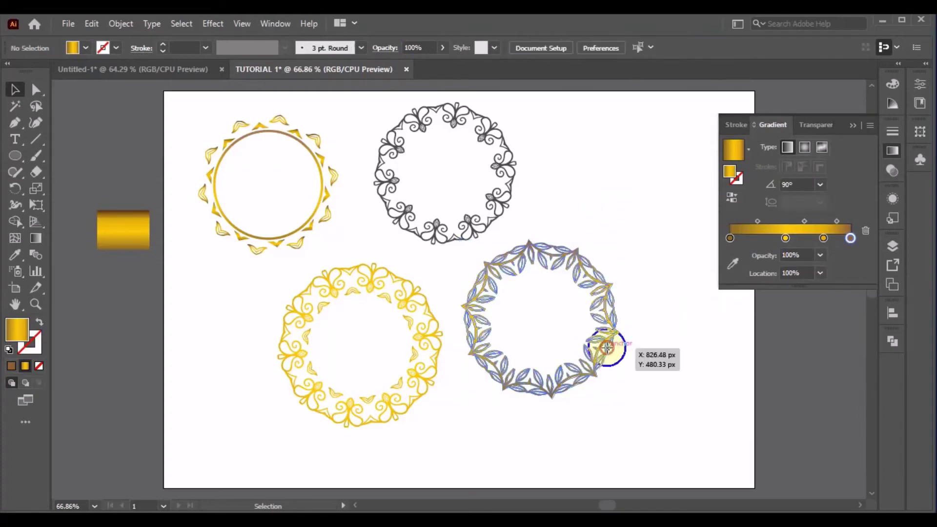
{"action": "left_click", "coordinate": [603, 228]}
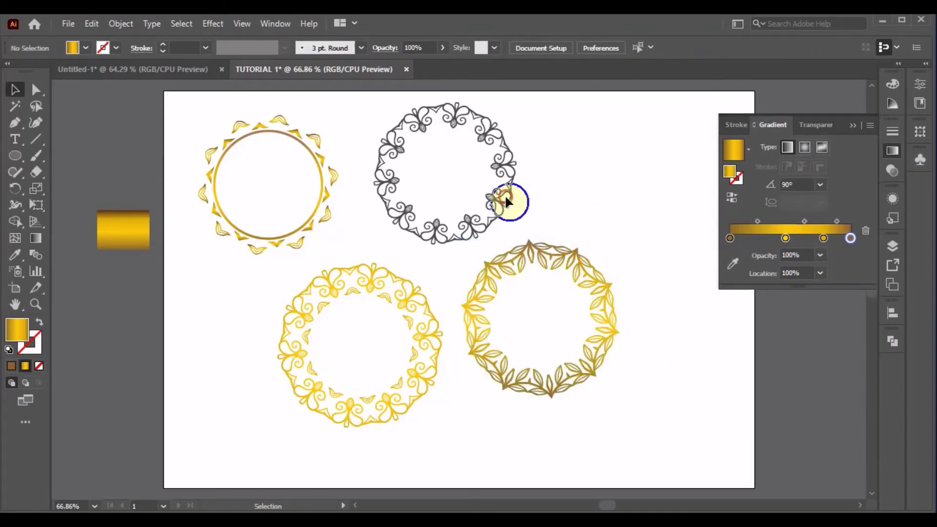
Step: Select the top-middle dark wreath and open the Swatch Libraries list from the Fill swatches
{"action": "left_click", "coordinate": [486, 210]}
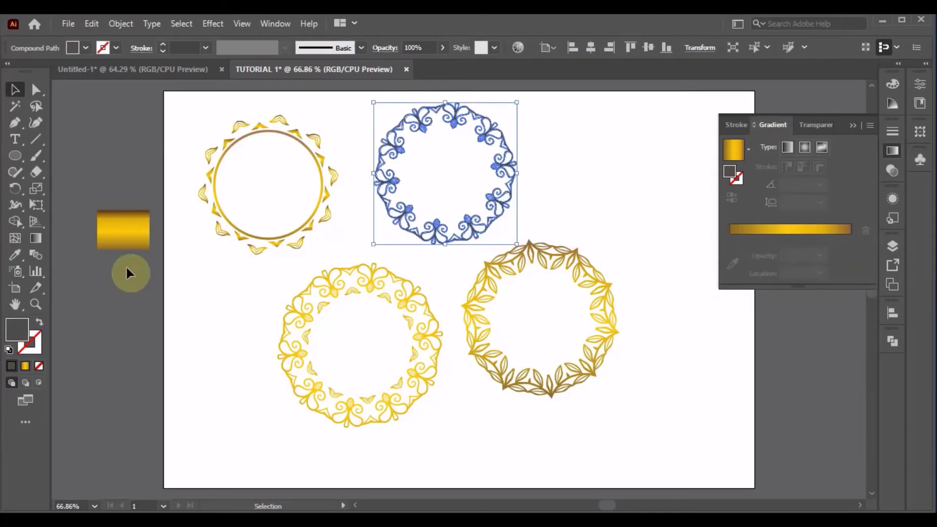
{"action": "left_click", "coordinate": [81, 49]}
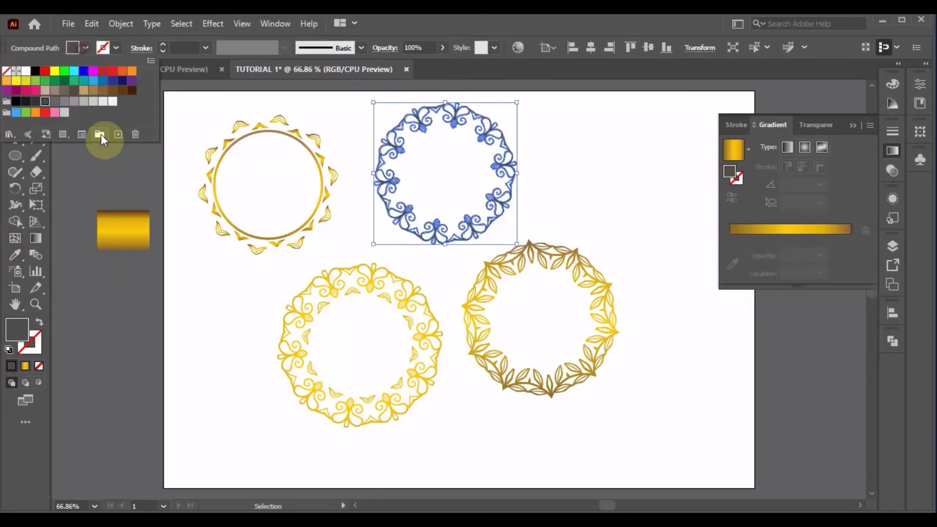
{"action": "left_click", "coordinate": [17, 134]}
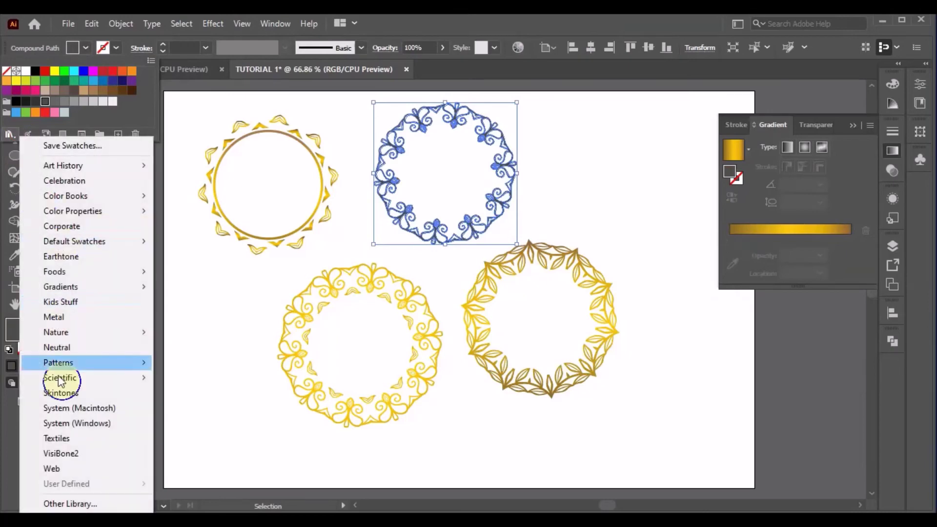
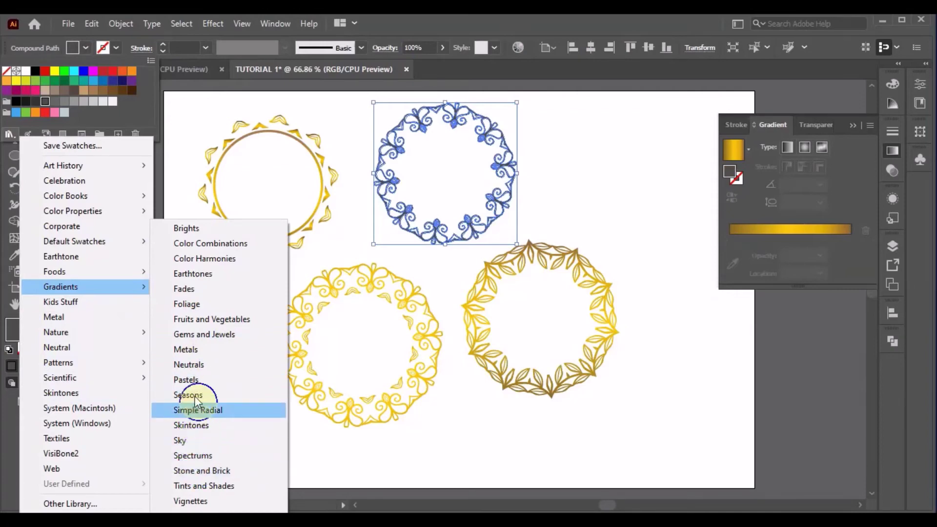
Step: Open the Metals gradient swatch library and place it at the lower left beside the artwork
{"action": "left_click", "coordinate": [195, 351]}
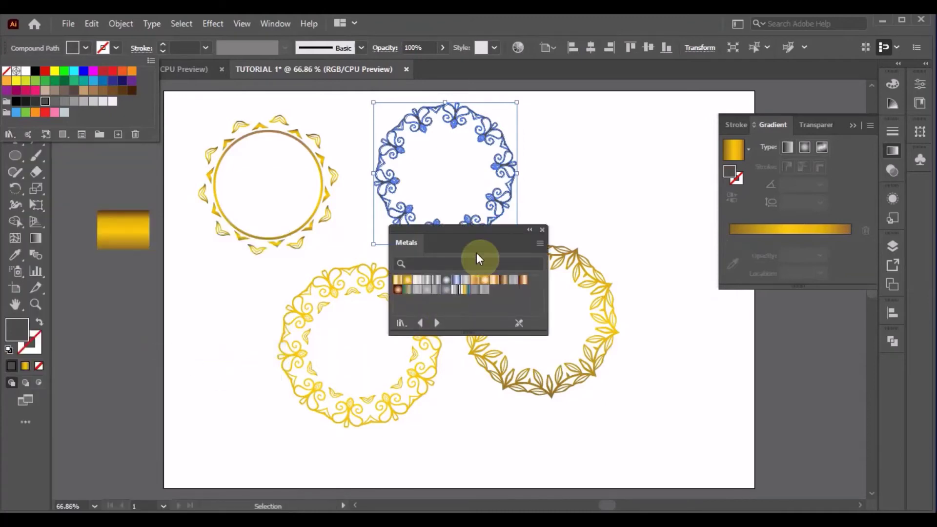
{"action": "left_click", "coordinate": [480, 236]}
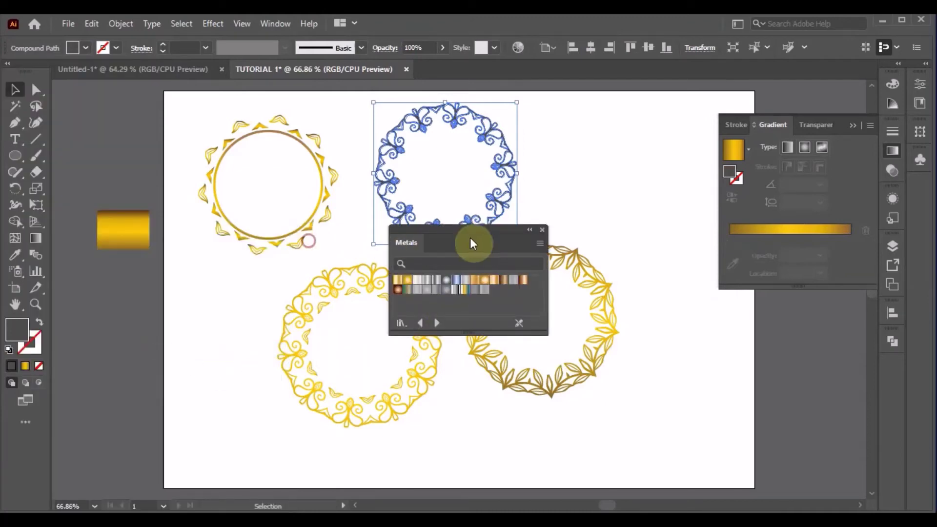
{"action": "left_click_drag", "start_coordinate": [476, 239], "coordinate": [190, 273]}
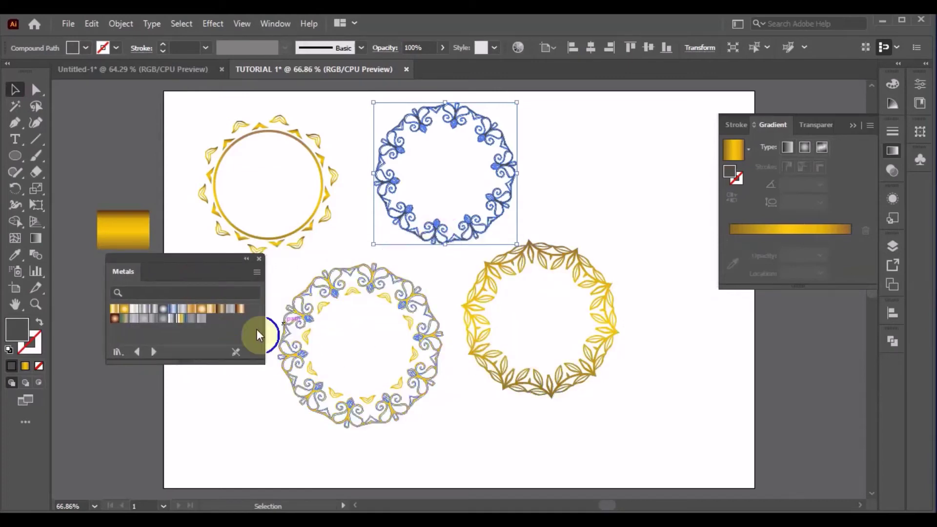
Step: Fill the top ring with a silver Metals gradient and the leaf wreath with the first gold Metals swatch
{"action": "left_click", "coordinate": [182, 309]}
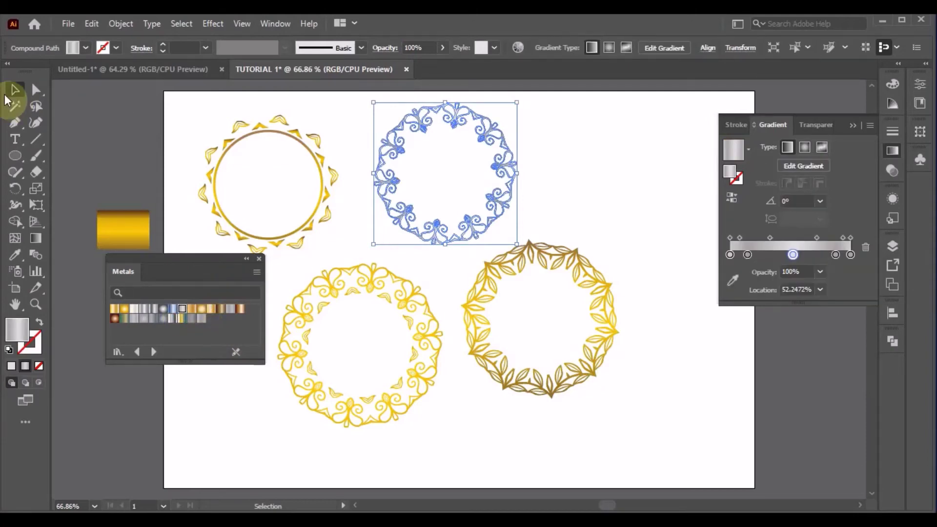
{"action": "left_click", "coordinate": [111, 124]}
{"action": "left_click", "coordinate": [508, 370]}
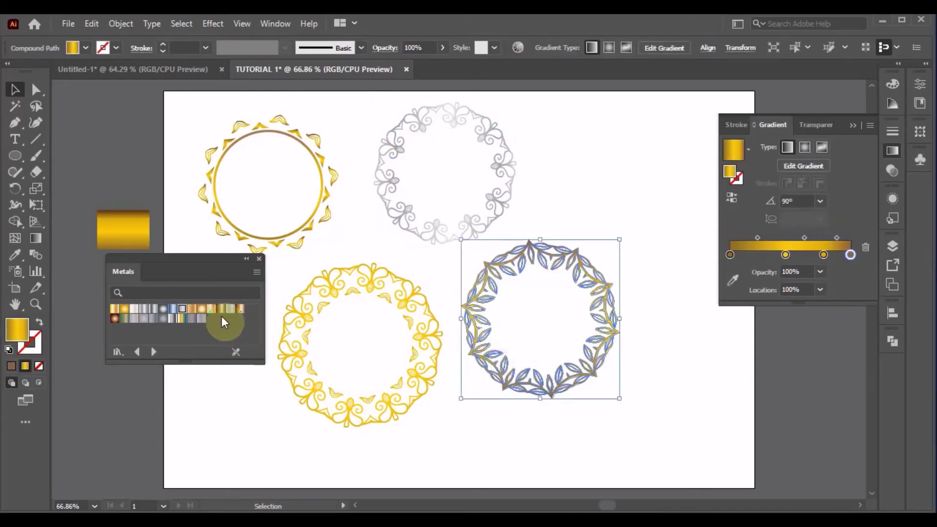
{"action": "left_click", "coordinate": [114, 309]}
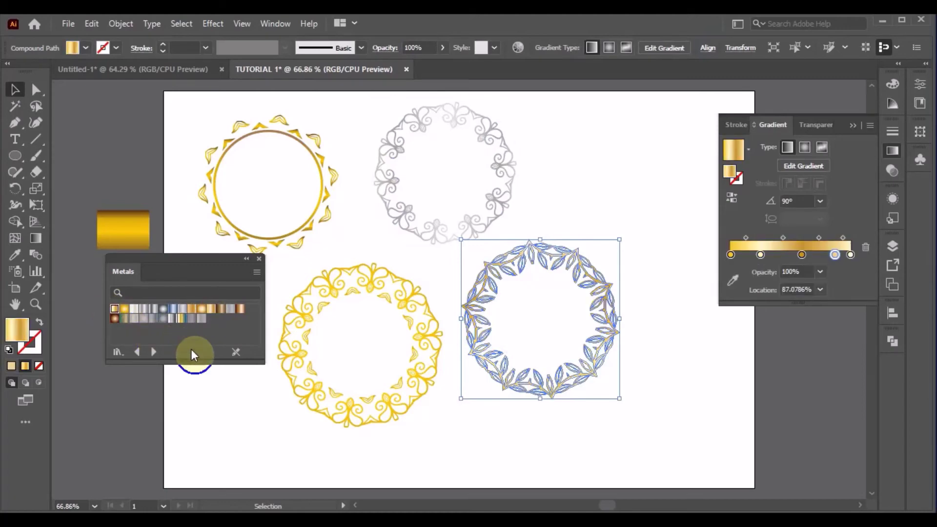
{"action": "left_click", "coordinate": [136, 134]}
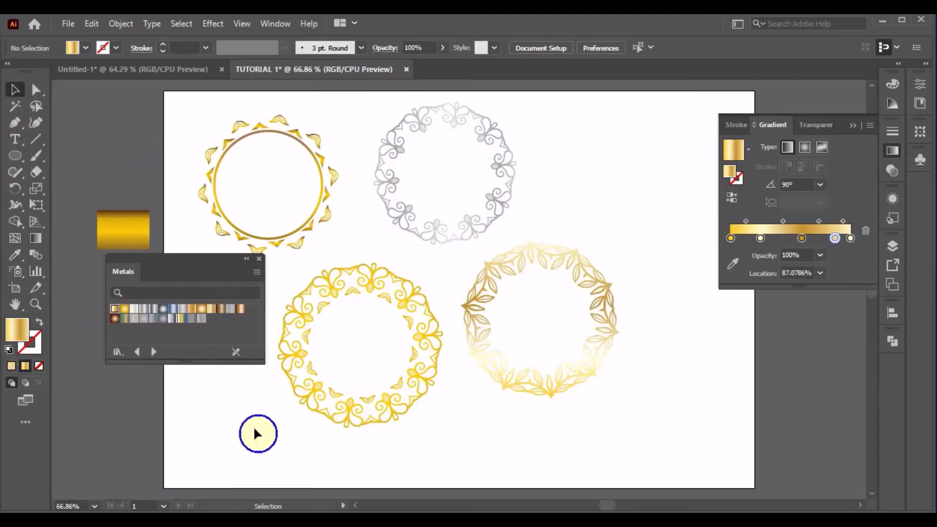
Step: Browse via Gems and Jewels to Fruits and Vegetables and apply its yellow multi-stop gradient to the leaf wreath
{"action": "left_click", "coordinate": [532, 390]}
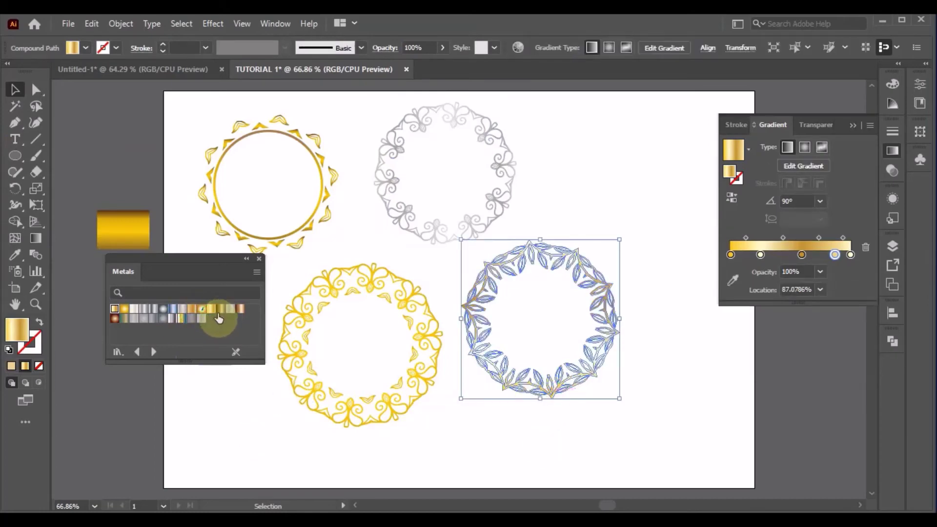
{"action": "left_click", "coordinate": [174, 350]}
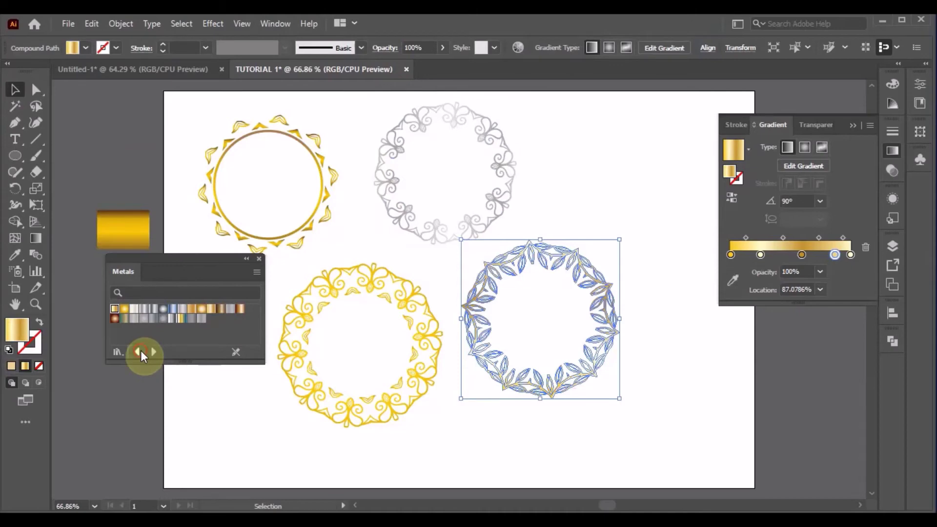
{"action": "left_click", "coordinate": [140, 351]}
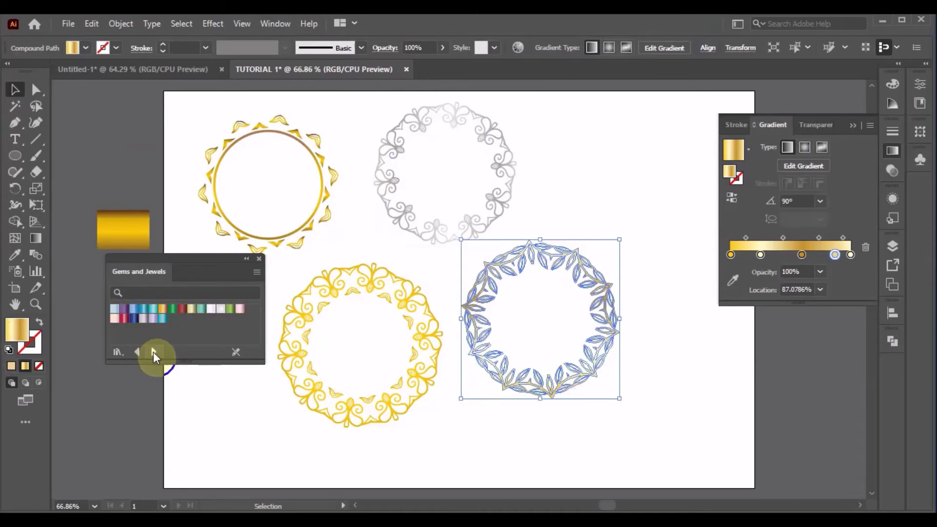
{"action": "left_click", "coordinate": [163, 309]}
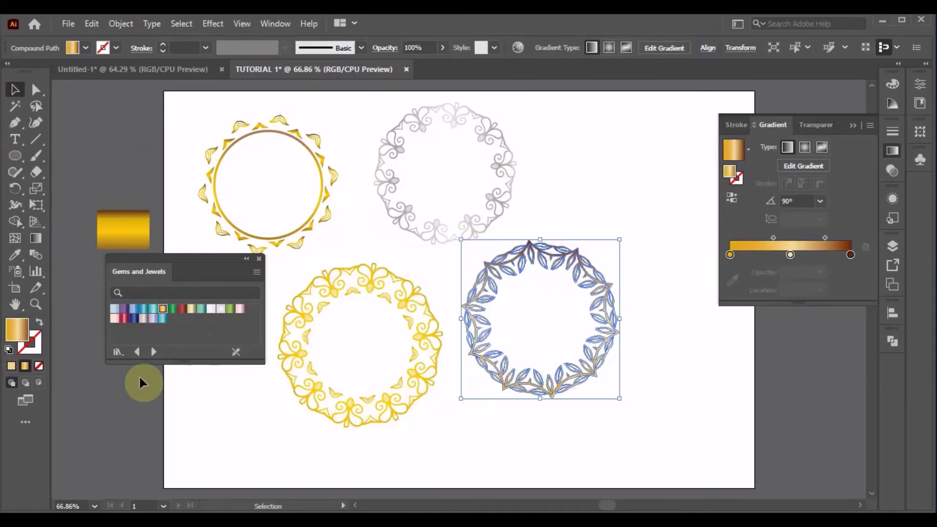
{"action": "left_click", "coordinate": [153, 352]}
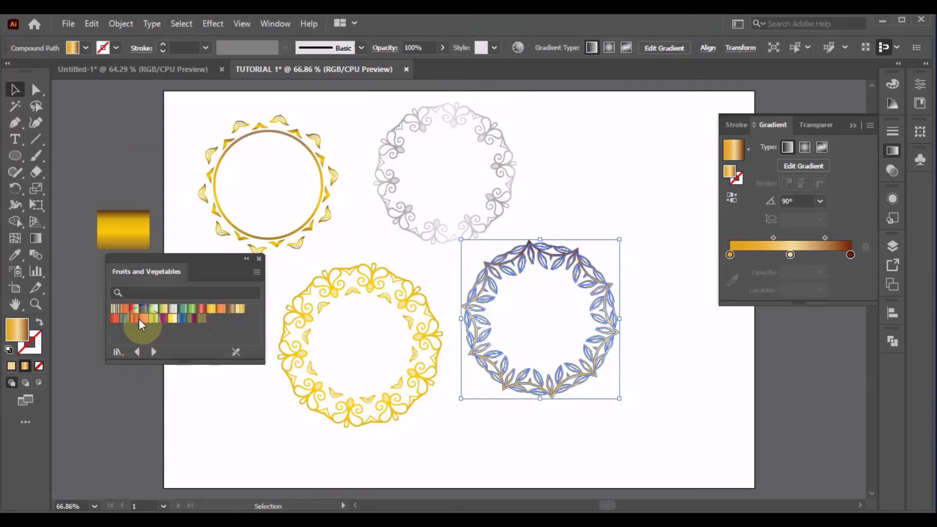
{"action": "left_click", "coordinate": [213, 312]}
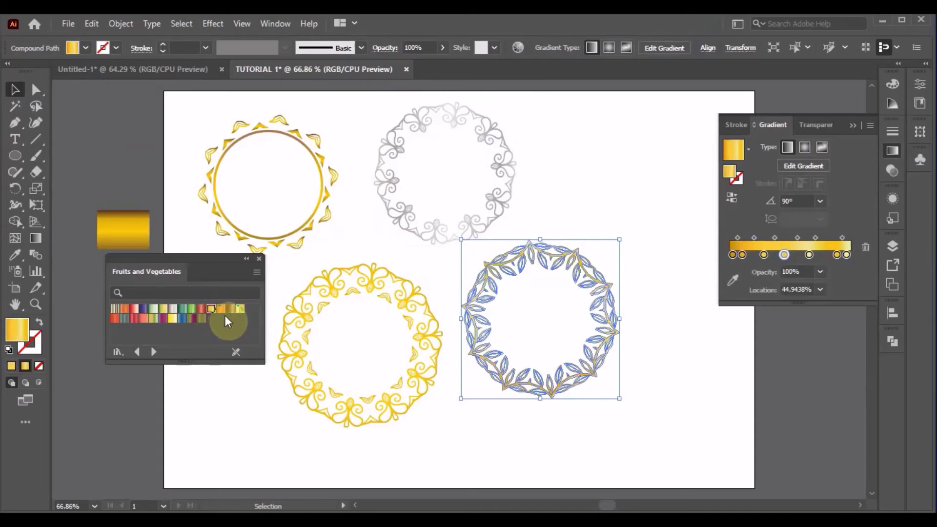
{"action": "left_click", "coordinate": [87, 116]}
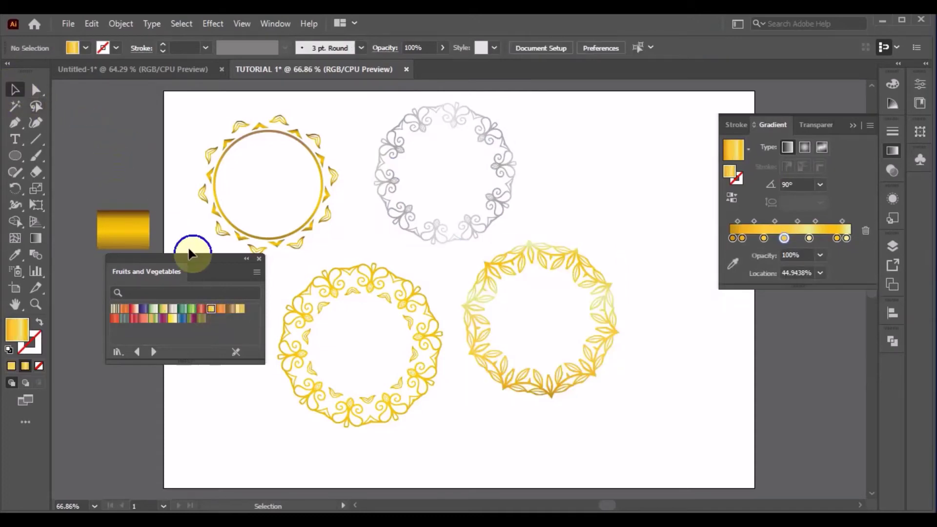
Step: Delete a right-side stop from the wreath's yellow gradient and shift a neighbouring stop to about 24%
{"action": "left_click_drag", "start_coordinate": [195, 257], "coordinate": [146, 298]}
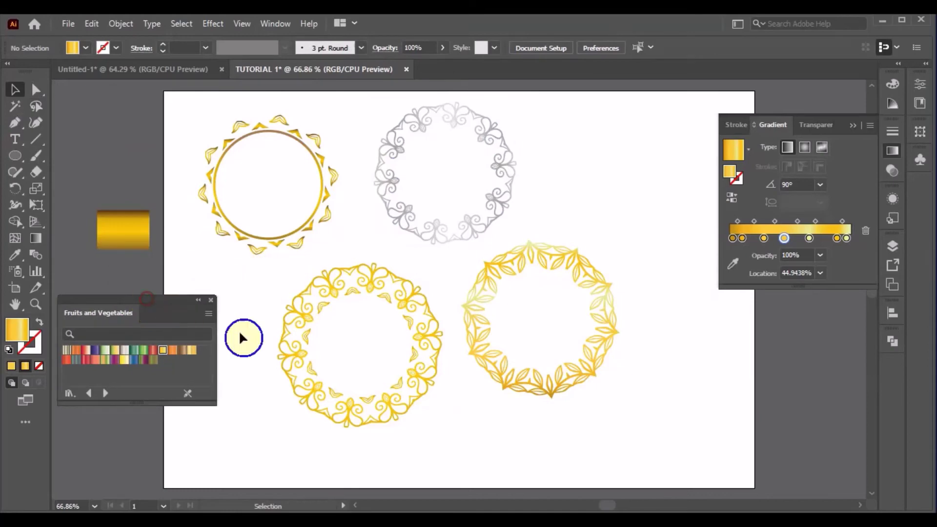
{"action": "left_click", "coordinate": [501, 384]}
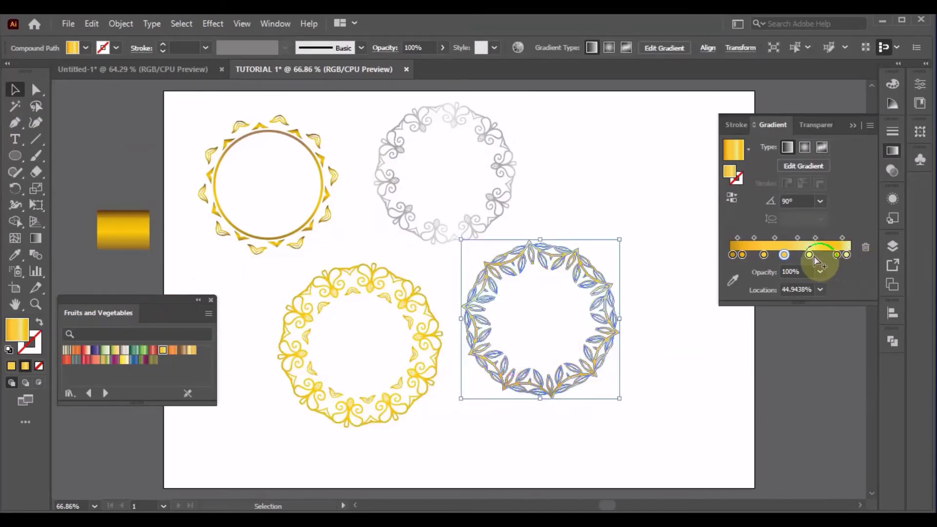
{"action": "left_click", "coordinate": [810, 256]}
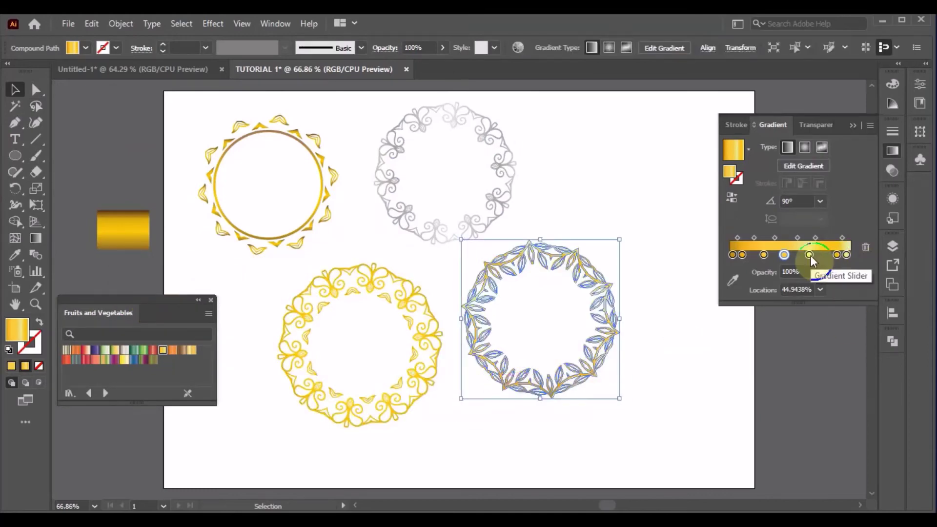
{"action": "left_click", "coordinate": [863, 248]}
{"action": "mouse_move", "coordinate": [786, 254]}
{"action": "left_mouse_down"}
{"action": "mouse_move", "coordinate": [807, 254]}
{"action": "mouse_move", "coordinate": [764, 254]}
{"action": "left_mouse_up"}
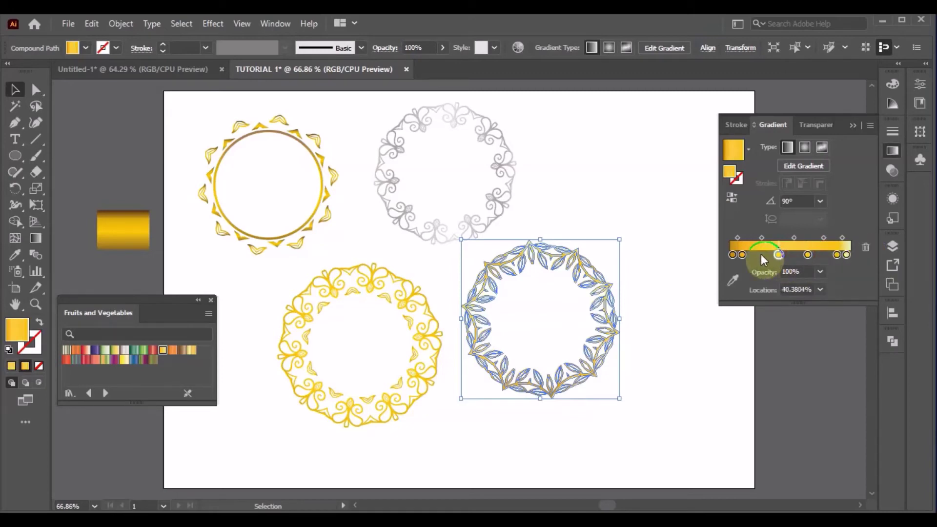
{"action": "left_click_drag", "start_coordinate": [742, 256], "coordinate": [760, 255]}
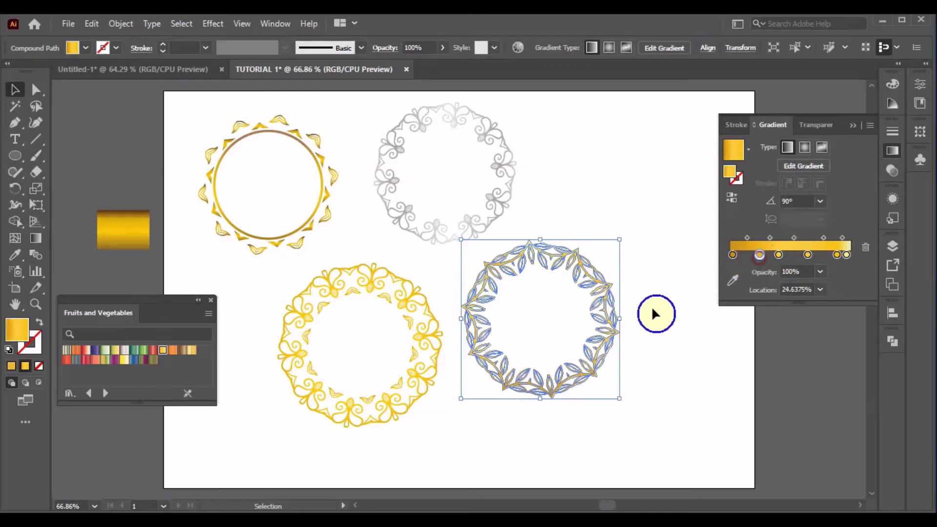
{"action": "left_click", "coordinate": [652, 333]}
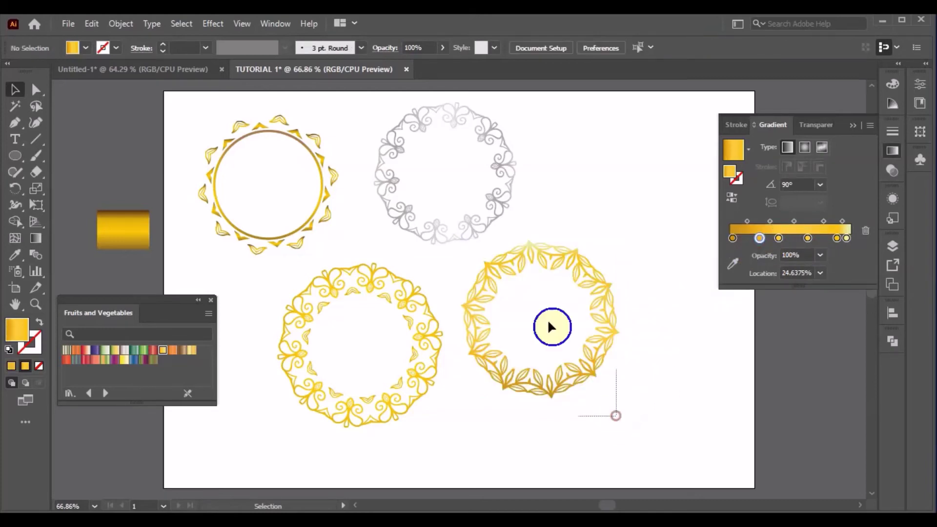
Step: Delete the gradient's end stop and push the remaining end stop to the far right
{"action": "left_click_drag", "start_coordinate": [617, 418], "coordinate": [552, 326]}
{"action": "left_click", "coordinate": [850, 253]}
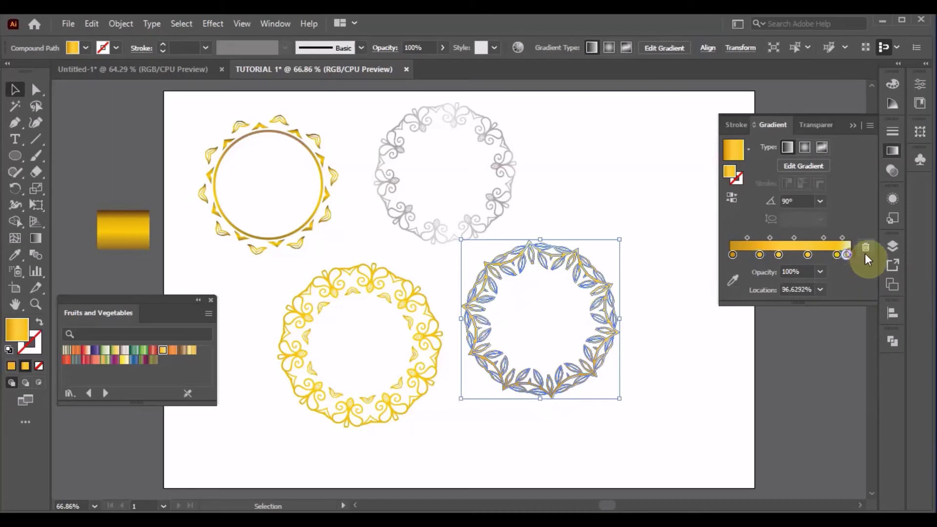
{"action": "left_click", "coordinate": [865, 249]}
{"action": "left_click_drag", "start_coordinate": [837, 256], "coordinate": [851, 255]}
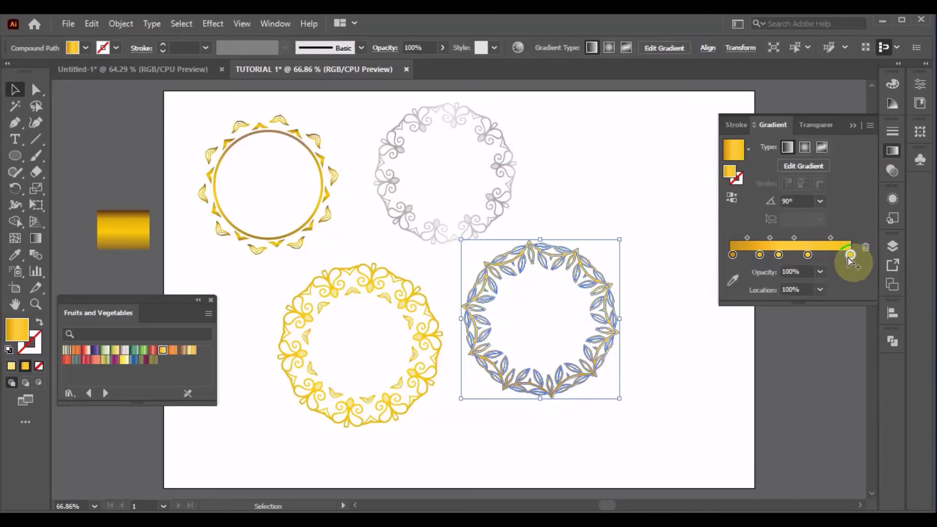
{"action": "mouse_move", "coordinate": [778, 254]}
{"action": "left_mouse_down"}
{"action": "mouse_move", "coordinate": [816, 255]}
{"action": "mouse_move", "coordinate": [801, 255]}
{"action": "left_mouse_up"}
Step: Make the leaf wreath's gradient radial with a 90° angle
{"action": "left_click", "coordinate": [790, 255]}
{"action": "left_click", "coordinate": [805, 147]}
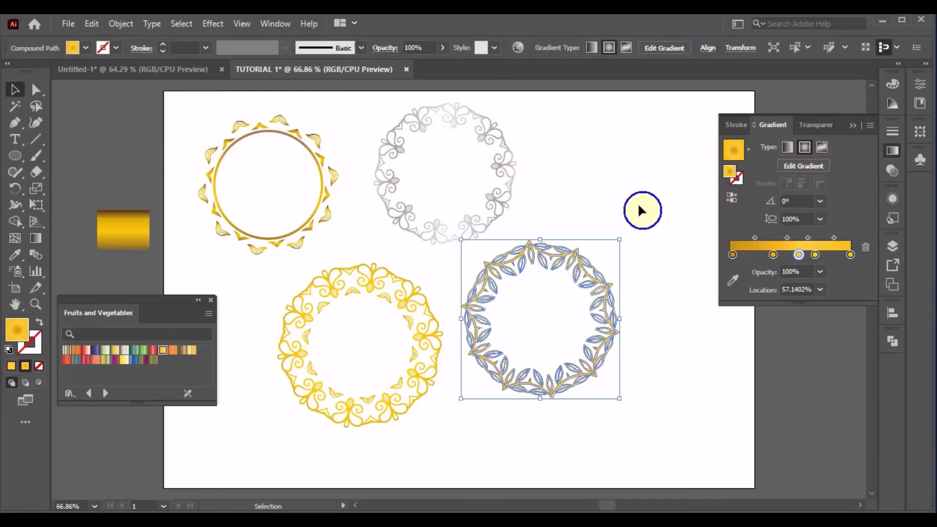
{"action": "left_click", "coordinate": [820, 201]}
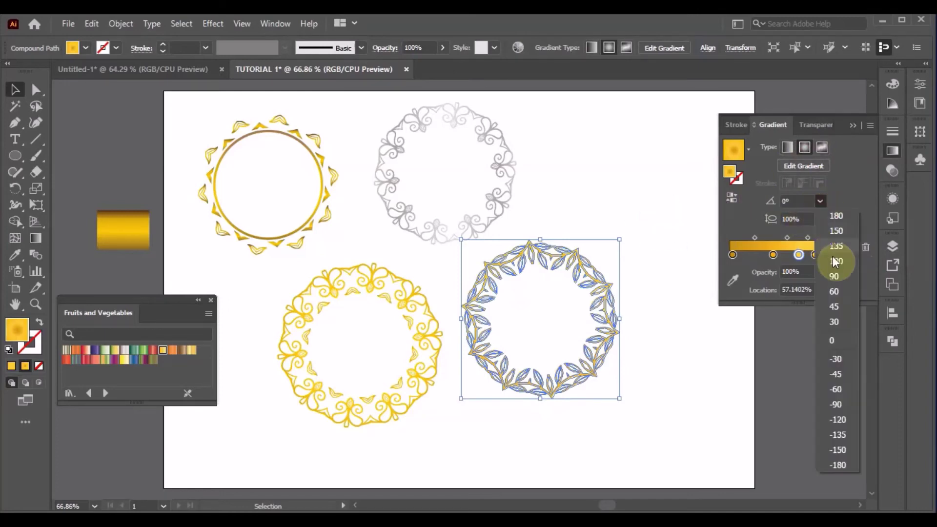
{"action": "left_click", "coordinate": [835, 277]}
{"action": "left_click", "coordinate": [622, 213]}
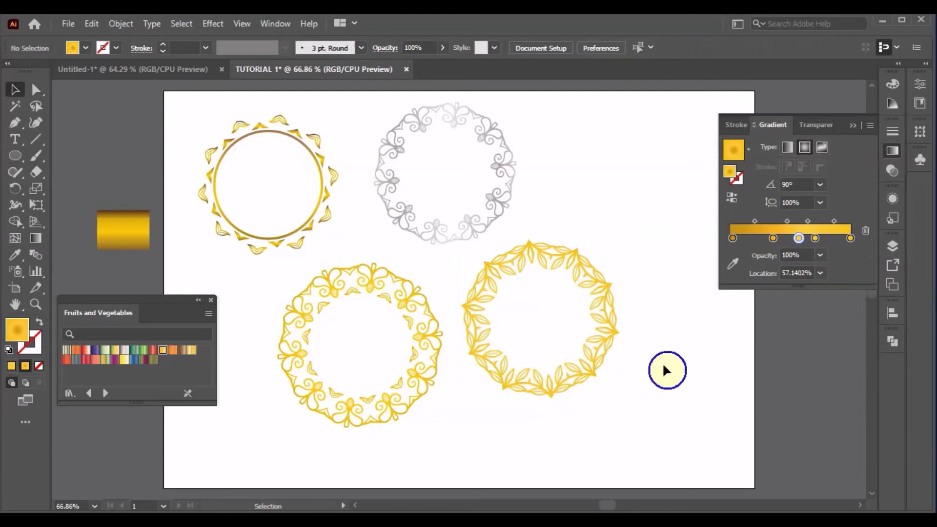
Step: Collapse the Gradient panel and select the silver top ring
{"action": "left_click_drag", "start_coordinate": [647, 399], "coordinate": [576, 337]}
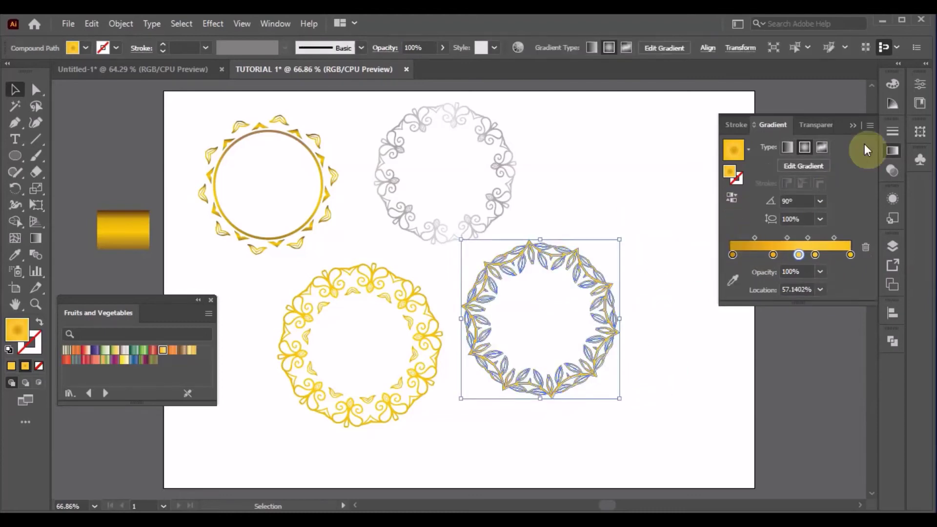
{"action": "left_click", "coordinate": [857, 127]}
{"action": "left_click", "coordinate": [665, 180]}
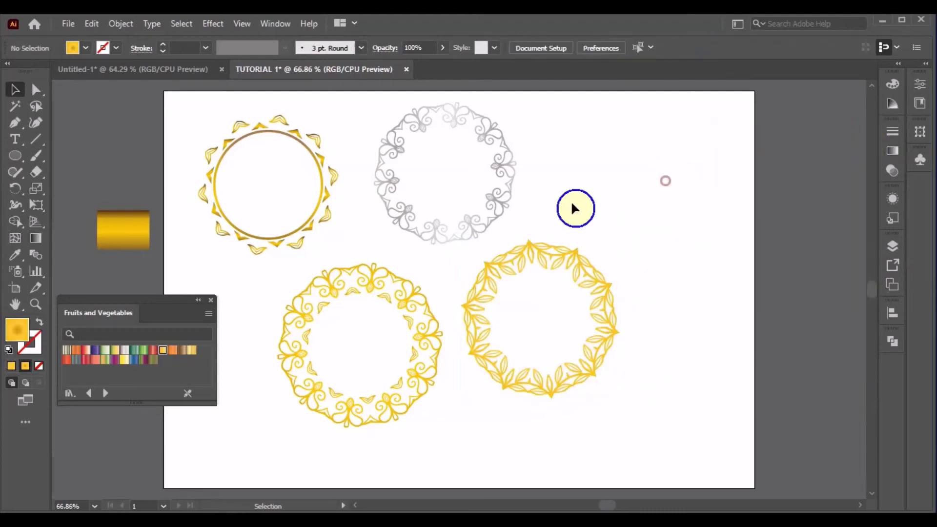
{"action": "left_click", "coordinate": [495, 220]}
Step: Shift the silver and bottom-left gold wreaths rightward and close the Fruits and Vegetables library
{"action": "left_click_drag", "start_coordinate": [495, 220], "coordinate": [577, 214]}
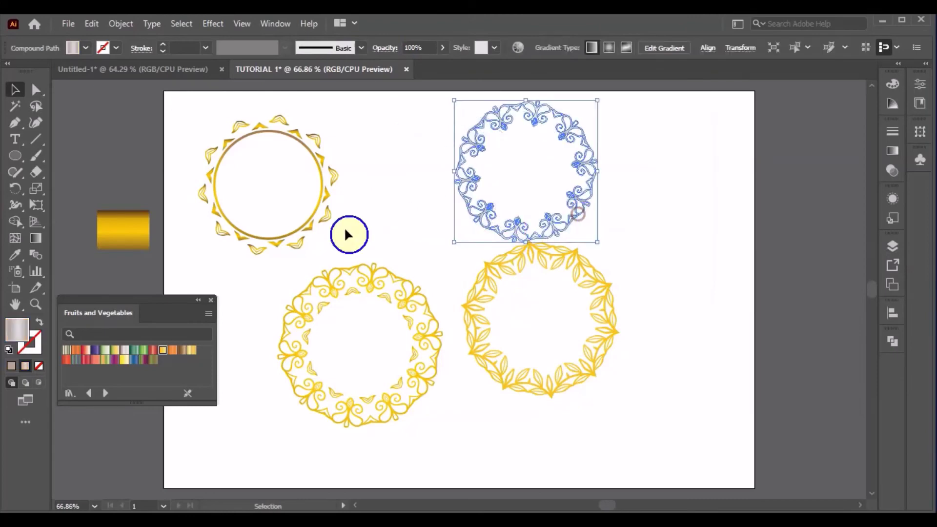
{"action": "left_click_drag", "start_coordinate": [328, 263], "coordinate": [410, 280]}
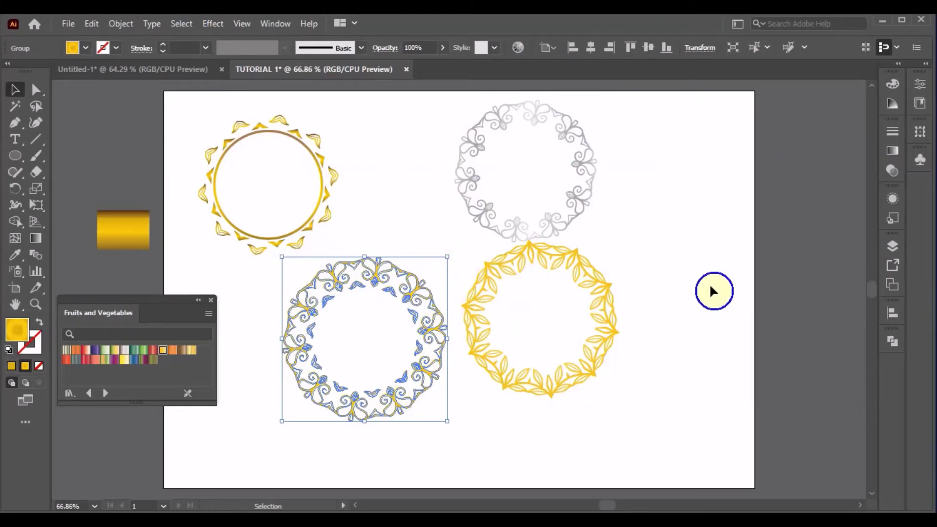
{"action": "left_click", "coordinate": [239, 283]}
{"action": "left_click", "coordinate": [210, 300]}
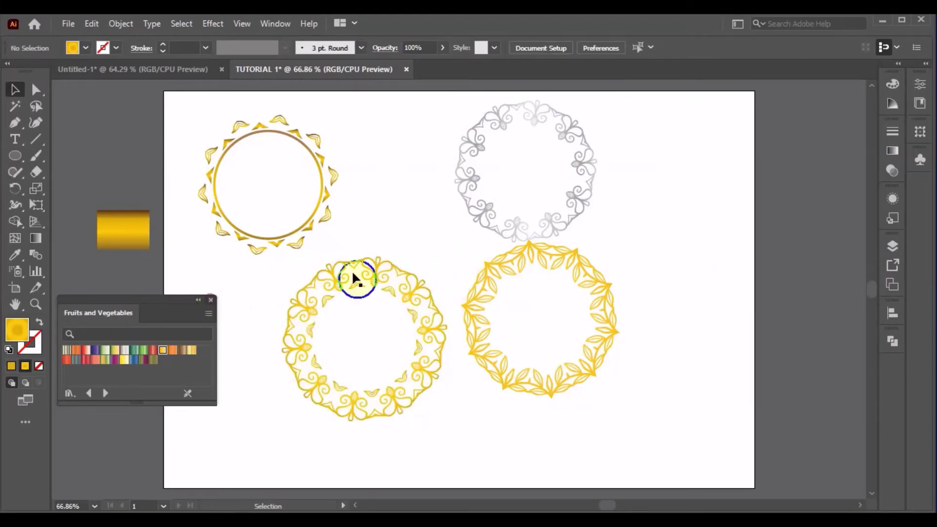
Step: Resize and reposition the bottom-left wreath, and move the leafy wreath right and down
{"action": "left_click", "coordinate": [382, 277]}
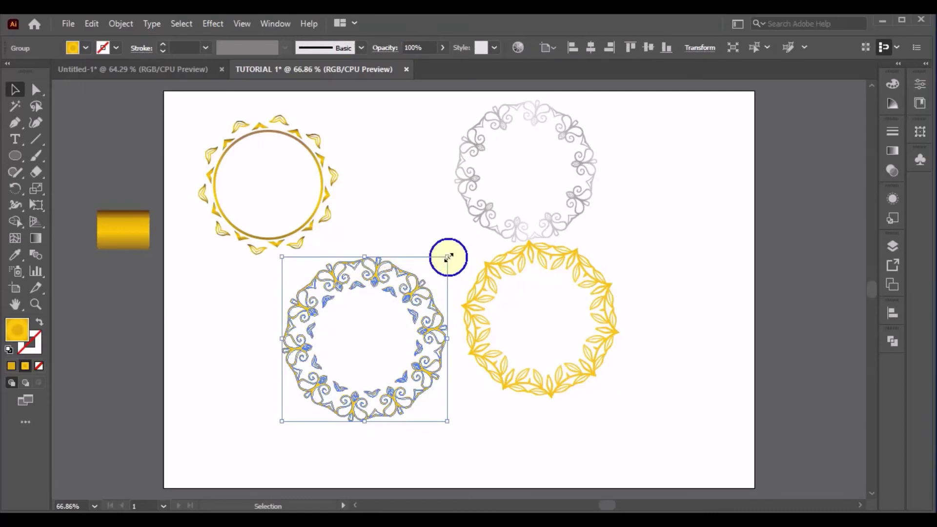
{"action": "left_click_drag", "start_coordinate": [448, 257], "coordinate": [436, 263]}
{"action": "left_click", "coordinate": [646, 281]}
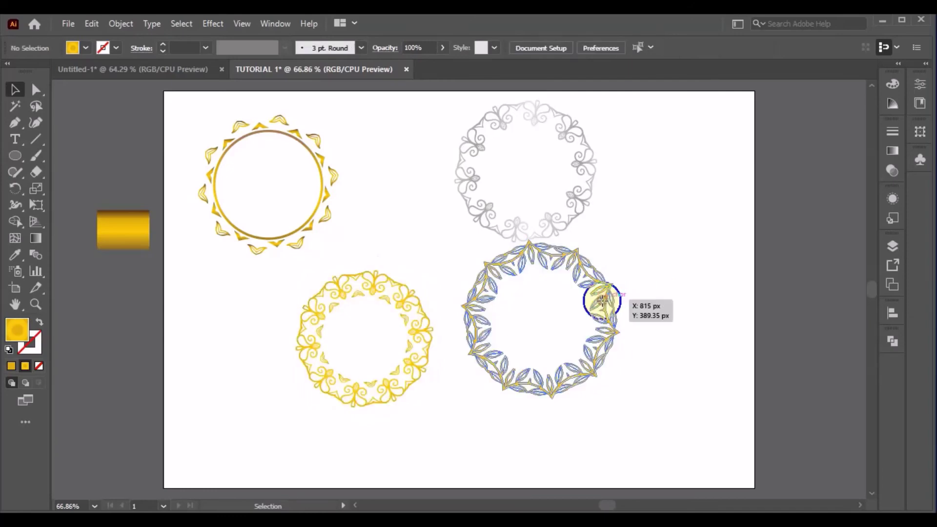
{"action": "left_click_drag", "start_coordinate": [602, 301], "coordinate": [637, 324]}
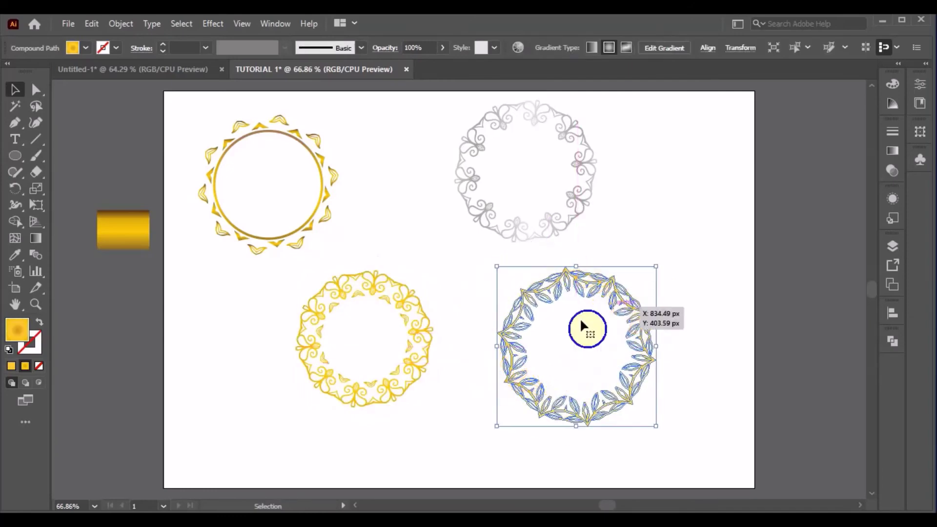
{"action": "left_click", "coordinate": [408, 365]}
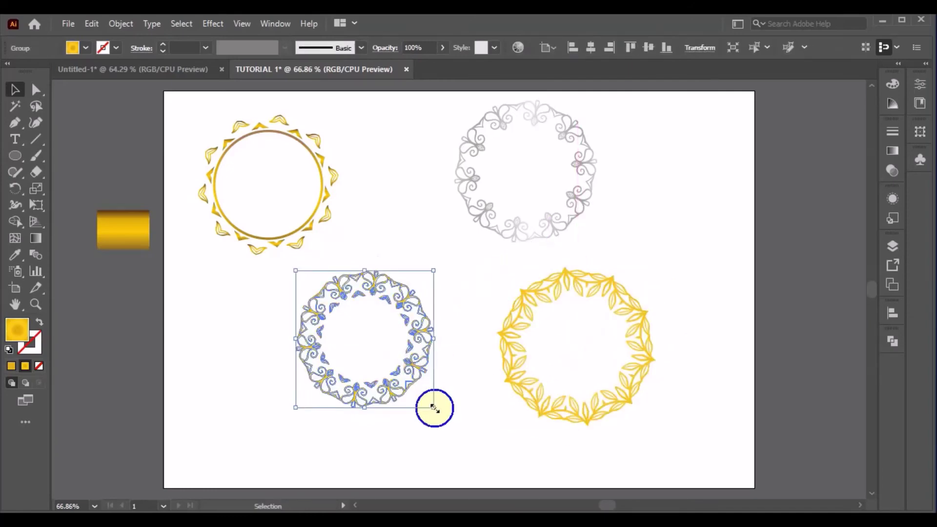
{"action": "left_click_drag", "start_coordinate": [435, 408], "coordinate": [448, 418]}
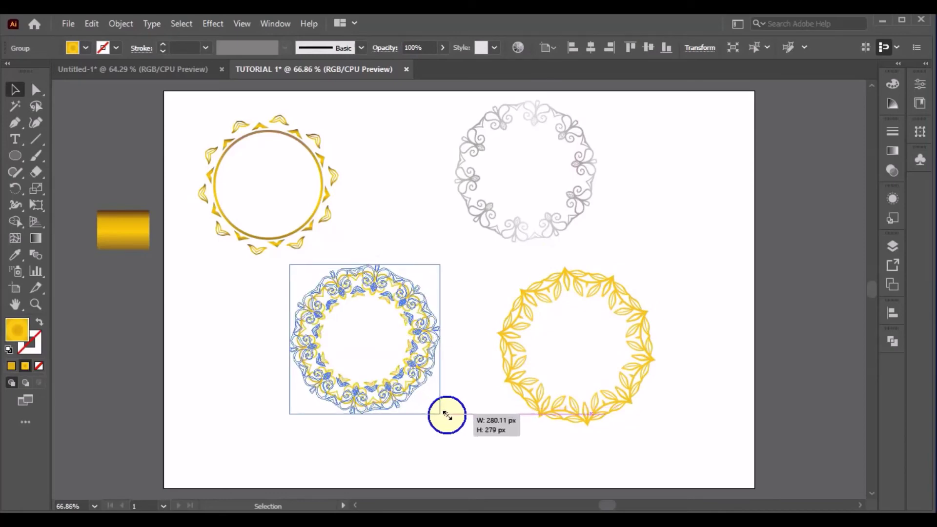
{"action": "left_click", "coordinate": [491, 423]}
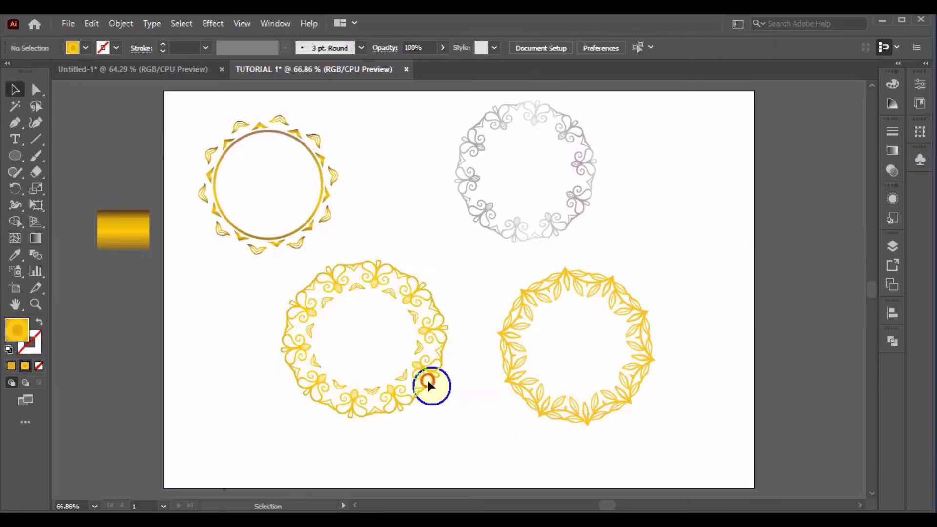
{"action": "left_click_drag", "start_coordinate": [440, 355], "coordinate": [441, 342]}
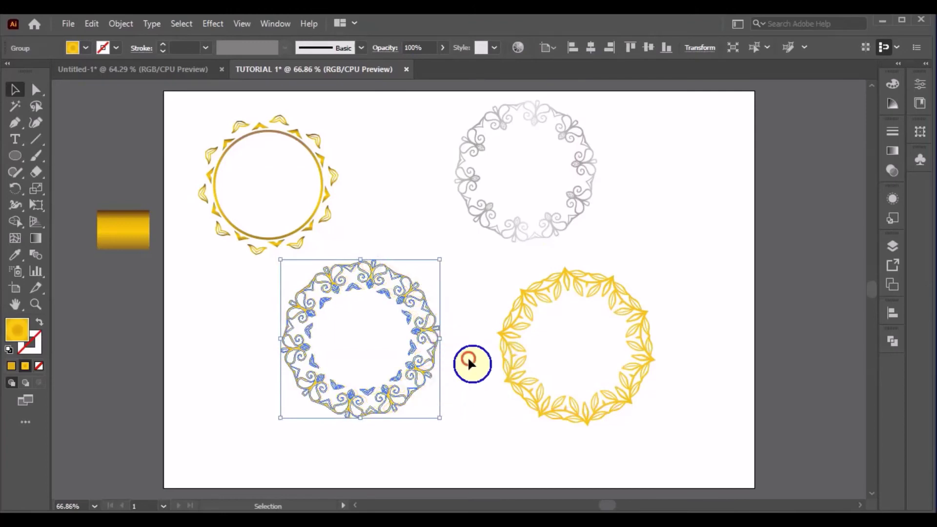
{"action": "left_click", "coordinate": [467, 357]}
Step: Enlarge the silver wreath to about 288 px and slightly enlarge the top-left gold wreath
{"action": "left_click", "coordinate": [395, 386]}
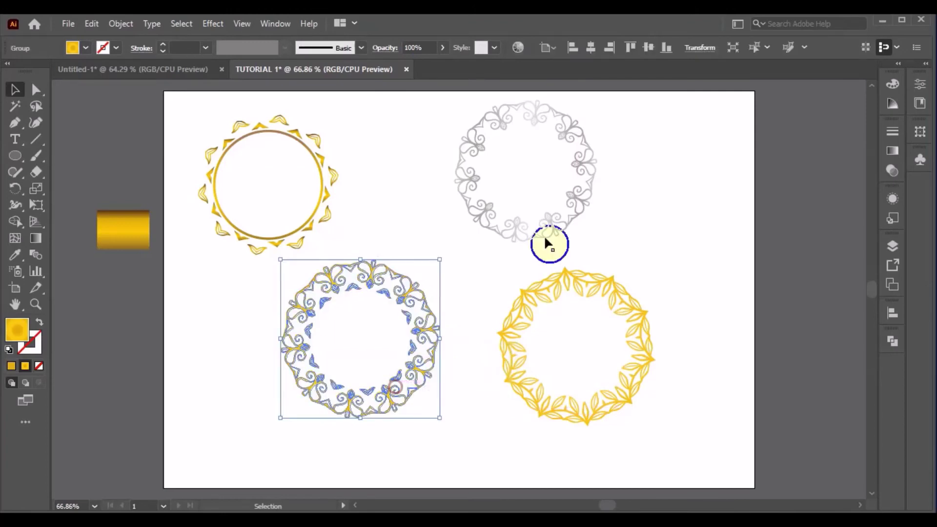
{"action": "left_click", "coordinate": [553, 233]}
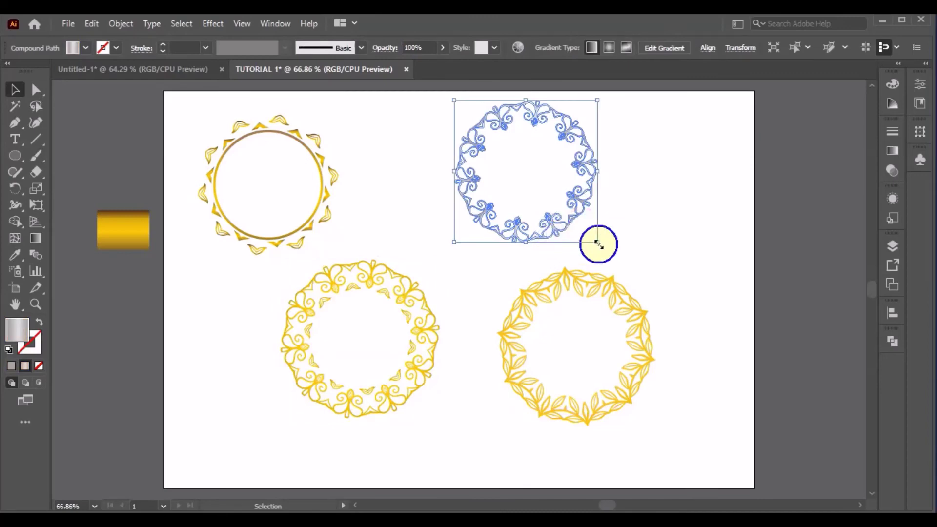
{"action": "left_click_drag", "start_coordinate": [597, 242], "coordinate": [604, 248]}
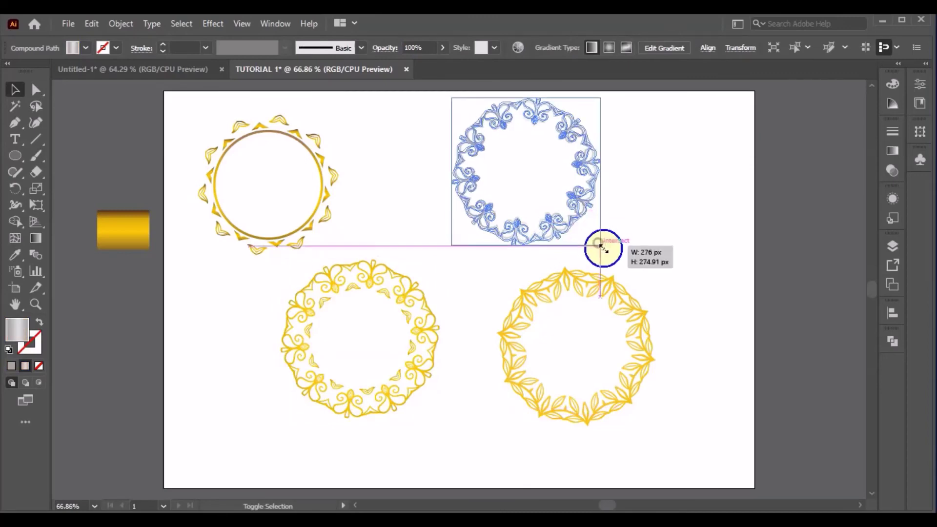
{"action": "left_click", "coordinate": [642, 237]}
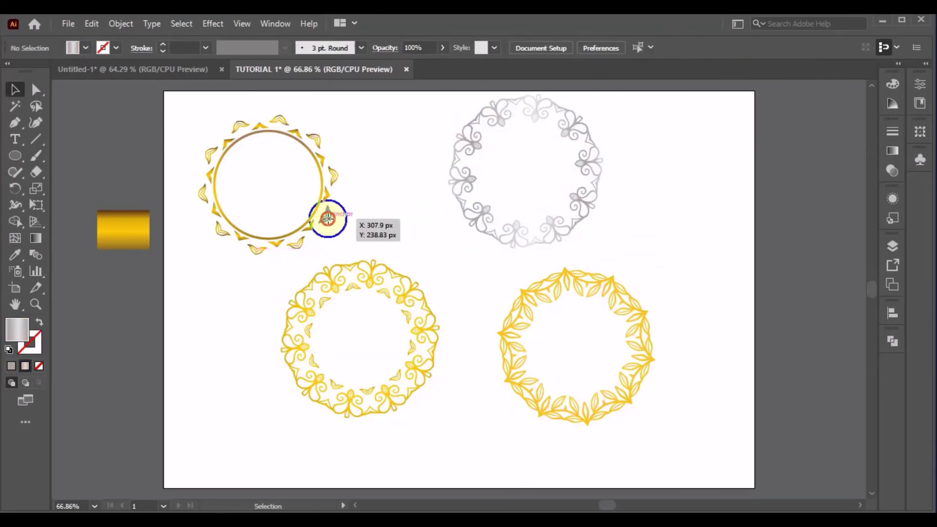
{"action": "left_click", "coordinate": [336, 218]}
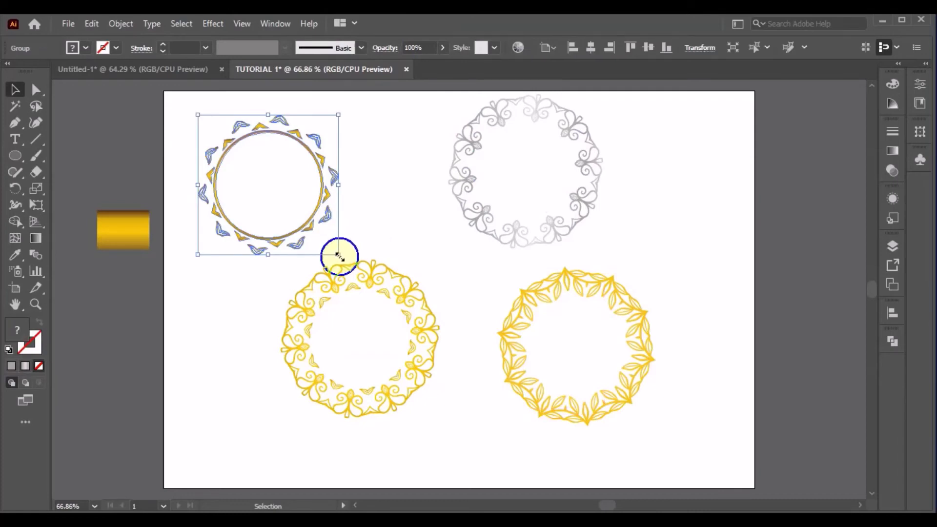
{"action": "left_click_drag", "start_coordinate": [339, 256], "coordinate": [343, 261]}
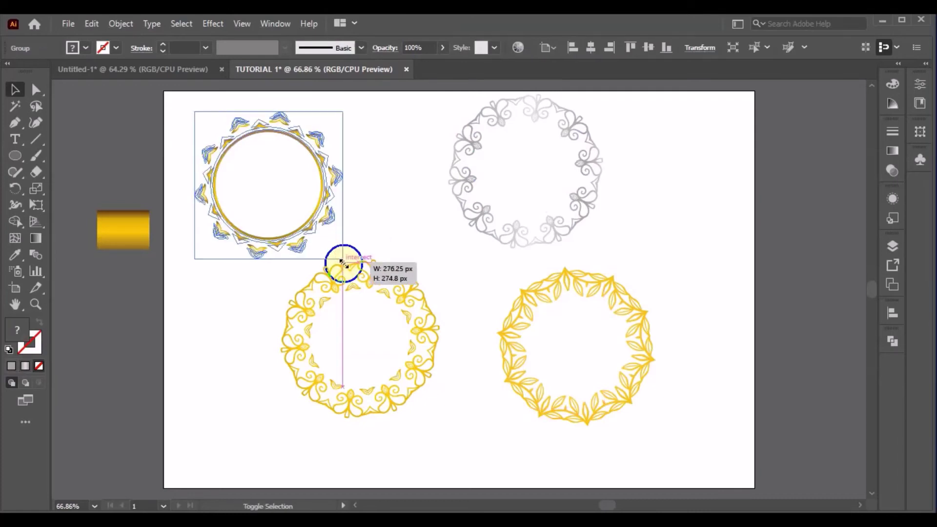
{"action": "left_click", "coordinate": [406, 247]}
{"action": "left_click_drag", "start_coordinate": [214, 93], "coordinate": [395, 366]}
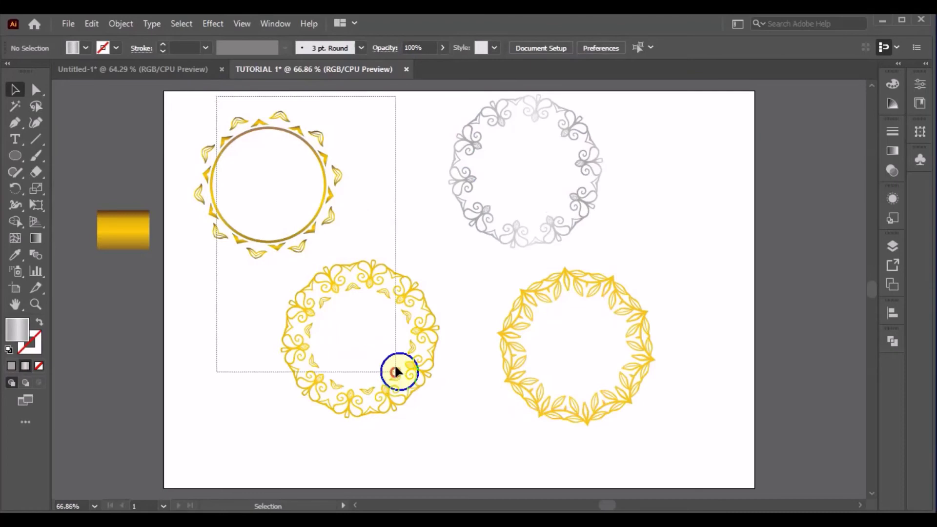
Step: Centre-align the two left wreaths, then the two right wreaths, on shared vertical lines
{"action": "left_click", "coordinate": [542, 47]}
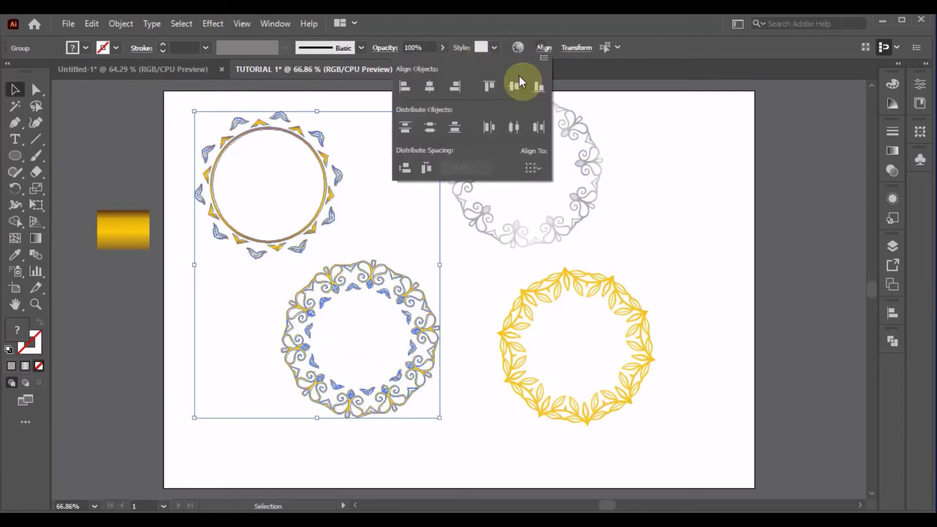
{"action": "left_click", "coordinate": [427, 86]}
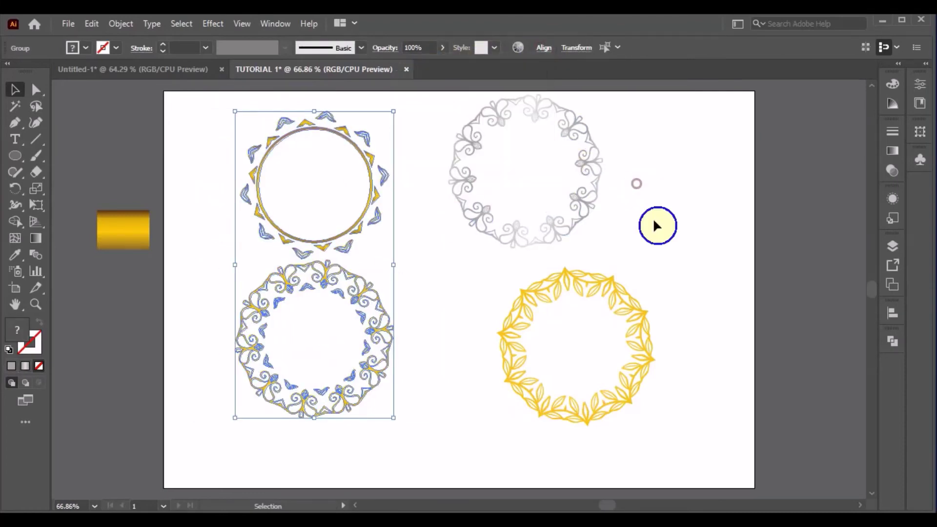
{"action": "left_click", "coordinate": [645, 230]}
{"action": "left_click_drag", "start_coordinate": [639, 438], "coordinate": [506, 212]}
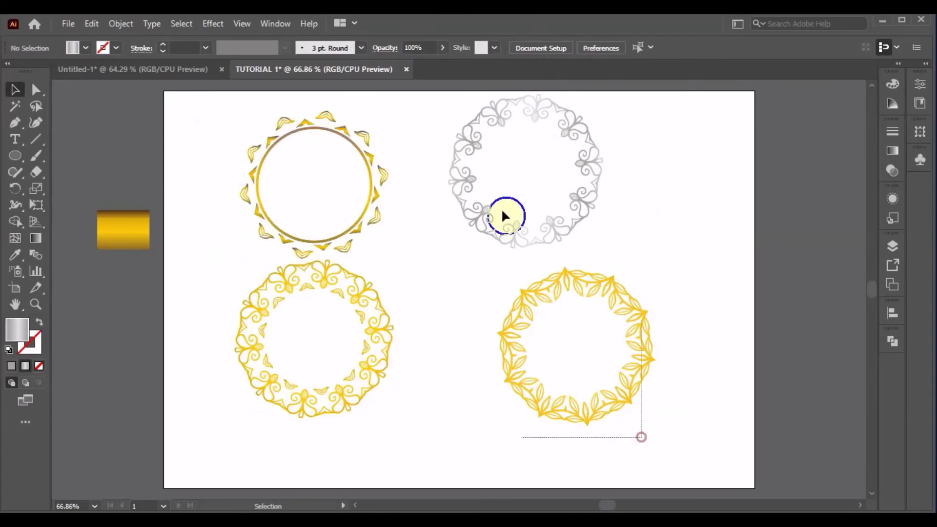
{"action": "left_click", "coordinate": [543, 48]}
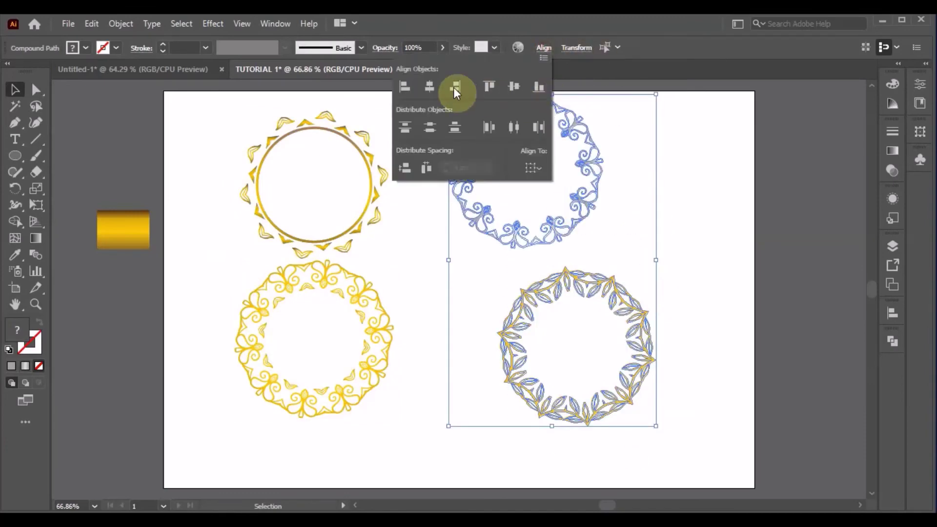
{"action": "left_click", "coordinate": [435, 88]}
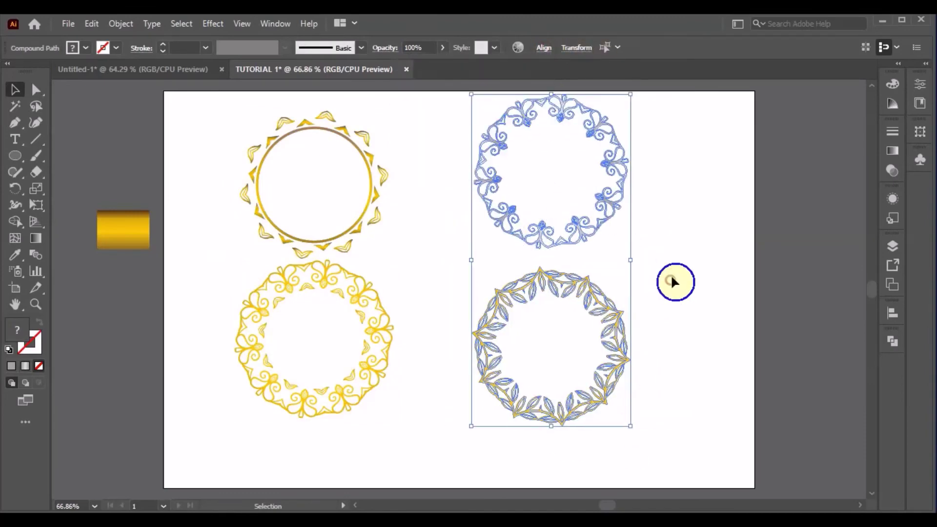
{"action": "left_click", "coordinate": [435, 429]}
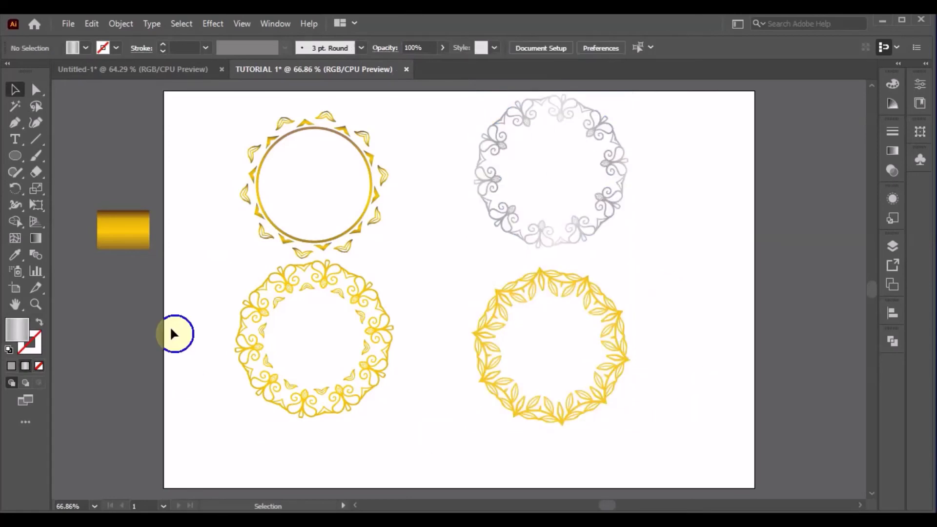
Step: Align the two bottom wreaths on a shared centre line
{"action": "left_click_drag", "start_coordinate": [181, 328], "coordinate": [496, 403]}
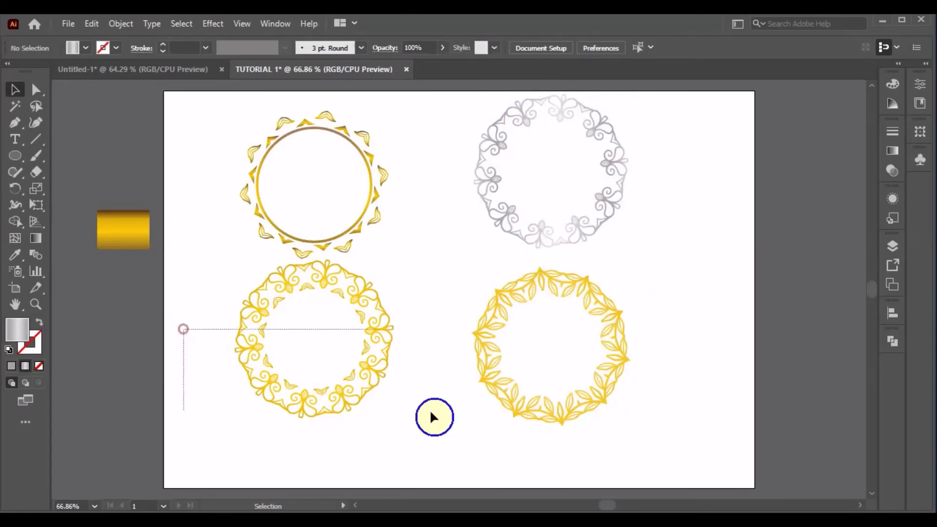
{"action": "left_click", "coordinate": [645, 370]}
{"action": "left_click_drag", "start_coordinate": [662, 397], "coordinate": [271, 340]}
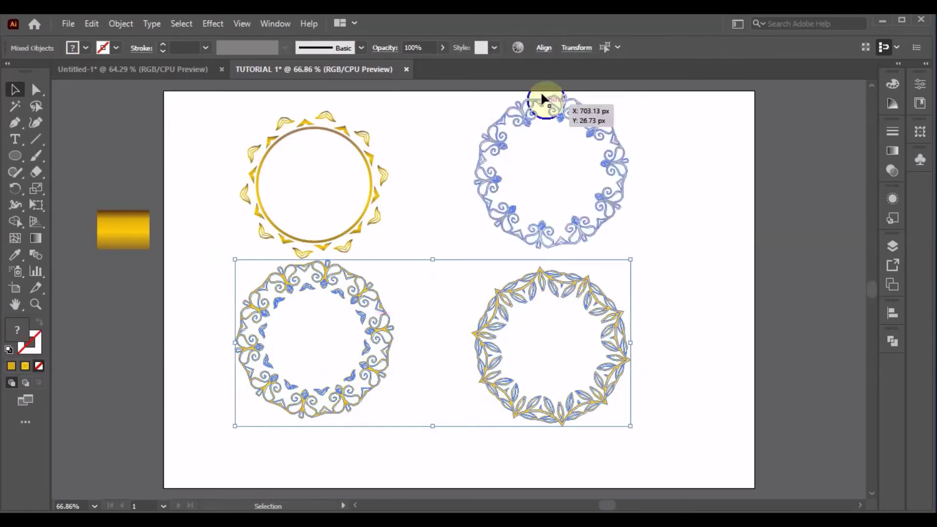
{"action": "left_click", "coordinate": [545, 49]}
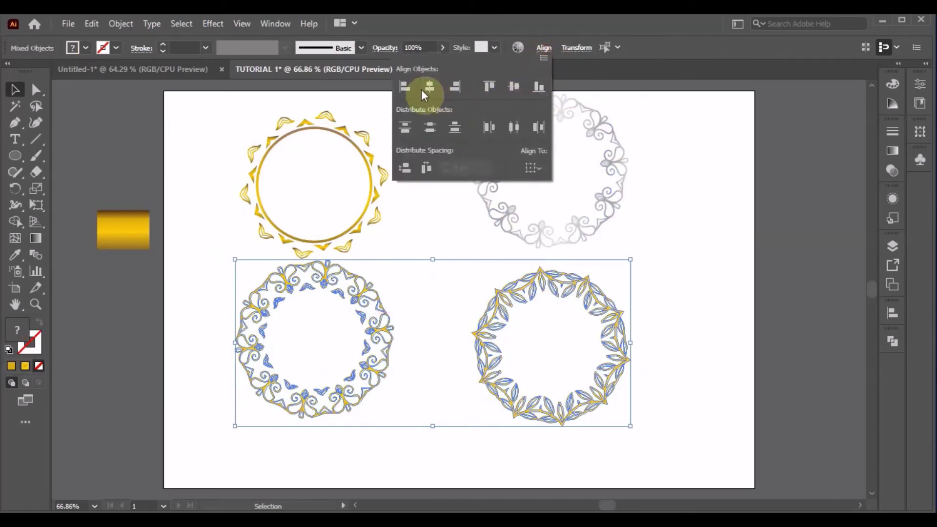
{"action": "left_click", "coordinate": [513, 86]}
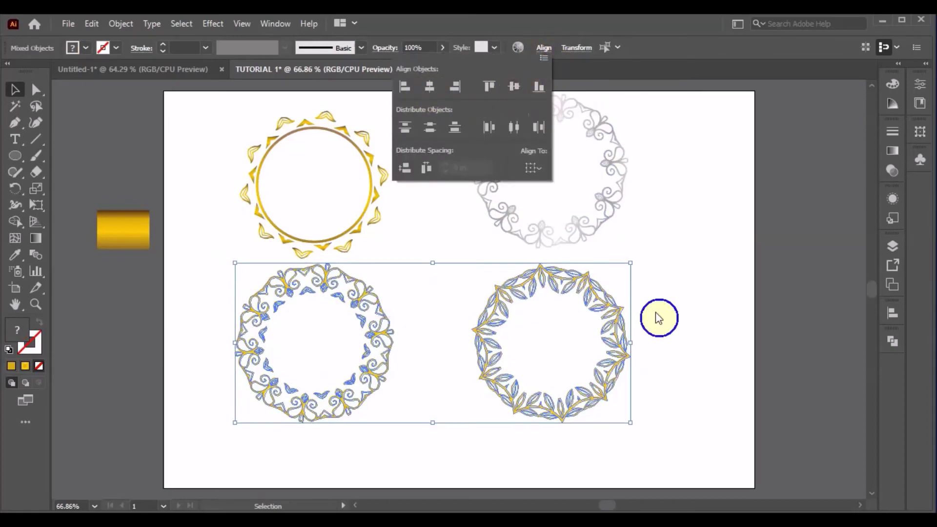
{"action": "left_click", "coordinate": [667, 337]}
Step: Align the two top wreaths on a shared centre line
{"action": "left_click_drag", "start_coordinate": [193, 125], "coordinate": [508, 225]}
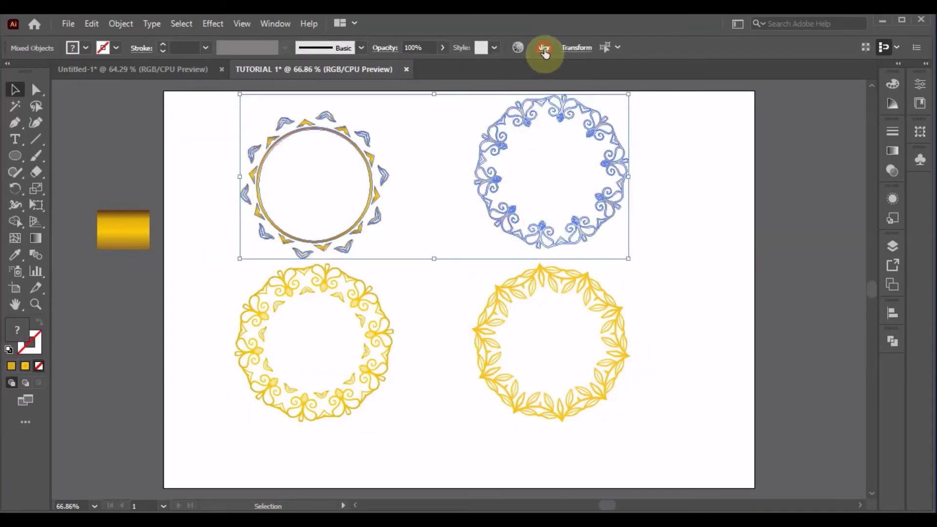
{"action": "left_click", "coordinate": [545, 48]}
{"action": "left_click", "coordinate": [515, 87]}
{"action": "left_click", "coordinate": [672, 266]}
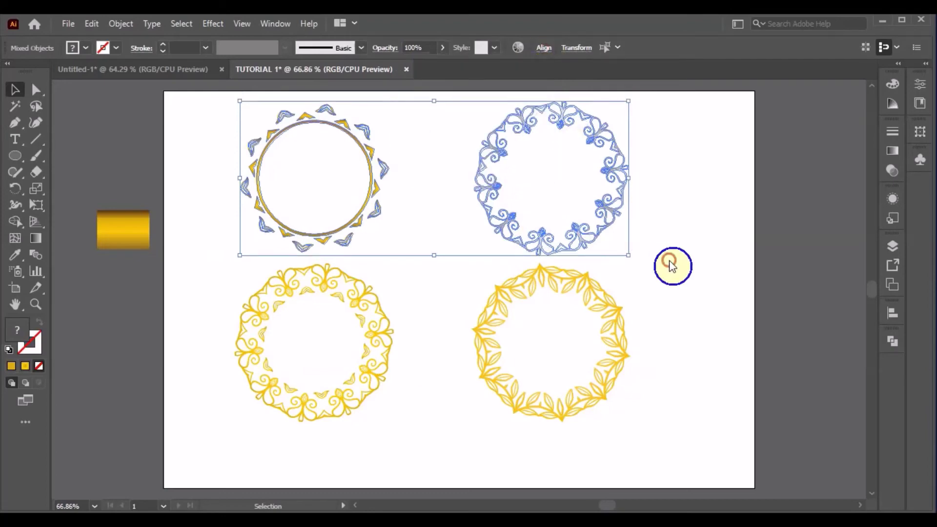
{"action": "left_click", "coordinate": [670, 261]}
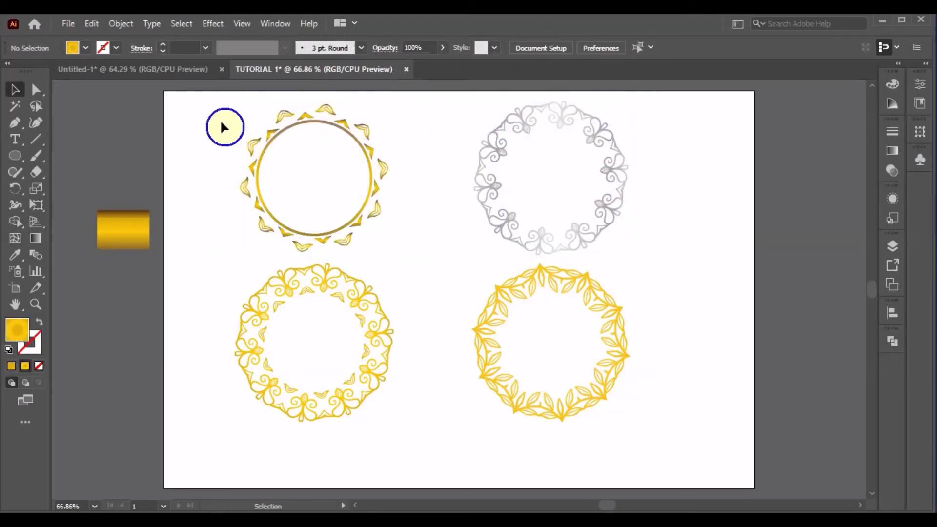
{"action": "left_click_drag", "start_coordinate": [221, 123], "coordinate": [566, 219]}
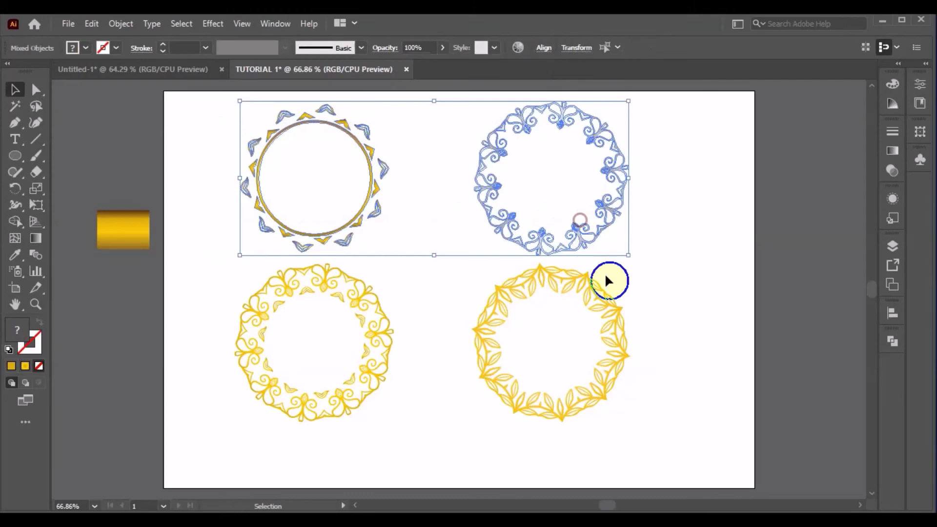
{"action": "left_click", "coordinate": [655, 296]}
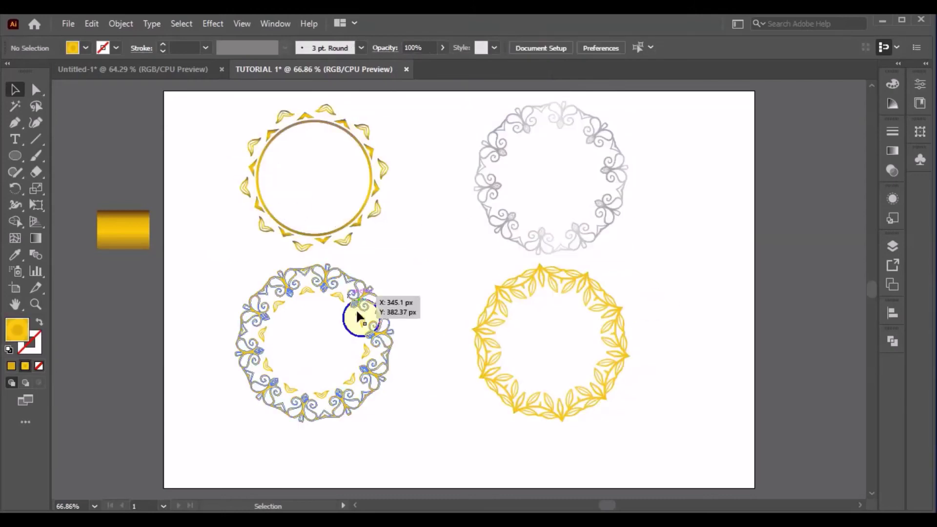
Step: Nudge both bottom wreaths and the silver wreath slightly to even out the grid spacing
{"action": "left_click_drag", "start_coordinate": [391, 359], "coordinate": [394, 373]}
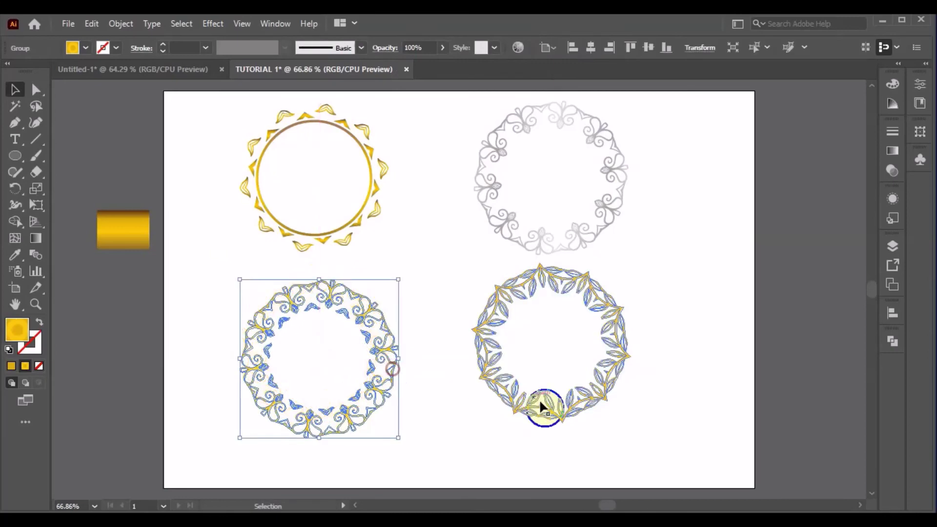
{"action": "left_click_drag", "start_coordinate": [569, 407], "coordinate": [609, 423]}
{"action": "left_click_drag", "start_coordinate": [599, 248], "coordinate": [626, 243]}
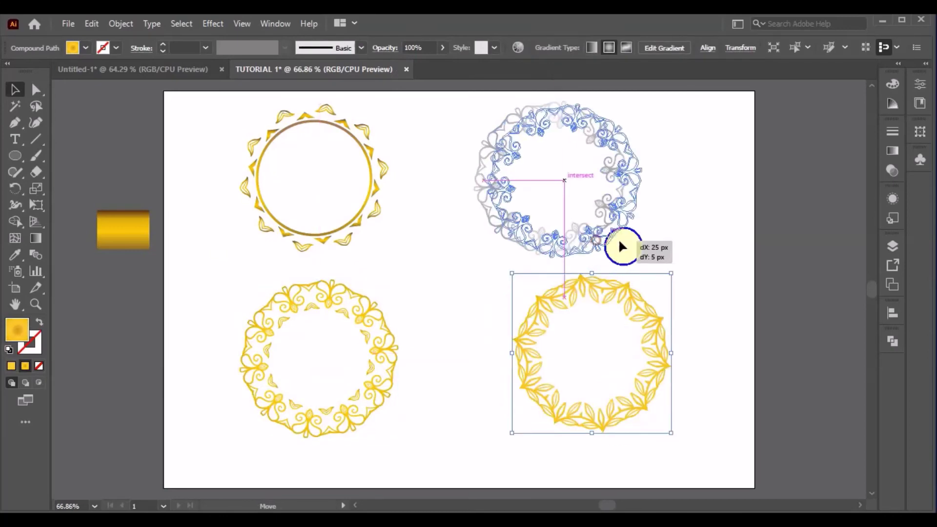
{"action": "left_click", "coordinate": [710, 290]}
Step: Re-align the top pair and then the bottom pair of wreaths on their centres
{"action": "mouse_move", "coordinate": [221, 112]}
{"action": "left_mouse_down"}
{"action": "mouse_move", "coordinate": [603, 261]}
{"action": "mouse_move", "coordinate": [654, 266]}
{"action": "left_mouse_up"}
{"action": "left_click", "coordinate": [543, 48]}
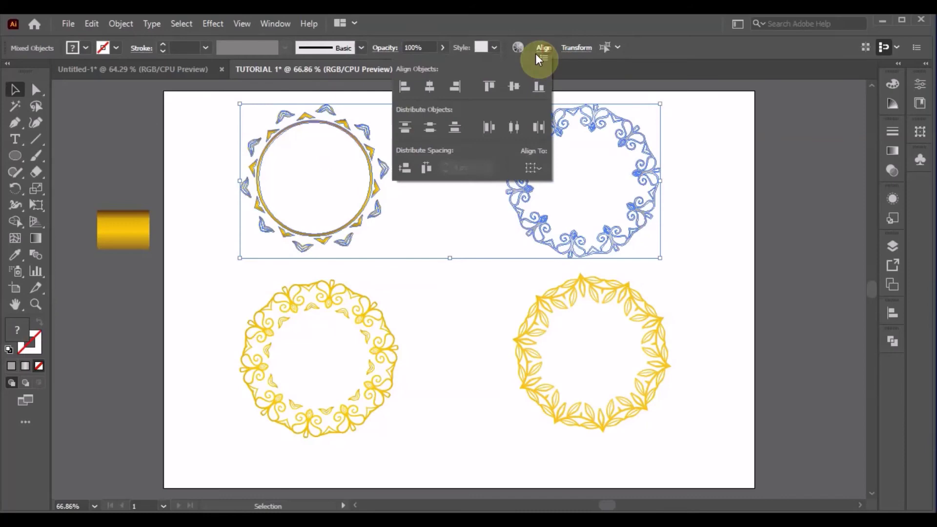
{"action": "left_click", "coordinate": [516, 87]}
{"action": "left_click", "coordinate": [699, 203]}
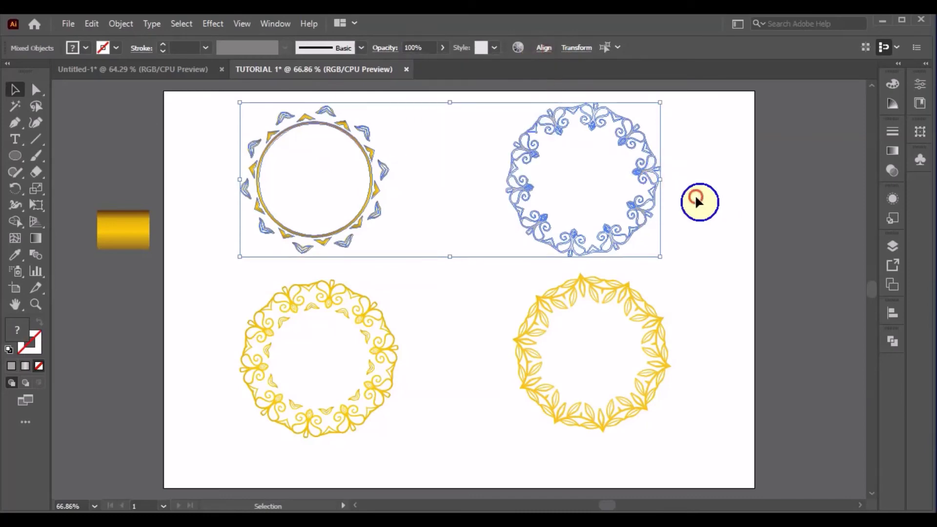
{"action": "left_click_drag", "start_coordinate": [202, 297], "coordinate": [674, 426]}
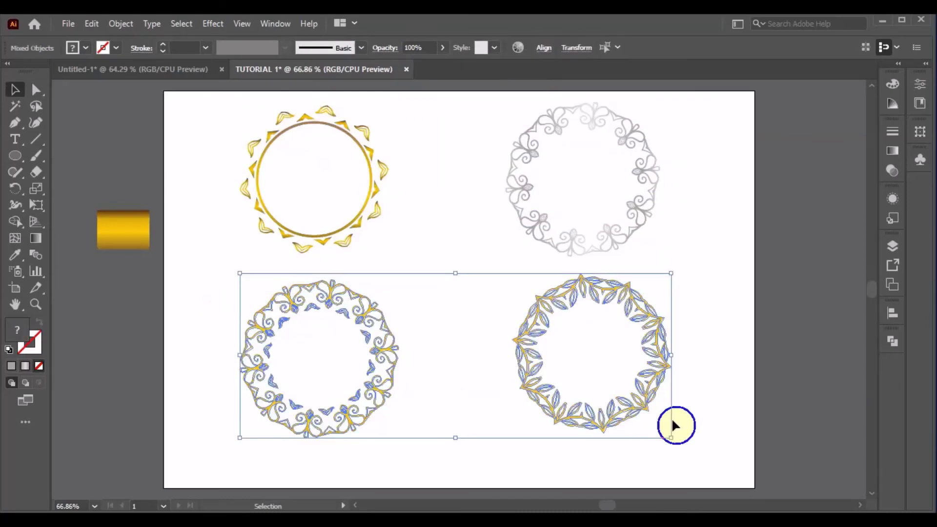
{"action": "left_click", "coordinate": [544, 48]}
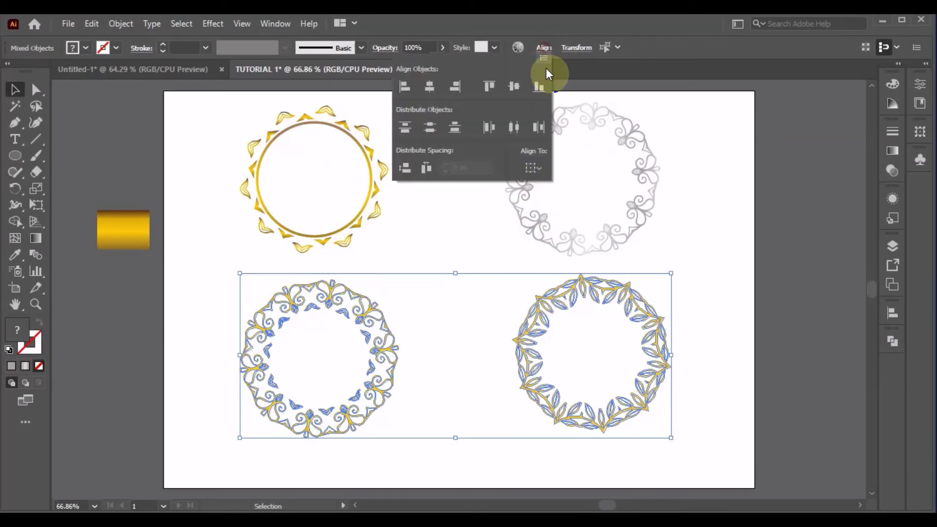
{"action": "left_click", "coordinate": [520, 86]}
{"action": "left_click", "coordinate": [709, 239]}
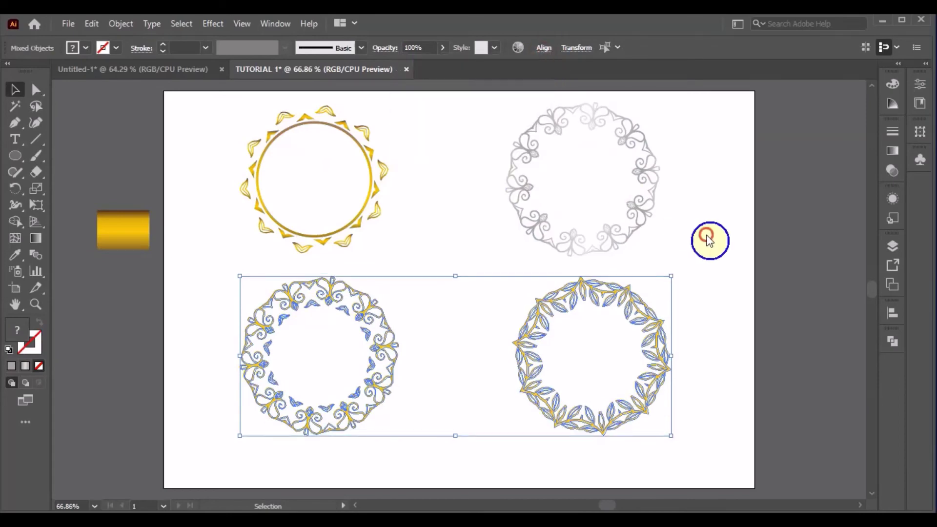
{"action": "left_click", "coordinate": [707, 234]}
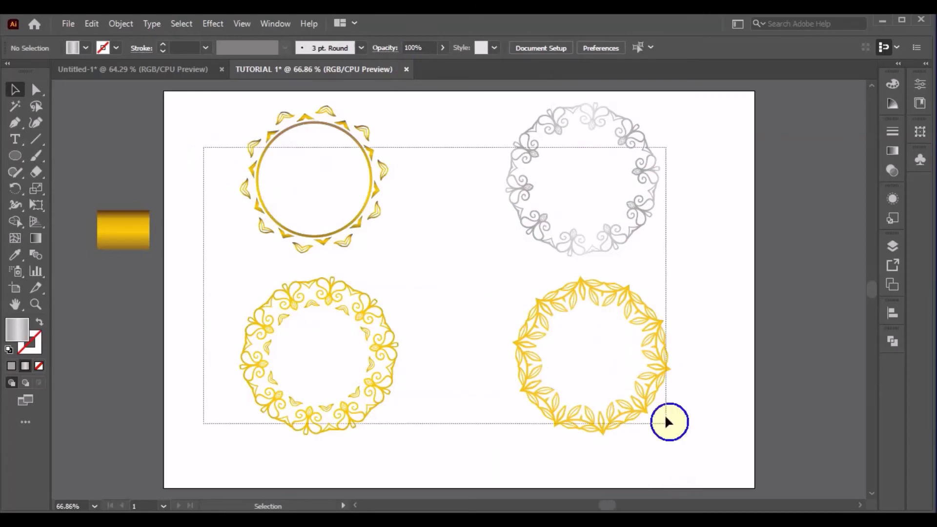
Step: Group all four wreaths and move the group about 40 px lower
{"action": "left_click_drag", "start_coordinate": [203, 147], "coordinate": [649, 400]}
{"action": "right_click", "coordinate": [624, 387]}
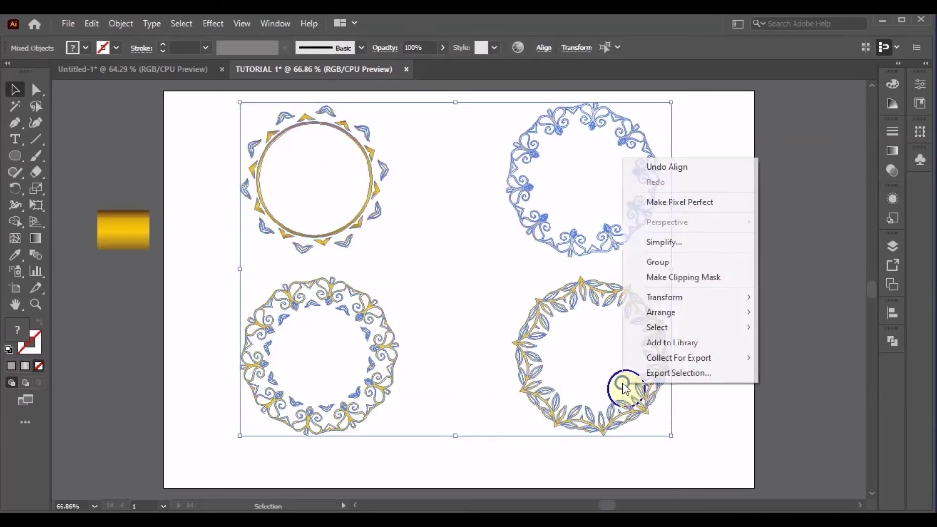
{"action": "left_click", "coordinate": [659, 260]}
{"action": "left_click", "coordinate": [696, 313]}
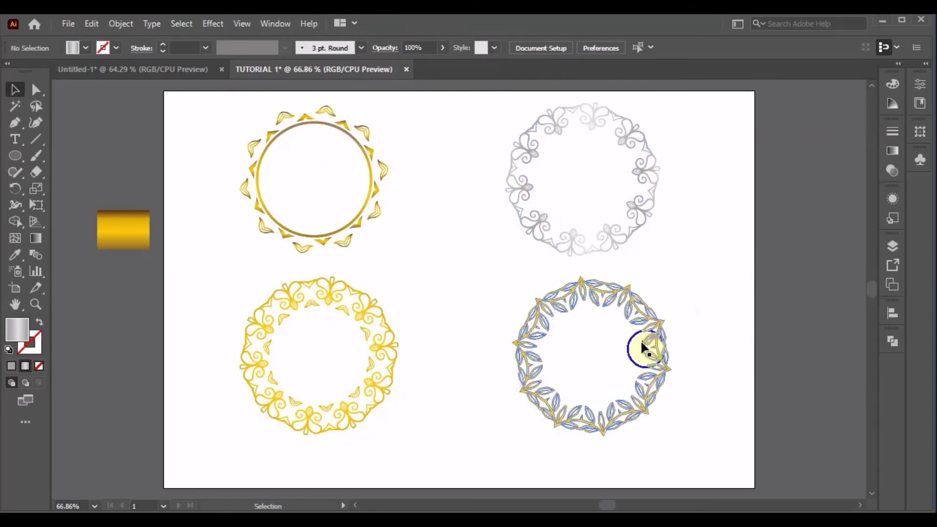
{"action": "left_click_drag", "start_coordinate": [660, 367], "coordinate": [656, 385]}
{"action": "left_click", "coordinate": [737, 381]}
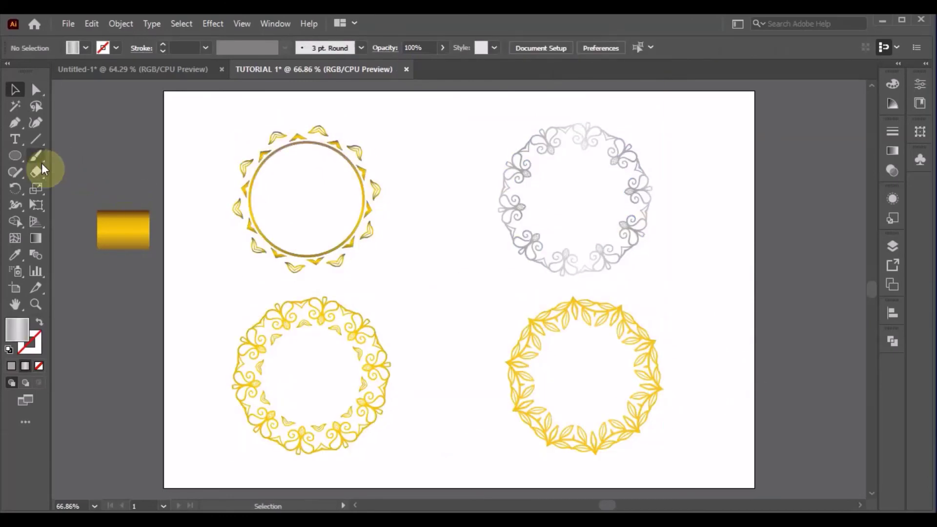
Step: Draw a rectangle covering the whole artboard with the Rectangle Tool
{"action": "left_click", "coordinate": [13, 155]}
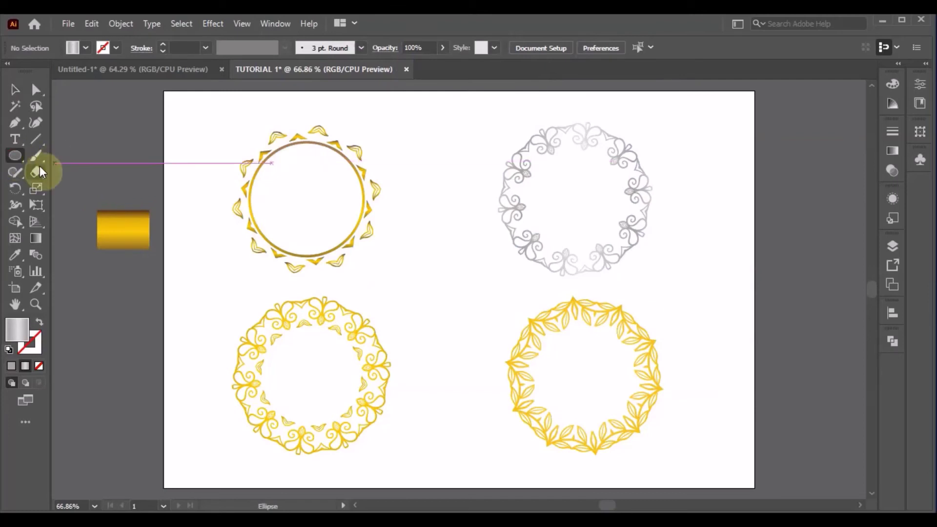
{"action": "left_click", "coordinate": [15, 157]}
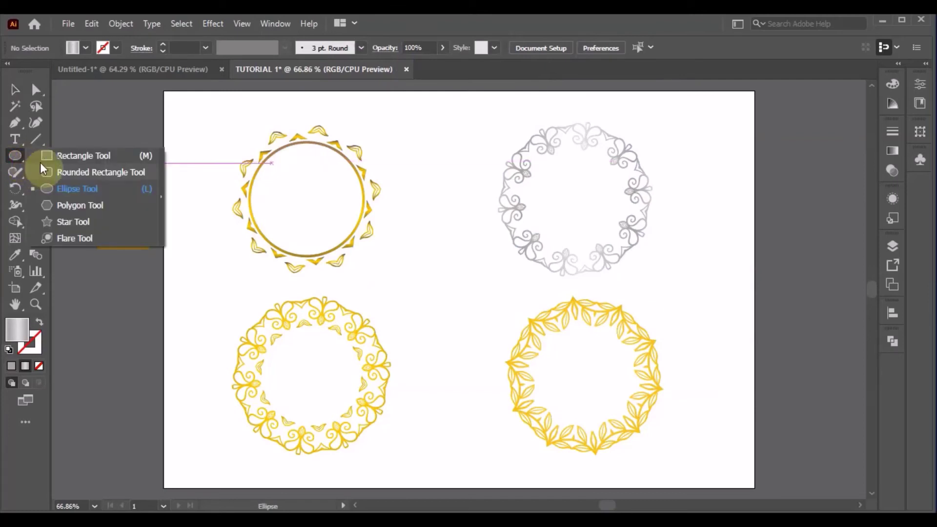
{"action": "left_click", "coordinate": [40, 156]}
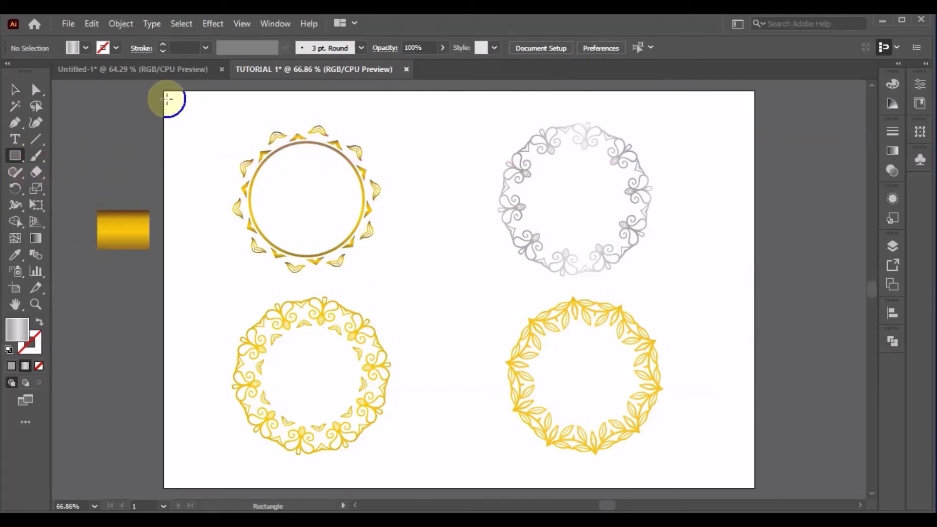
{"action": "mouse_move", "coordinate": [165, 91]}
{"action": "left_mouse_down"}
{"action": "mouse_move", "coordinate": [204, 156]}
{"action": "mouse_move", "coordinate": [703, 477]}
{"action": "mouse_move", "coordinate": [749, 486]}
{"action": "left_mouse_up"}
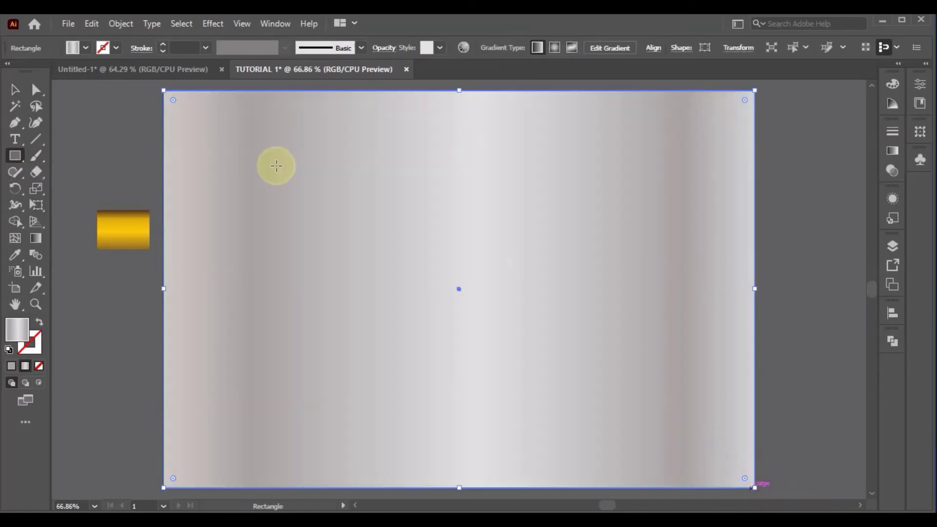
Step: Fill the rectangle with solid black and drag it slightly down
{"action": "left_click", "coordinate": [86, 48]}
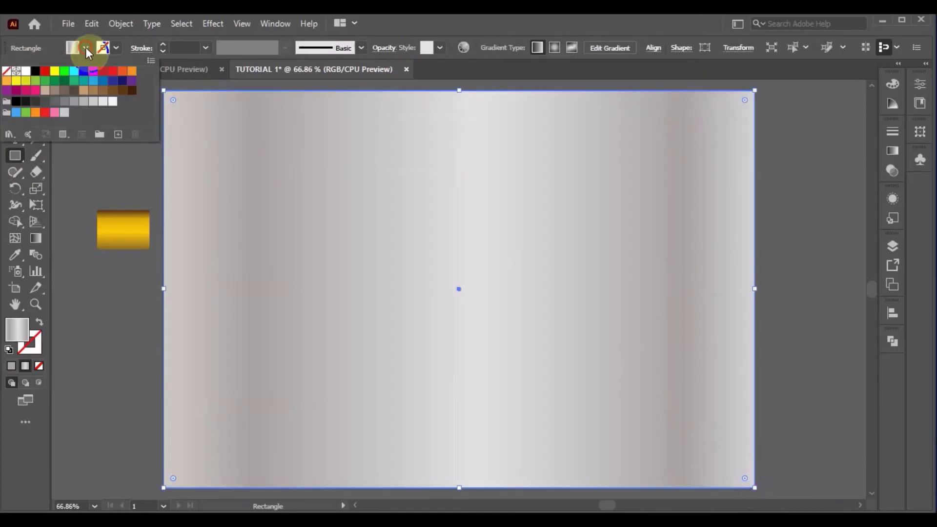
{"action": "left_click", "coordinate": [35, 72]}
{"action": "left_click", "coordinate": [92, 171]}
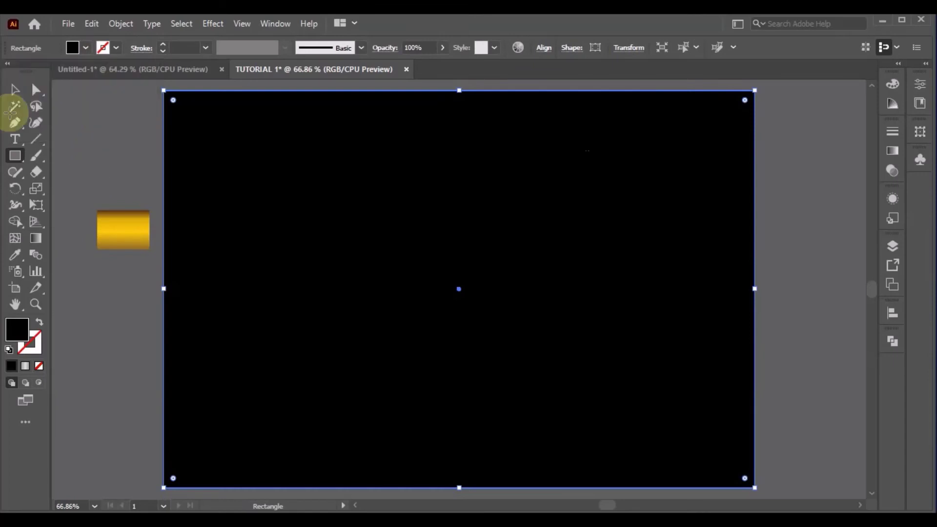
{"action": "left_click", "coordinate": [13, 91]}
{"action": "left_click", "coordinate": [94, 122]}
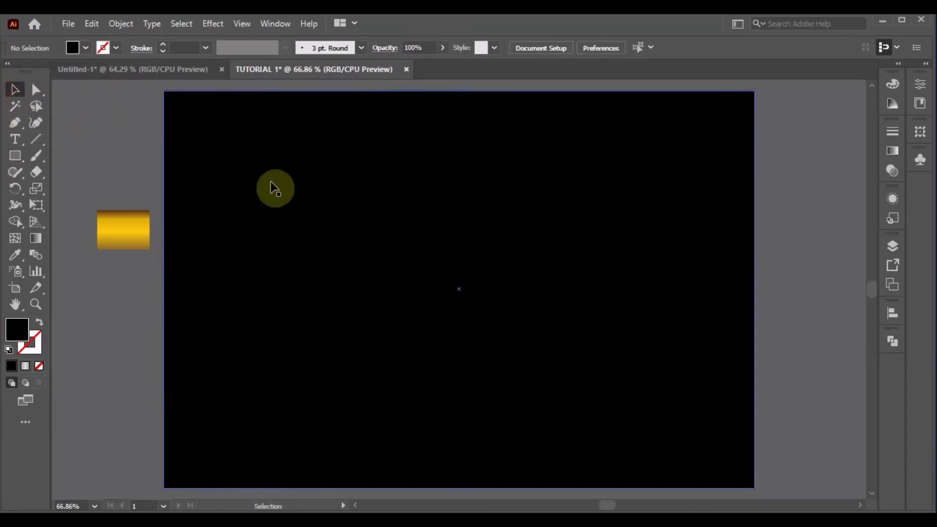
{"action": "left_click_drag", "start_coordinate": [376, 208], "coordinate": [376, 244]}
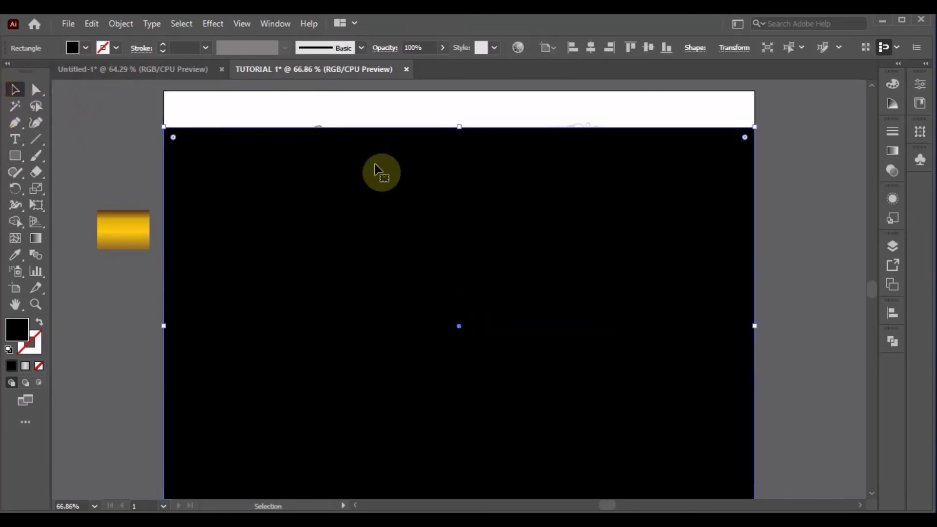
Step: Bring the wreath group in front of the black rectangle
{"action": "left_click_drag", "start_coordinate": [403, 200], "coordinate": [408, 230]}
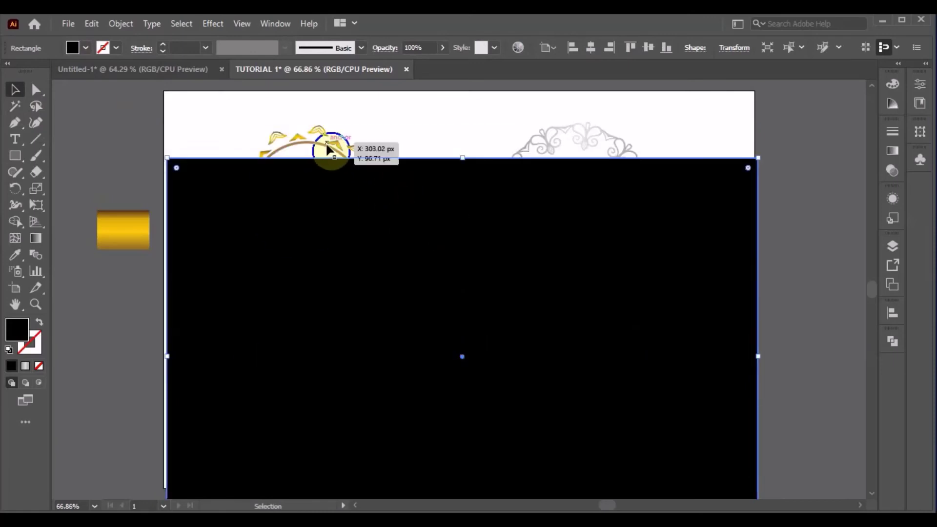
{"action": "left_click", "coordinate": [330, 151], "text": "shift"}
{"action": "right_click", "coordinate": [328, 146]}
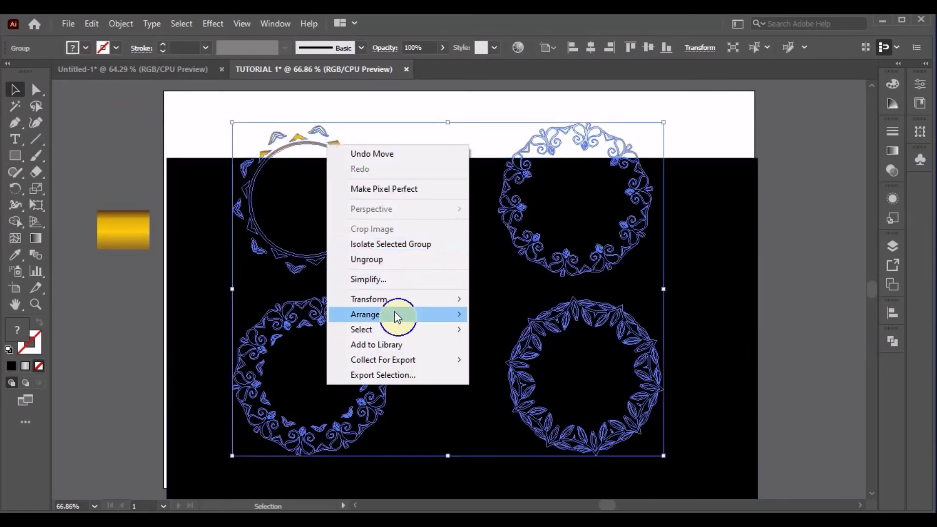
{"action": "mouse_move", "coordinate": [397, 315]}
{"action": "left_click", "coordinate": [503, 317]}
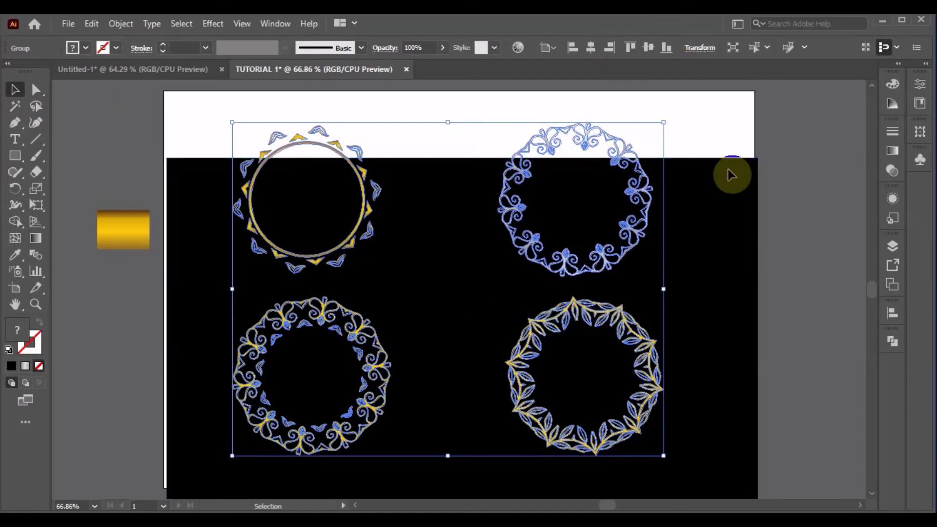
{"action": "left_click", "coordinate": [735, 117]}
Step: Centre the black rectangle horizontally and vertically on the artboard
{"action": "left_click", "coordinate": [747, 236]}
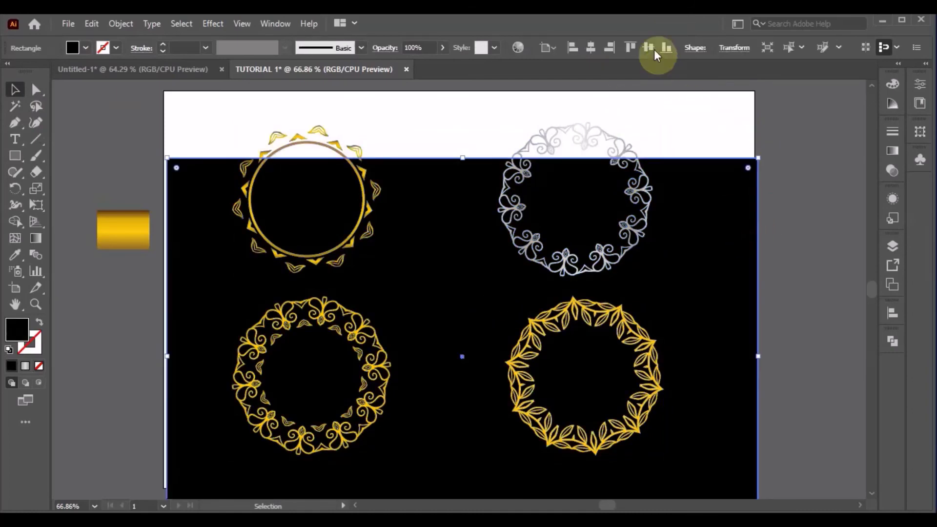
{"action": "left_click", "coordinate": [591, 46]}
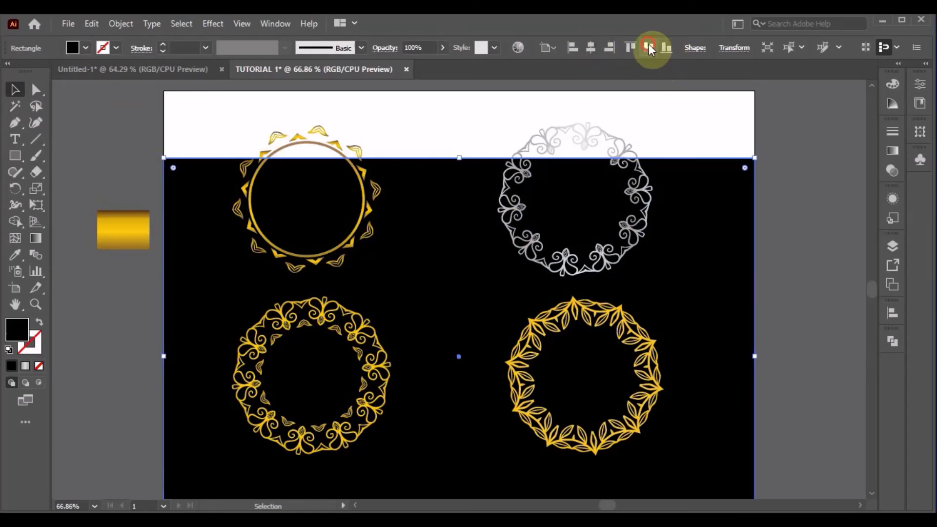
{"action": "left_click", "coordinate": [649, 46]}
{"action": "left_click", "coordinate": [812, 239]}
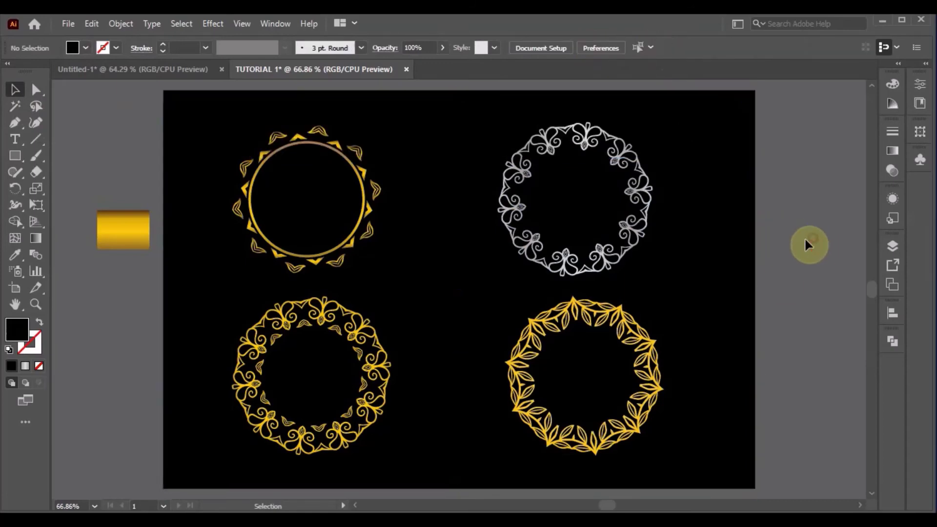
Step: Ungroup the four-wreath group from the right-click menu
{"action": "left_click", "coordinate": [626, 236]}
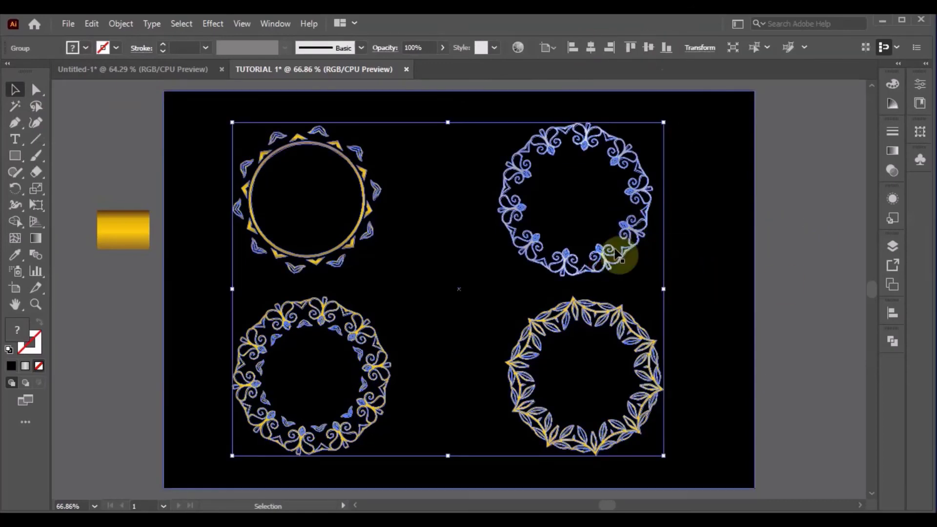
{"action": "left_click", "coordinate": [774, 254]}
{"action": "left_click", "coordinate": [607, 254]}
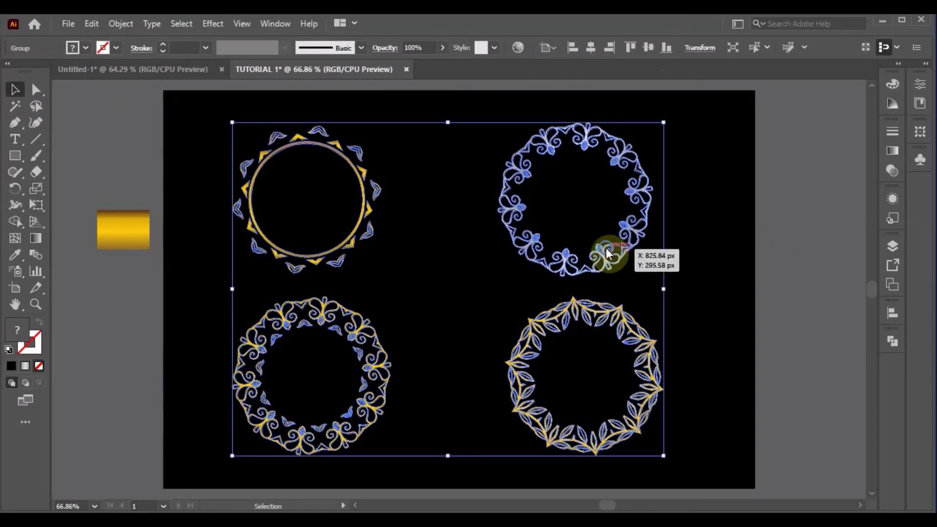
{"action": "right_click", "coordinate": [606, 248]}
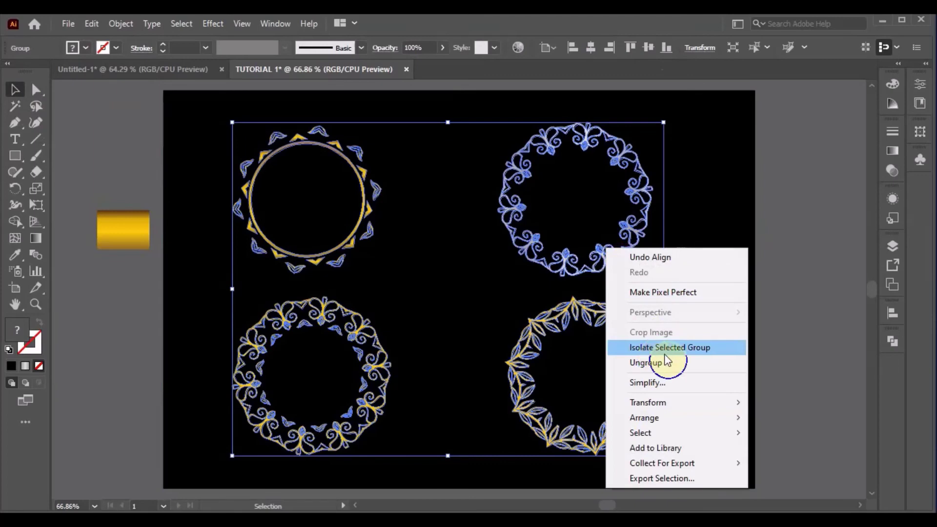
{"action": "left_click", "coordinate": [657, 365]}
Step: Nudge the silver top-right wreath slightly left with the Left arrow key
{"action": "left_click", "coordinate": [805, 326]}
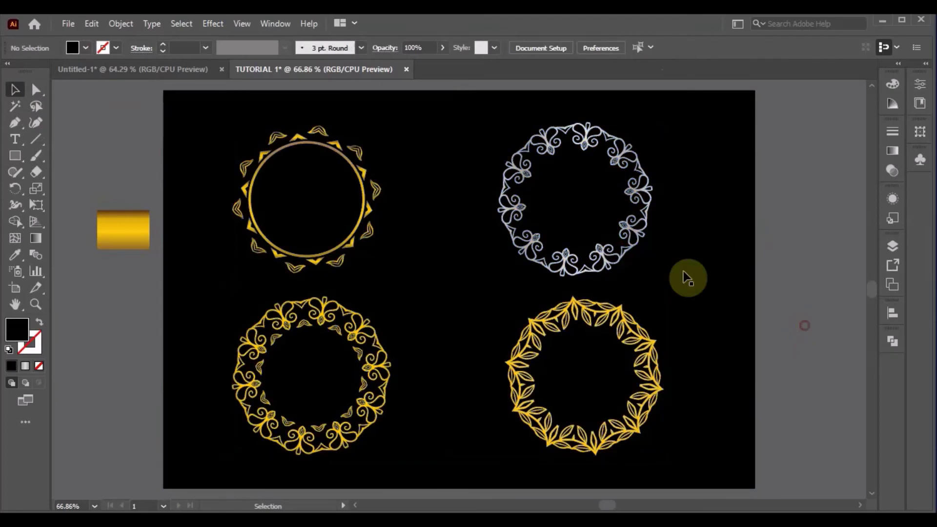
{"action": "left_click", "coordinate": [624, 252]}
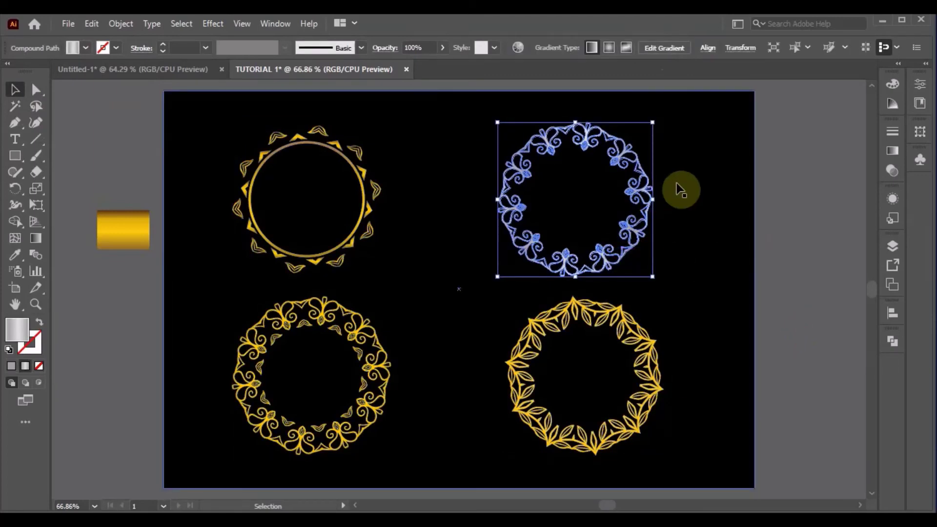
{"action": "key", "text": "Left"}
{"action": "key", "text": "Left"}
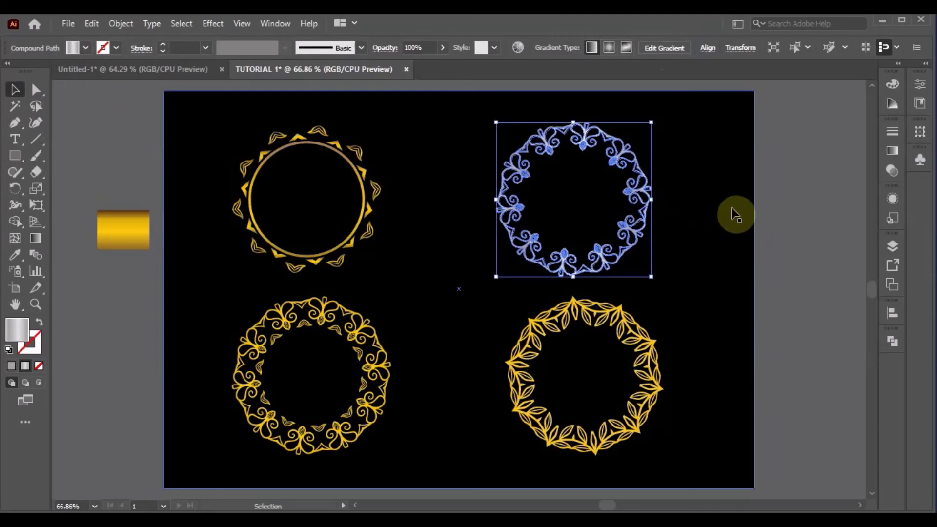
{"action": "left_click", "coordinate": [694, 210]}
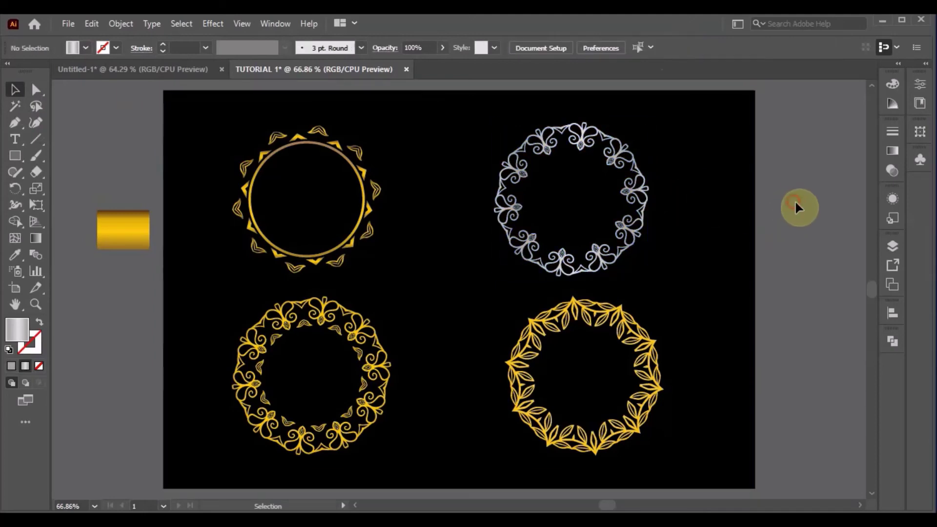
{"action": "scroll", "coordinate": [469, 300], "scroll_direction": "down", "scroll_amount": 2}
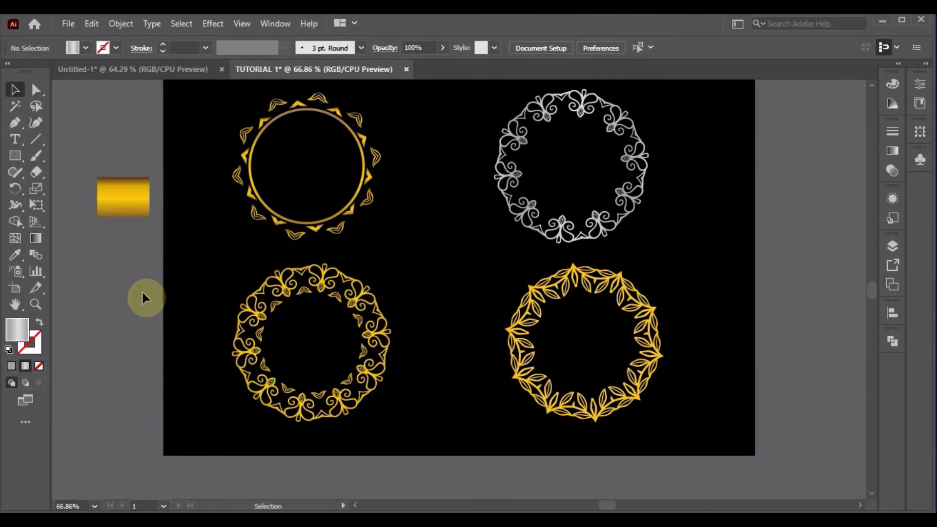
Step: Draw an 80×65 px silver-gradient rectangle beside the artboard and move it under the gold swatch
{"action": "left_click", "coordinate": [35, 238]}
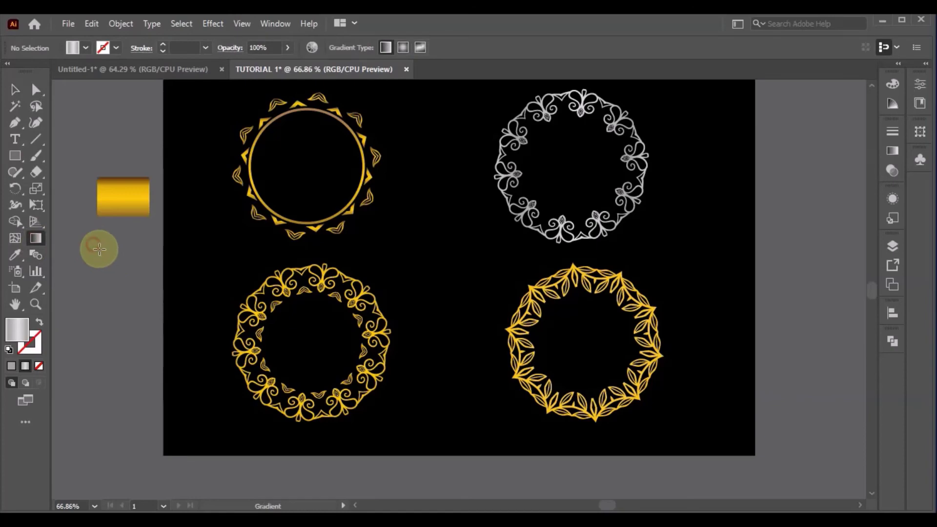
{"action": "left_click", "coordinate": [16, 157]}
{"action": "left_click_drag", "start_coordinate": [89, 234], "coordinate": [138, 269]}
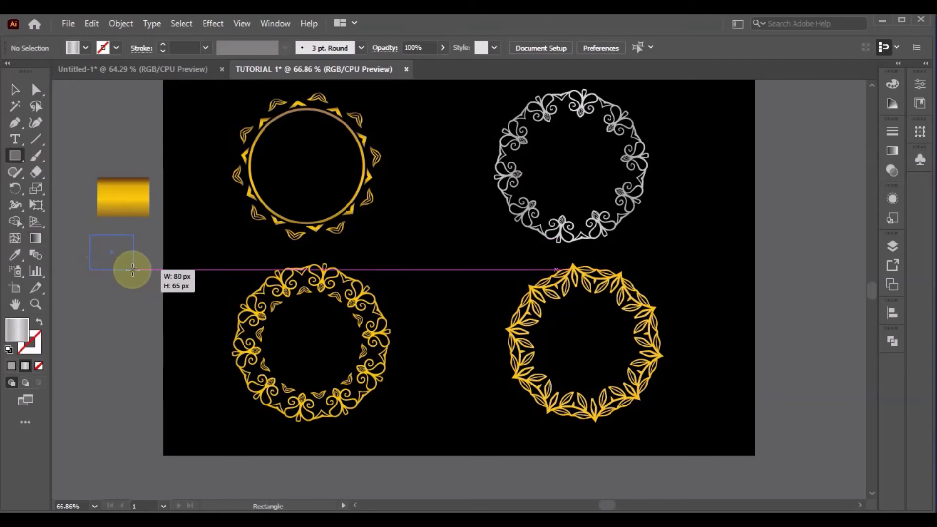
{"action": "left_click_drag", "start_coordinate": [132, 270], "coordinate": [137, 268]}
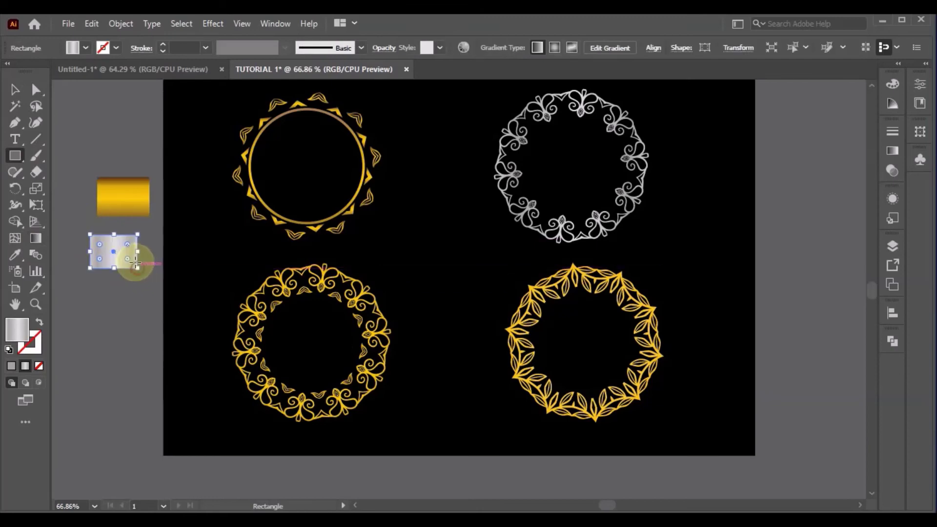
{"action": "left_click", "coordinate": [15, 90]}
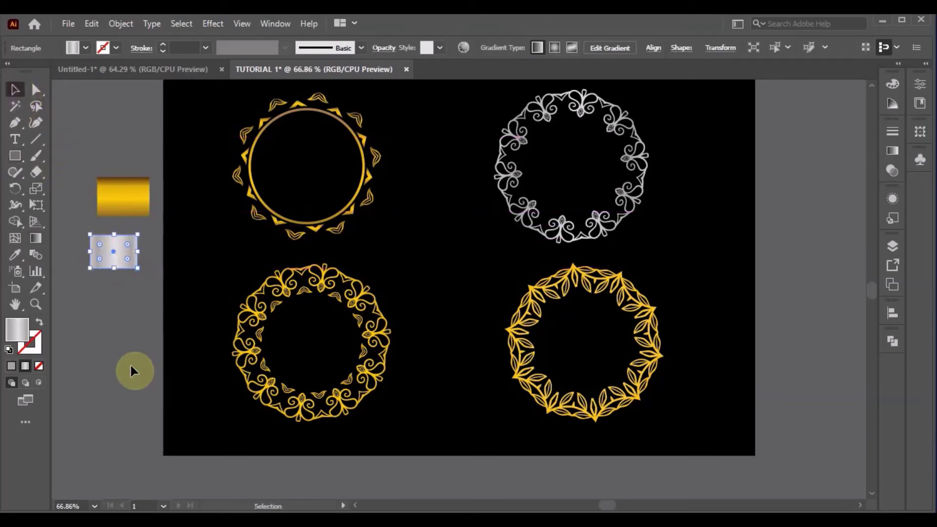
{"action": "left_click", "coordinate": [117, 337]}
{"action": "left_click_drag", "start_coordinate": [122, 262], "coordinate": [133, 250]}
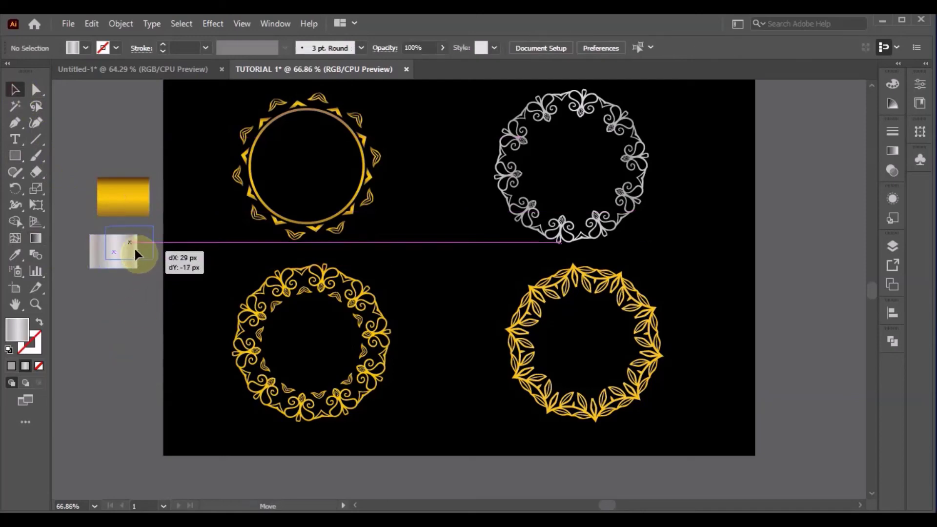
{"action": "left_click", "coordinate": [130, 300]}
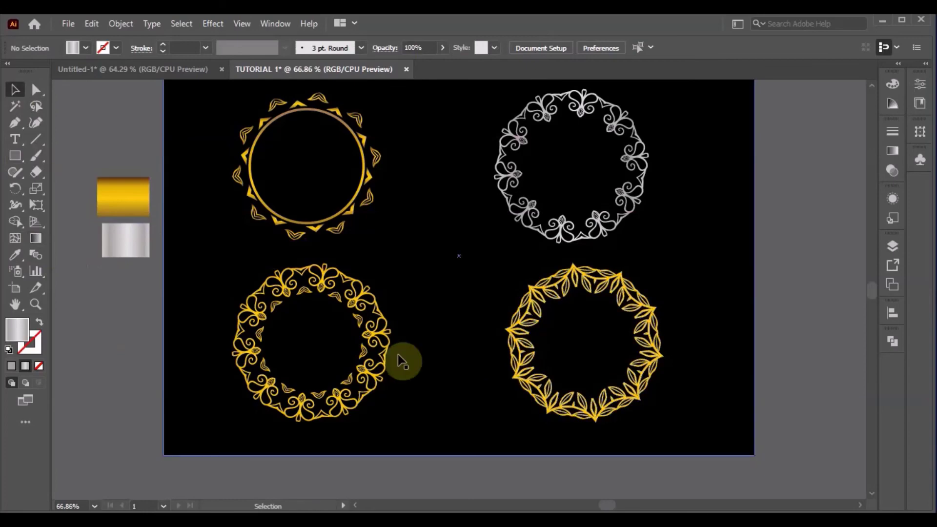
{"action": "left_click", "coordinate": [378, 358]}
Step: Ungroup the bottom-left wreath and eyedrop the silver gradient onto its inner leaves
{"action": "right_click", "coordinate": [381, 359]}
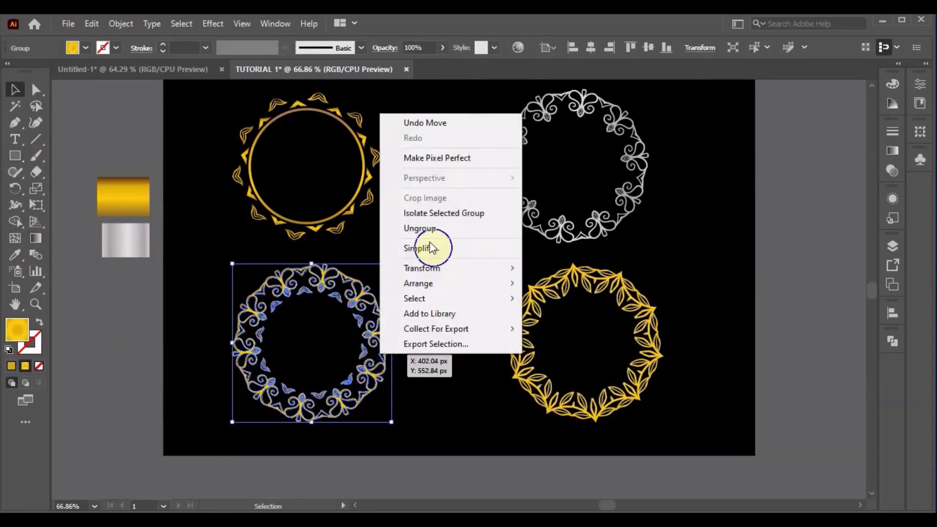
{"action": "left_click", "coordinate": [429, 228]}
{"action": "left_click", "coordinate": [88, 297]}
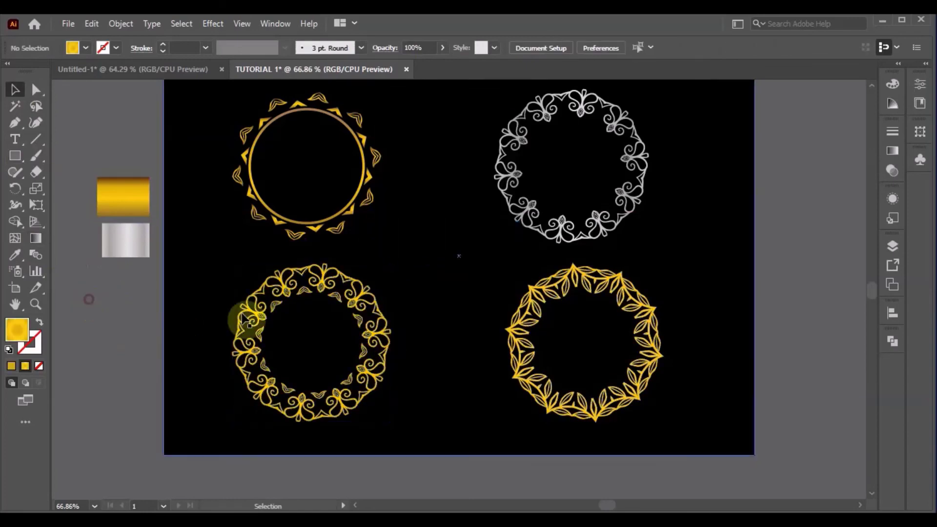
{"action": "left_click", "coordinate": [274, 311]}
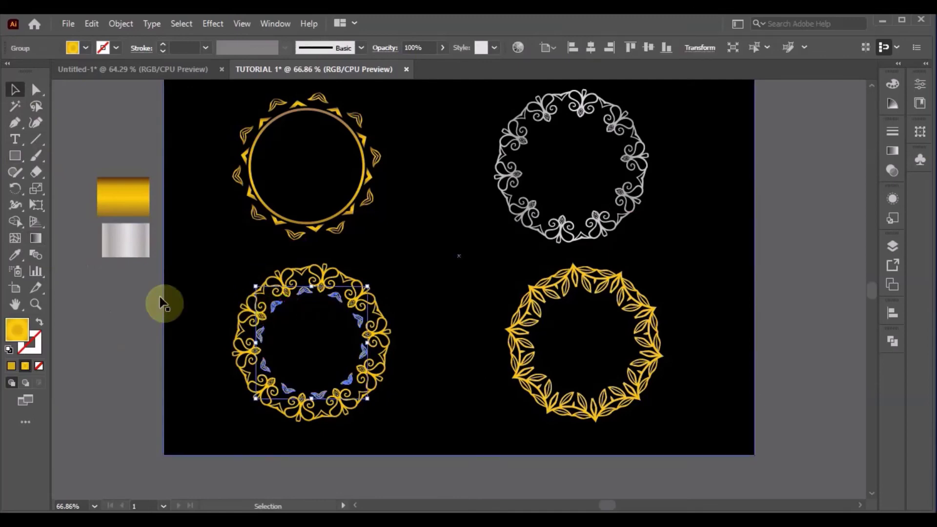
{"action": "left_click", "coordinate": [18, 253]}
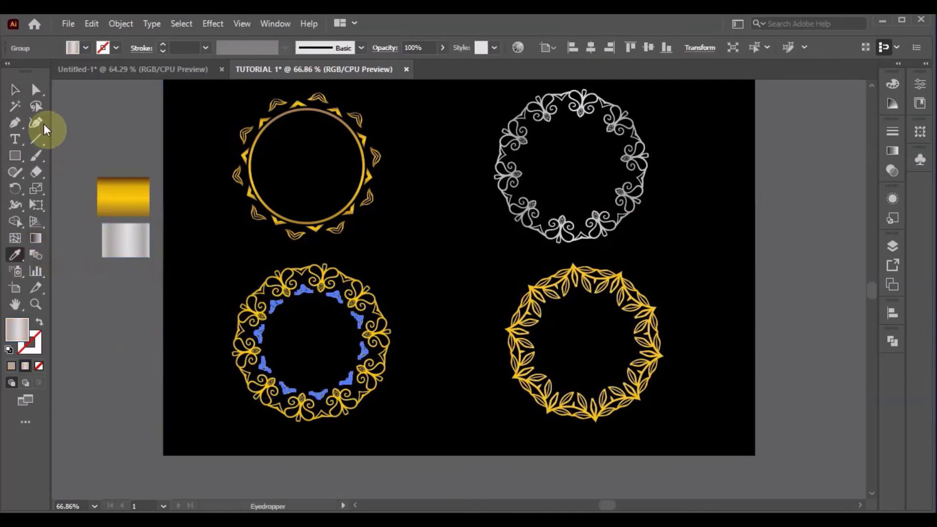
{"action": "left_click", "coordinate": [17, 88]}
{"action": "left_click", "coordinate": [151, 293]}
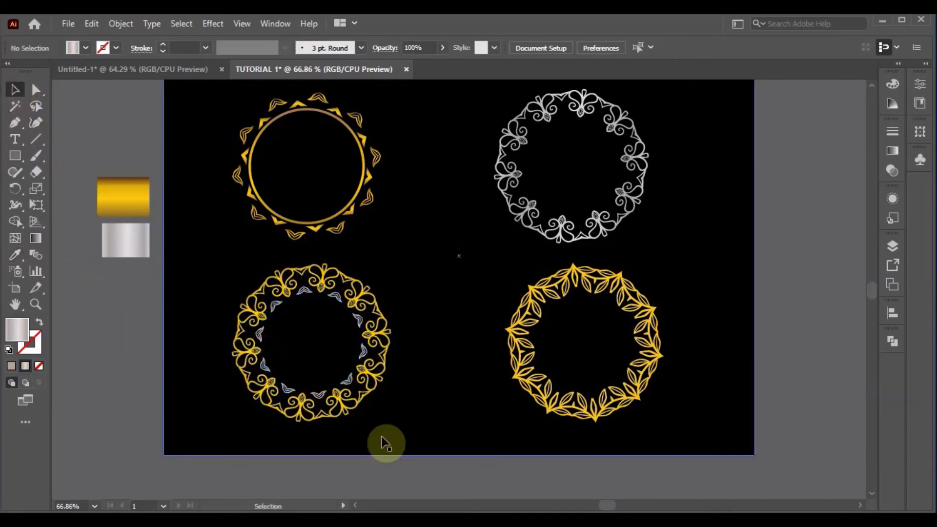
Step: Eyedrop the gold swatch's gradient onto the wreath's outer ornament
{"action": "left_click", "coordinate": [384, 386]}
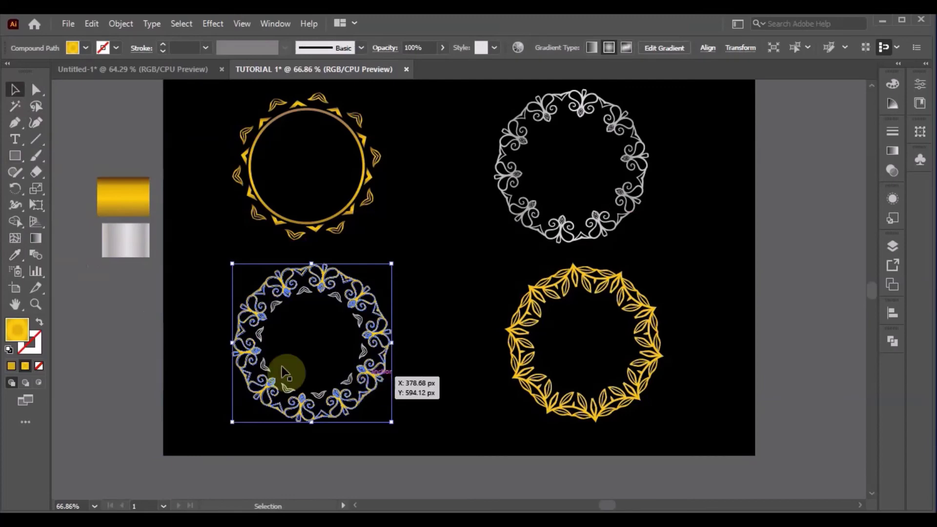
{"action": "left_click", "coordinate": [115, 322]}
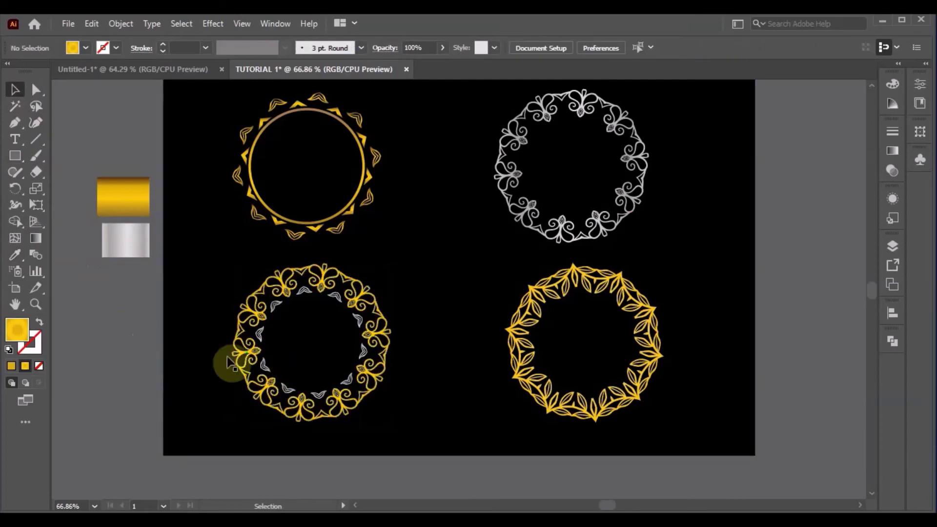
{"action": "left_click", "coordinate": [347, 401]}
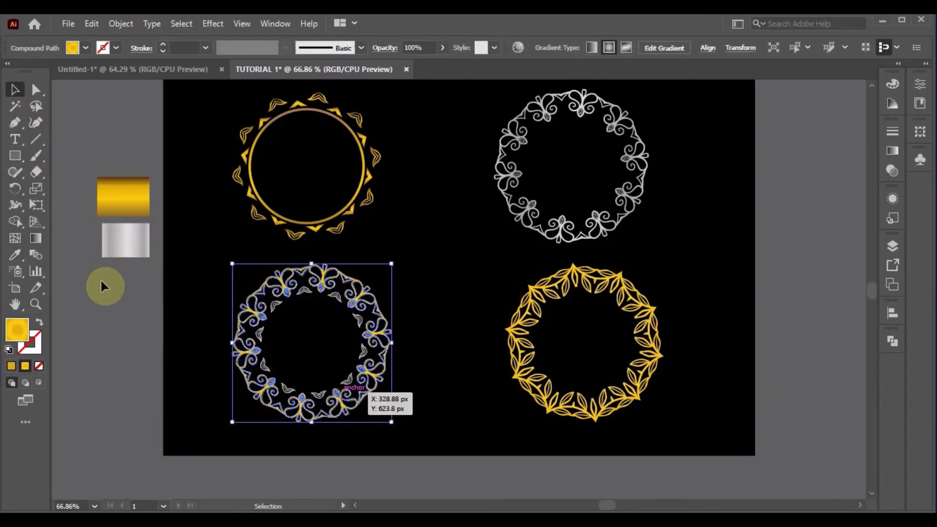
{"action": "left_click", "coordinate": [14, 255]}
{"action": "left_click", "coordinate": [123, 198]}
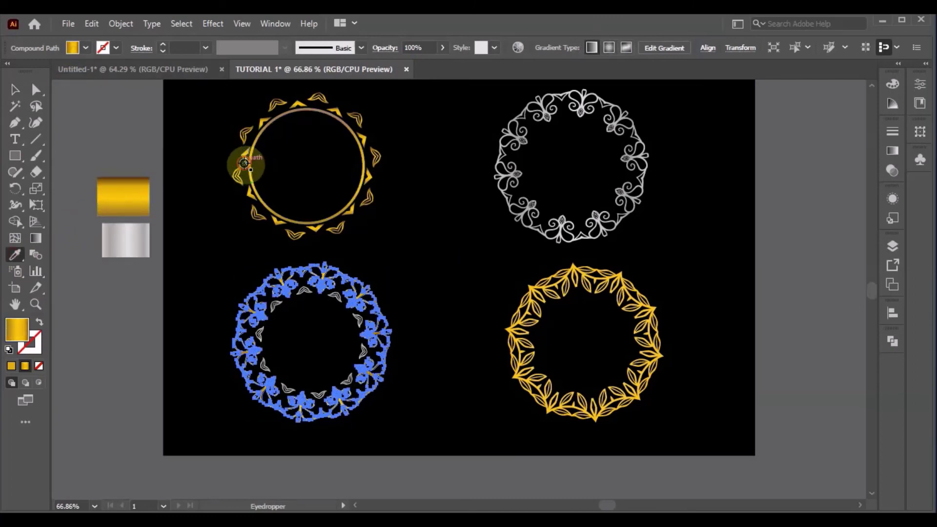
{"action": "left_click", "coordinate": [14, 90]}
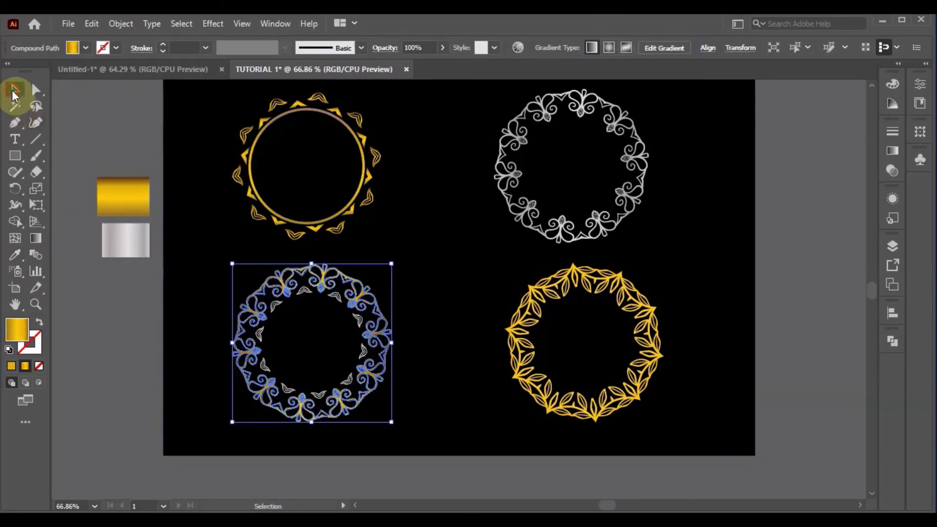
{"action": "left_click", "coordinate": [135, 348]}
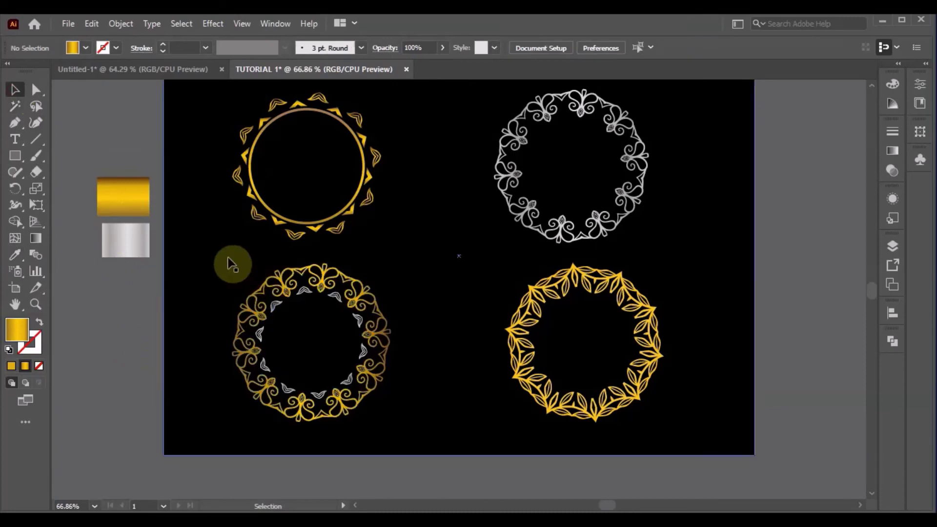
{"action": "left_click", "coordinate": [275, 307]}
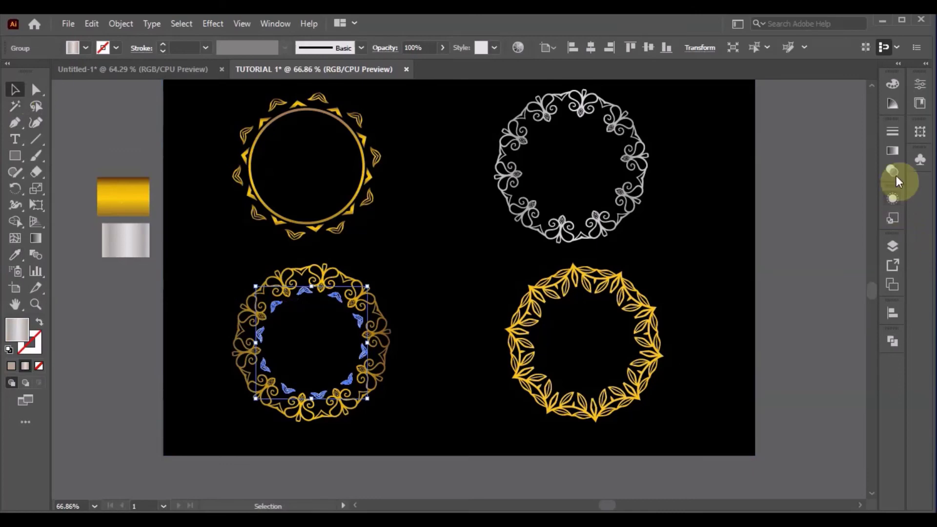
Step: Set the inner leaves' silver gradient angle to 90° in the Gradient panel
{"action": "left_click", "coordinate": [894, 150]}
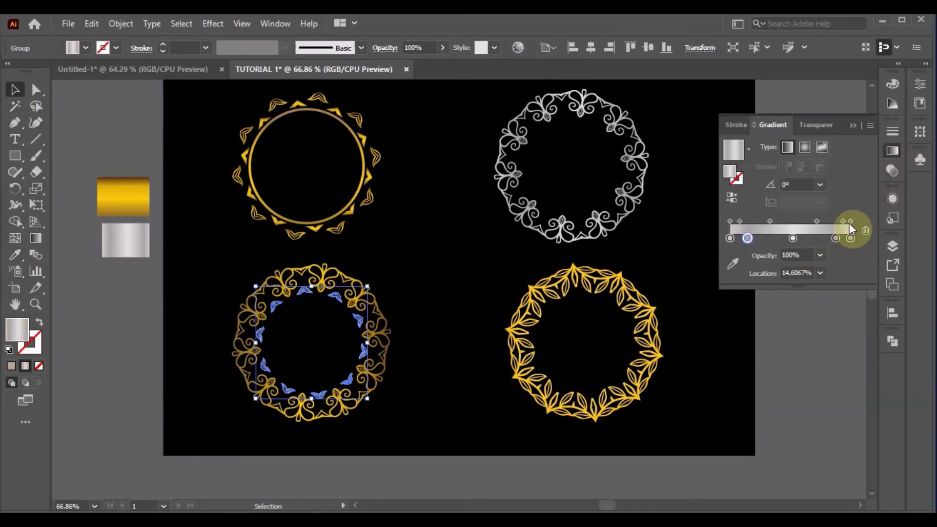
{"action": "left_click", "coordinate": [821, 186]}
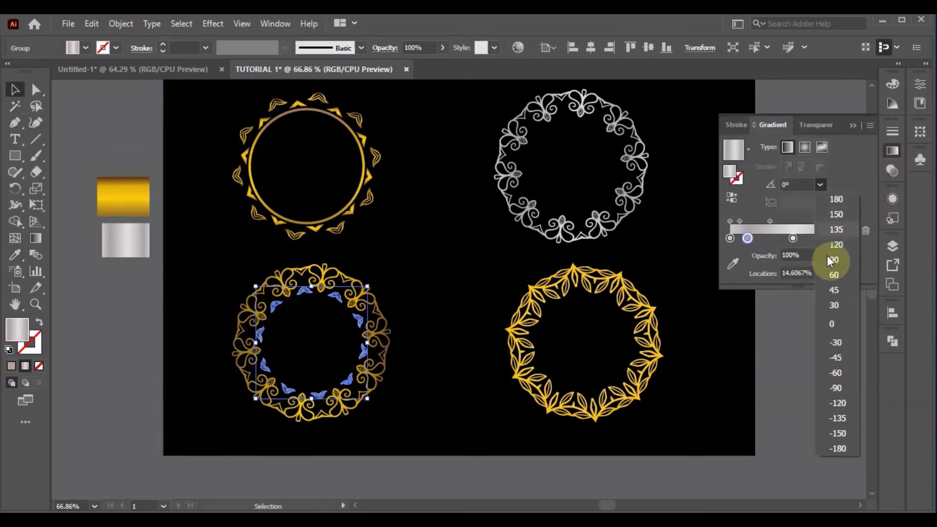
{"action": "left_click", "coordinate": [828, 262]}
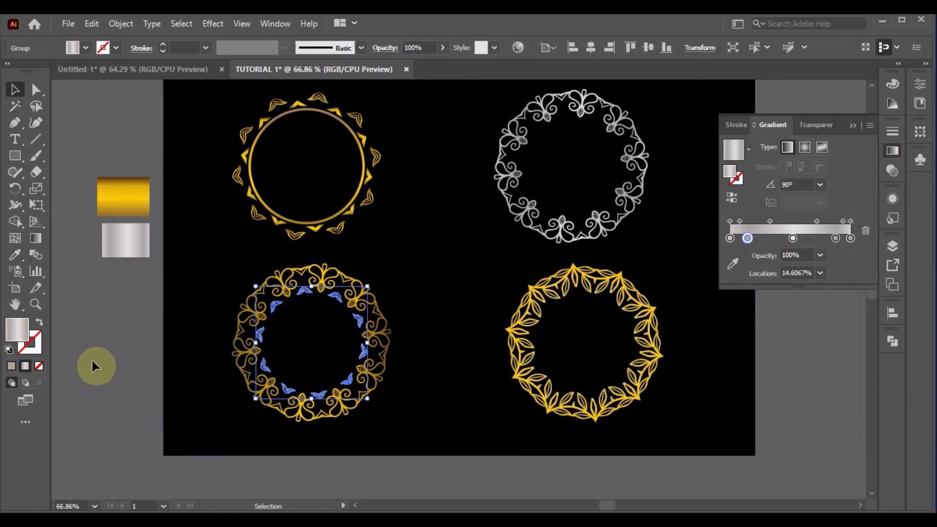
{"action": "left_click", "coordinate": [119, 338]}
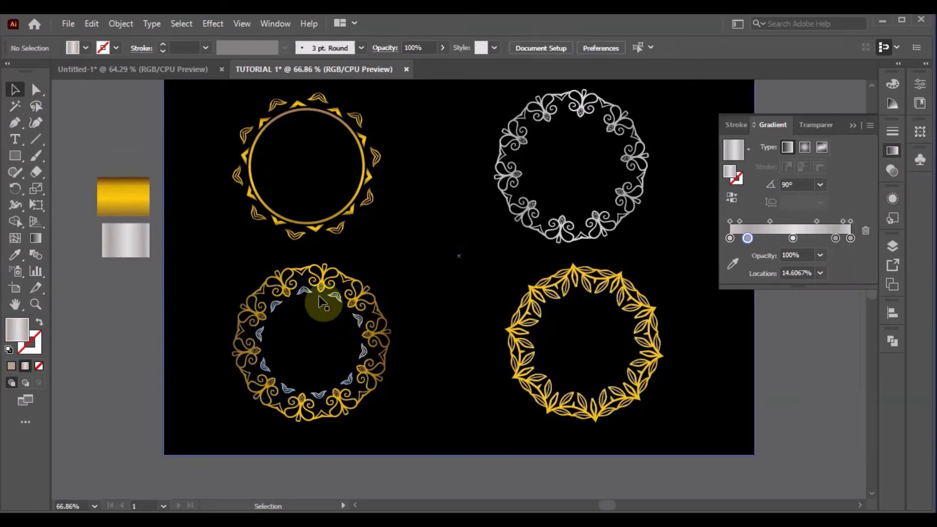
Step: Select the outer ornament and inner leaves together and group them
{"action": "left_click_drag", "start_coordinate": [251, 317], "coordinate": [303, 292]}
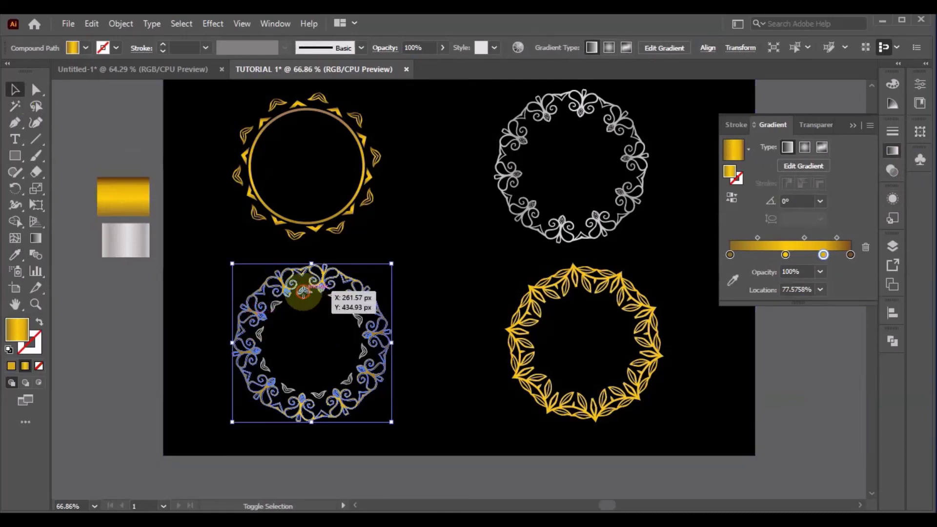
{"action": "left_click_drag", "start_coordinate": [303, 294], "coordinate": [300, 309]}
{"action": "right_click", "coordinate": [300, 311]}
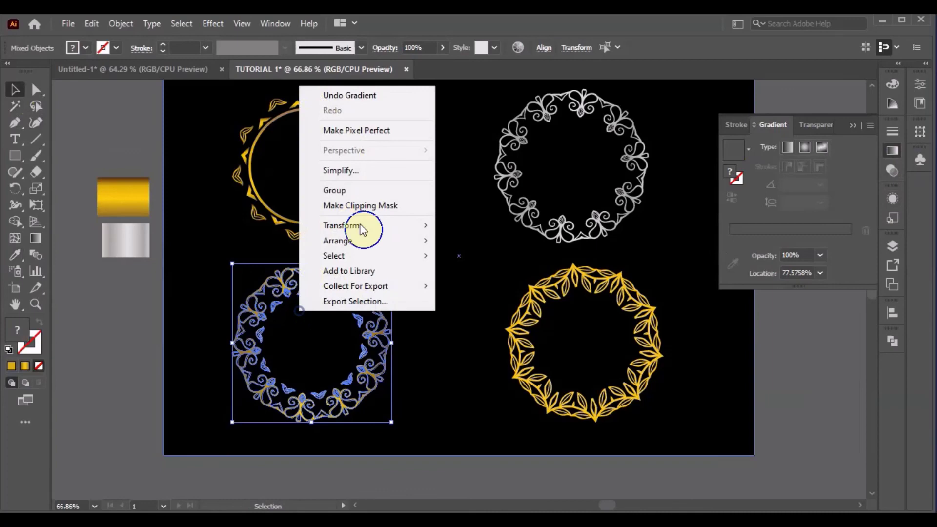
{"action": "left_click", "coordinate": [353, 190]}
{"action": "left_click", "coordinate": [130, 292]}
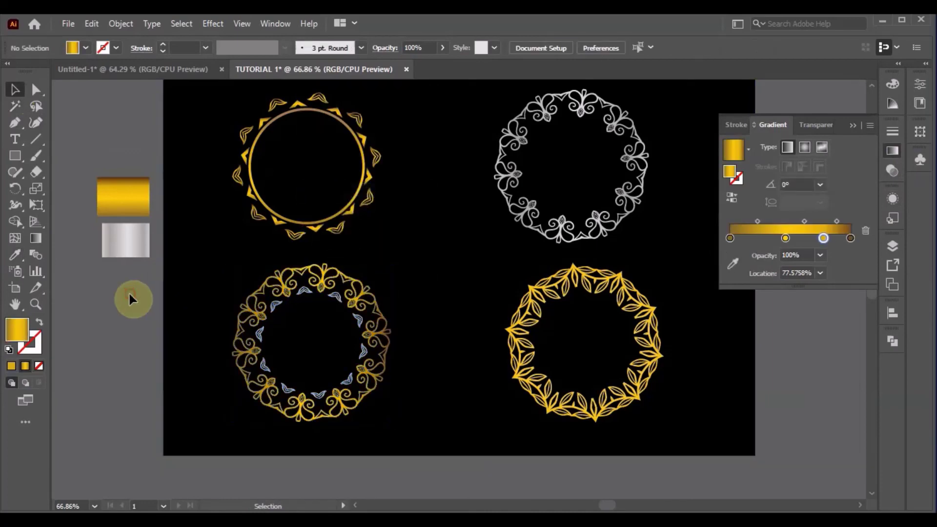
{"action": "left_click", "coordinate": [398, 397]}
{"action": "left_click", "coordinate": [383, 378]}
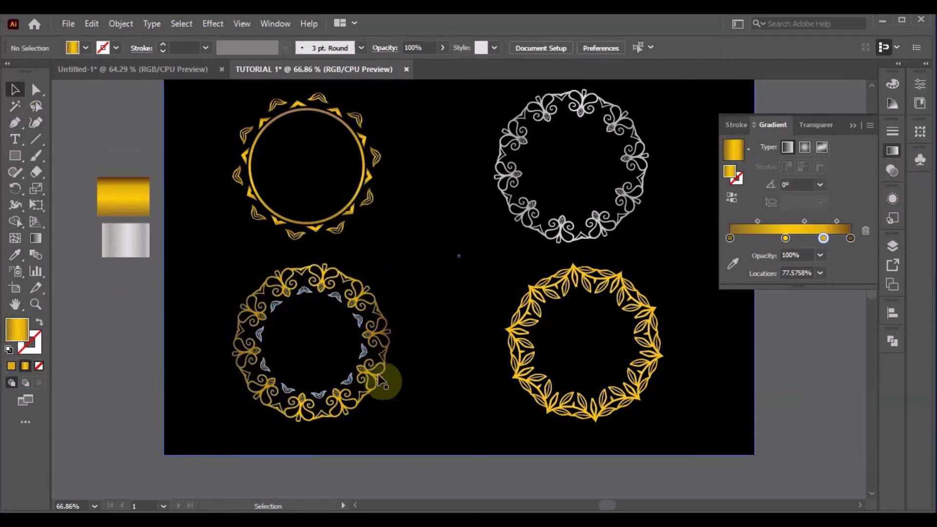
{"action": "left_click", "coordinate": [336, 234]}
{"action": "right_click", "coordinate": [338, 234]}
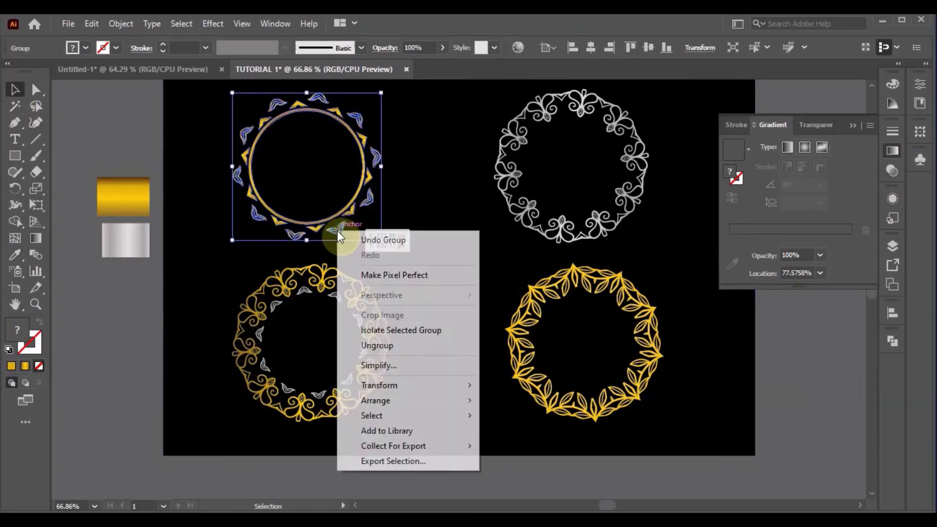
{"action": "left_click", "coordinate": [391, 346]}
{"action": "left_click", "coordinate": [110, 280]}
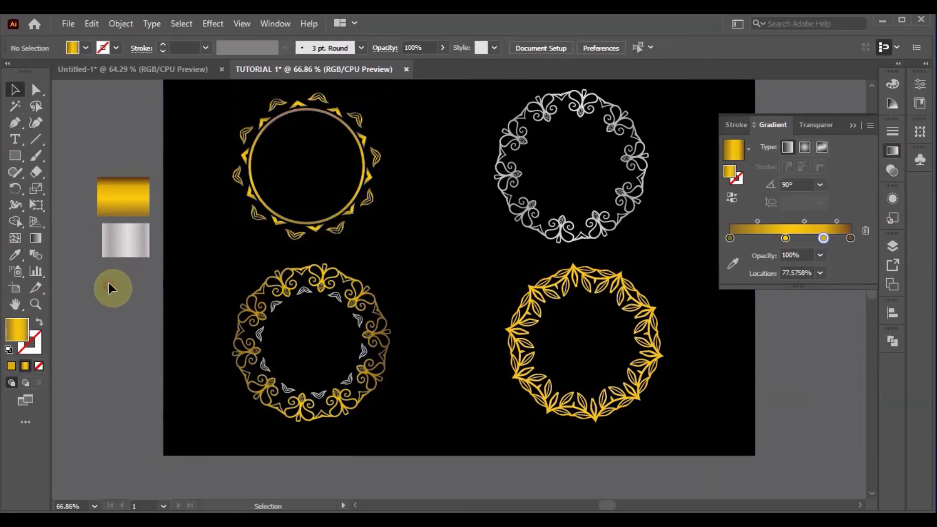
{"action": "left_click", "coordinate": [264, 210]}
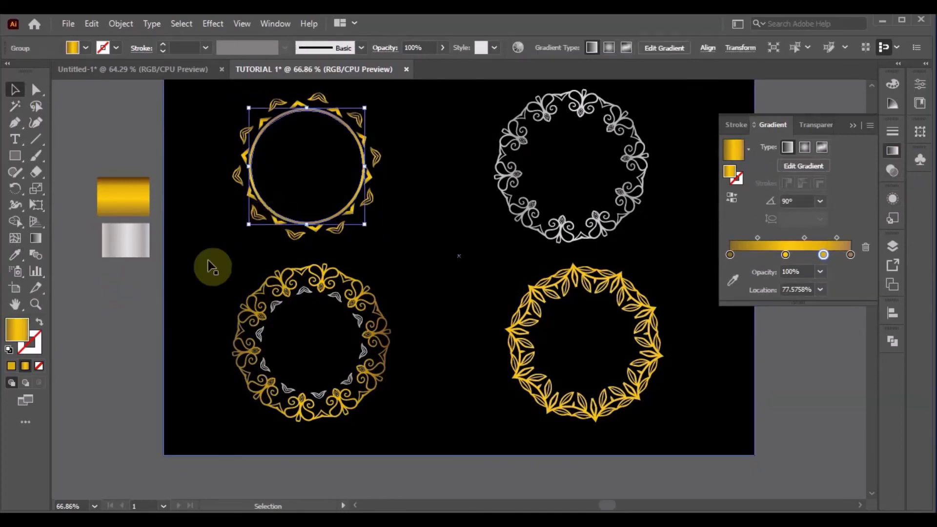
{"action": "left_click", "coordinate": [16, 252]}
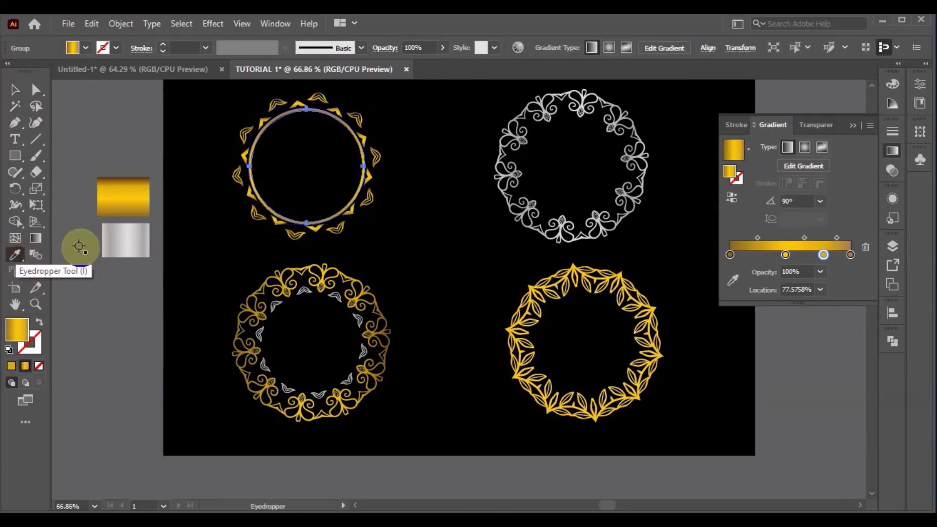
{"action": "left_click", "coordinate": [125, 240]}
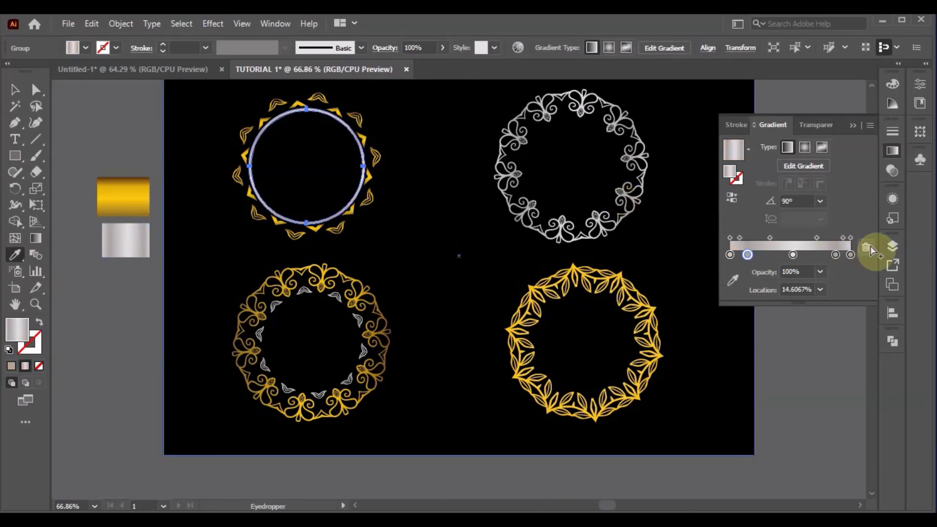
{"action": "left_click", "coordinate": [14, 89]}
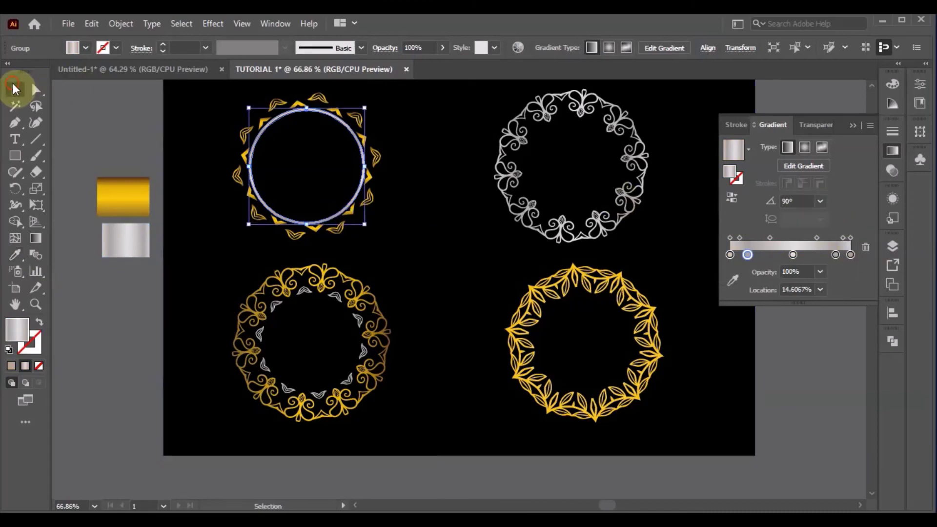
{"action": "left_click", "coordinate": [141, 152]}
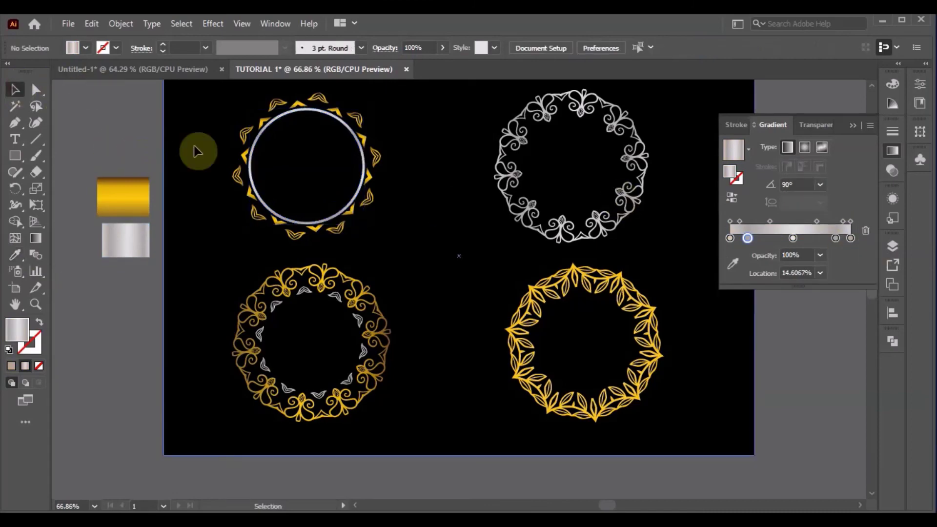
{"action": "left_click", "coordinate": [243, 153]}
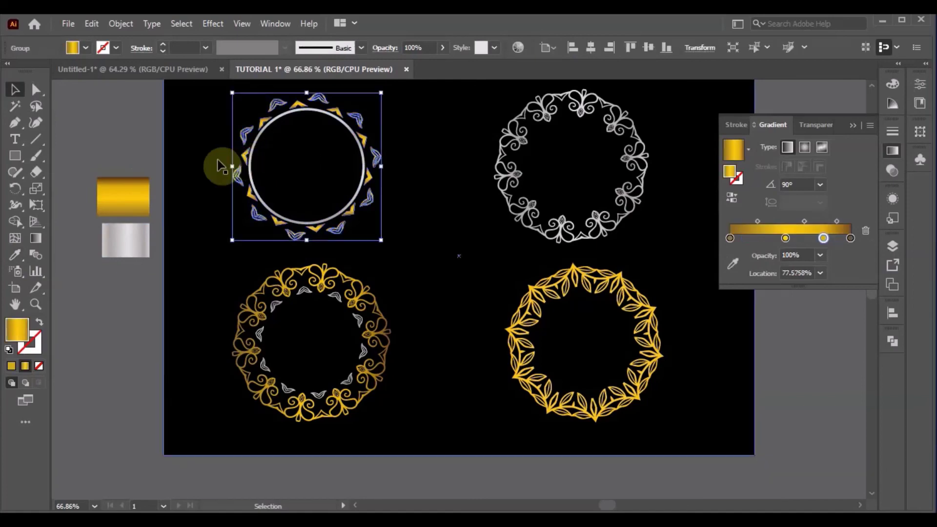
{"action": "left_click", "coordinate": [93, 318]}
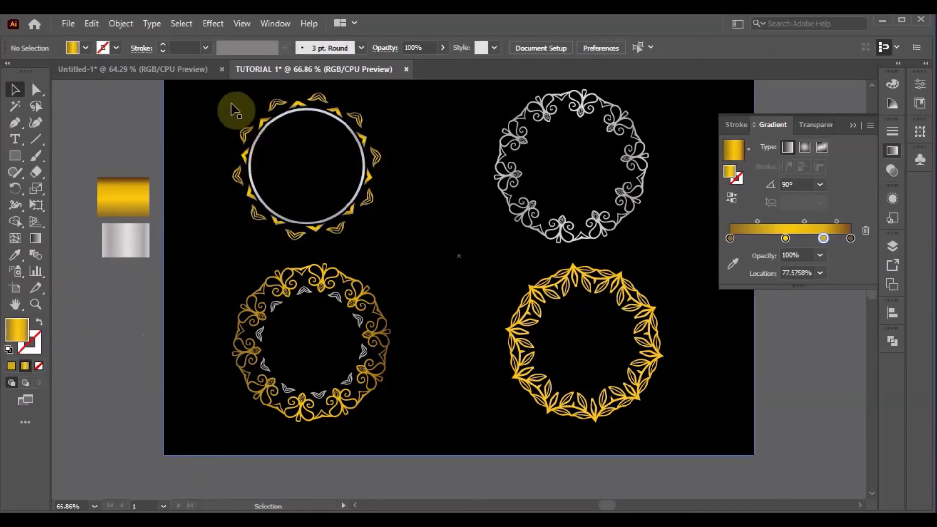
{"action": "left_click_drag", "start_coordinate": [237, 115], "coordinate": [242, 132]}
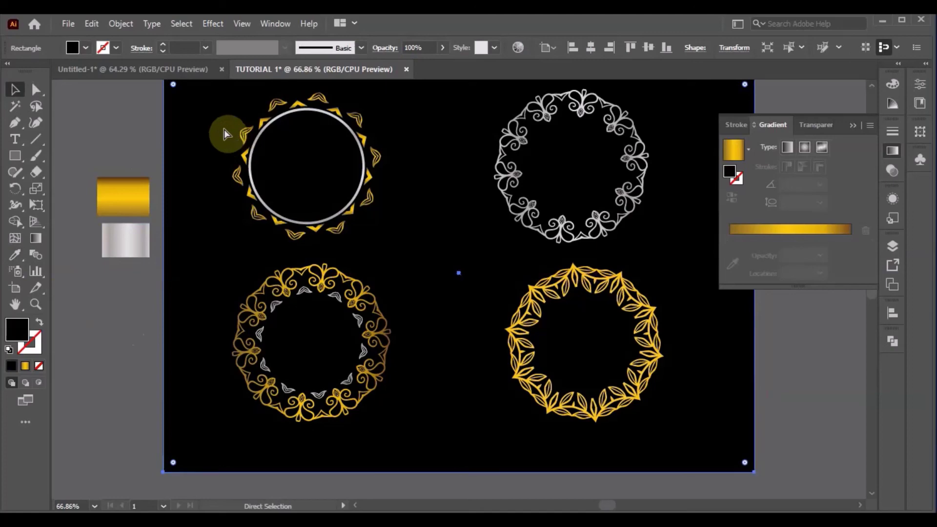
Step: Undo the accidental background move and lock the black background via Object > Lock
{"action": "key", "text": "ctrl+z"}
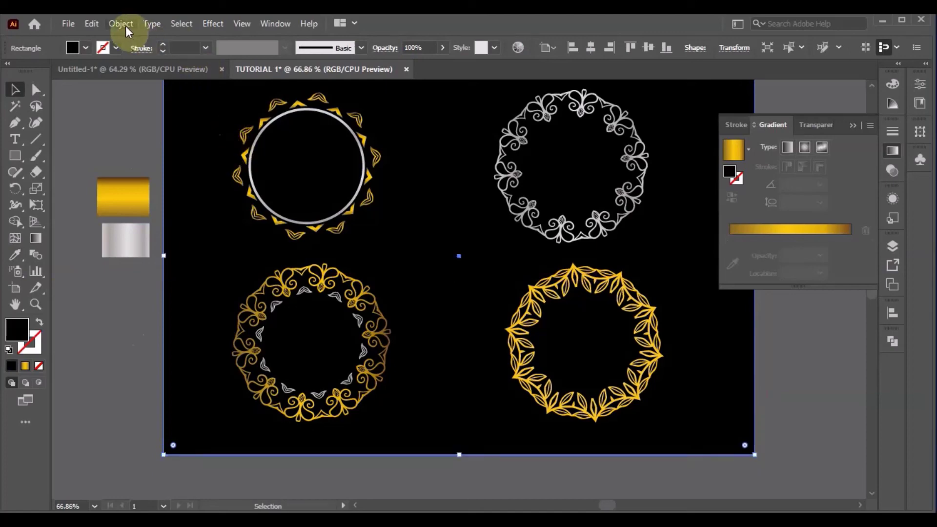
{"action": "left_click", "coordinate": [125, 25]}
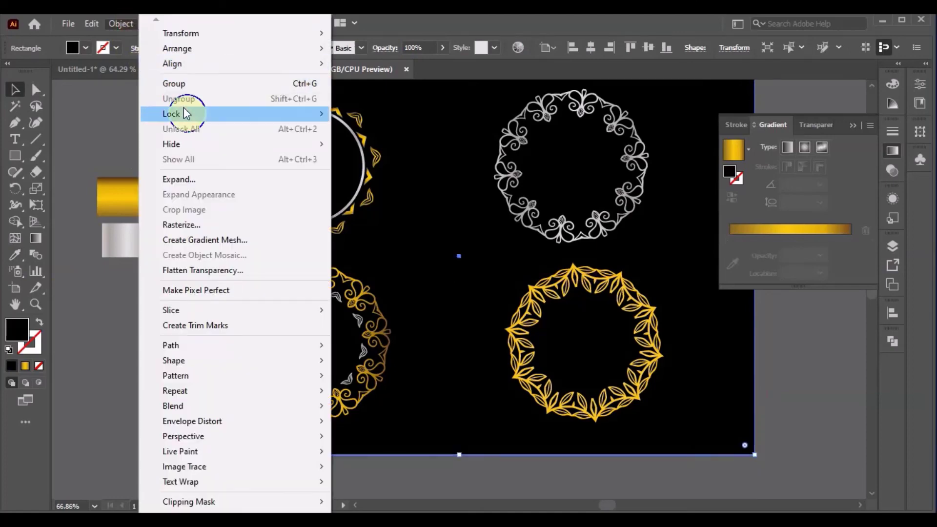
{"action": "mouse_move", "coordinate": [220, 114]}
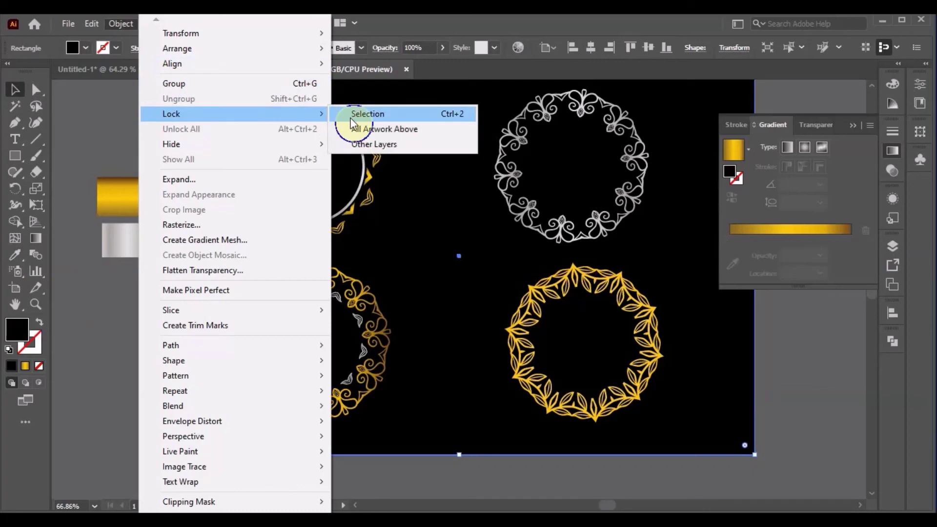
{"action": "left_click", "coordinate": [367, 114]}
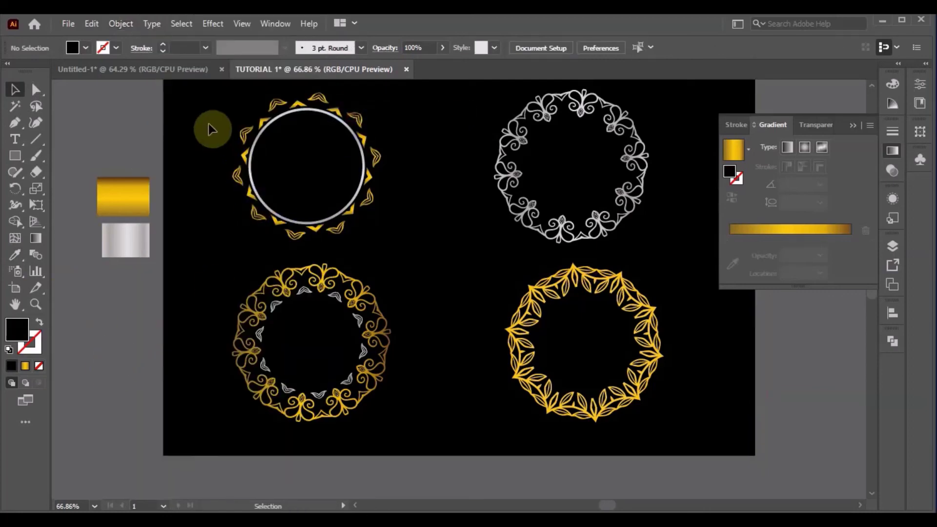
Step: Group all parts of the top-left ornament, then collapse the Gradient panel
{"action": "left_click_drag", "start_coordinate": [209, 122], "coordinate": [373, 224]}
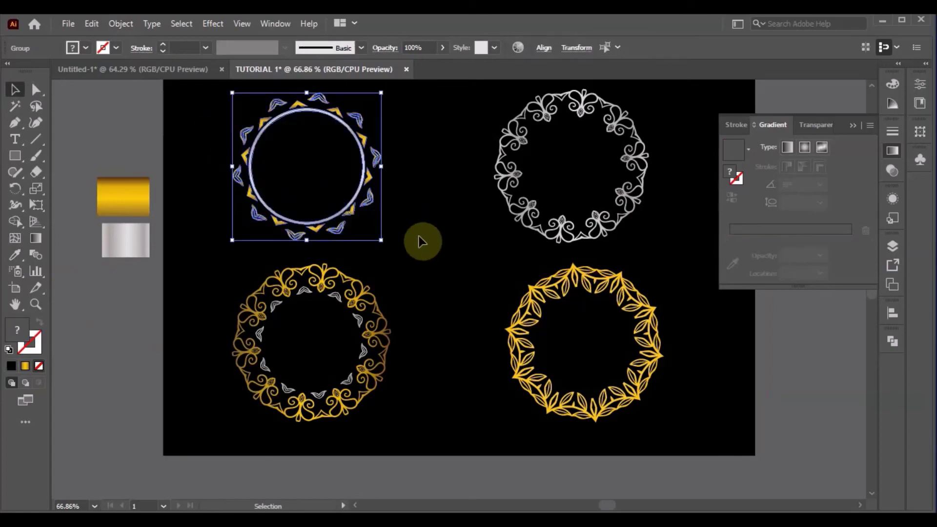
{"action": "right_click", "coordinate": [319, 208]}
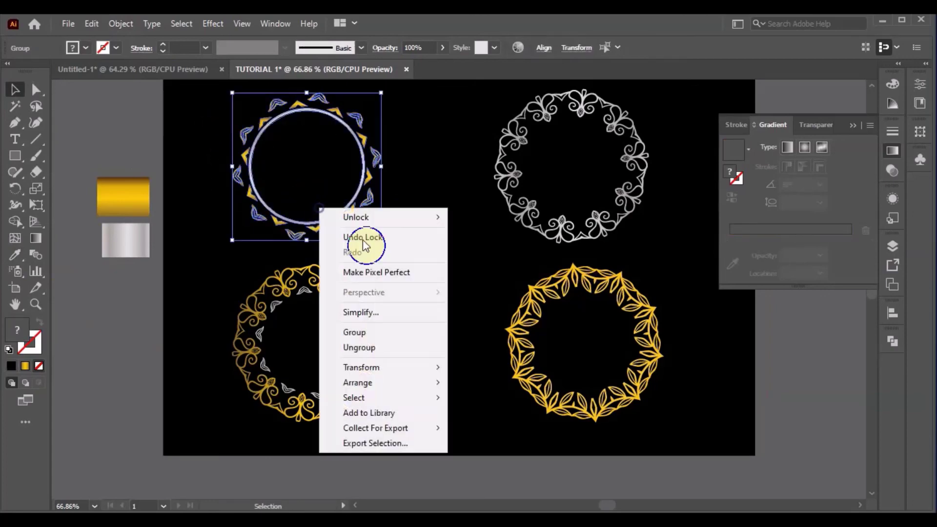
{"action": "left_click", "coordinate": [369, 330]}
{"action": "left_click", "coordinate": [463, 281]}
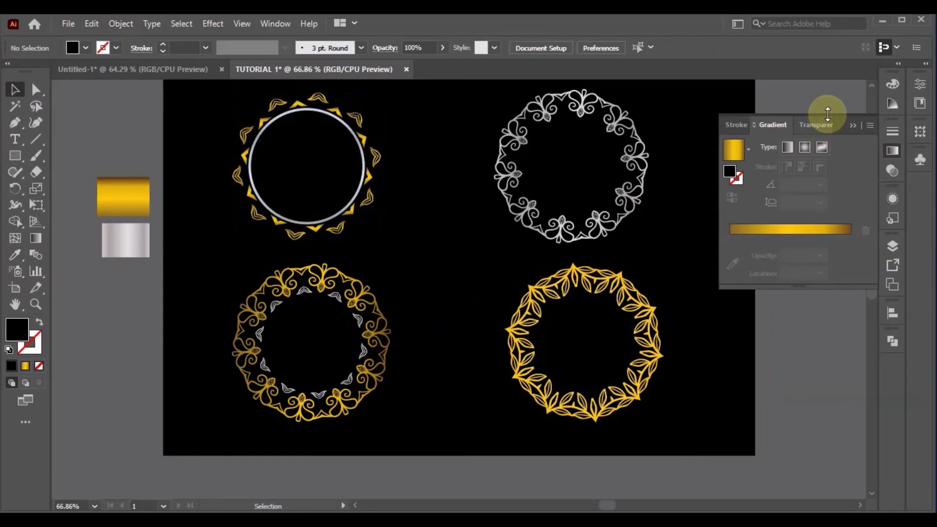
{"action": "left_click", "coordinate": [853, 125]}
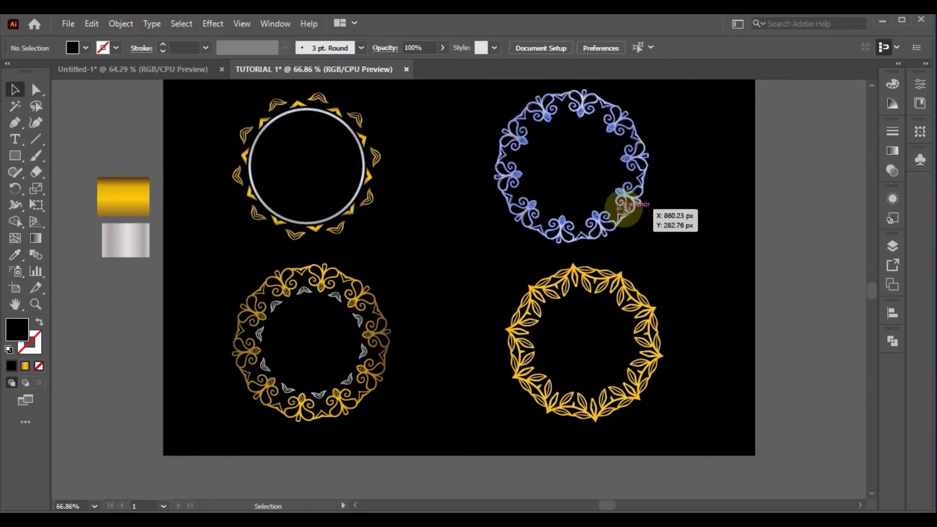
Step: Shrink the top-right silver ornament slightly by its corner handle, then marquee-select all four wreaths
{"action": "left_click", "coordinate": [625, 202]}
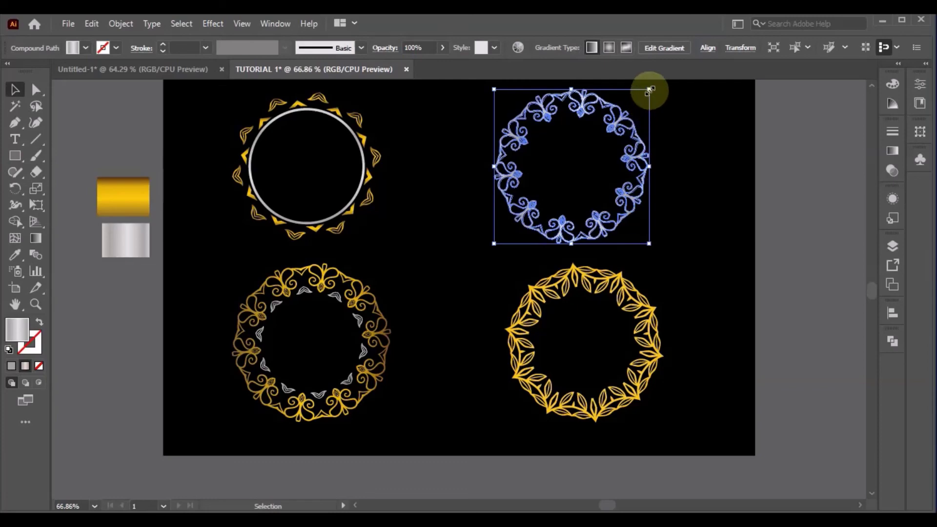
{"action": "left_click_drag", "start_coordinate": [648, 89], "coordinate": [646, 91]}
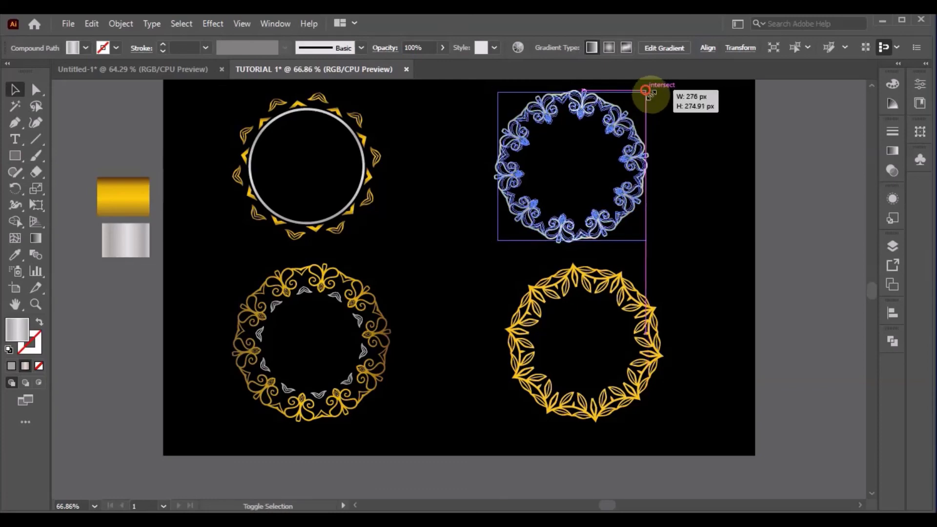
{"action": "left_click", "coordinate": [790, 231]}
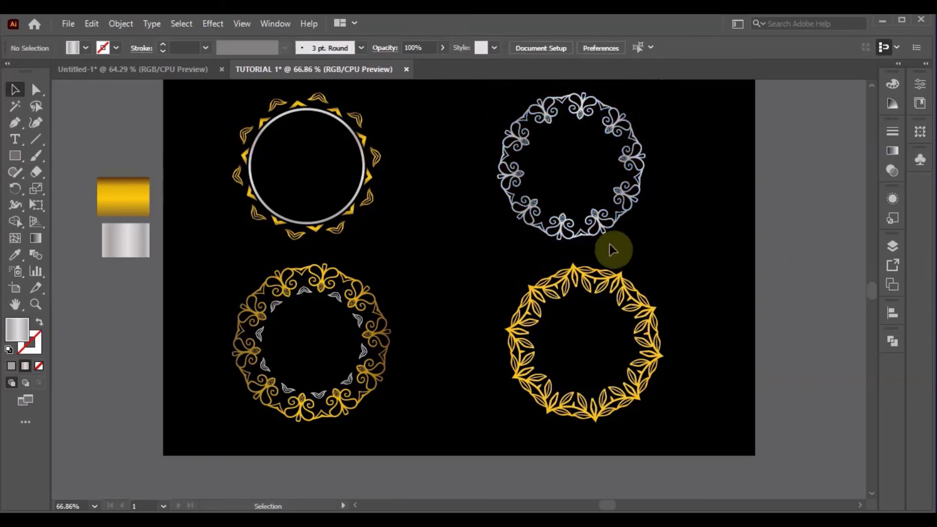
{"action": "left_click", "coordinate": [566, 240]}
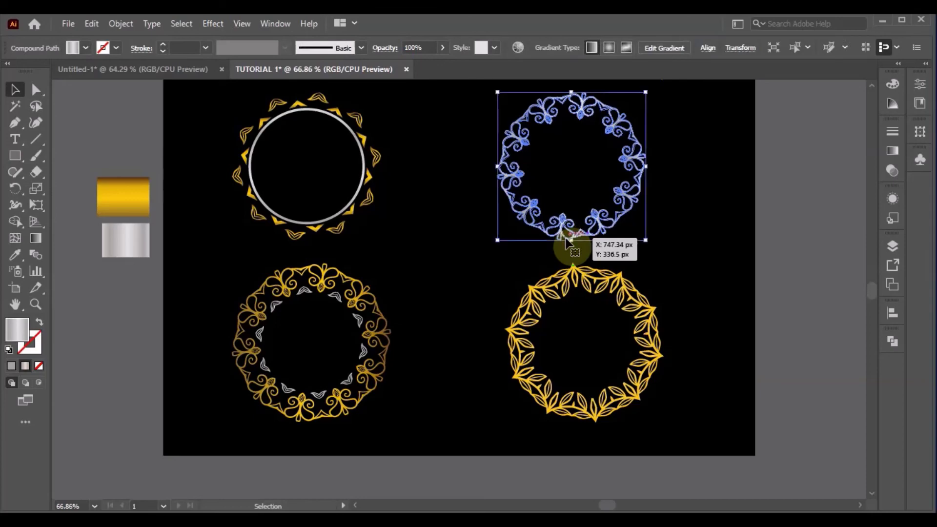
{"action": "left_click", "coordinate": [224, 260]}
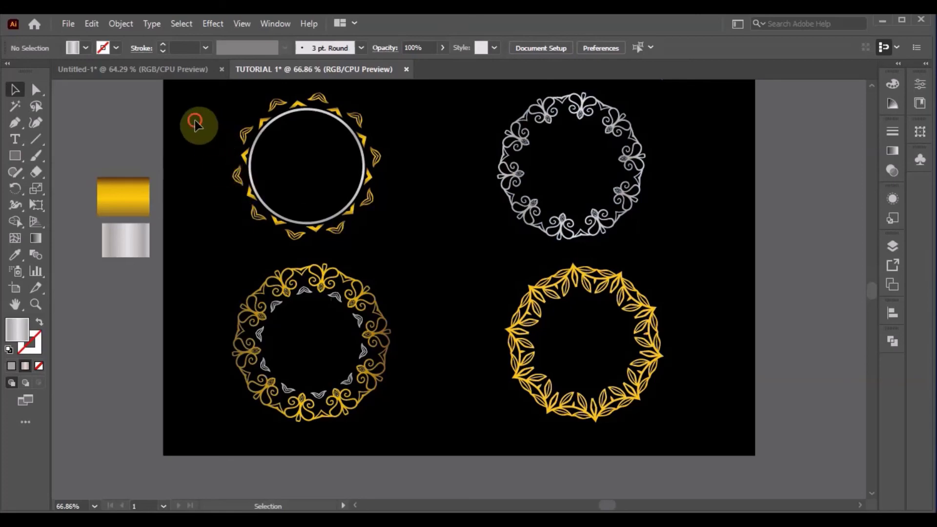
{"action": "mouse_move", "coordinate": [195, 120]}
{"action": "left_mouse_down"}
{"action": "mouse_move", "coordinate": [234, 210]}
{"action": "mouse_move", "coordinate": [640, 426]}
{"action": "left_mouse_up"}
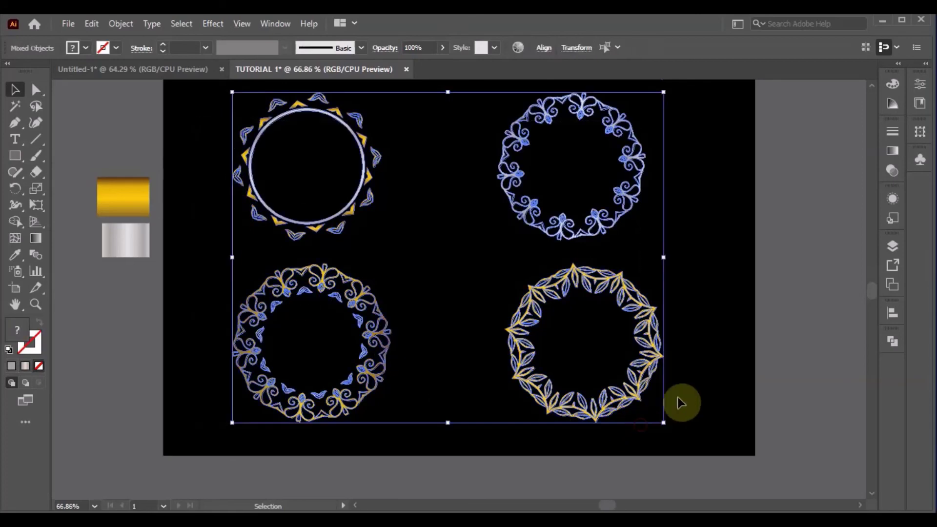
Step: Group the four ornaments, then ungroup them again
{"action": "right_click", "coordinate": [547, 401]}
{"action": "left_click", "coordinate": [605, 276]}
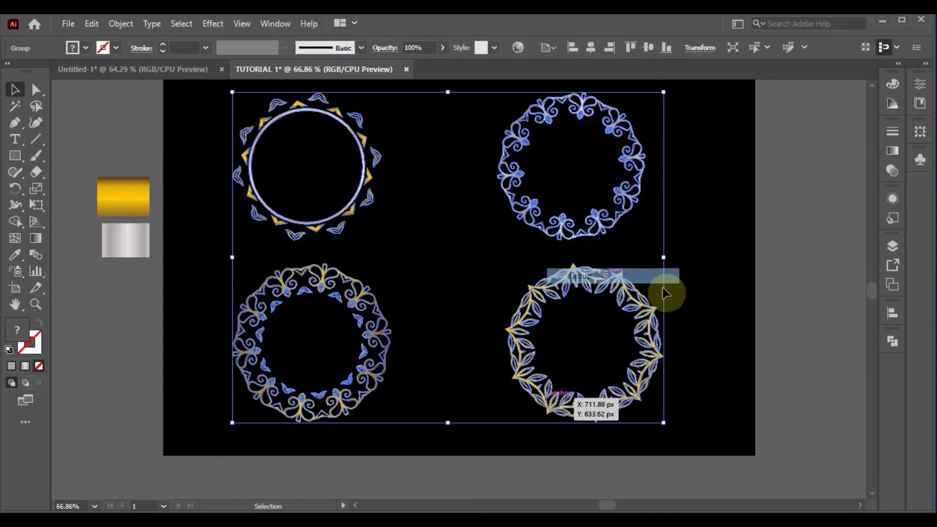
{"action": "left_click", "coordinate": [788, 335]}
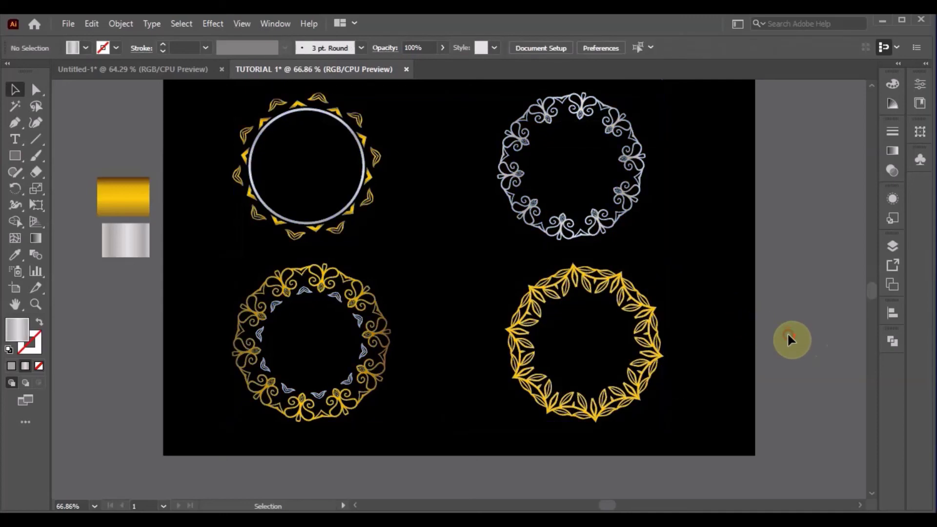
{"action": "left_click", "coordinate": [578, 238]}
{"action": "right_click", "coordinate": [578, 240]}
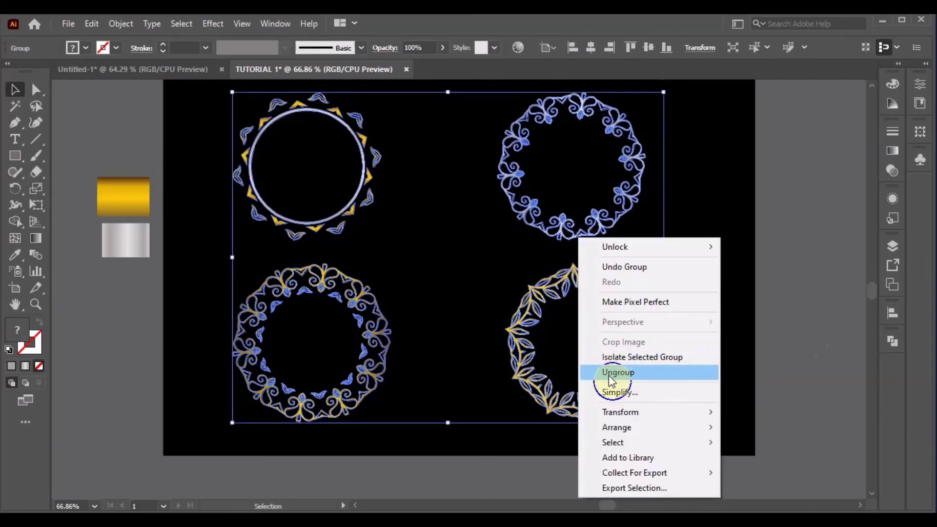
{"action": "left_click", "coordinate": [733, 338]}
Step: Horizontally centre-align the two right-hand ornaments on each other
{"action": "mouse_move", "coordinate": [478, 99]}
{"action": "left_mouse_down"}
{"action": "mouse_move", "coordinate": [613, 362]}
{"action": "mouse_move", "coordinate": [649, 370]}
{"action": "left_mouse_up"}
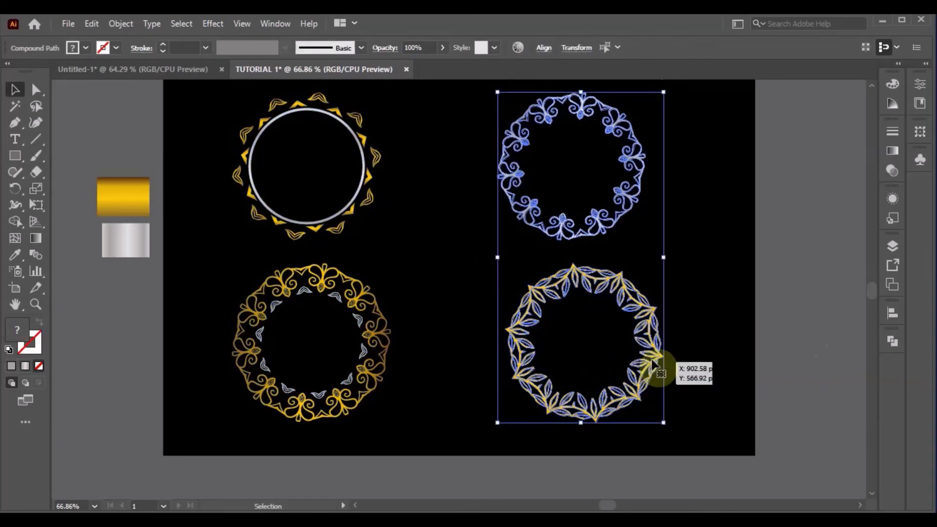
{"action": "left_click", "coordinate": [545, 48]}
{"action": "left_click", "coordinate": [427, 86]}
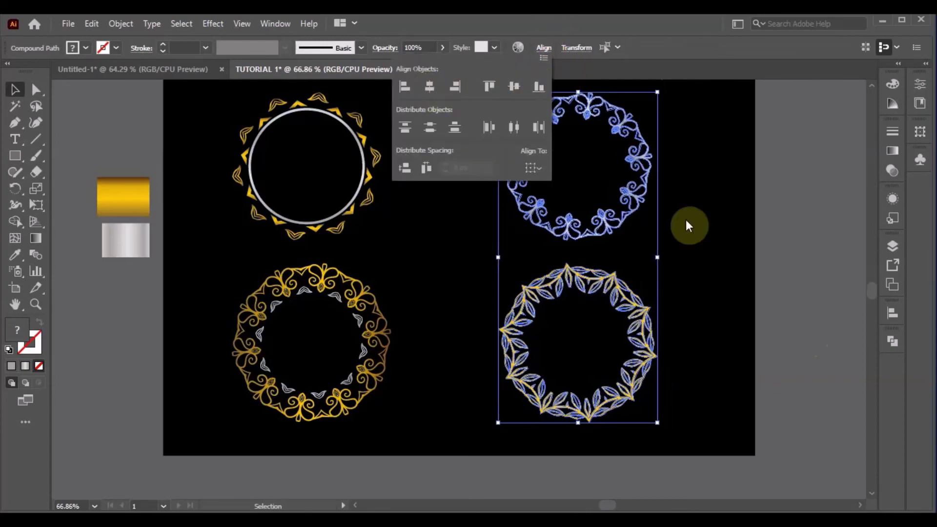
{"action": "left_click", "coordinate": [703, 243]}
{"action": "left_click", "coordinate": [703, 247]}
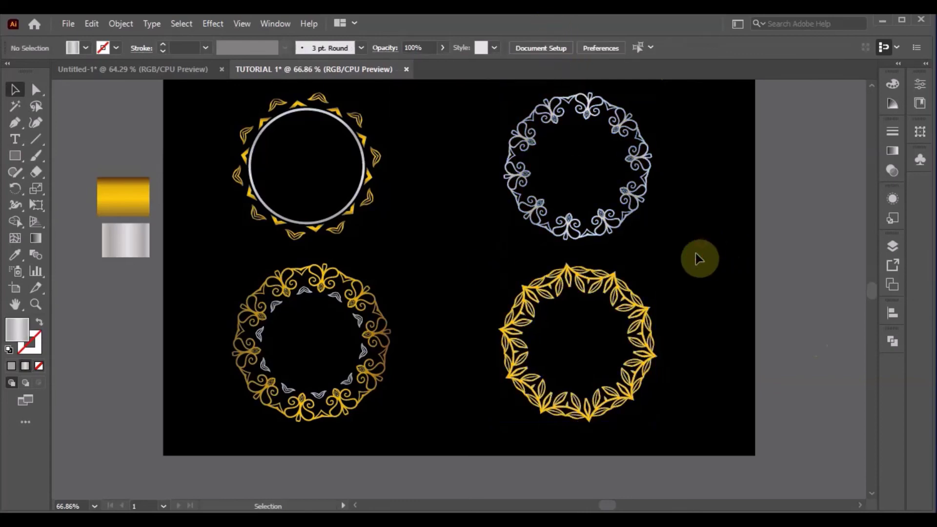
Step: Group all four ornaments and centre the group horizontally and vertically on the page
{"action": "mouse_move", "coordinate": [189, 119]}
{"action": "left_mouse_down"}
{"action": "mouse_move", "coordinate": [437, 320]}
{"action": "mouse_move", "coordinate": [654, 388]}
{"action": "left_mouse_up"}
{"action": "right_click", "coordinate": [564, 365]}
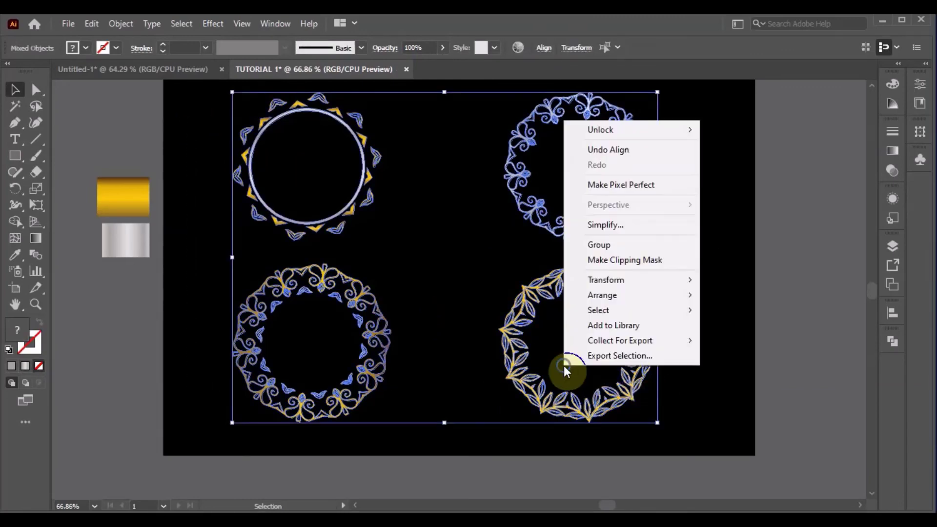
{"action": "left_click", "coordinate": [614, 245]}
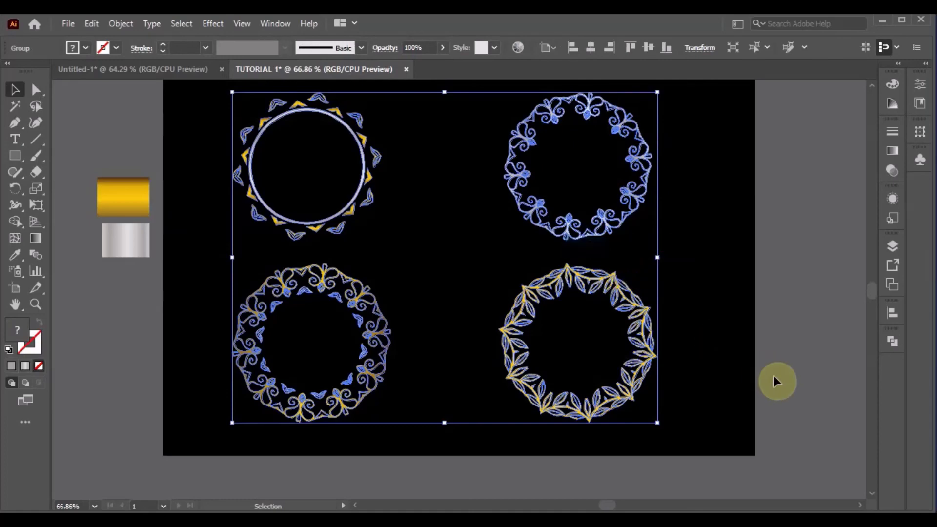
{"action": "left_click", "coordinate": [590, 48]}
{"action": "left_click", "coordinate": [646, 47]}
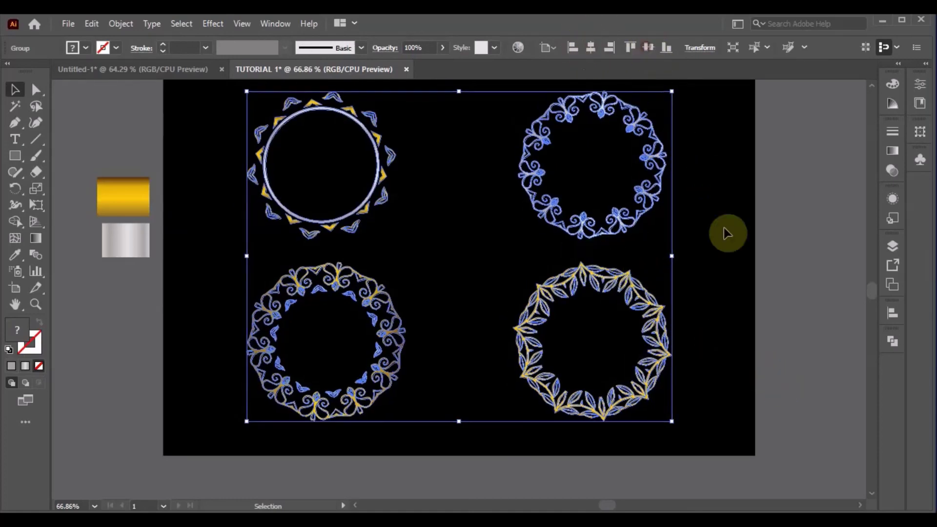
{"action": "left_click", "coordinate": [792, 269]}
{"action": "scroll", "coordinate": [784, 283], "scroll_direction": "up", "scroll_amount": 1}
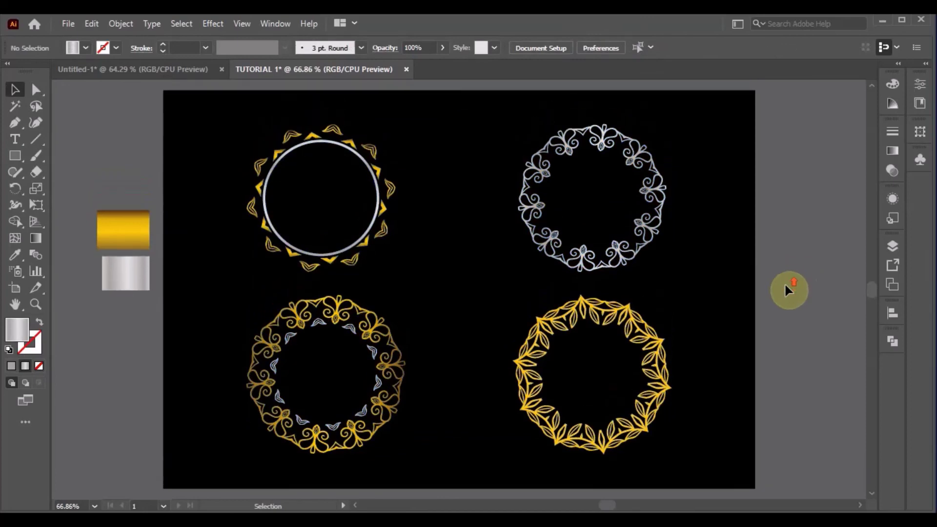
{"action": "scroll", "coordinate": [786, 286], "scroll_direction": "down", "scroll_amount": 1}
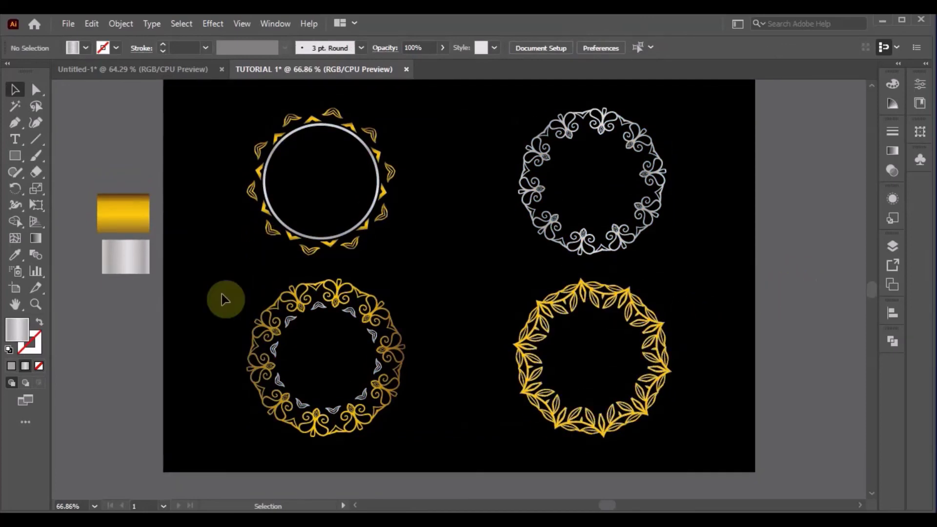